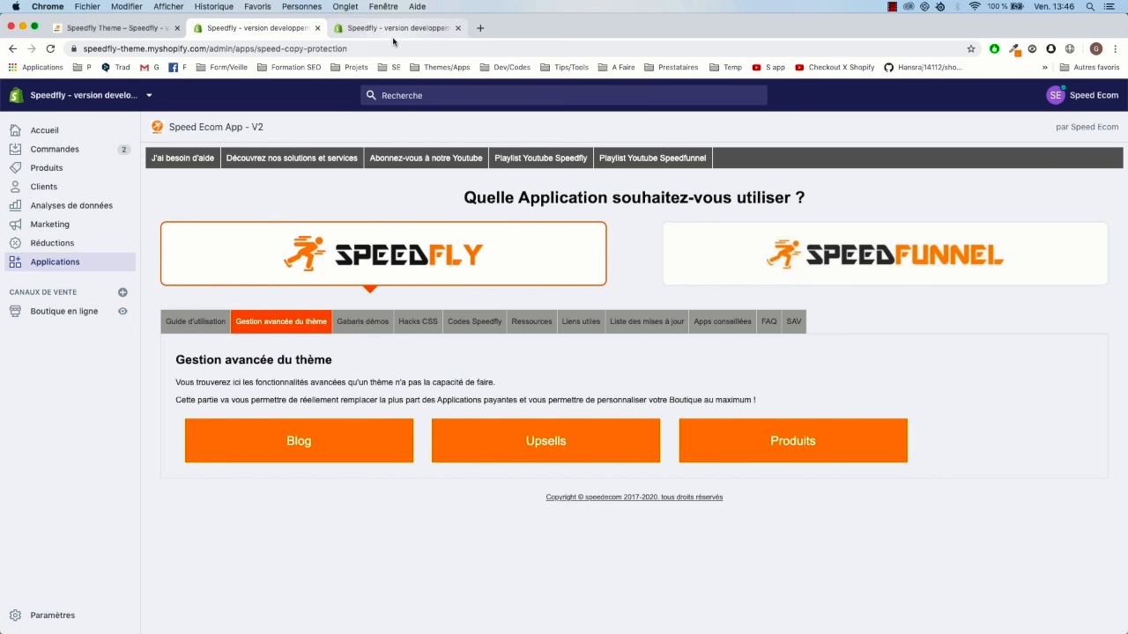
- Open the QUANDIN FGM1 watch's product page from the Montres femme collection in the storefront preview
click(392, 27)
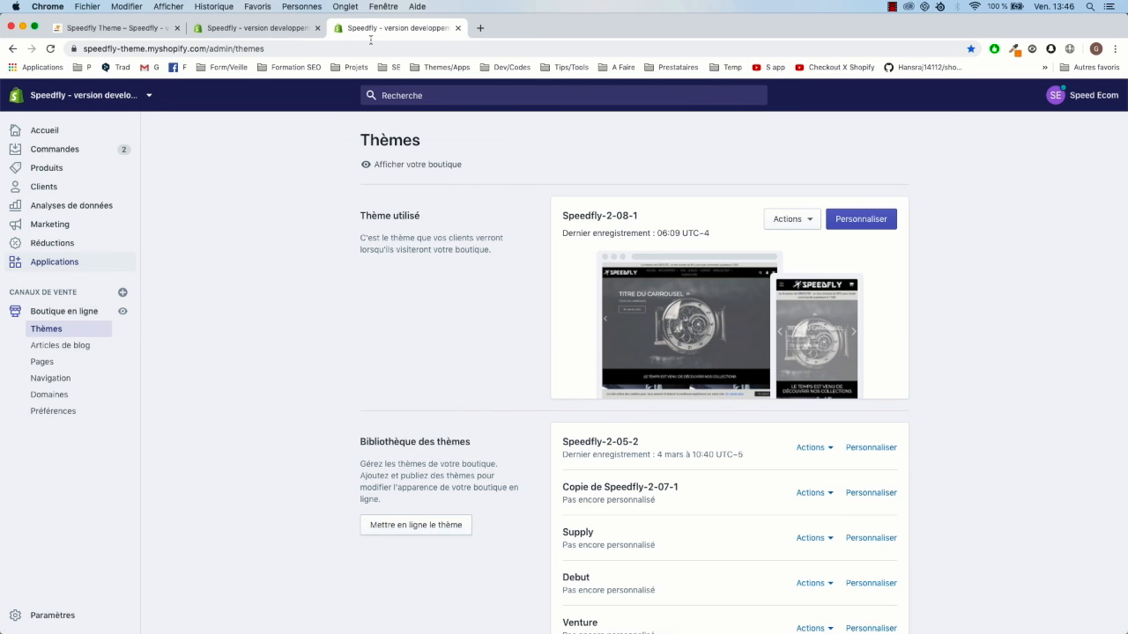
click(136, 27)
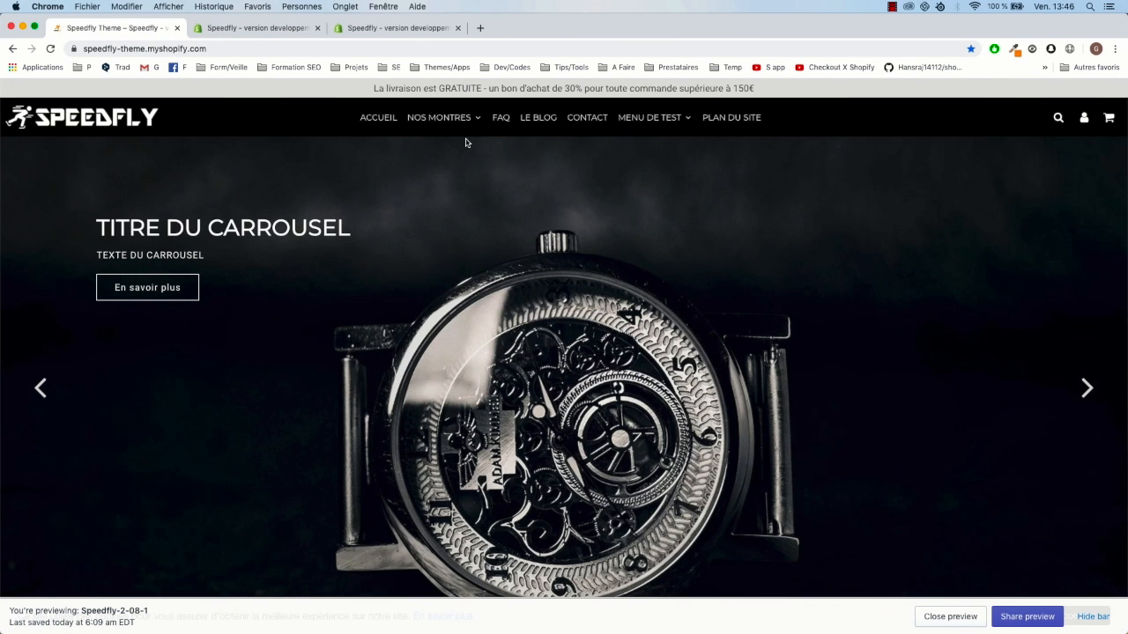
mouse_move(444, 117)
click(443, 156)
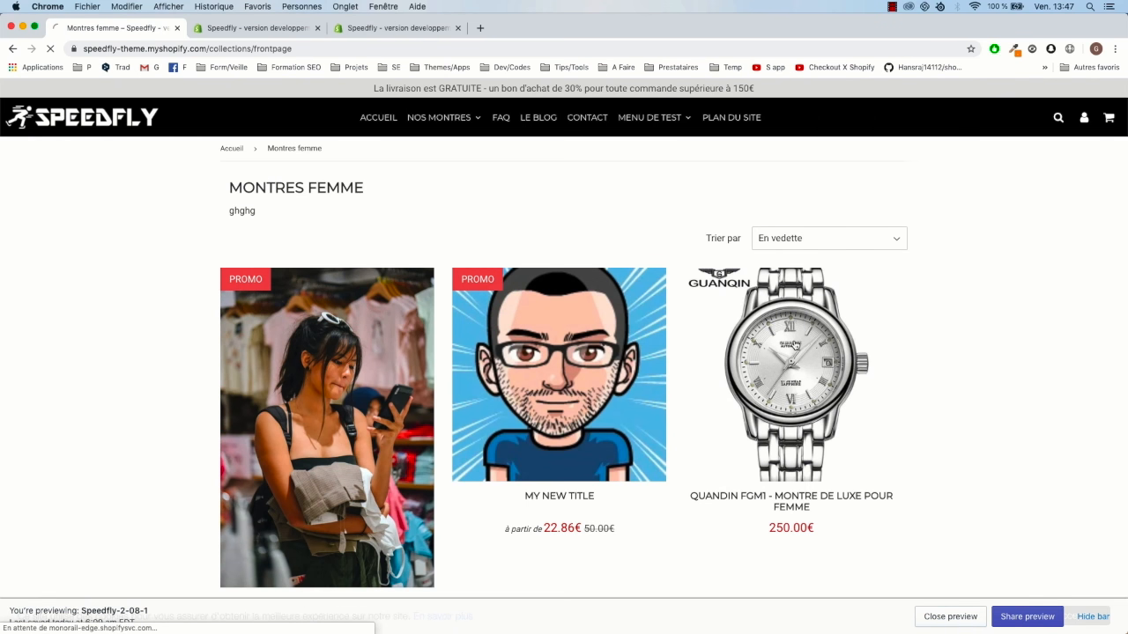
click(793, 346)
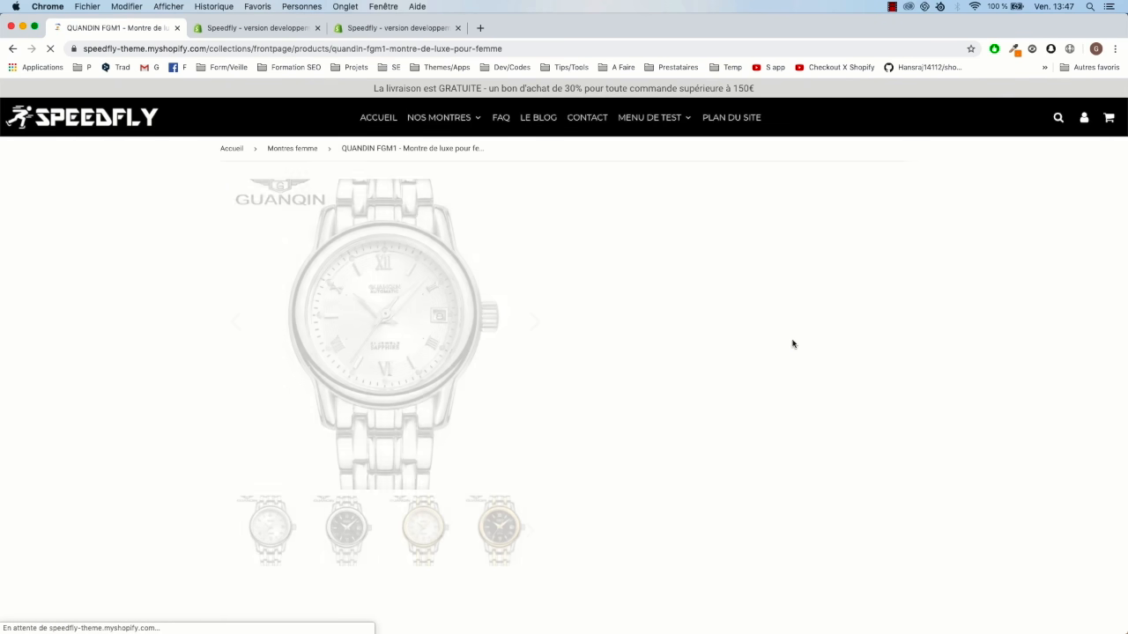
- Review the QUANDIN FGM1 product page, including its Description, Livraison et retours and Pourquoi acheter chez nous tabs, reviews and recommended products
scroll(582, 352, down, 5)
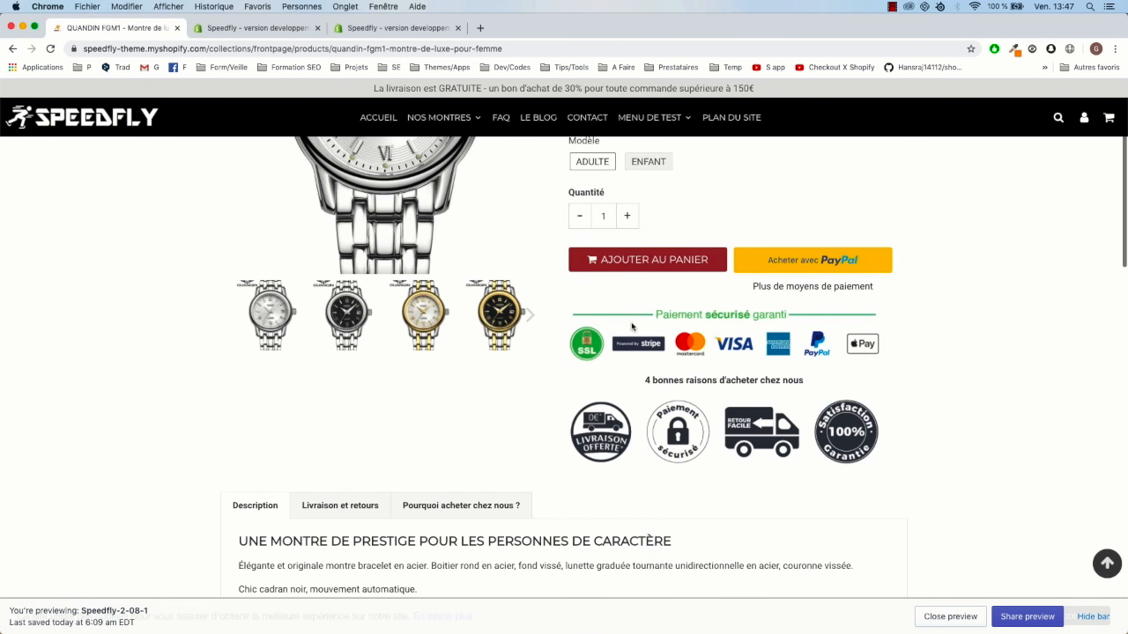
click(359, 280)
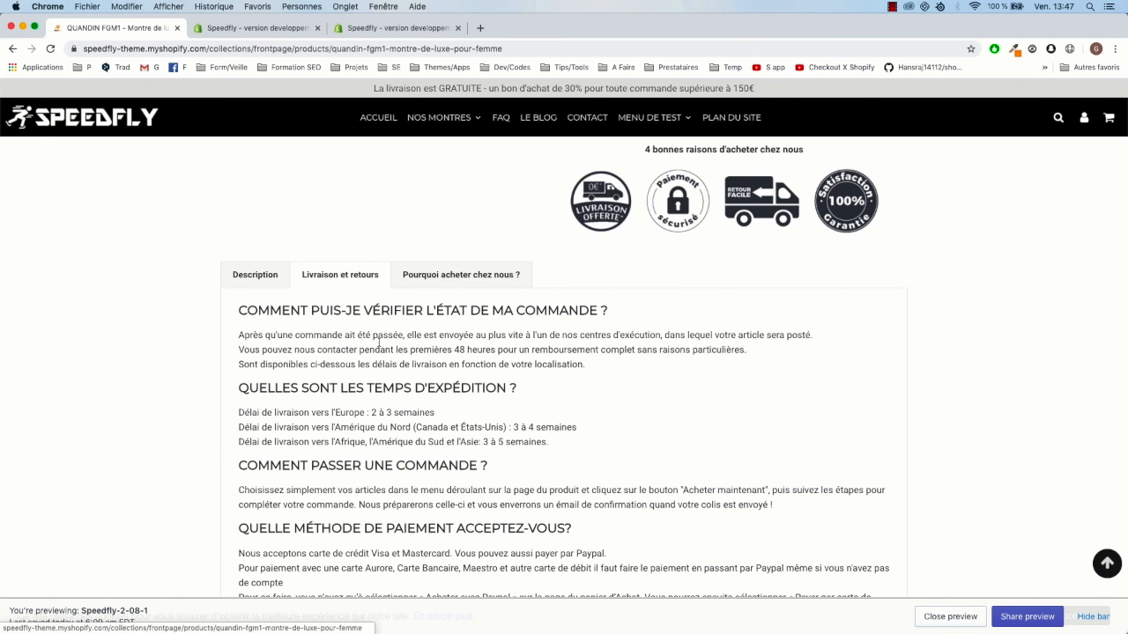
click(444, 283)
click(344, 280)
click(265, 279)
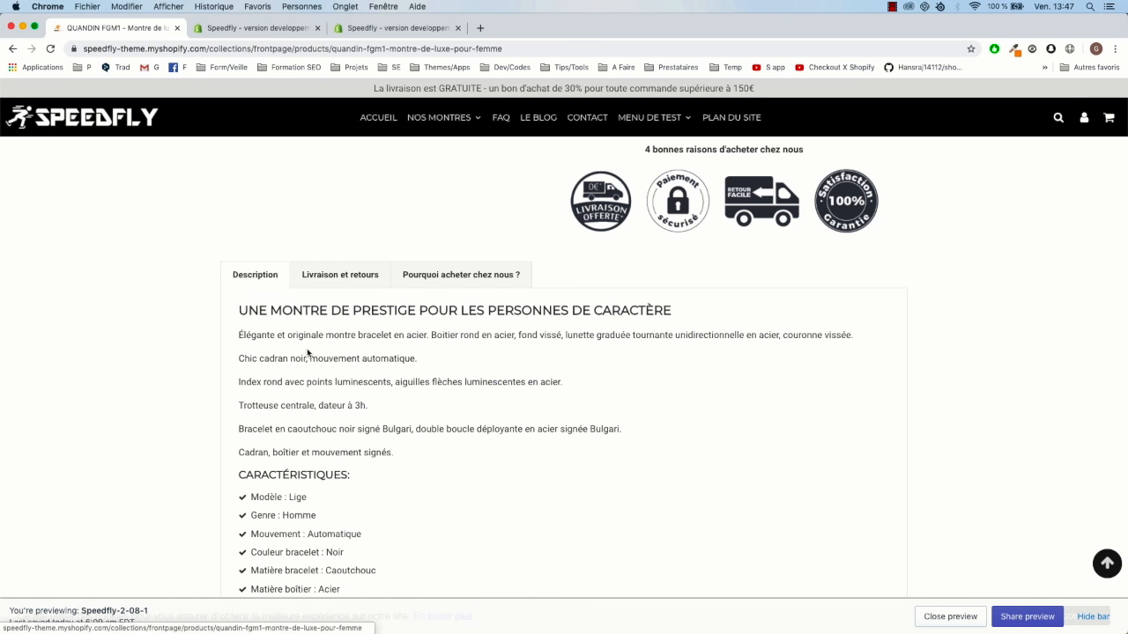
scroll(332, 347, down, 2)
scroll(331, 347, down, 10)
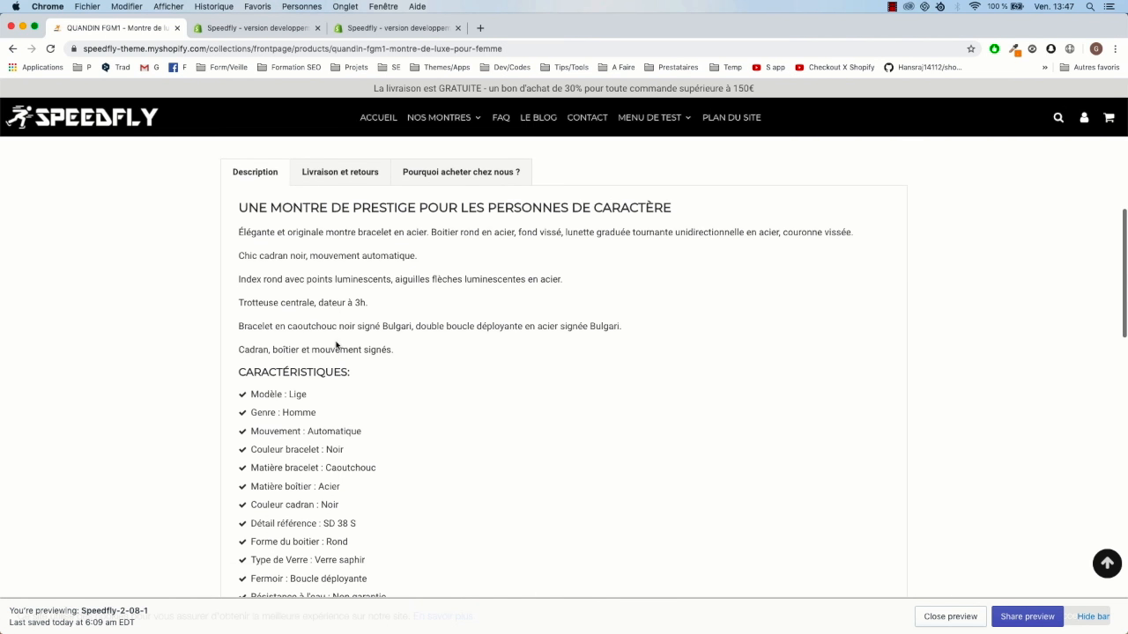
scroll(336, 346, down, 3)
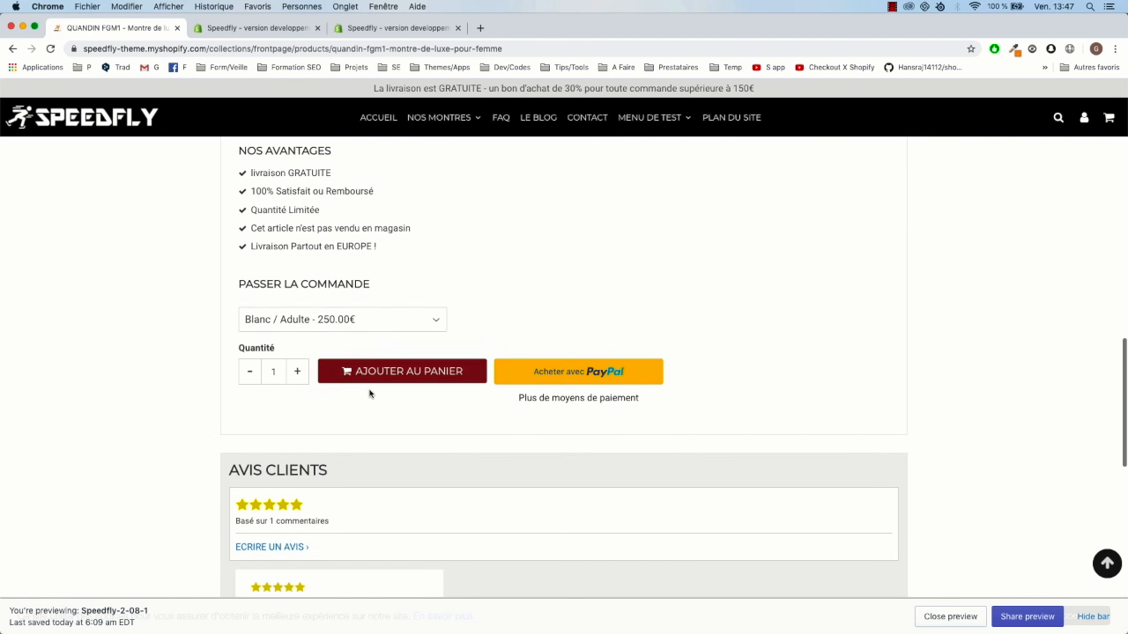
scroll(302, 385, down, 15)
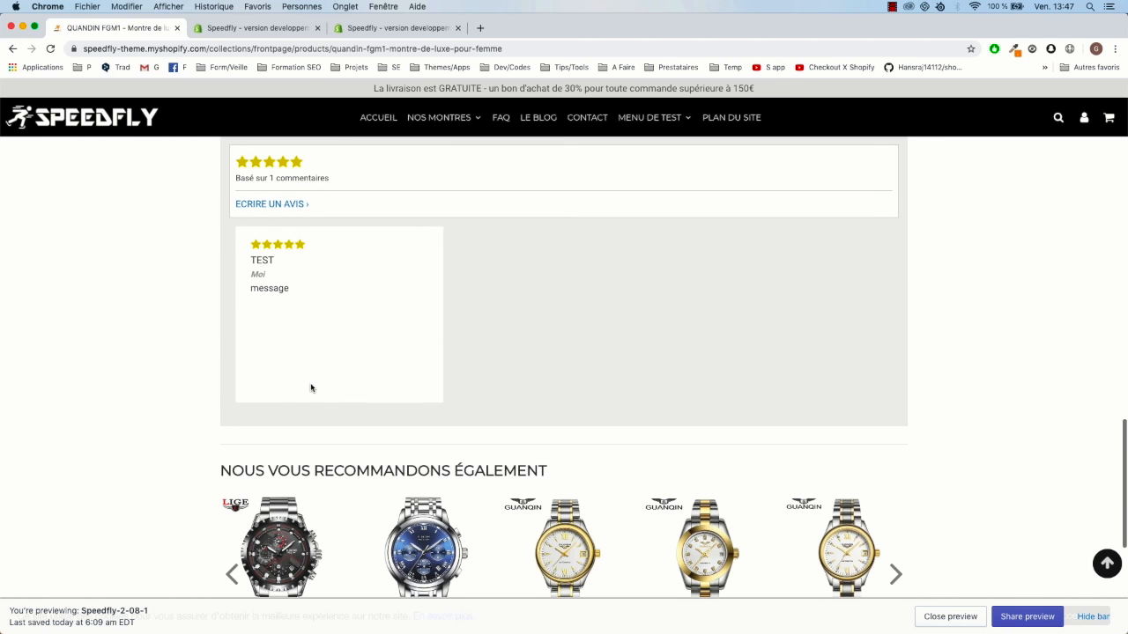
scroll(344, 334, up, 20)
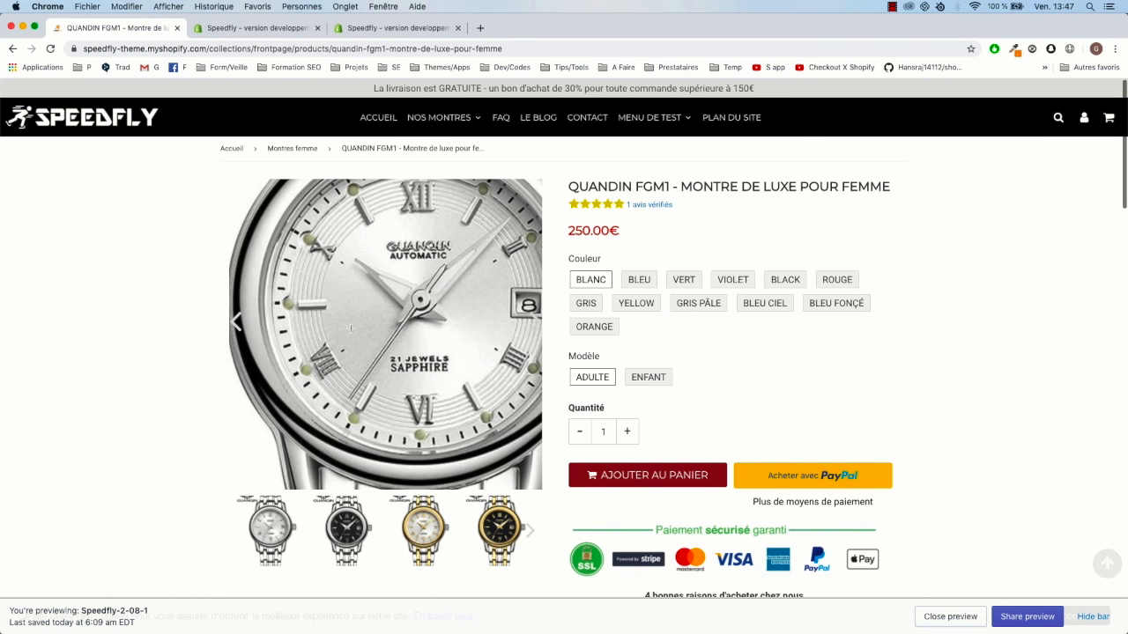
- Return to the store's home page and review its collection images, image-and-text blocks and the Montres femme product section
click(140, 118)
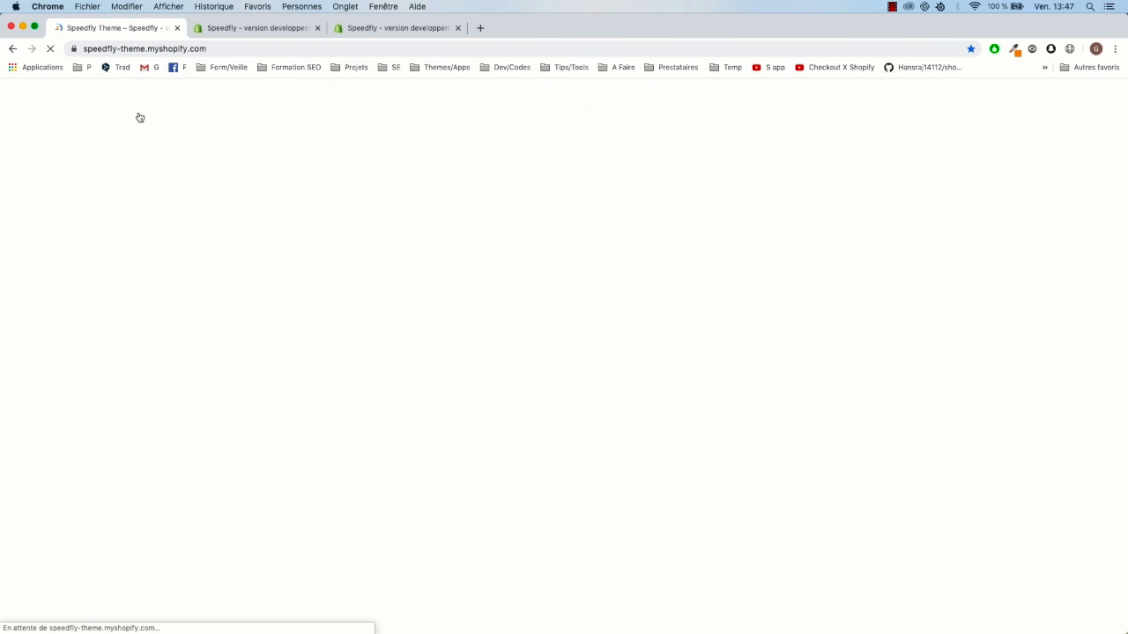
scroll(414, 220, down, 5)
scroll(425, 248, down, 8)
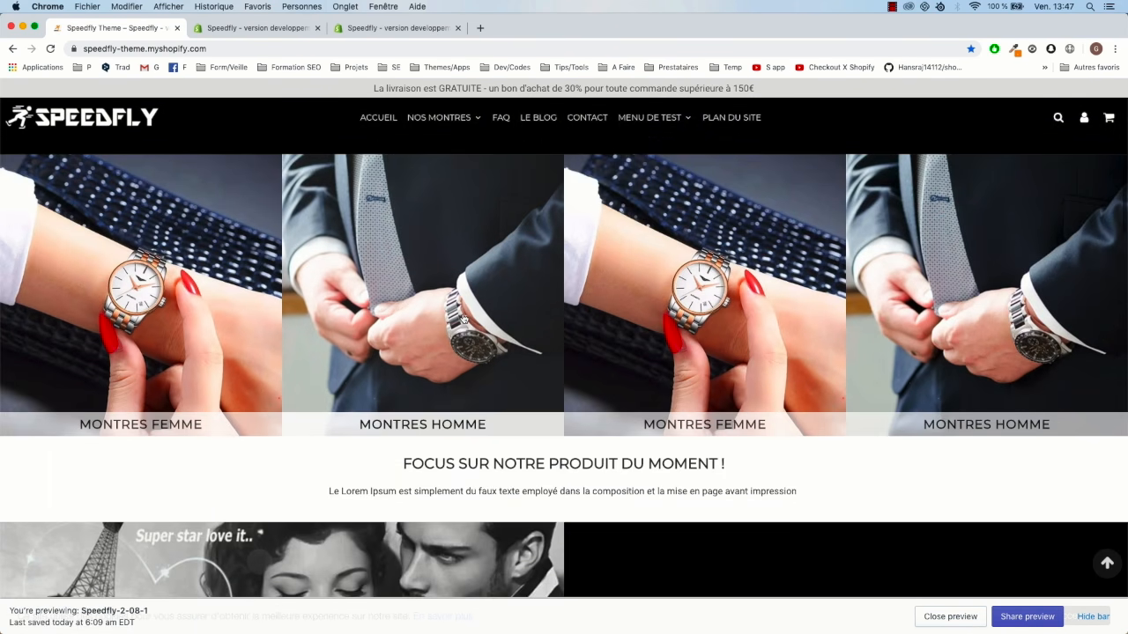
scroll(518, 334, down, 5)
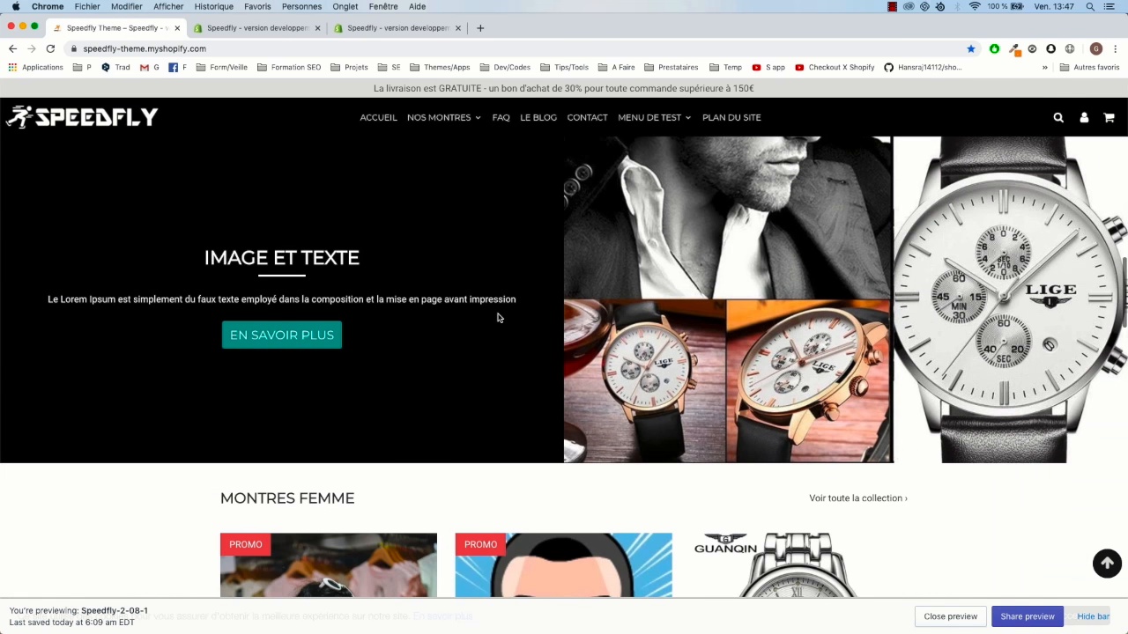
scroll(506, 222, up, 3)
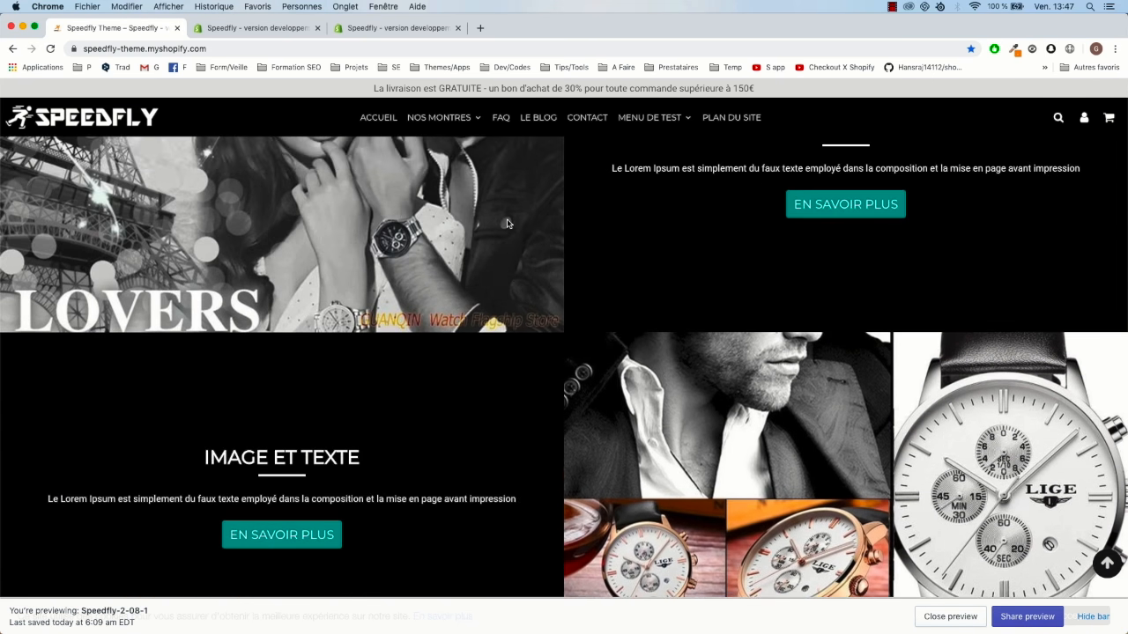
scroll(506, 225, down, 6)
scroll(529, 264, up, 1)
scroll(616, 317, down, 3)
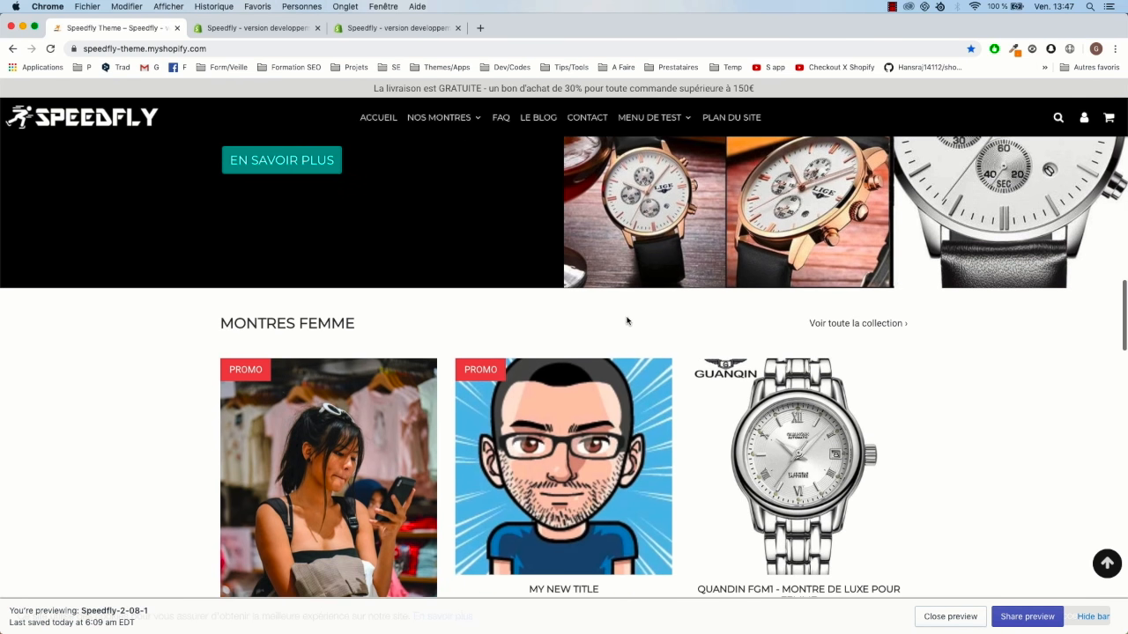
scroll(574, 332, down, 6)
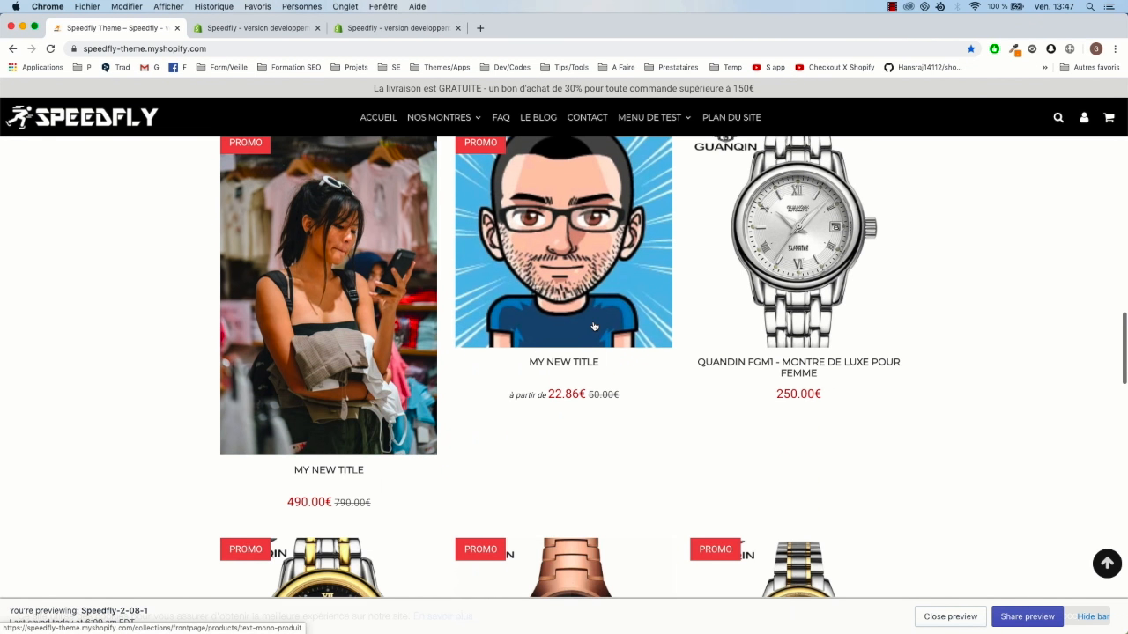
scroll(594, 327, up, 7)
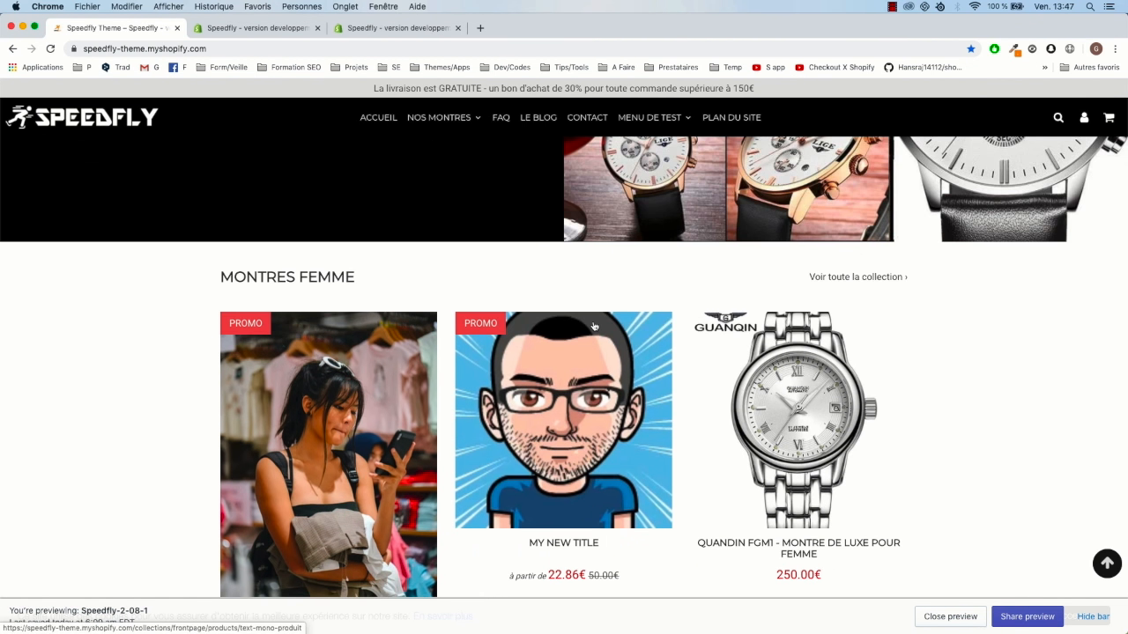
scroll(593, 327, up, 15)
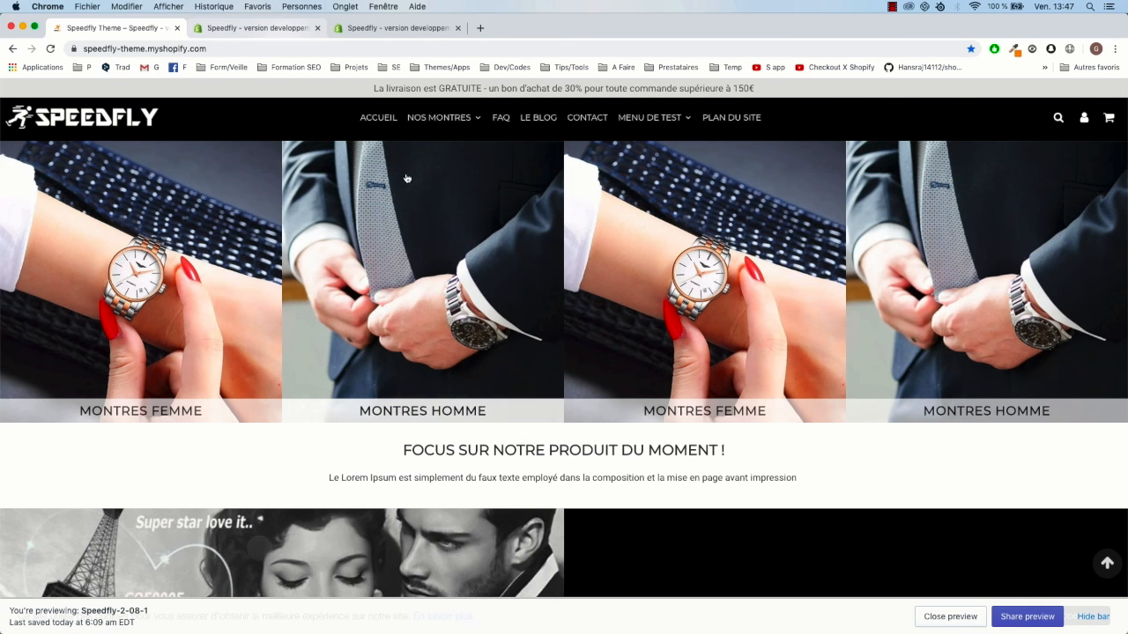
- Open the Produits section of Speedfly's advanced theme management in Speed Ecom App and review the links to the bulk operations
click(401, 30)
click(265, 28)
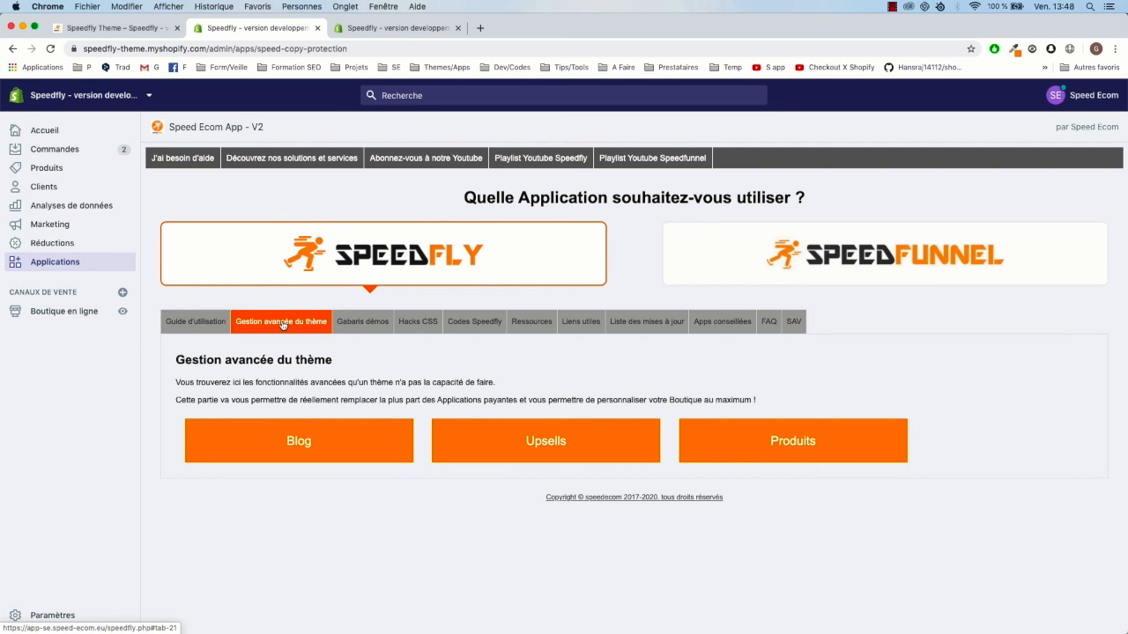
click(822, 451)
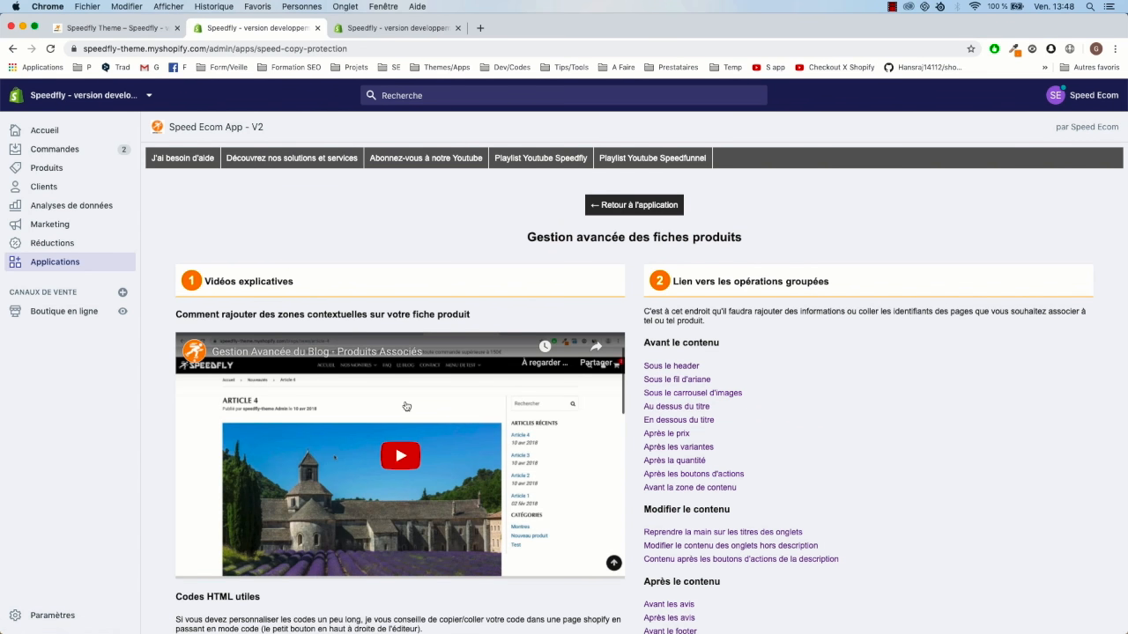
scroll(387, 379, down, 5)
scroll(366, 352, up, 5)
scroll(767, 317, down, 1)
scroll(696, 322, down, 2)
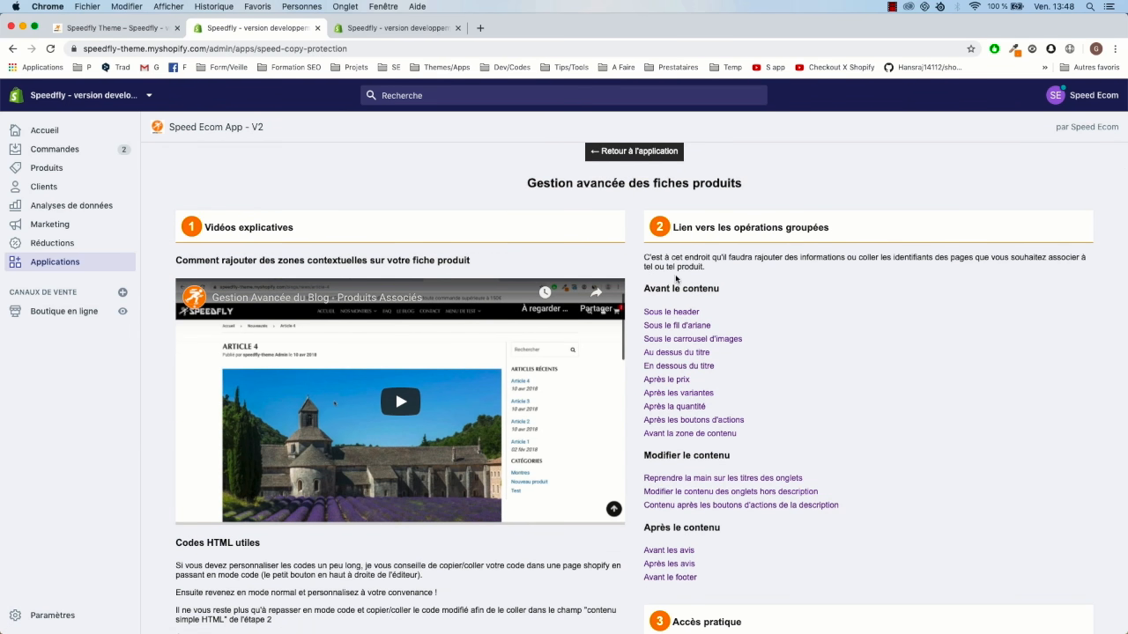
- Switch back to the storefront preview and open the LIGE MGX1 product page from the Montres homme collection
click(376, 28)
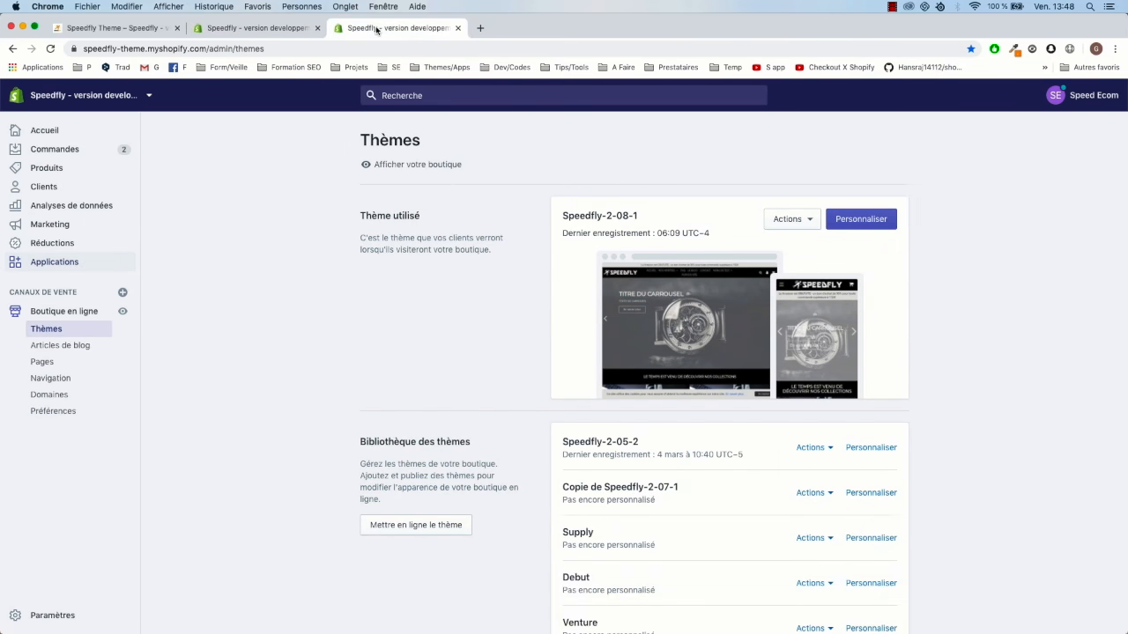
click(134, 28)
mouse_move(439, 119)
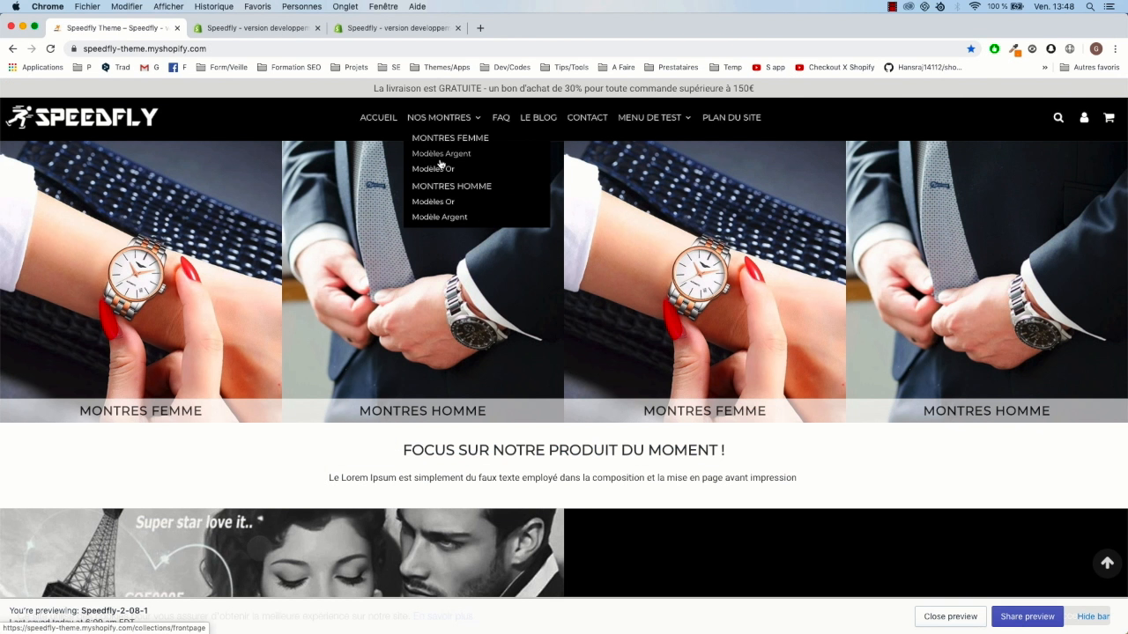
click(452, 219)
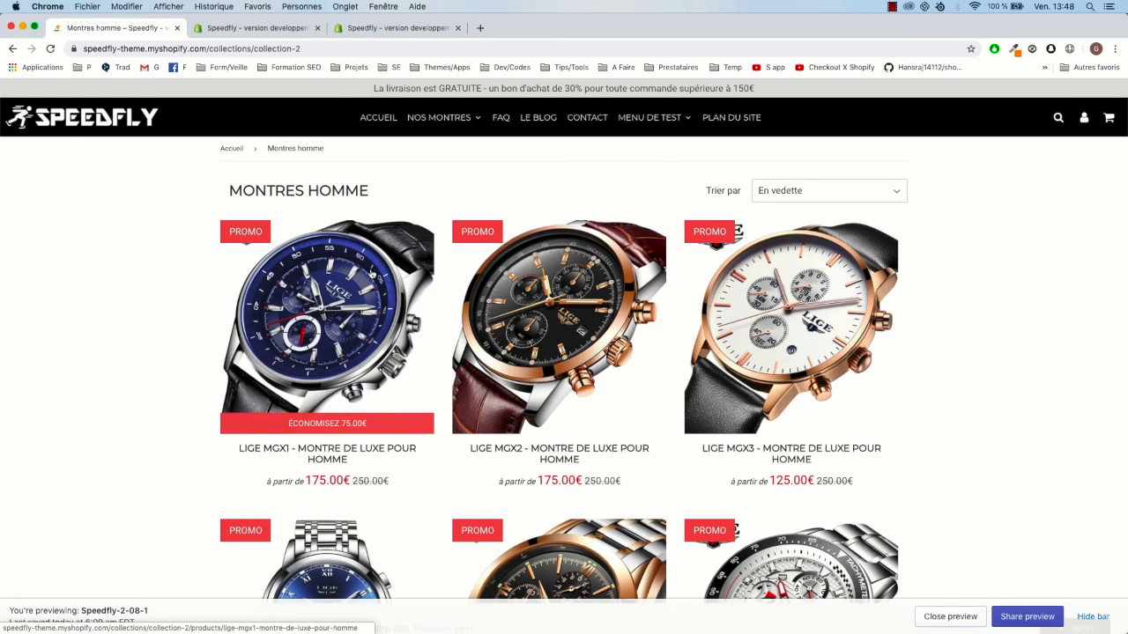
click(371, 272)
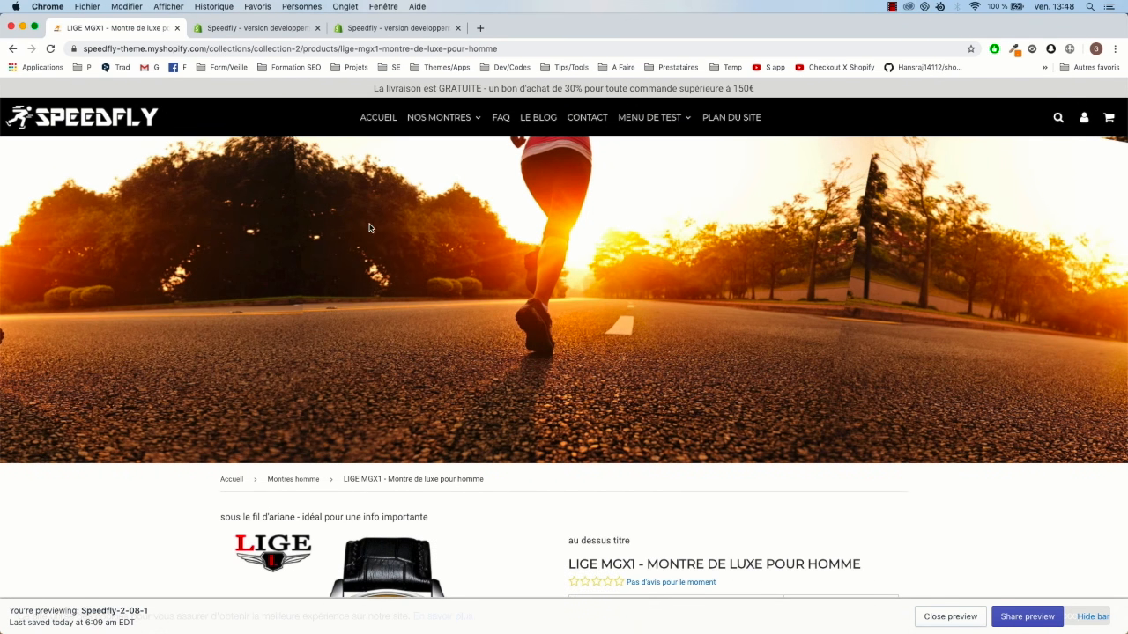
- Examine the LIGE MGX1 page's custom zones under the header, under the breadcrumb, and above and below the product title
scroll(466, 254, down, 3)
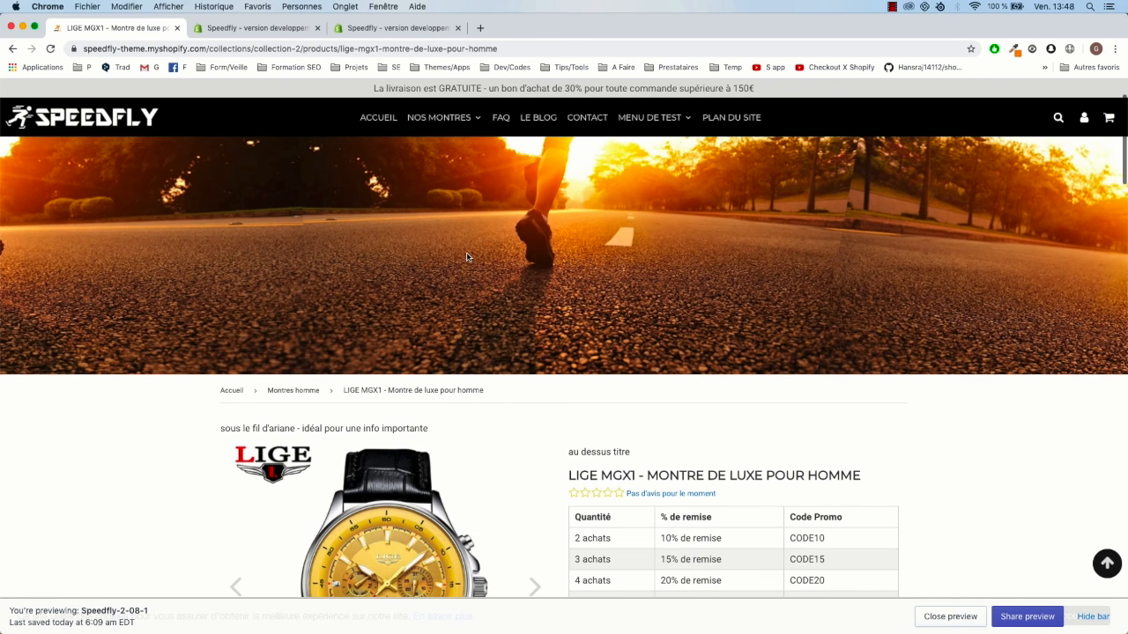
scroll(466, 256, down, 3)
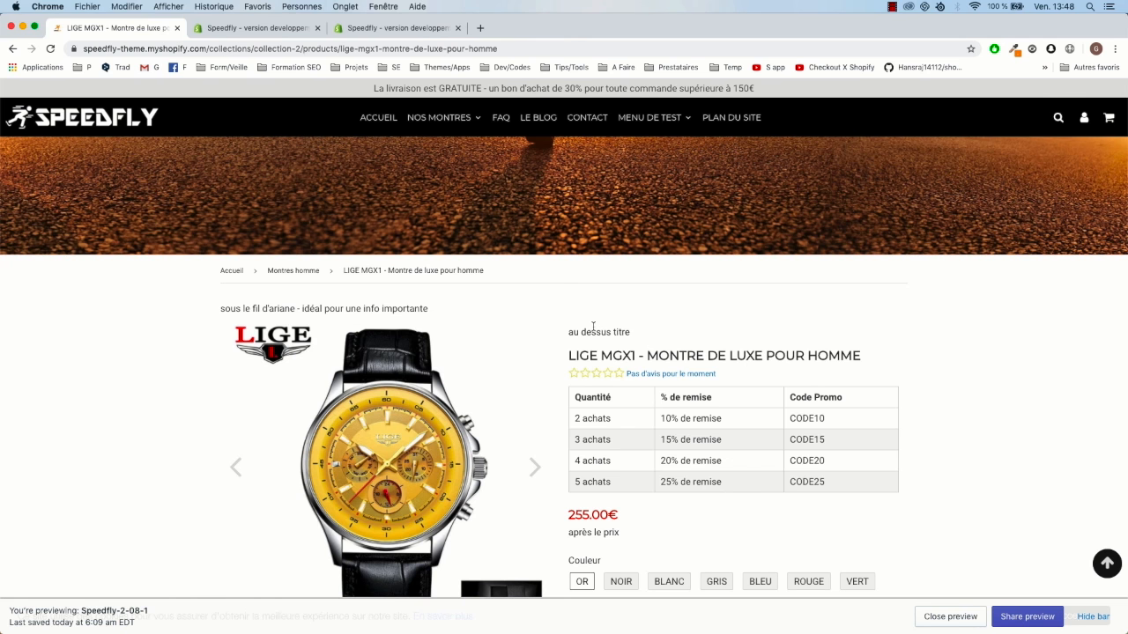
scroll(605, 348, down, 3)
scroll(621, 357, down, 3)
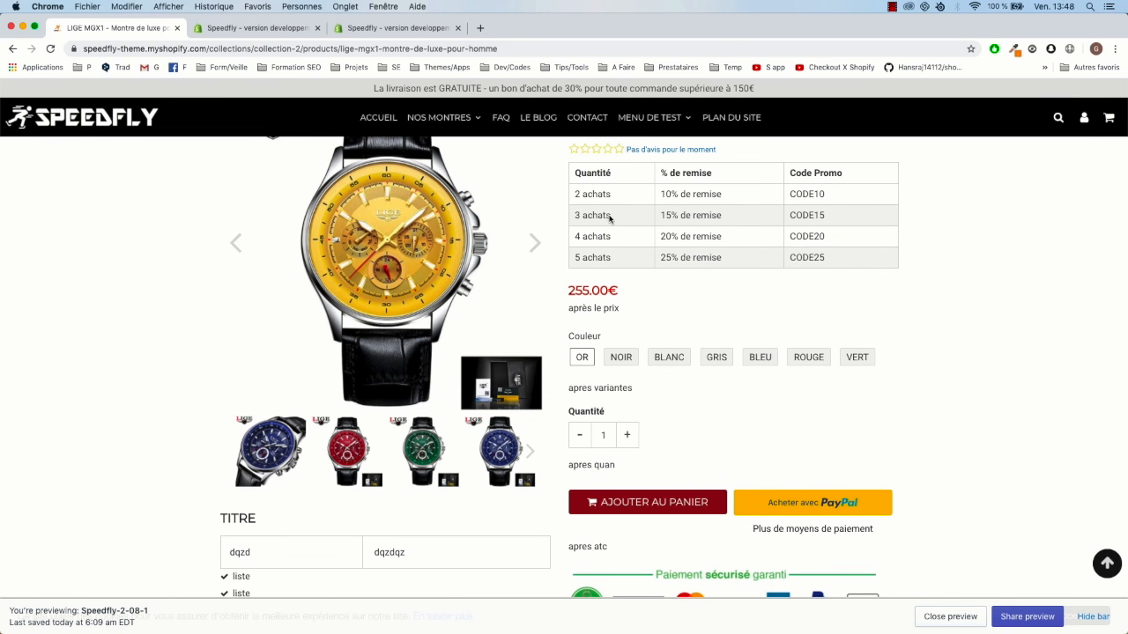
scroll(675, 235, up, 2)
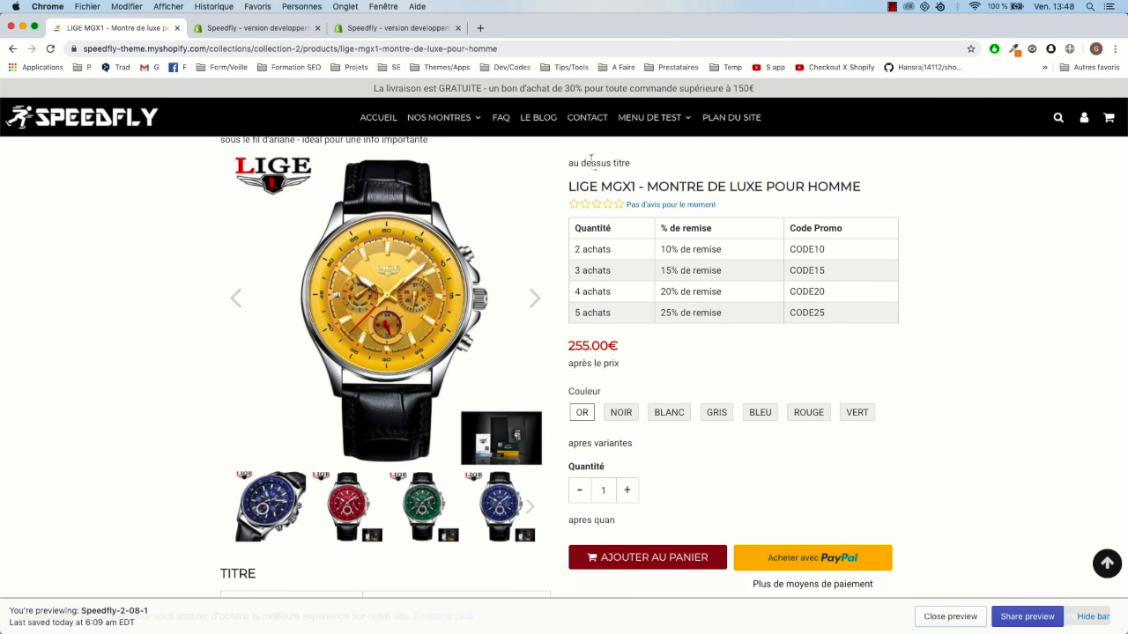
scroll(617, 172, up, 1)
drag(634, 179, 565, 183)
click(683, 177)
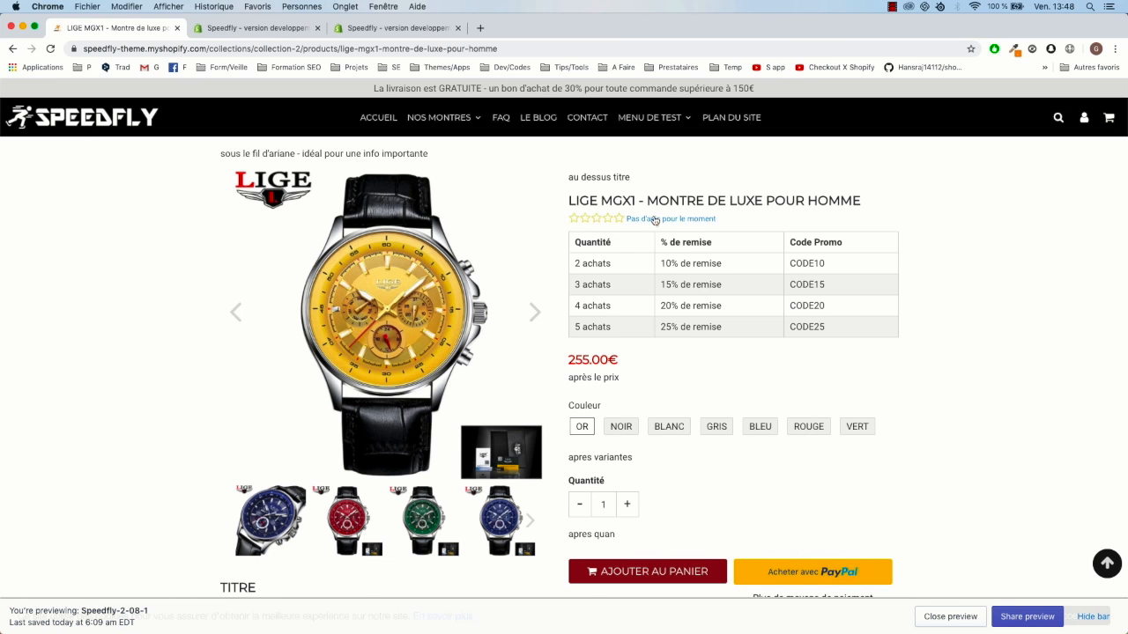
- Examine the LIGE MGX1 page's custom zones after the price, variants, quantity and purchase buttons, under the image carousel and before the content area
scroll(652, 220, down, 3)
scroll(656, 216, down, 2)
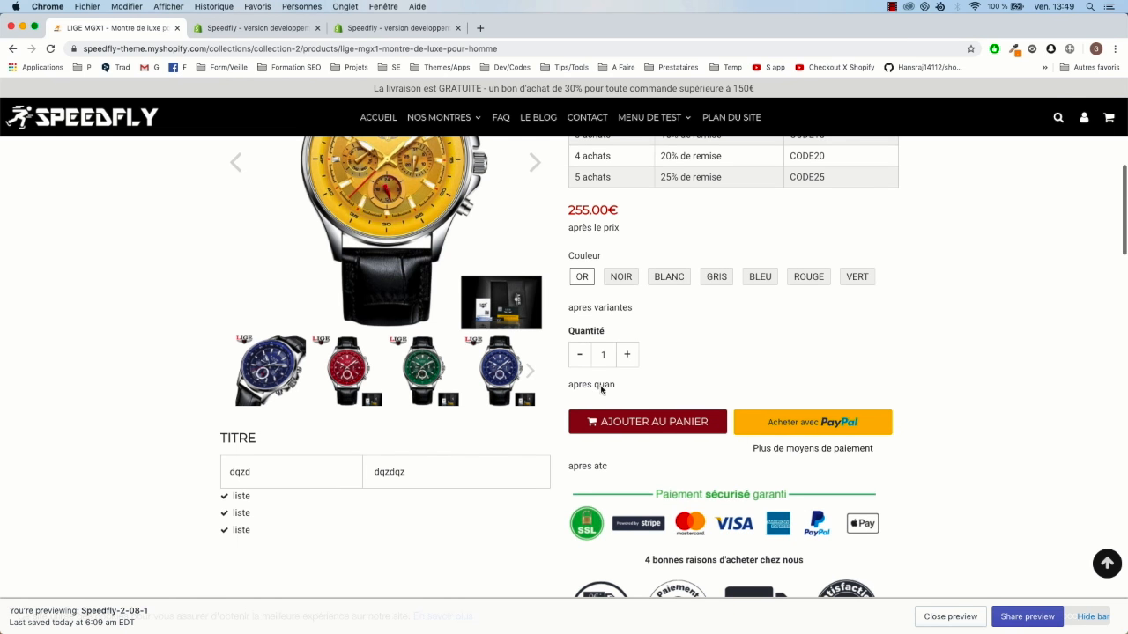
scroll(581, 396, down, 1)
scroll(306, 471, down, 3)
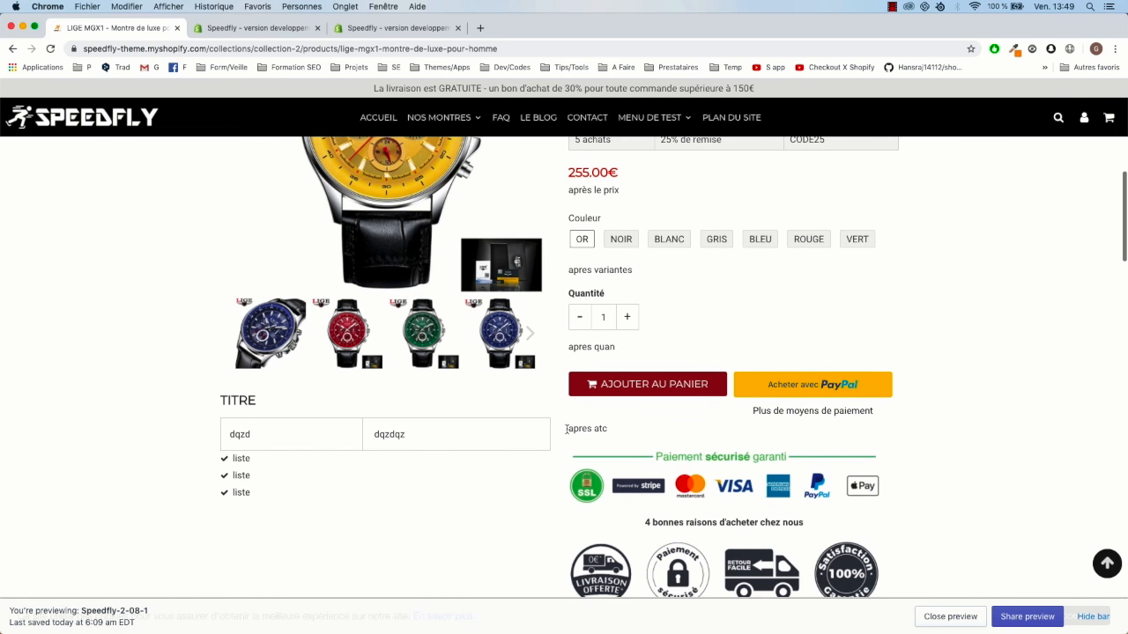
scroll(275, 382, down, 6)
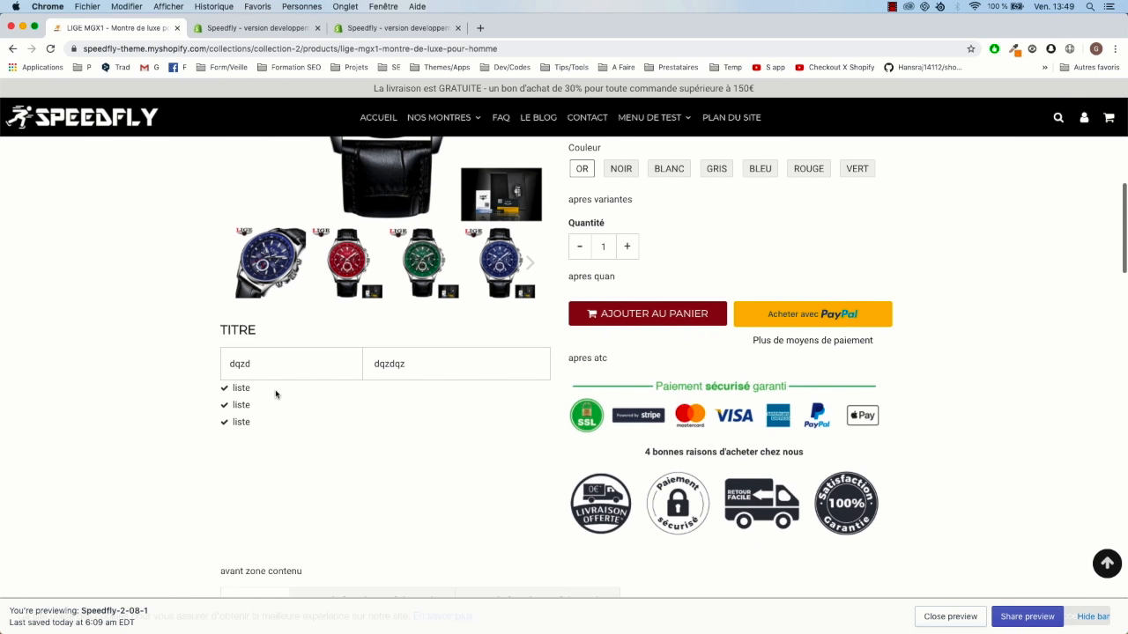
scroll(270, 490, down, 2)
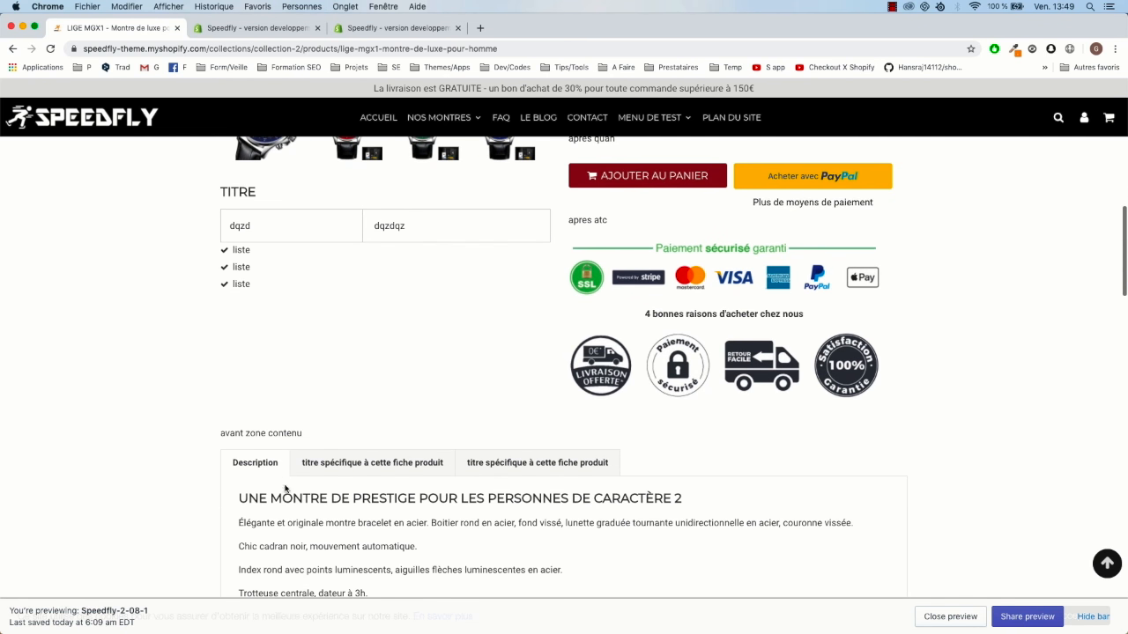
- View both product-specific content tabs of the LIGE MGX1 page in turn, and return to the Description tab
click(345, 464)
click(521, 467)
click(402, 471)
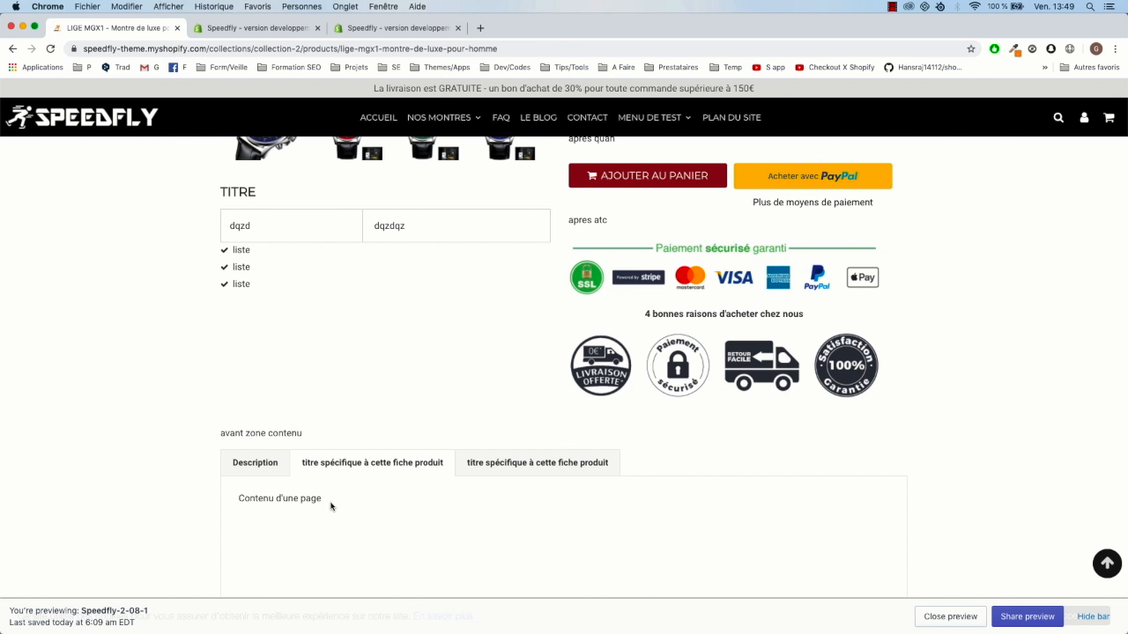
click(502, 469)
click(355, 466)
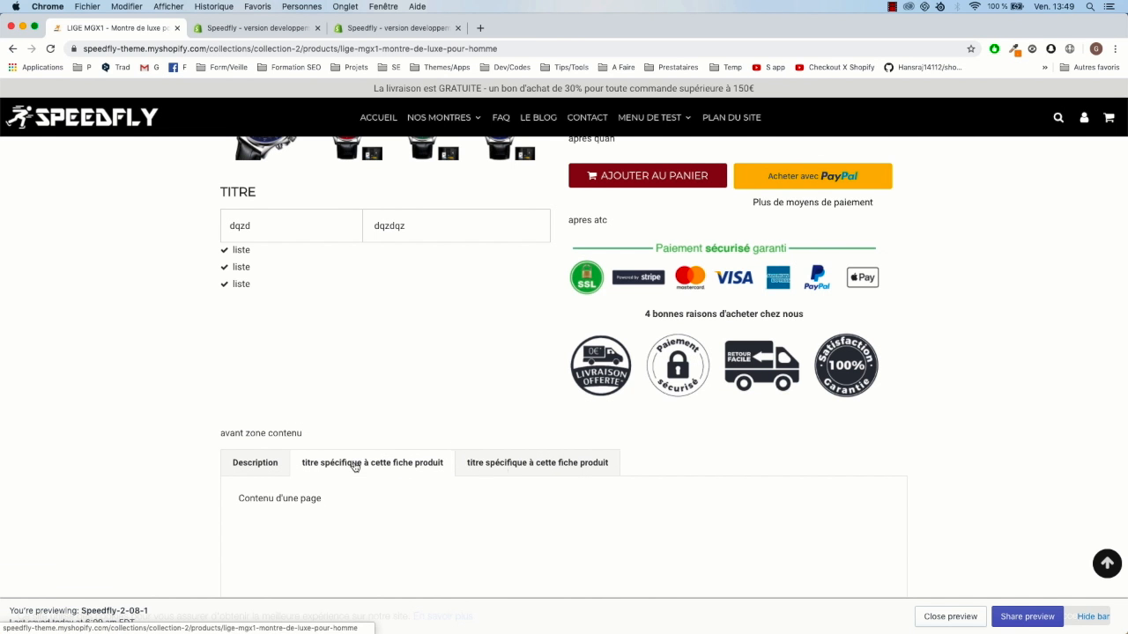
click(505, 457)
scroll(390, 494, down, 3)
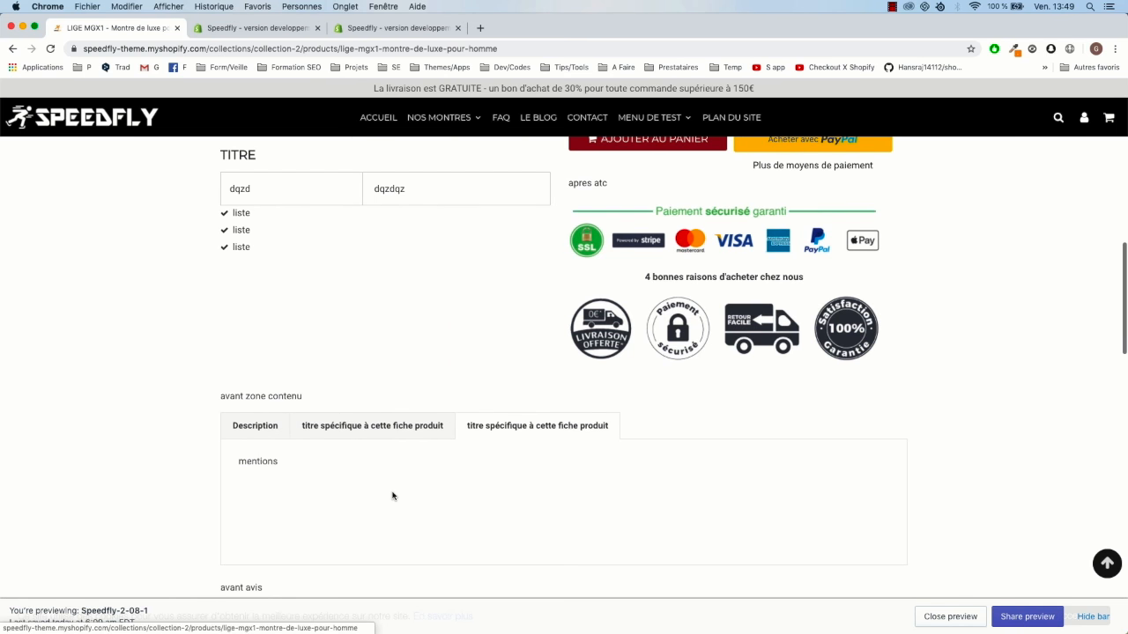
click(274, 368)
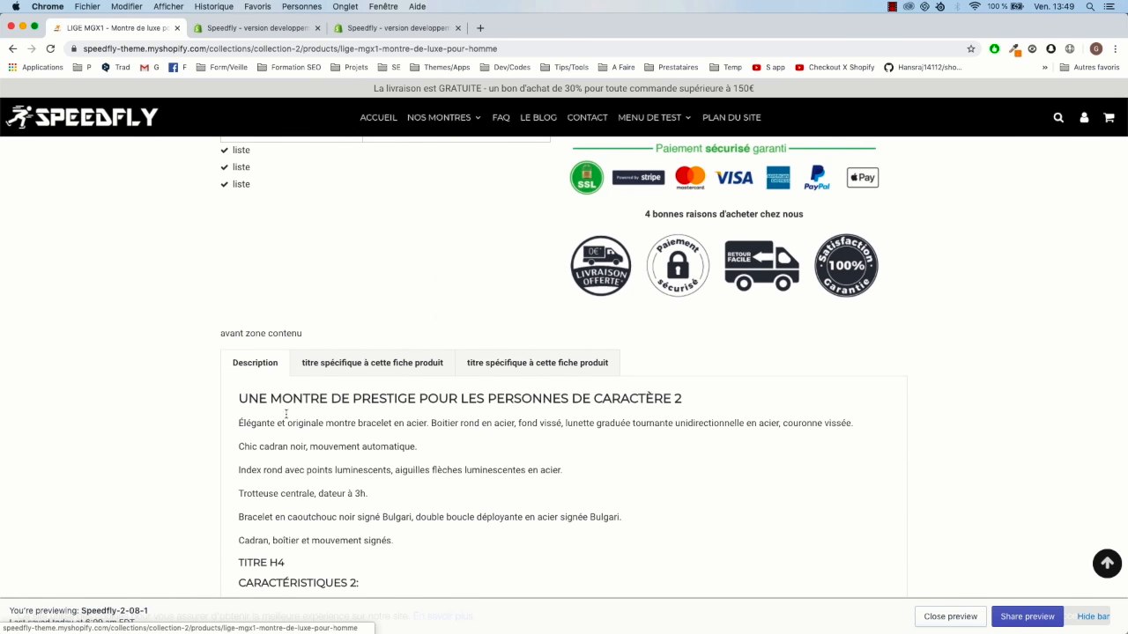
- Review the rest of the LIGE MGX1 page, including the zones around the customer reviews and before the footer, and return to its header banner
scroll(324, 429, down, 10)
scroll(324, 428, down, 5)
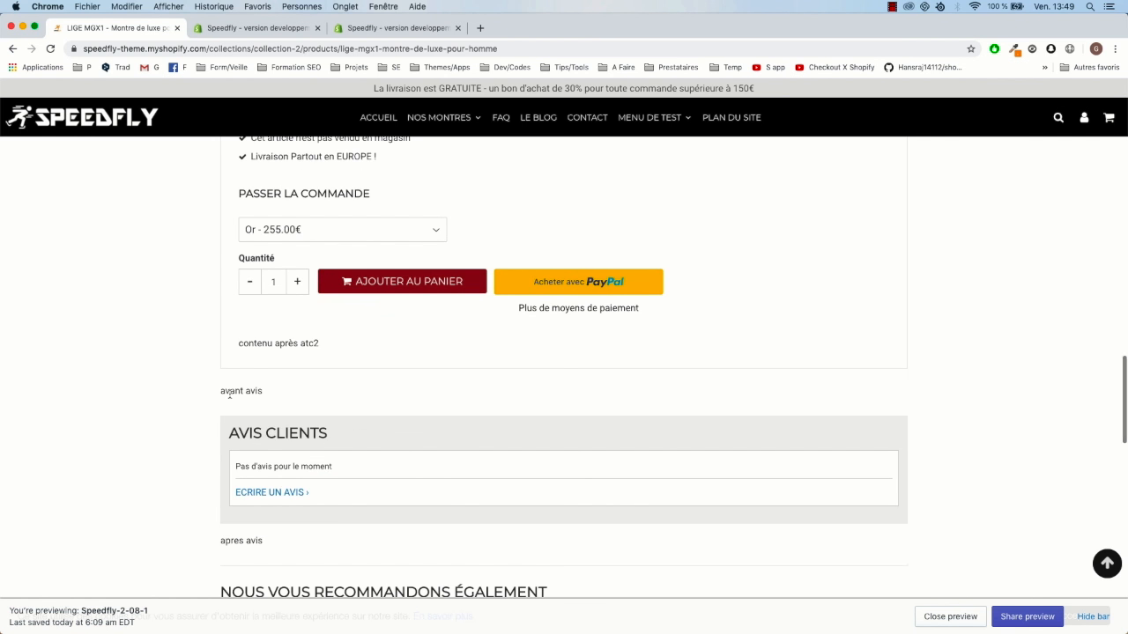
scroll(245, 542, down, 9)
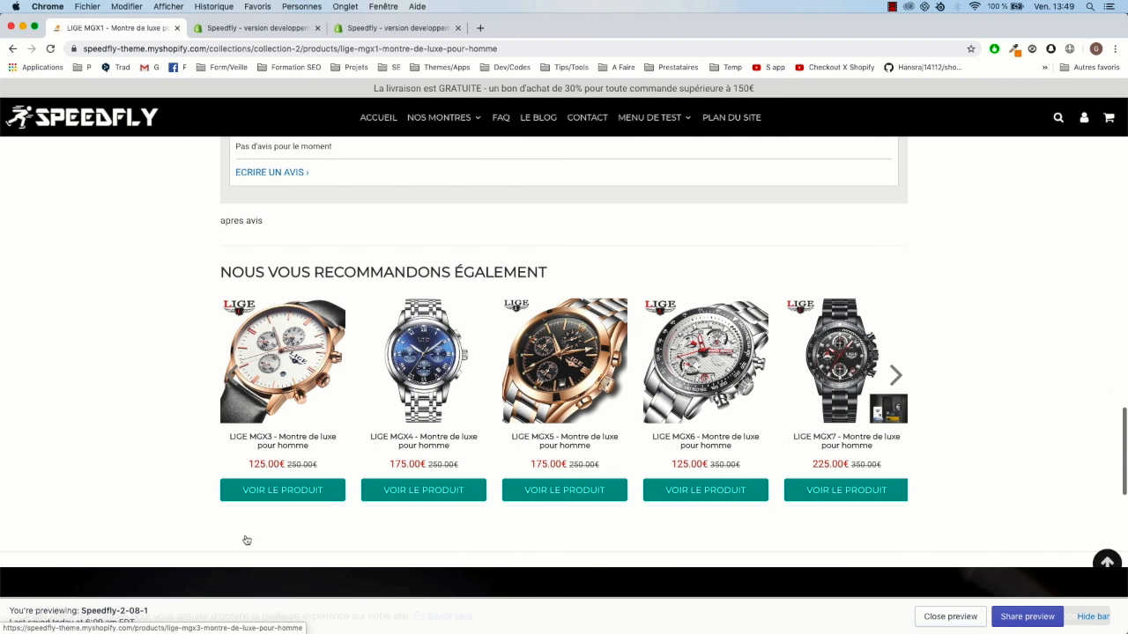
scroll(244, 424, down, 6)
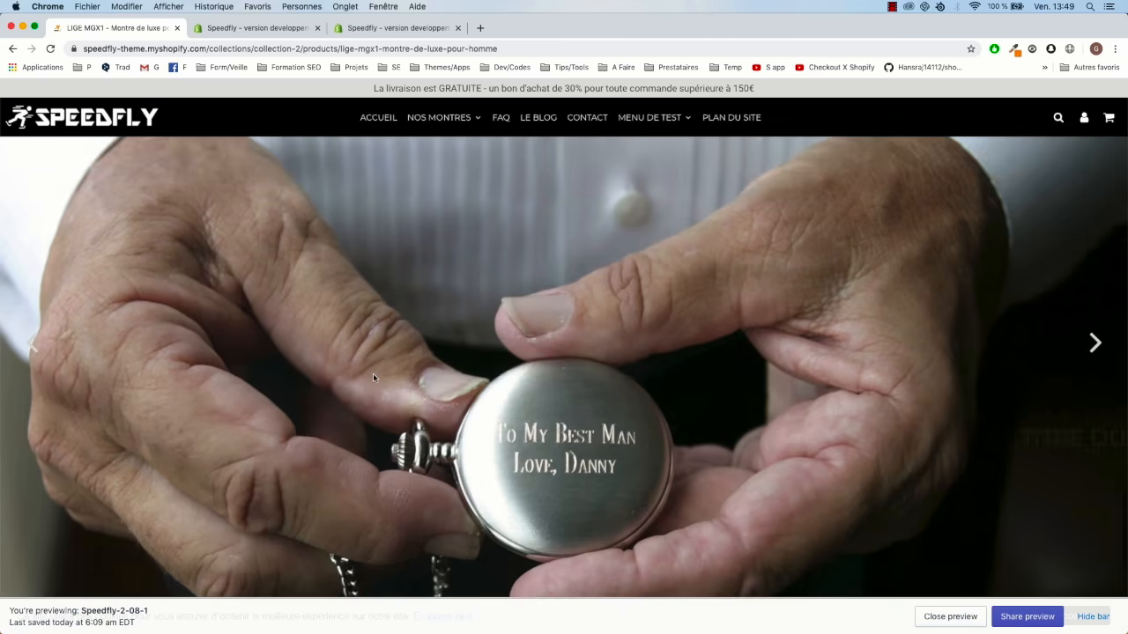
scroll(373, 374, up, 15)
scroll(373, 373, up, 10)
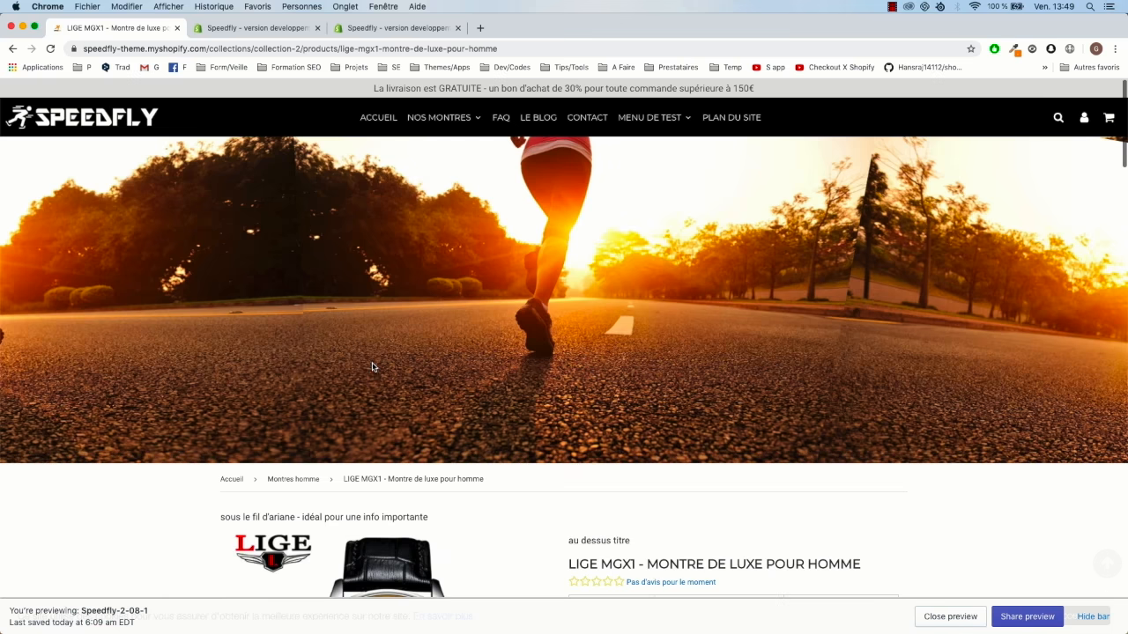
- Open Speed Ecom App's bulk editor for the Sous le header zone and inspect LIGE MGX1's Contenu simple html against its storefront banner
click(256, 29)
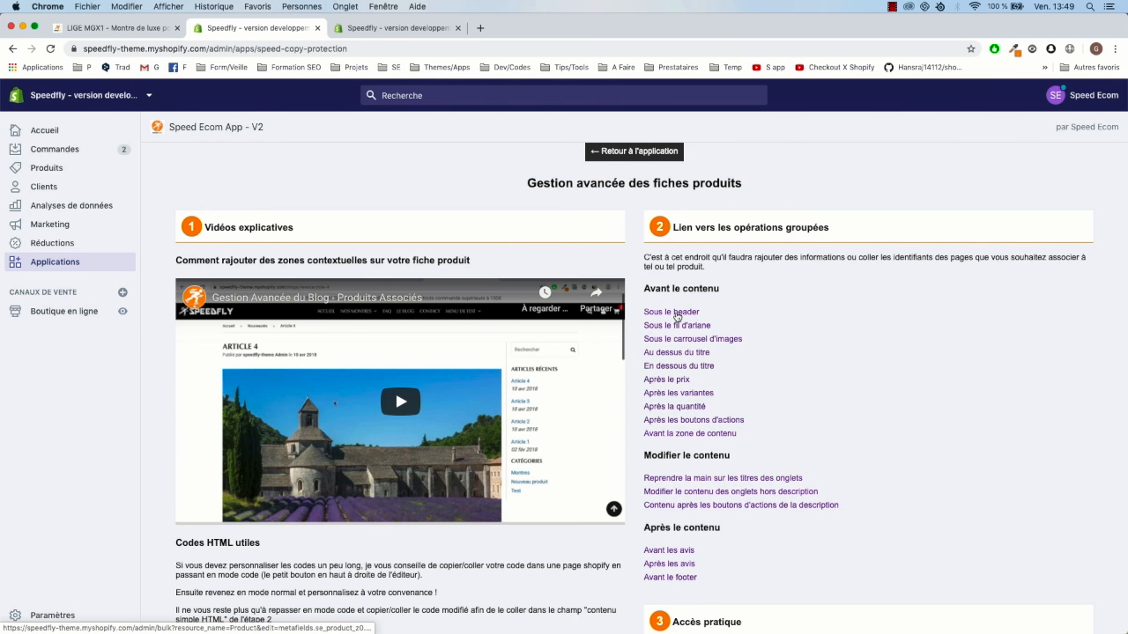
click(671, 312)
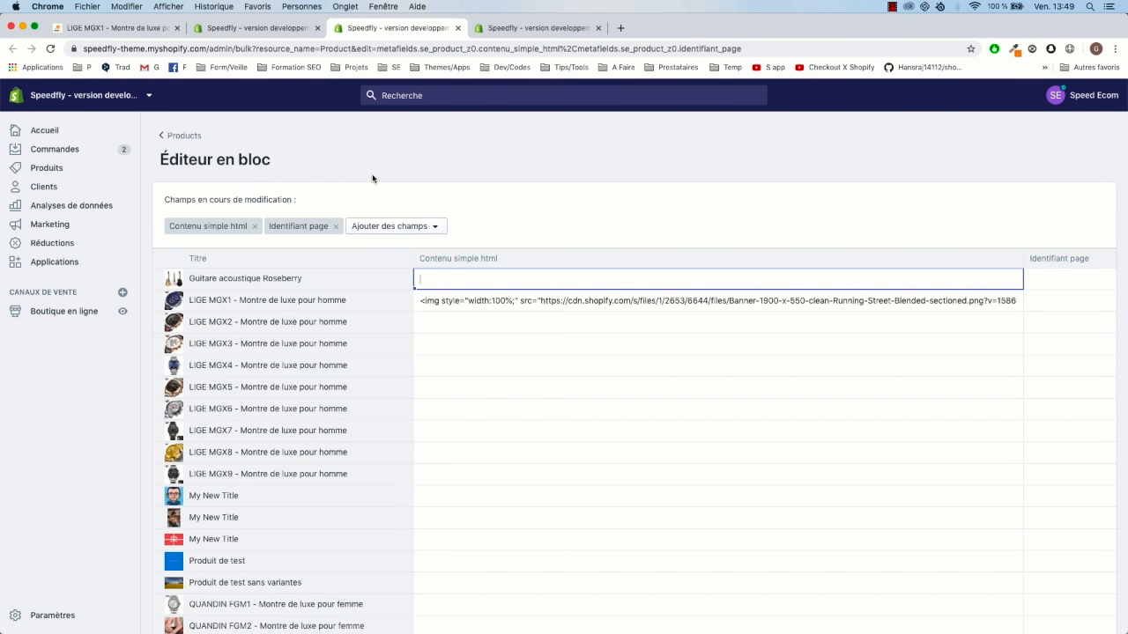
click(149, 27)
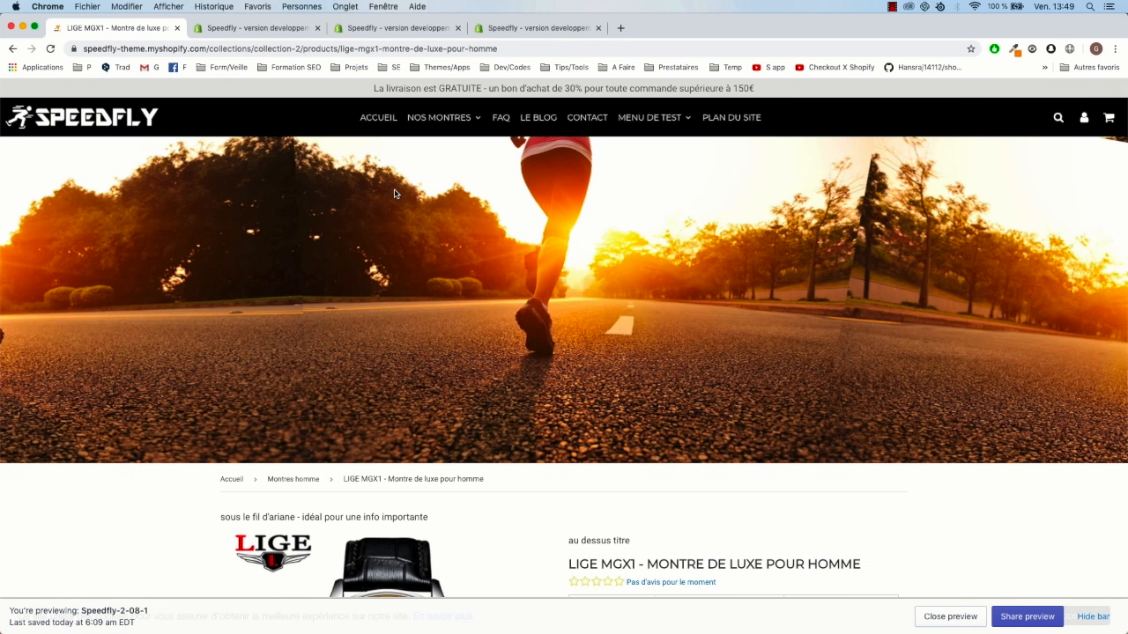
click(295, 31)
click(367, 27)
click(472, 300)
double_click(585, 301)
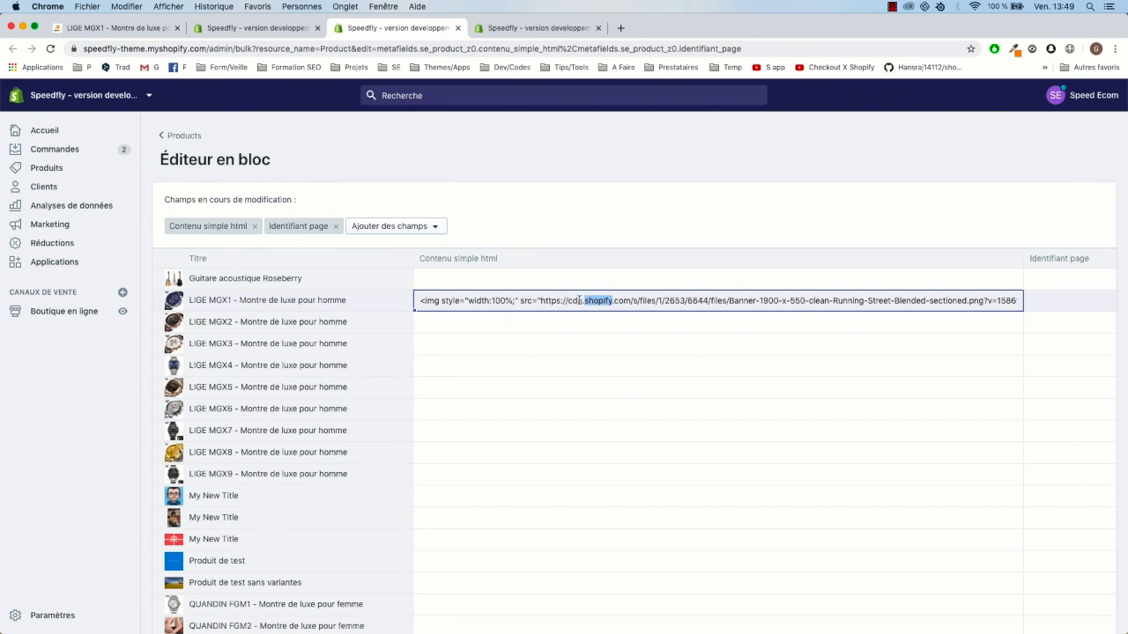
click(442, 277)
click(546, 232)
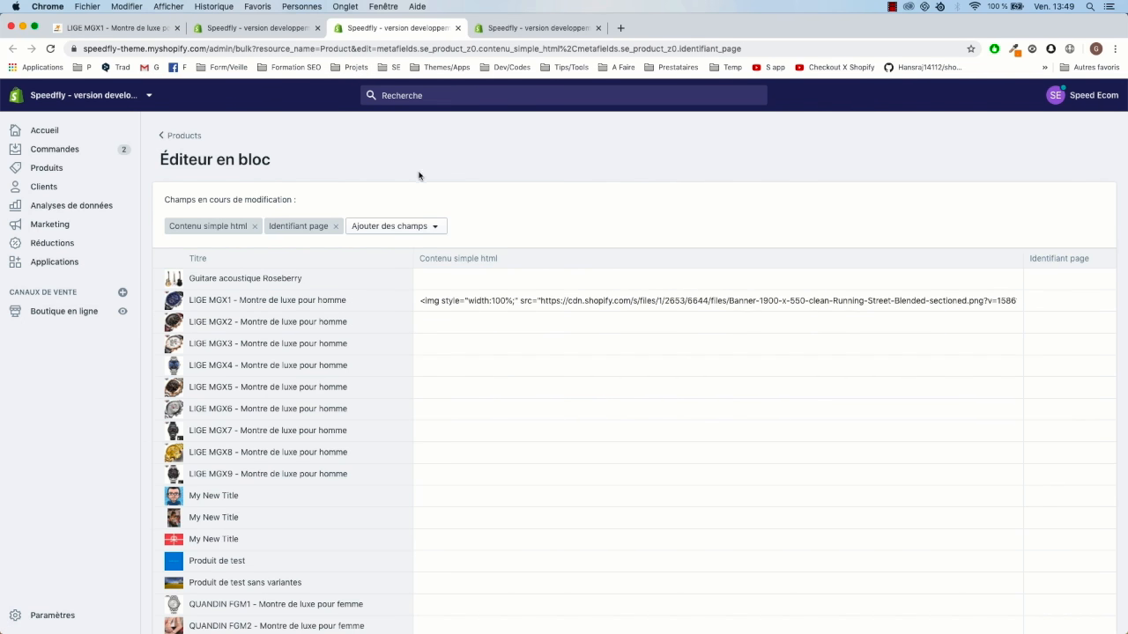
- Set the Contenu simple html of LIGE MGX2 to "toto" in the bulk editor and save the change
scroll(449, 372, down, 8)
scroll(327, 404, up, 4)
scroll(327, 405, up, 3)
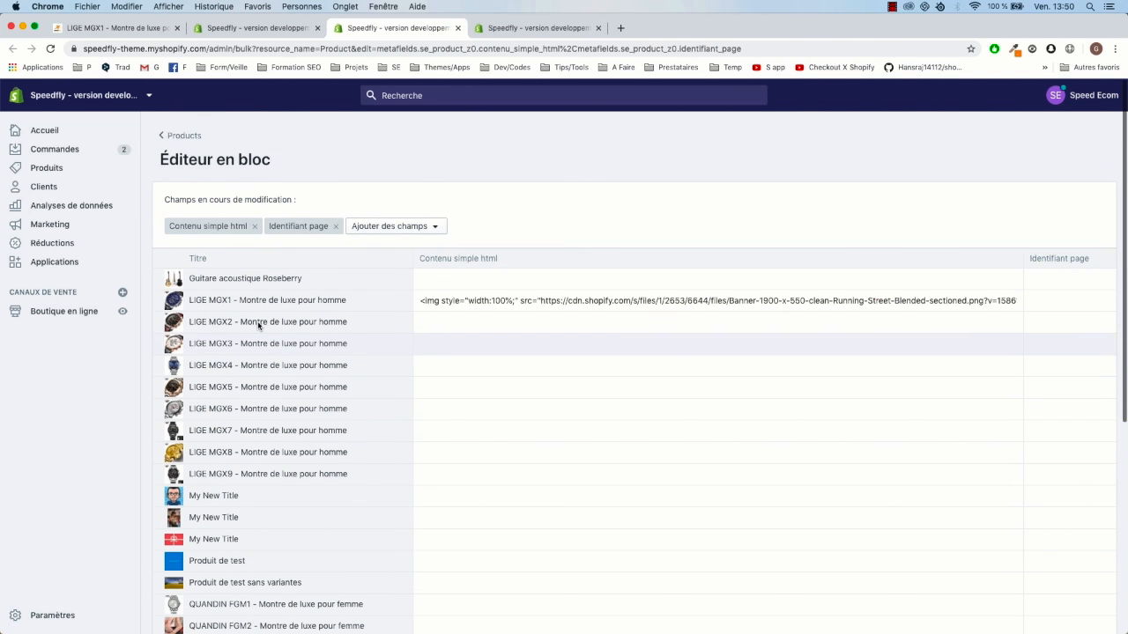
click(441, 321)
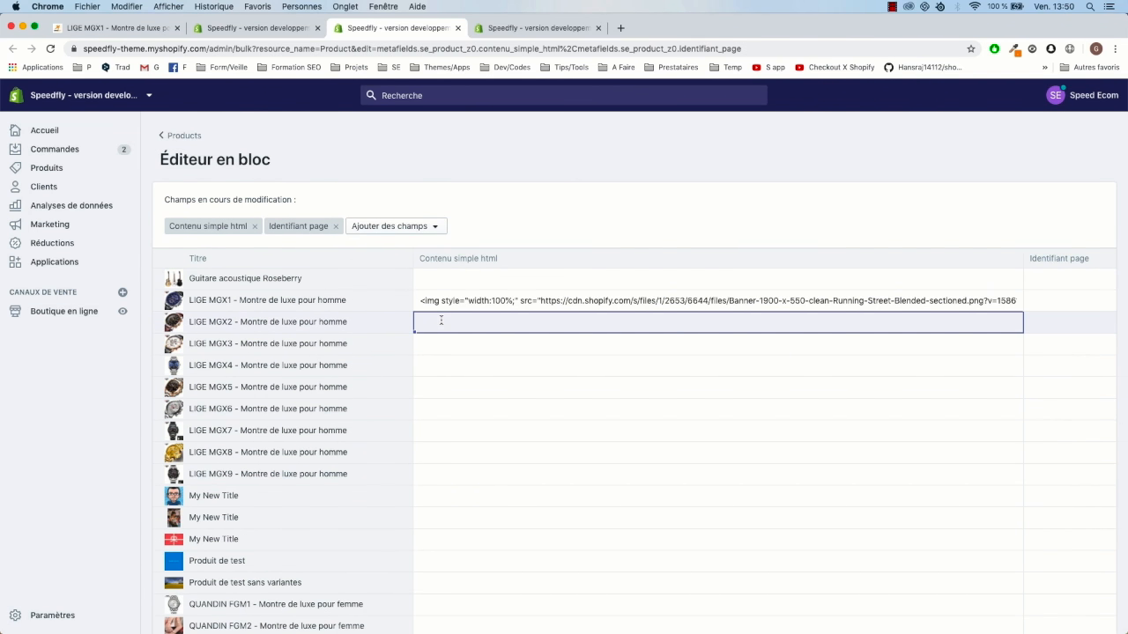
text(toto)
click(878, 97)
- Switch to the storefront and open the LIGE MGX2 product page from the Montres homme collection to check the zone under its header
click(158, 30)
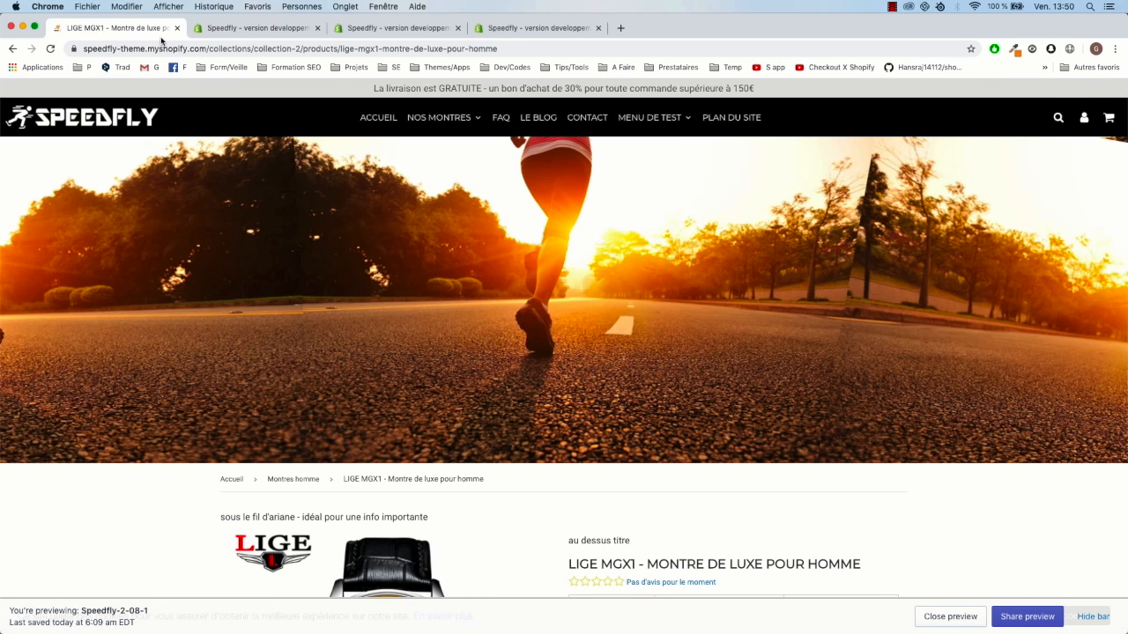
mouse_move(439, 117)
click(449, 218)
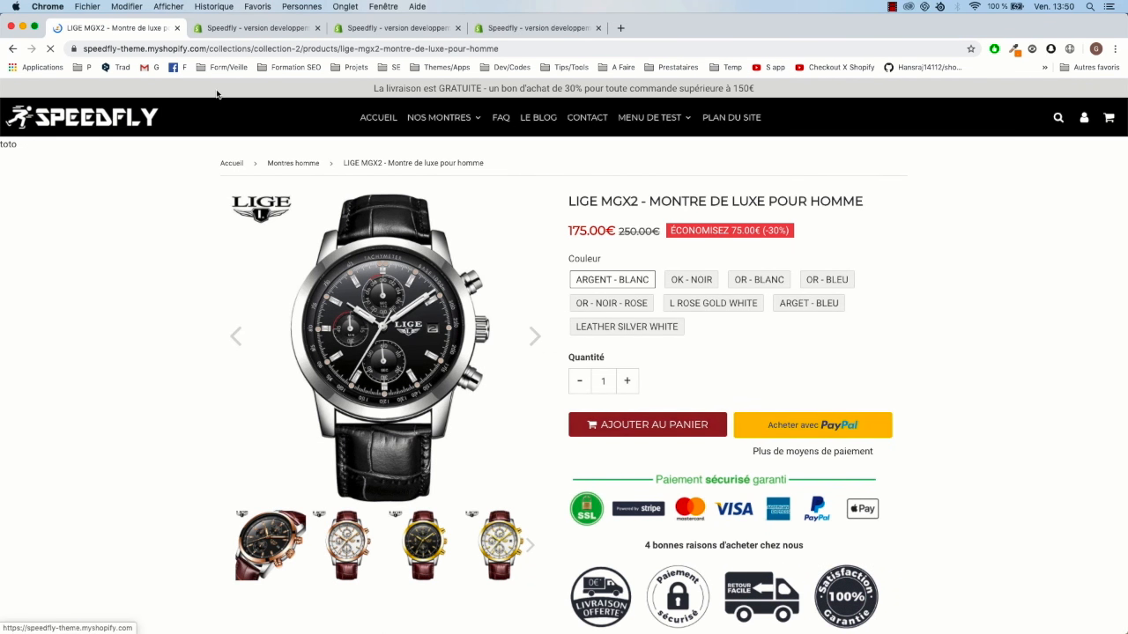
- Return to the app, open the bulk editor for Reprendre la main sur les titres des onglets, and inspect its Titre1, Titre2 and Titre3 fields
click(256, 29)
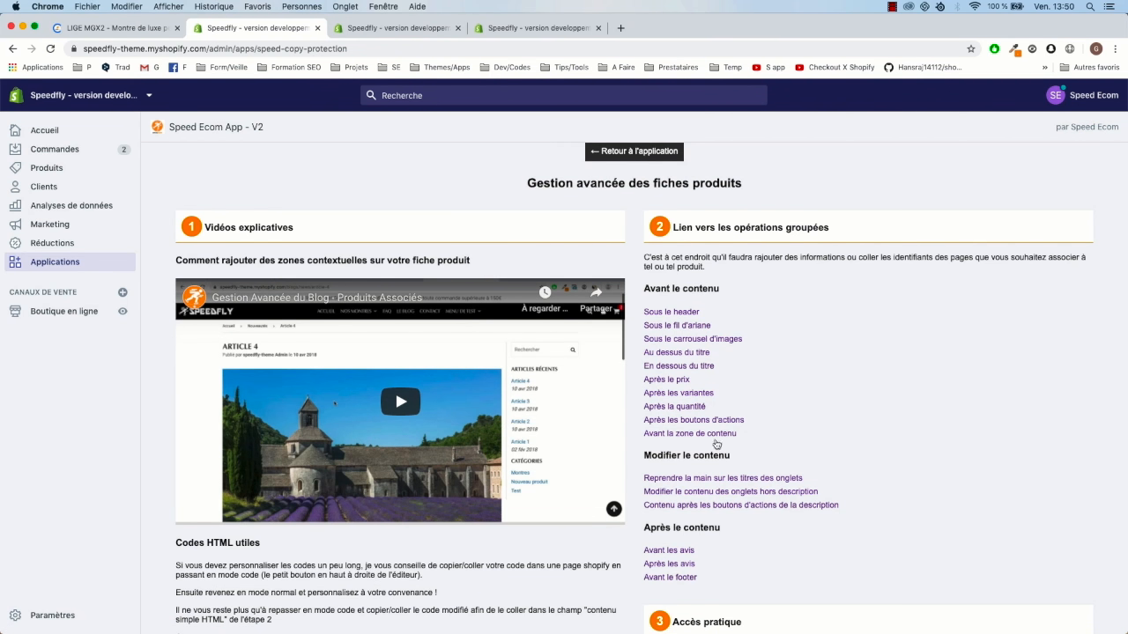
scroll(709, 428, down, 2)
scroll(705, 370, up, 1)
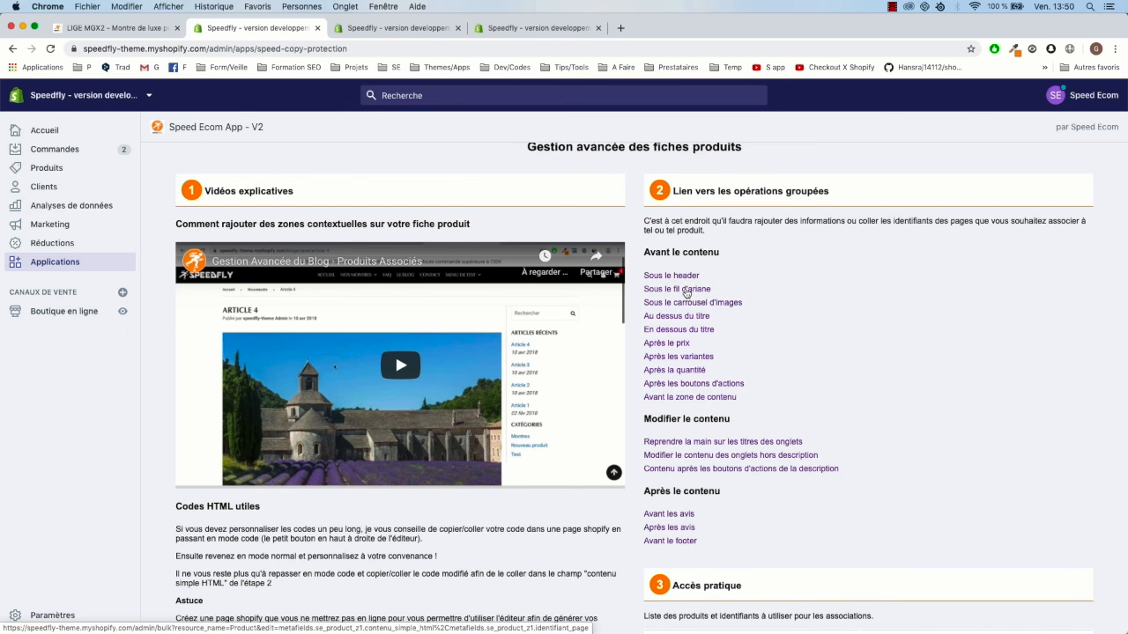
scroll(696, 326, down, 2)
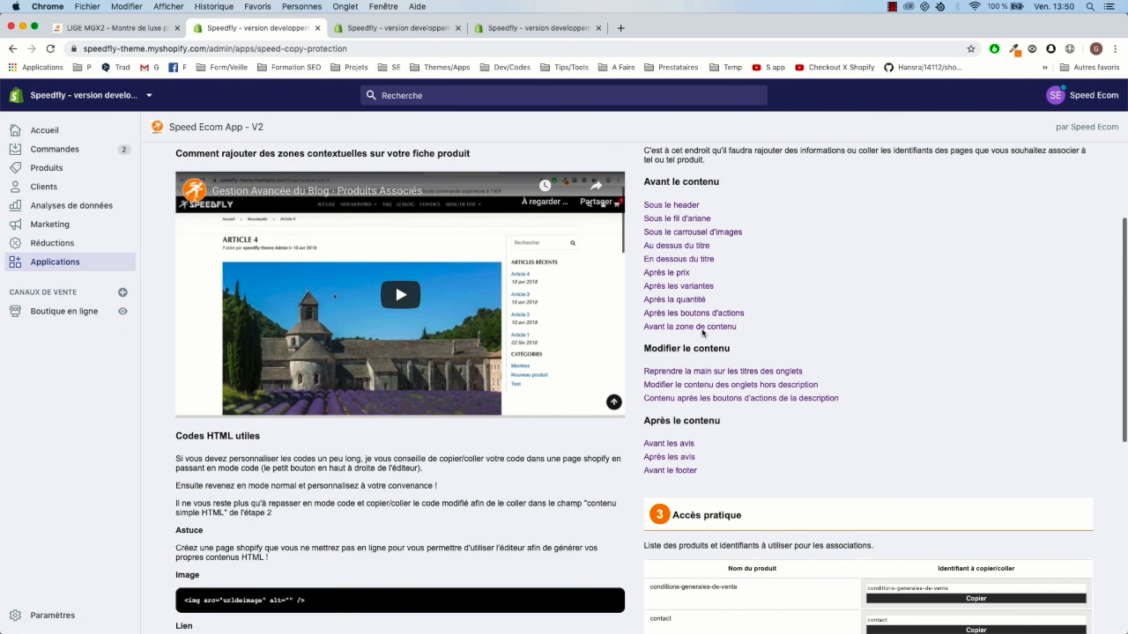
click(699, 372)
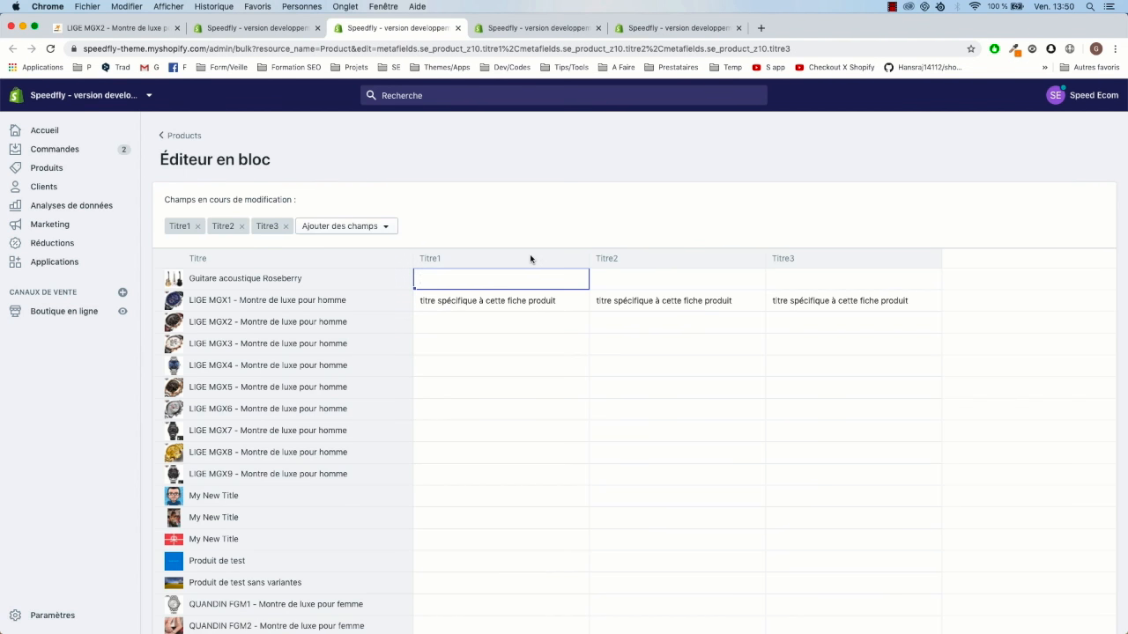
click(644, 284)
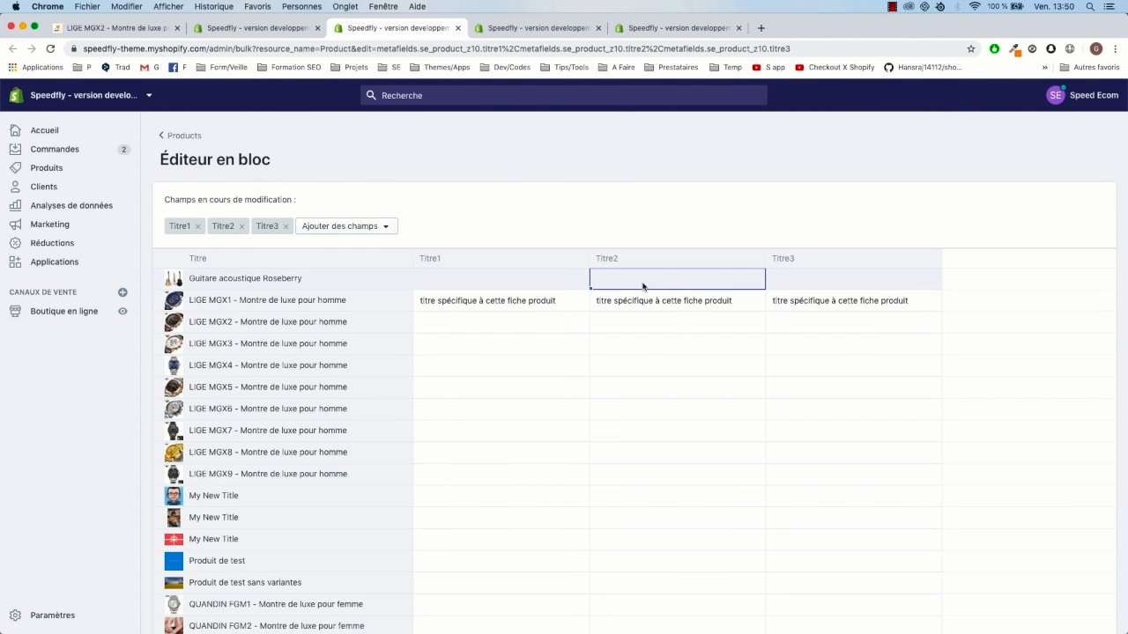
click(793, 282)
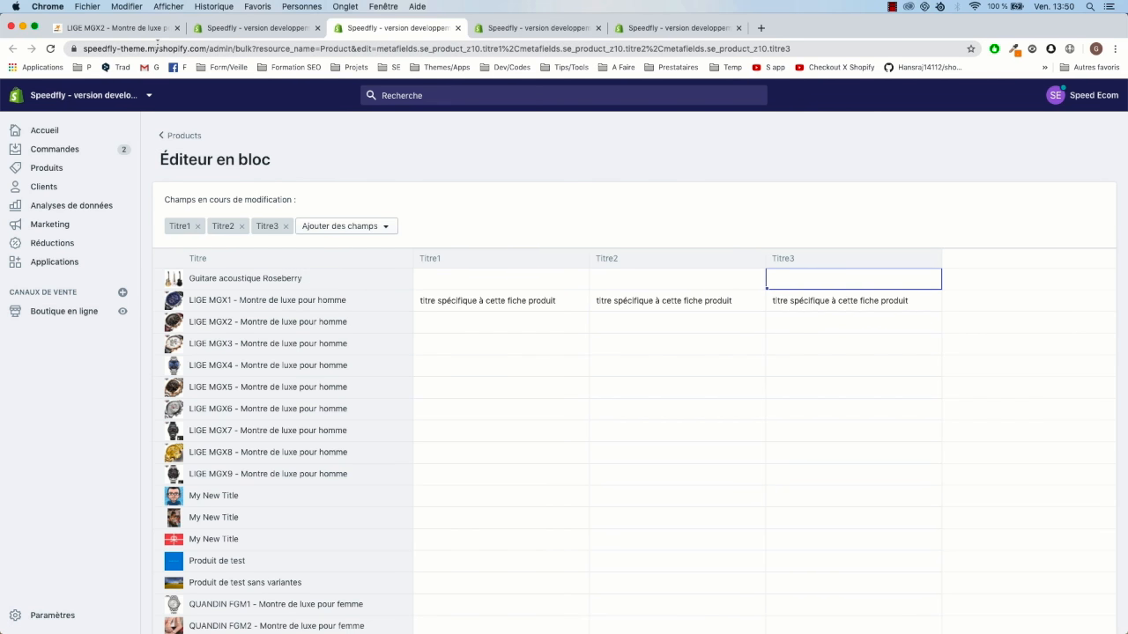
- Go back to the LIGE MGX1 page through the Montres homme collection and view the content under its two product-specific tabs
click(124, 29)
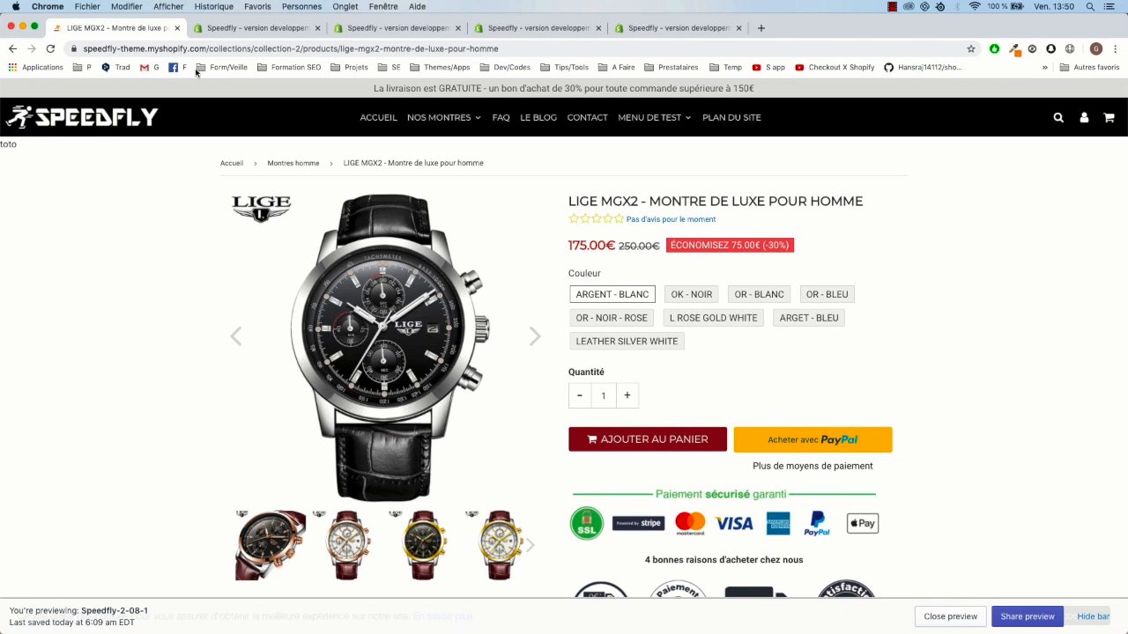
click(289, 162)
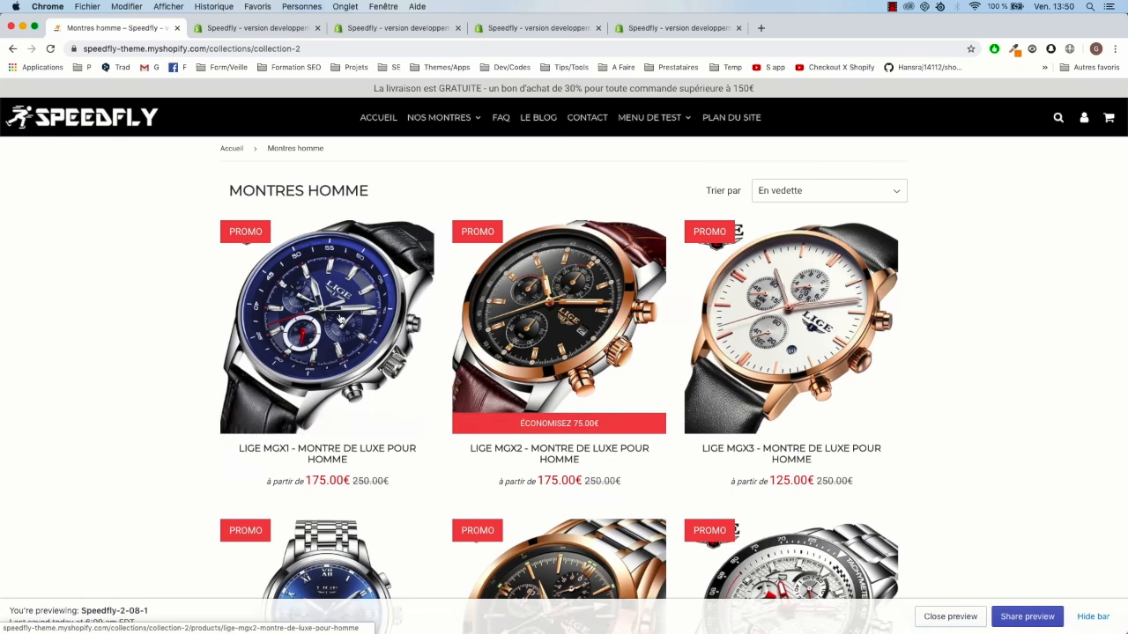
click(339, 317)
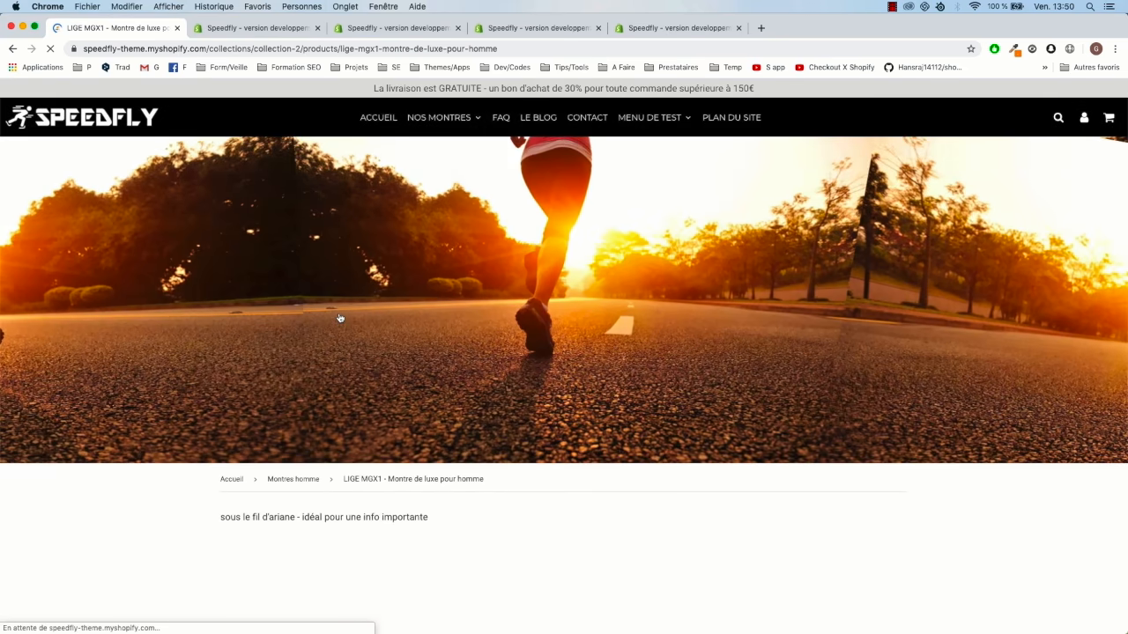
scroll(339, 317, down, 10)
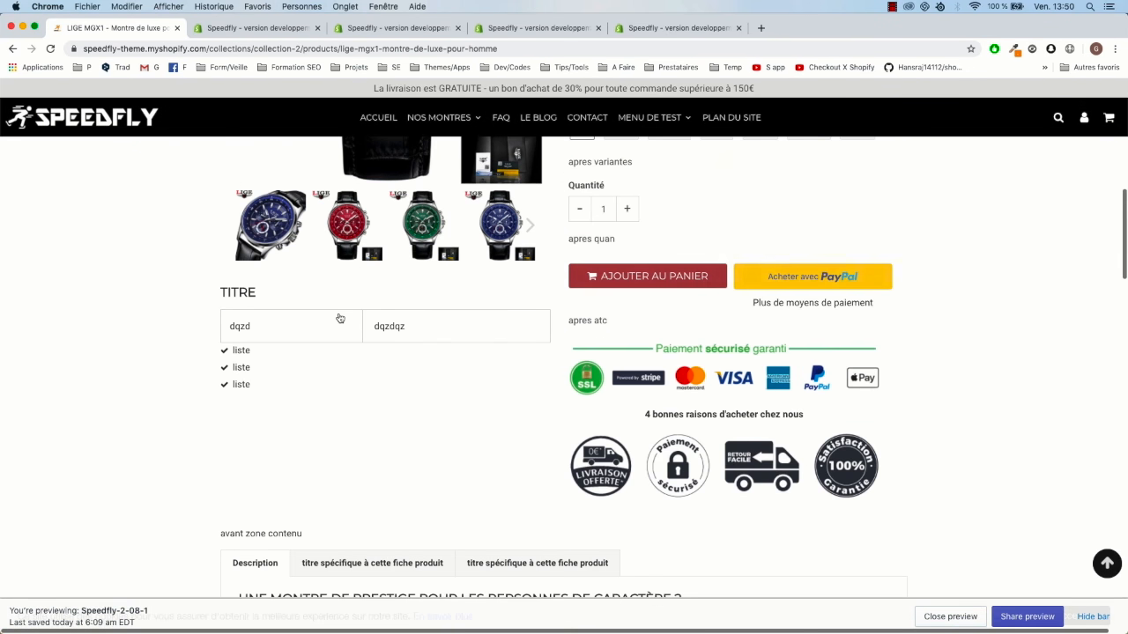
scroll(340, 318, down, 1)
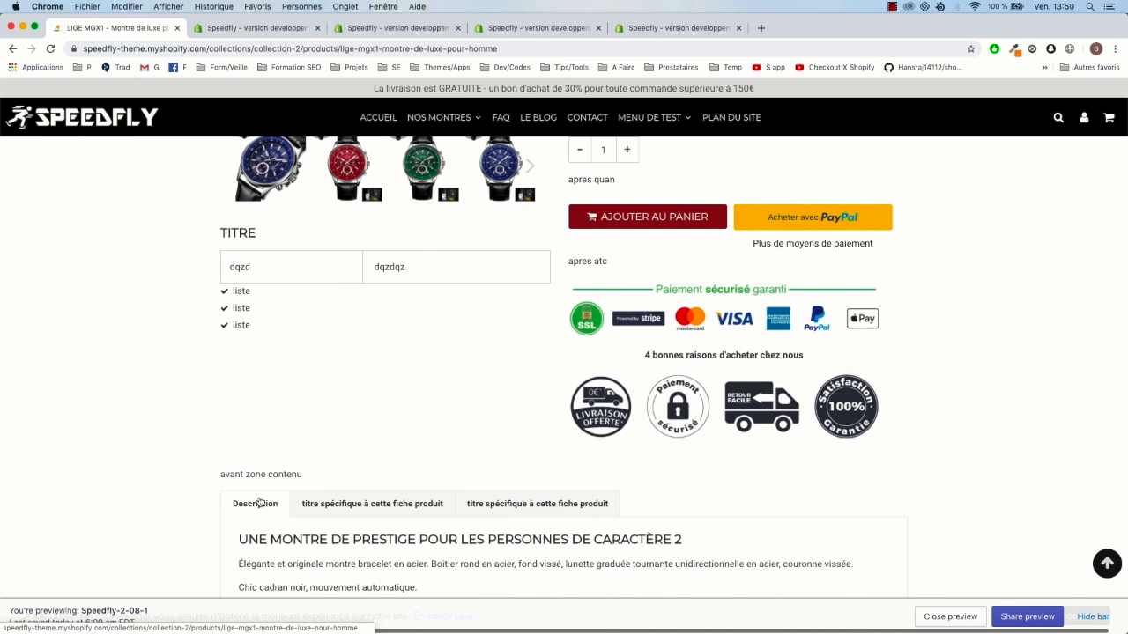
click(348, 509)
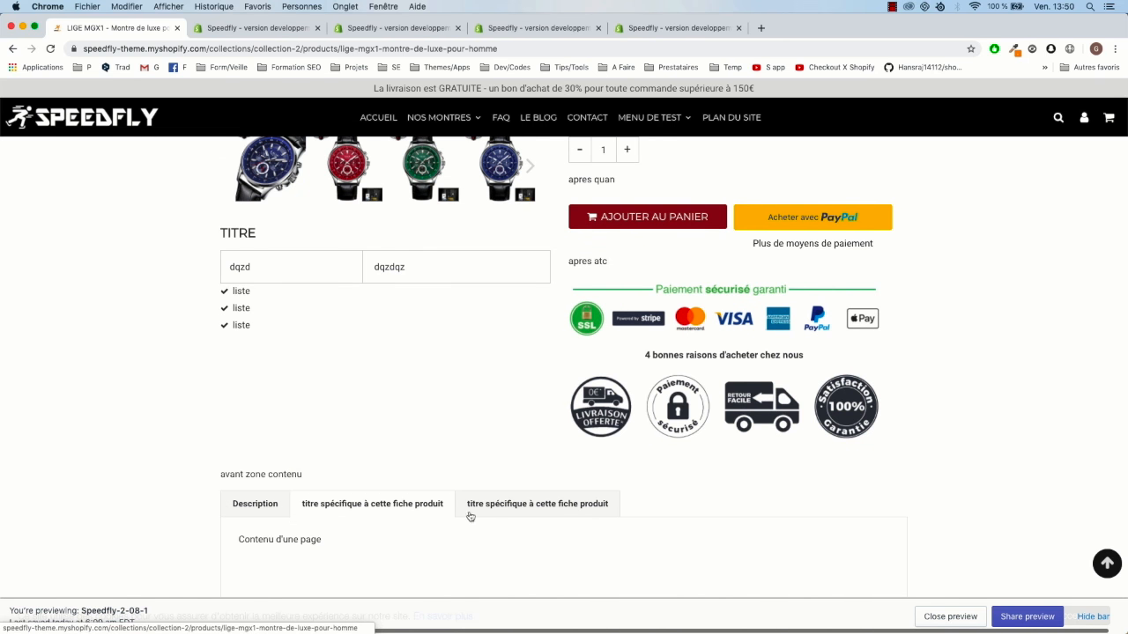
click(516, 508)
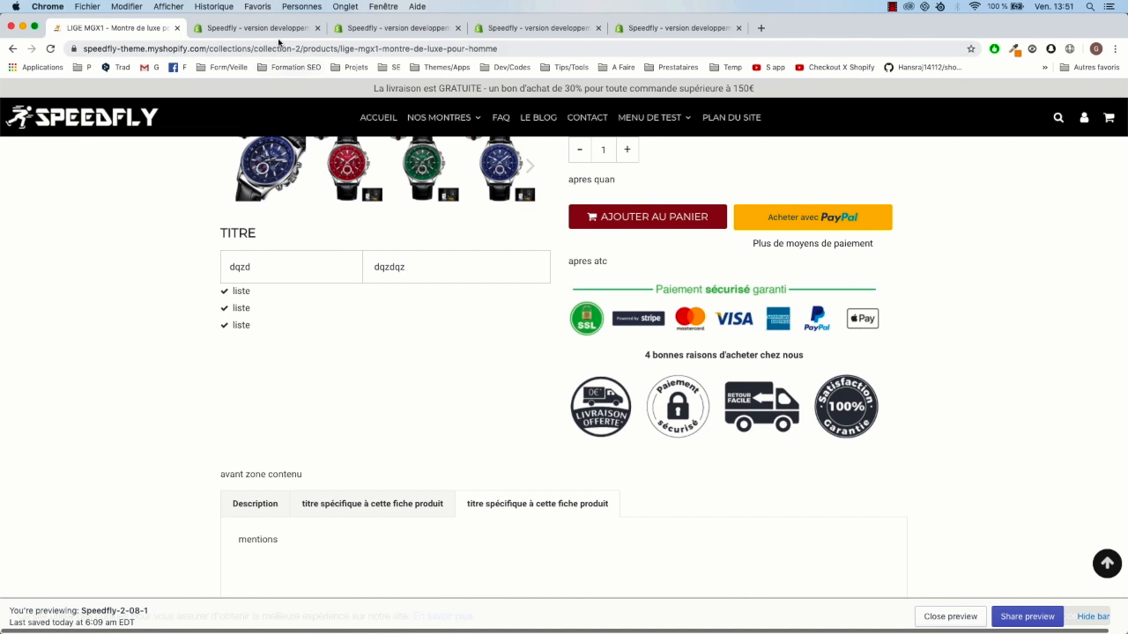
- Return to the bulk editor with the tab title fields and set LIGE MGX1's Titre1 to "titre spécifique 1"
click(621, 32)
click(528, 32)
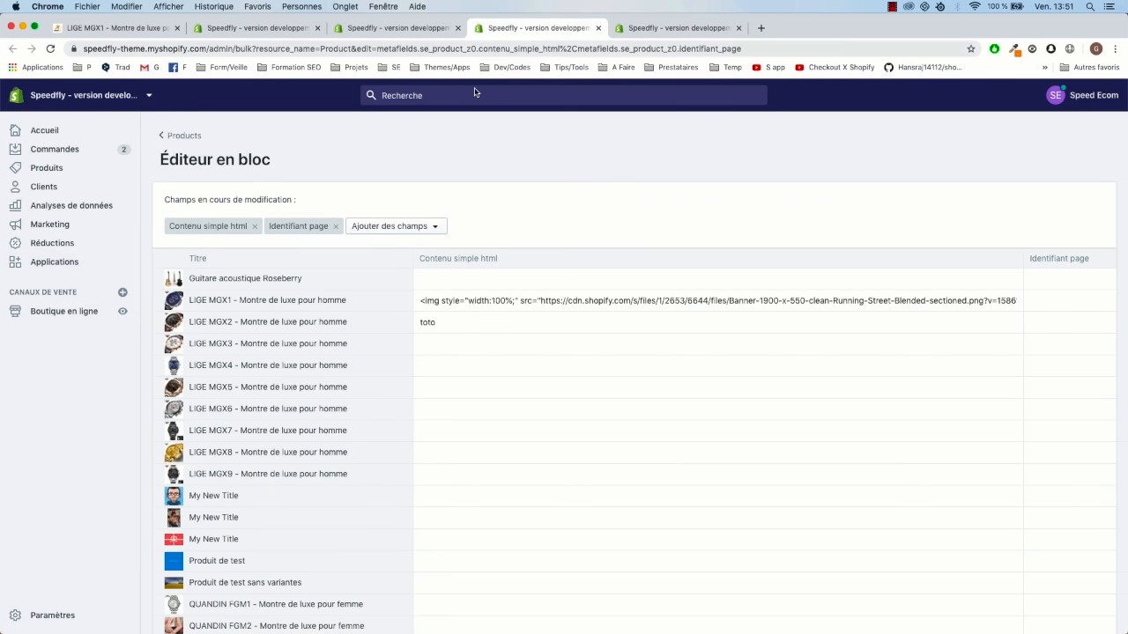
click(382, 32)
click(871, 302)
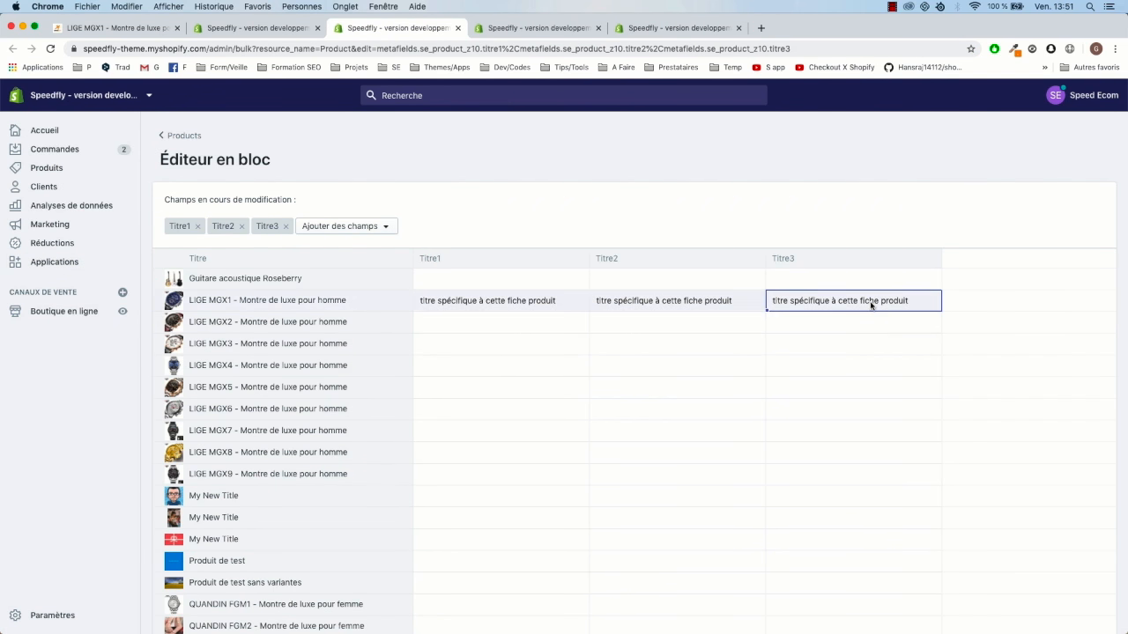
double_click(558, 300)
click(566, 301)
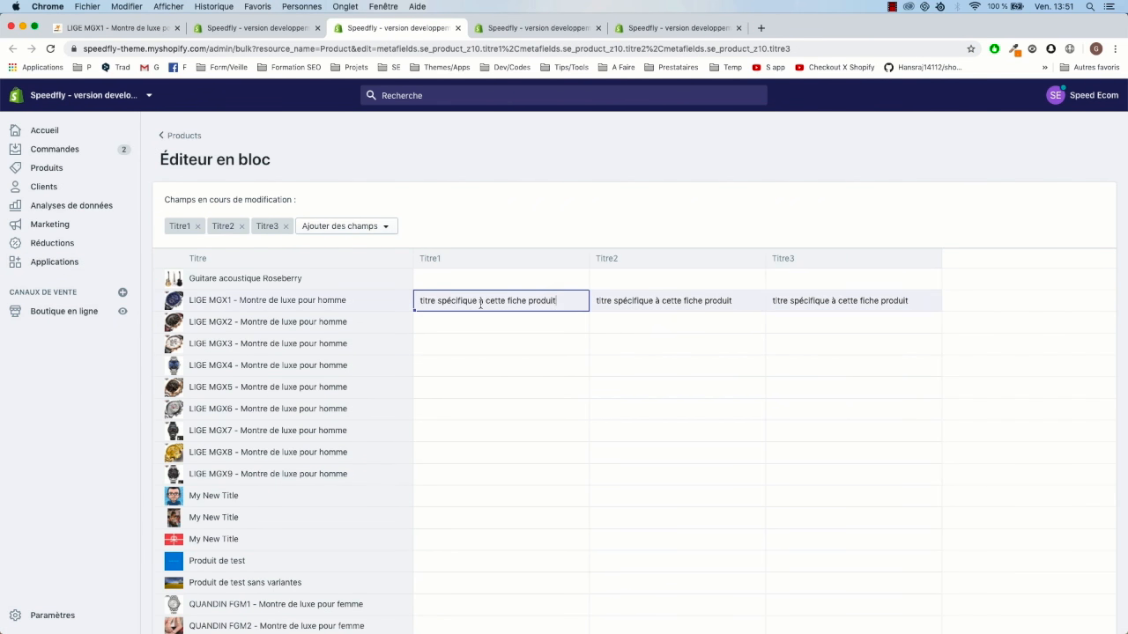
drag(479, 301, 592, 303)
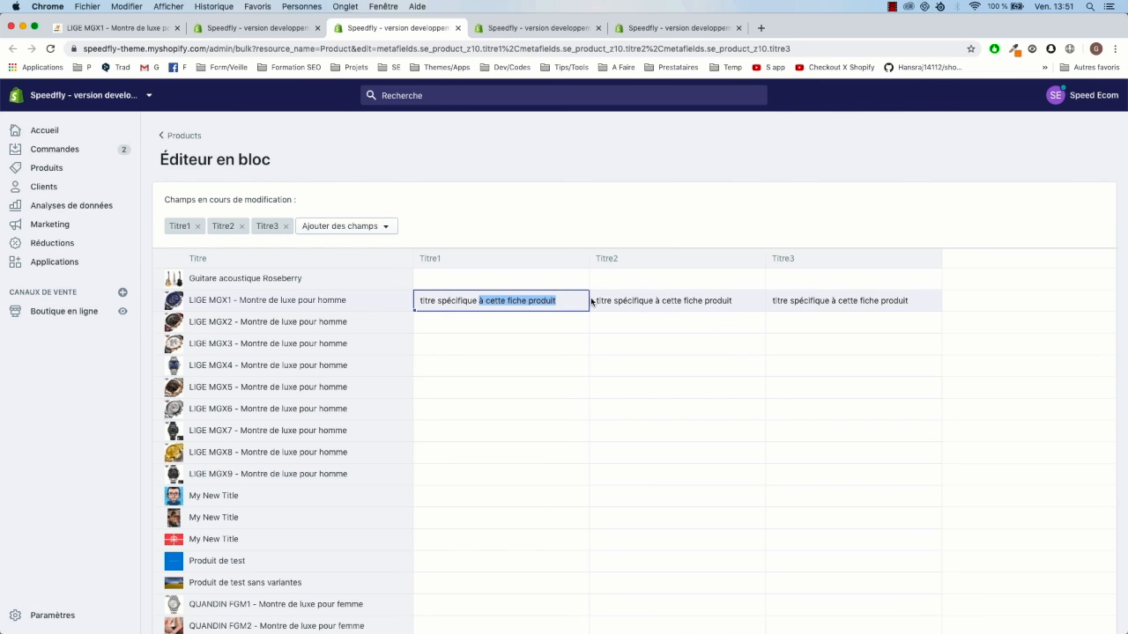
text(1)
- Set LIGE MGX1's Titre2 to "titre spécifique 2" and save the title changes
click(658, 304)
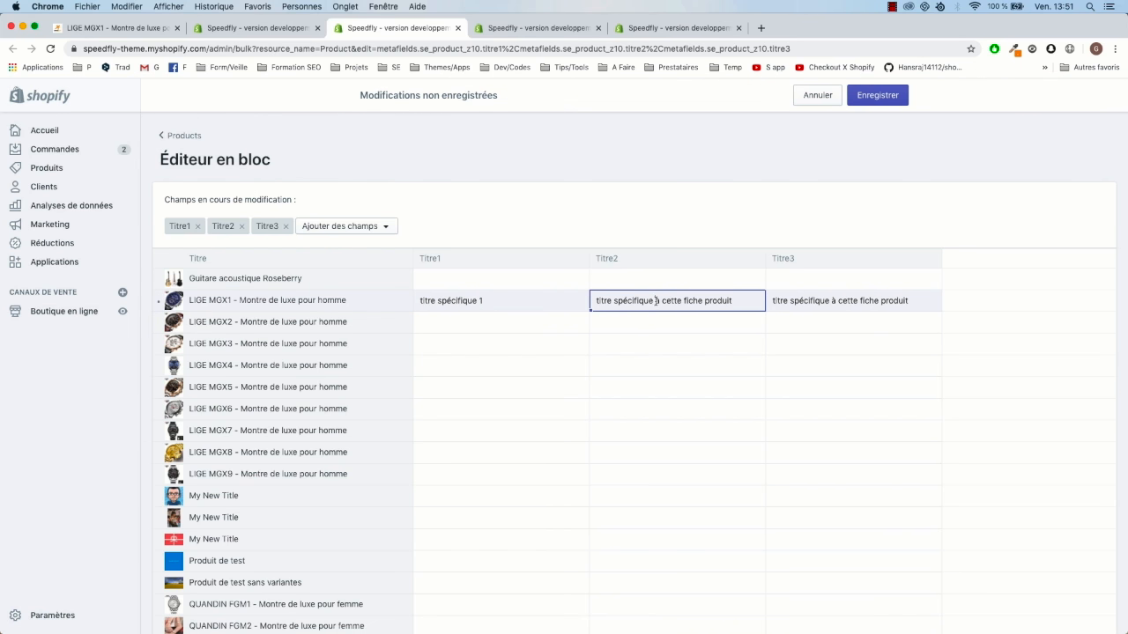
drag(657, 301, 742, 300)
text(2)
click(872, 95)
- Reload the LIGE MGX1 storefront page and view the content under its two renamed tabs
click(254, 29)
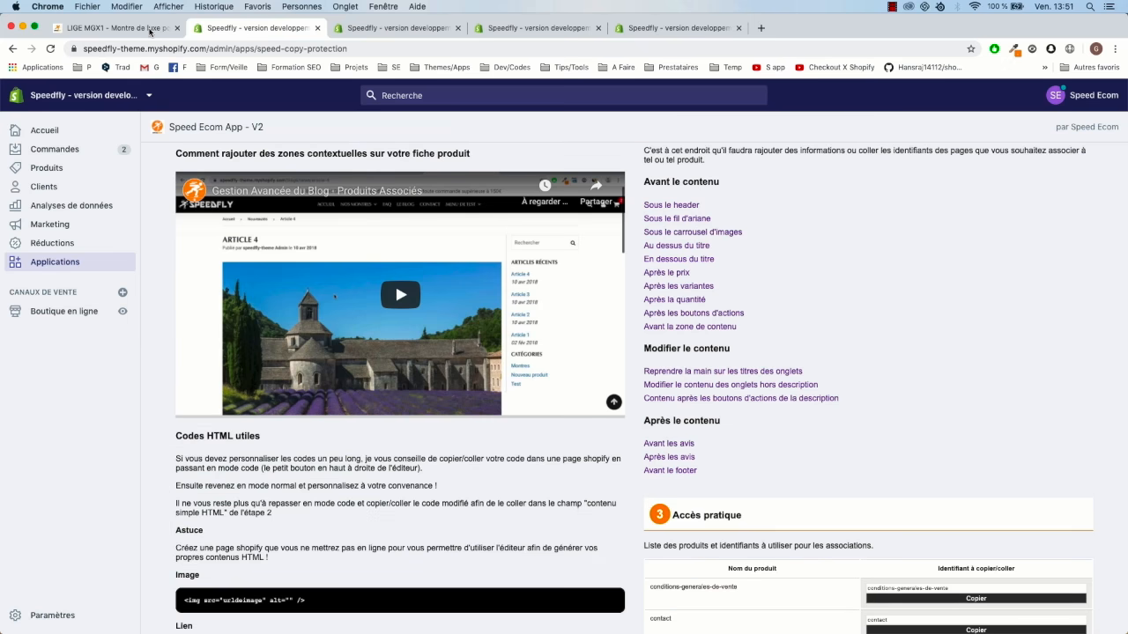
click(141, 29)
key(super+r)
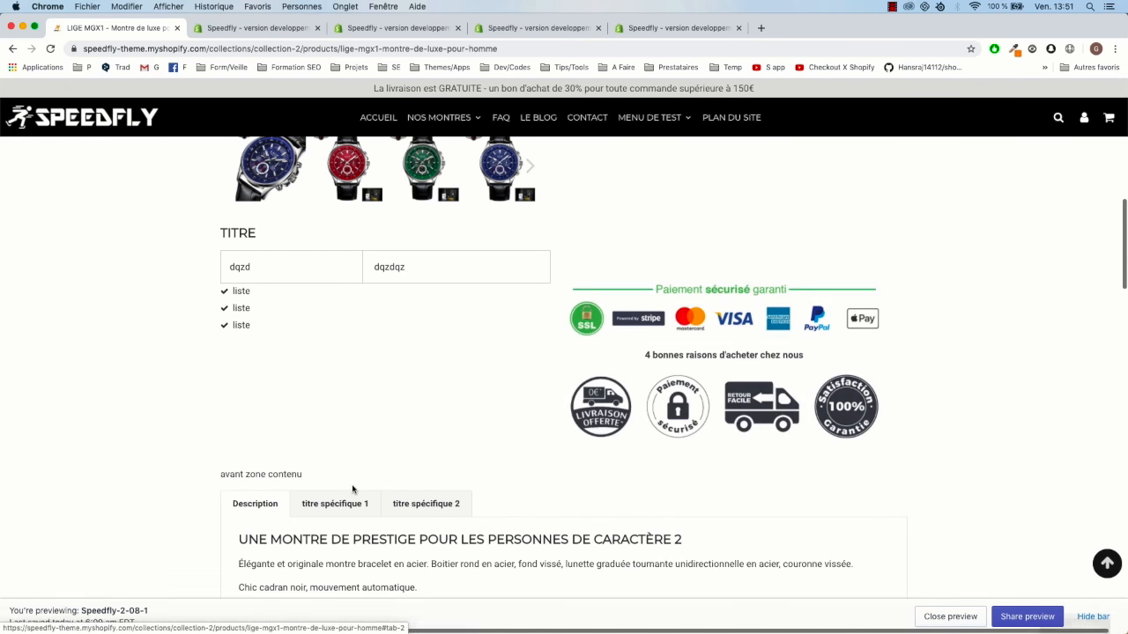
click(423, 503)
click(328, 505)
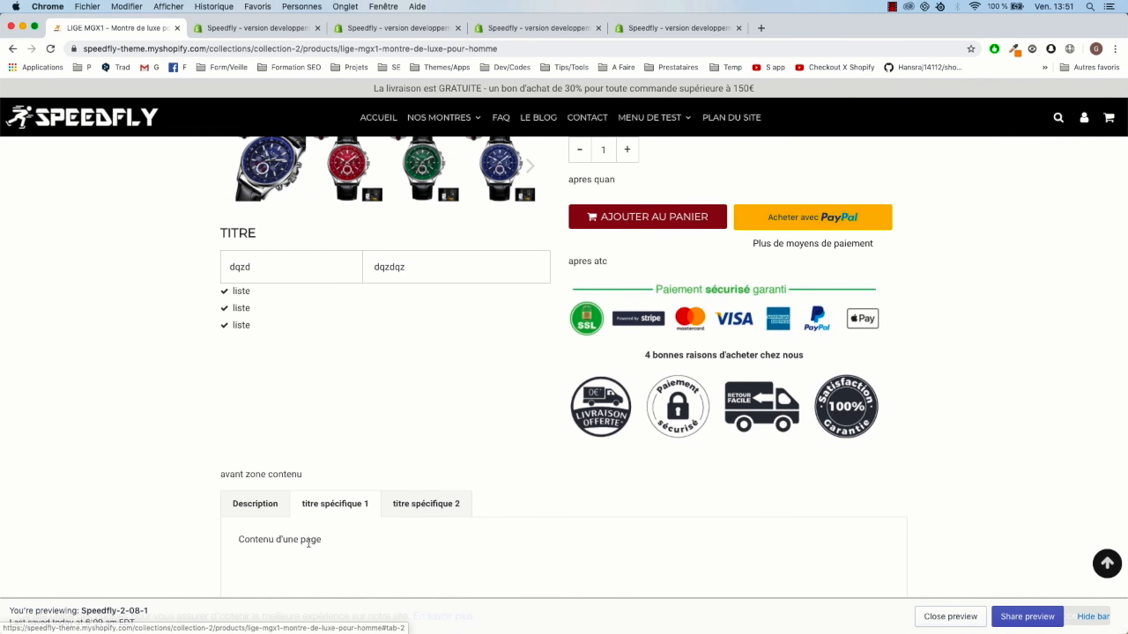
- Open the bulk editor for Modifier le contenu des onglets hors description from the app and inspect LIGE MGX1's Identifiant page 1
click(260, 28)
click(397, 29)
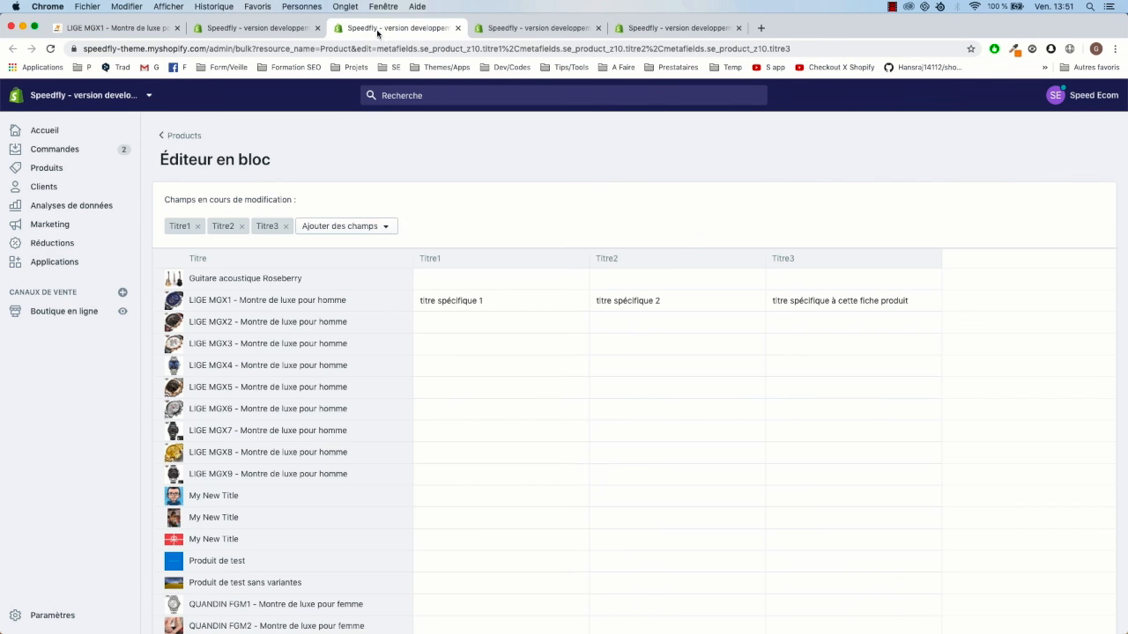
click(306, 29)
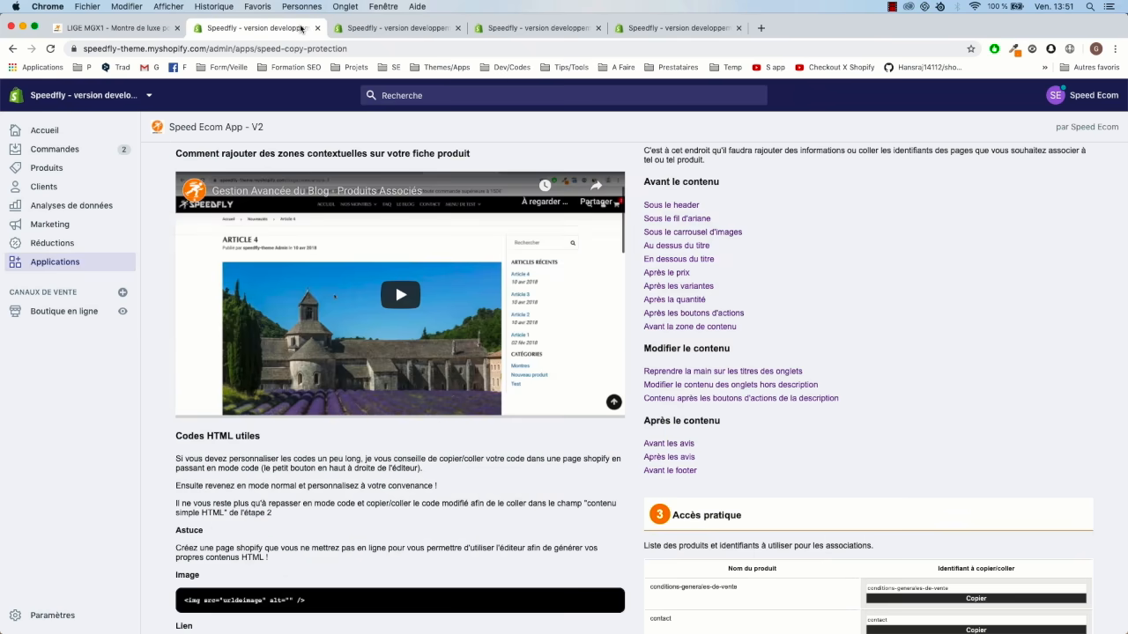
click(690, 385)
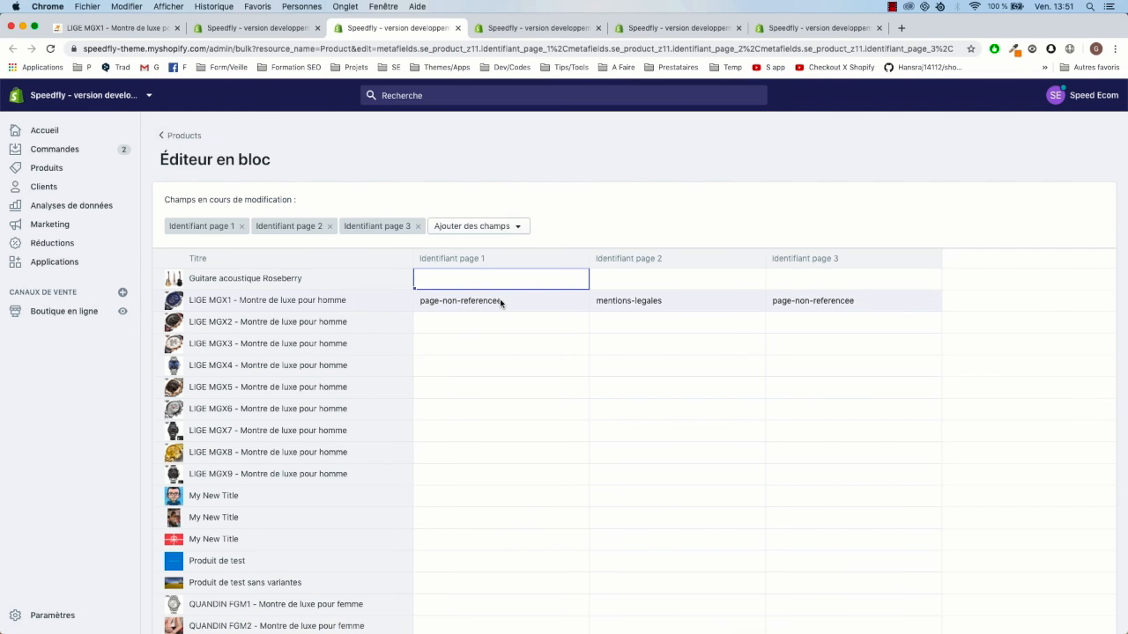
double_click(500, 303)
click(516, 301)
drag(508, 303, 415, 299)
click(517, 301)
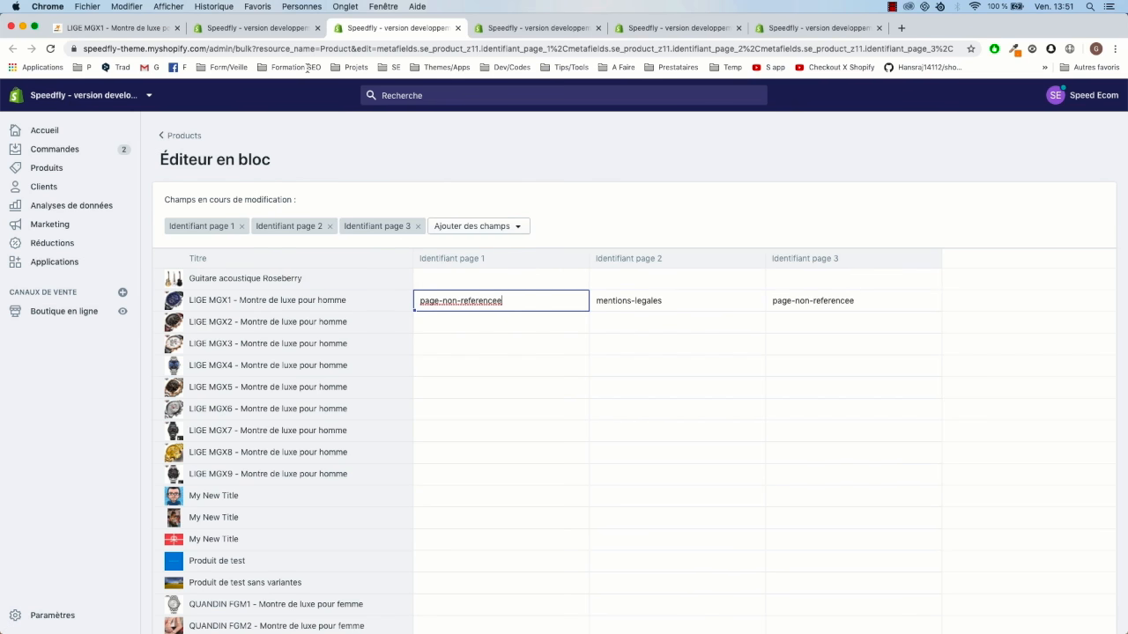
- Open the Sous le header bulk editor, narrow the Contenu simple html column, and inspect the HTML and Identifiant page fields of the LIGE products
click(270, 29)
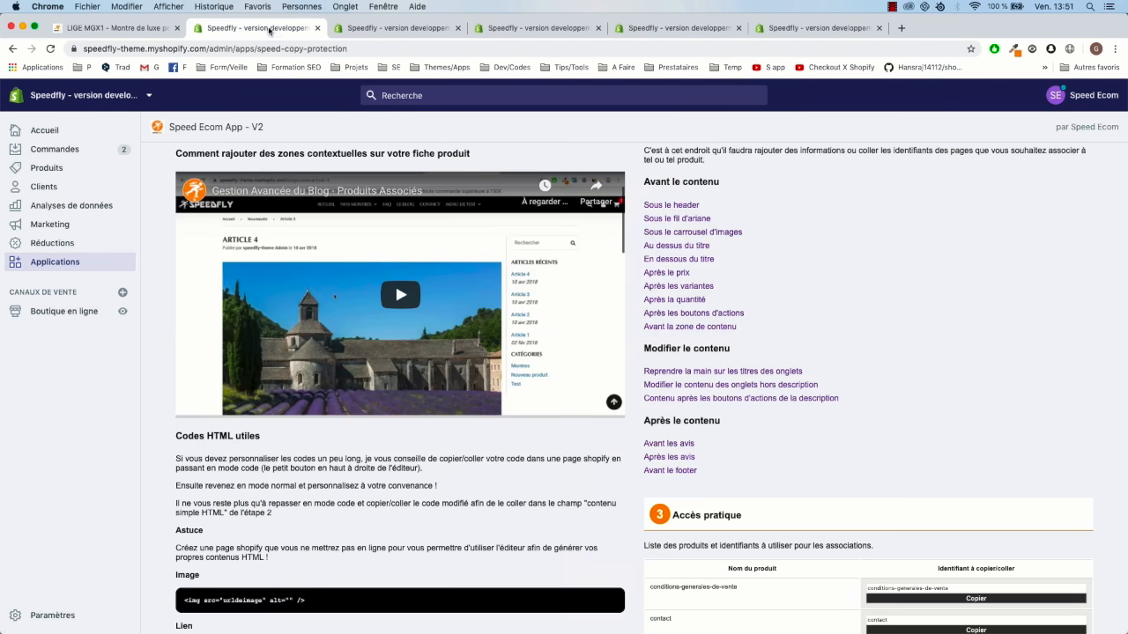
click(673, 205)
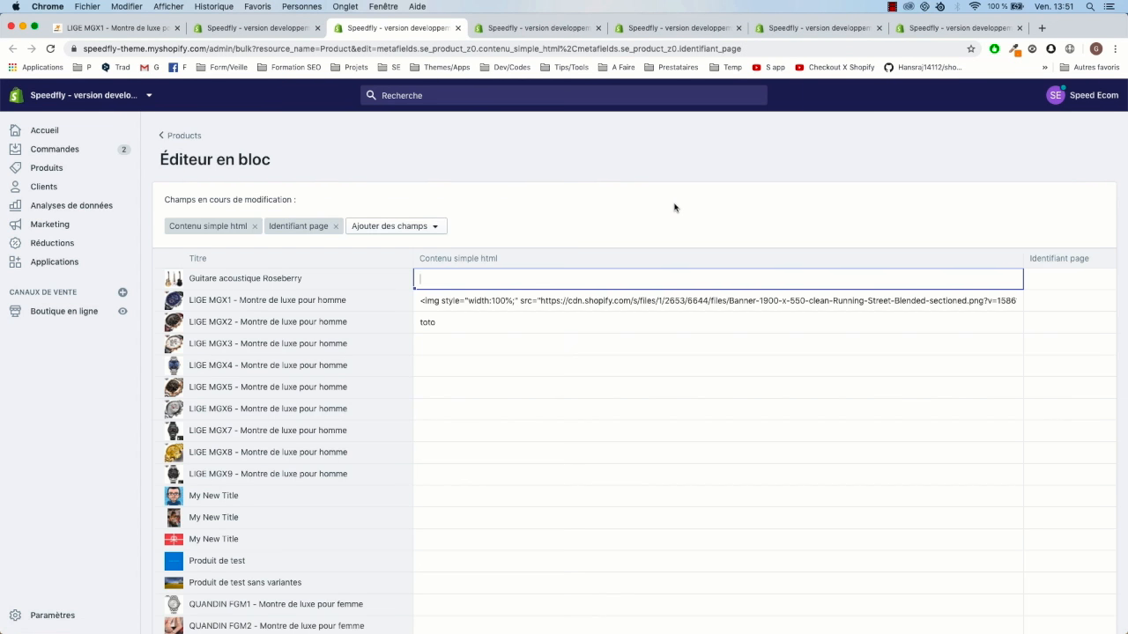
drag(1022, 256, 491, 269)
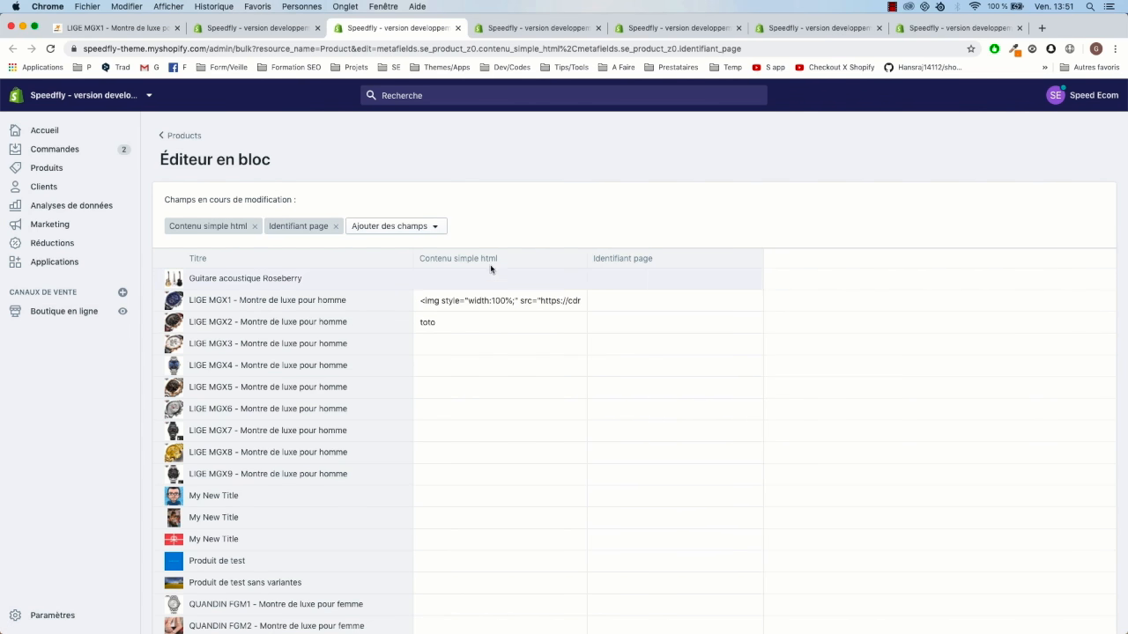
double_click(453, 302)
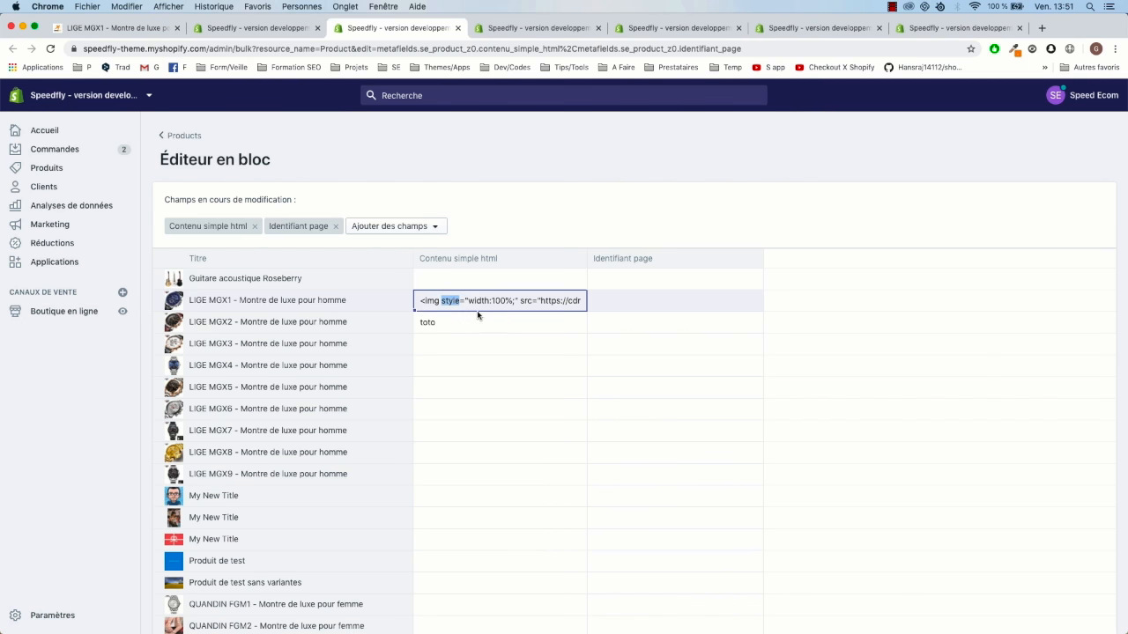
click(456, 323)
double_click(434, 323)
click(443, 323)
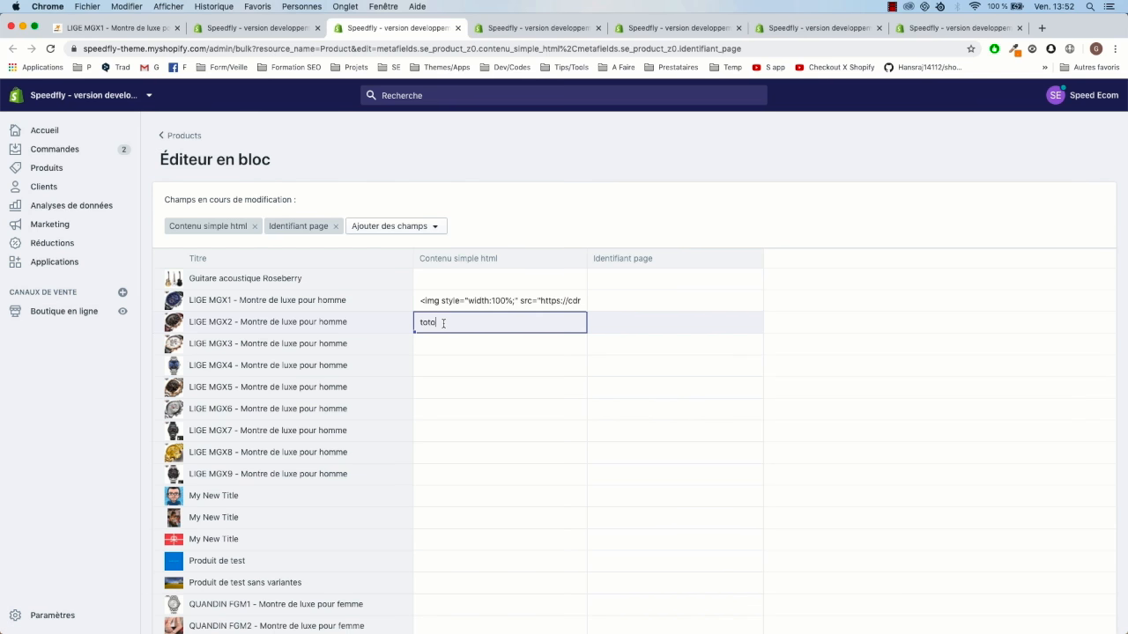
click(484, 303)
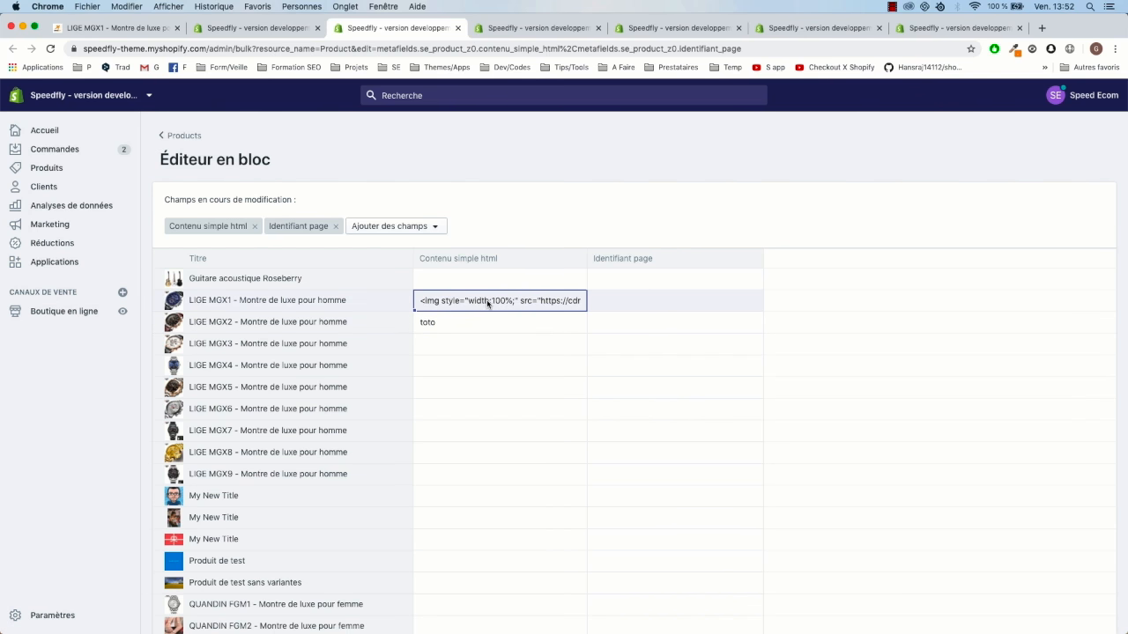
click(629, 261)
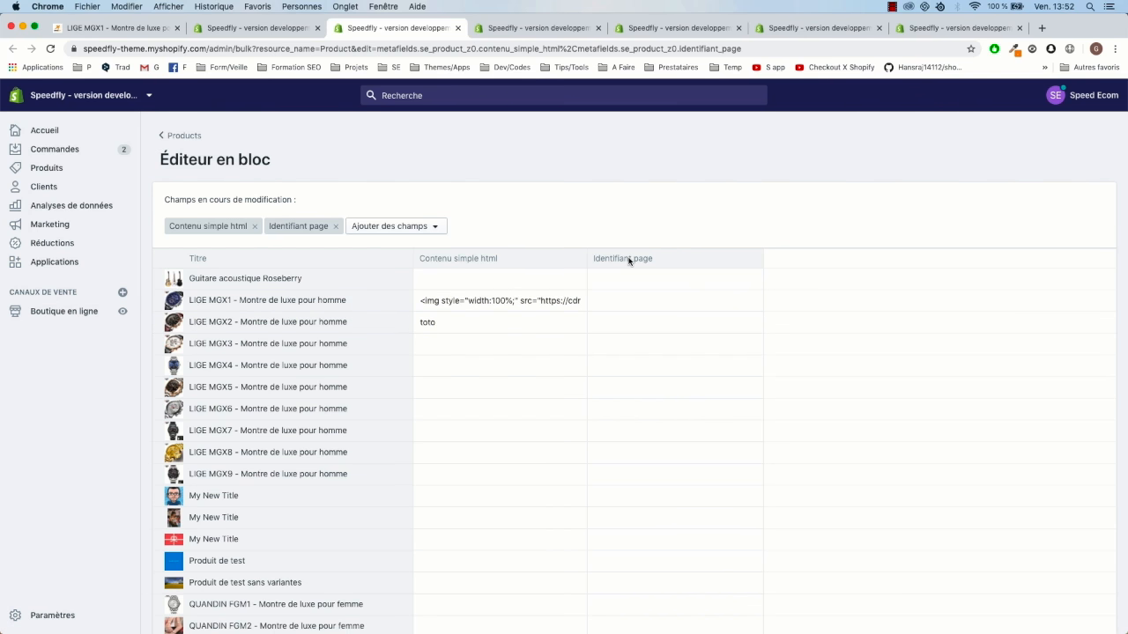
click(604, 300)
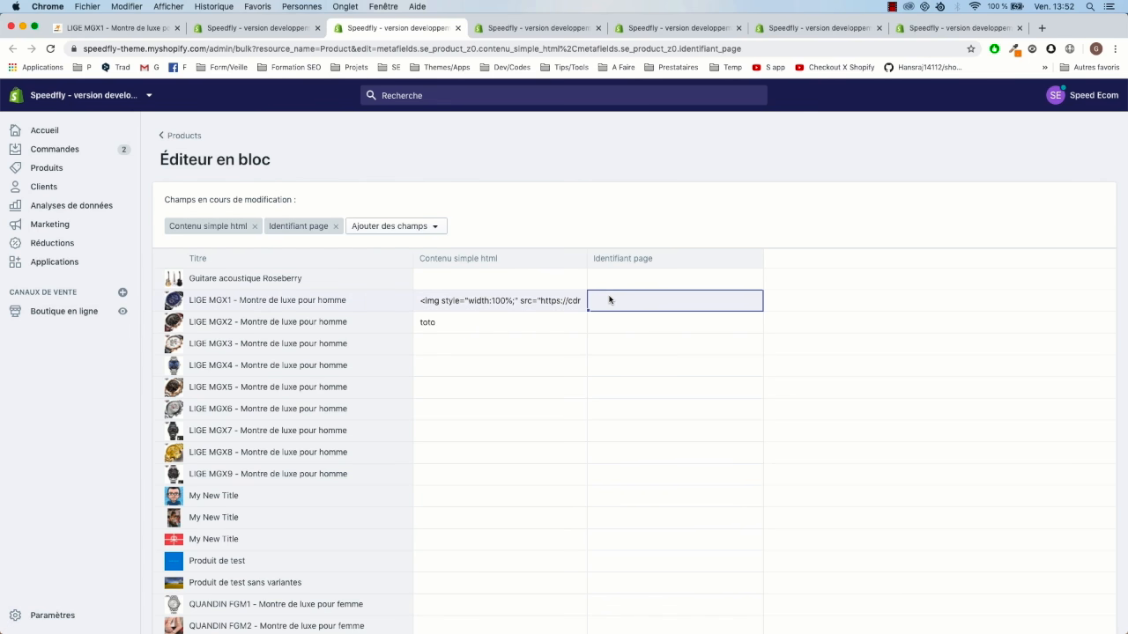
- Return to the app and examine the page identifiers listed under Accès pratique
click(262, 29)
scroll(699, 412, down, 3)
scroll(699, 412, down, 5)
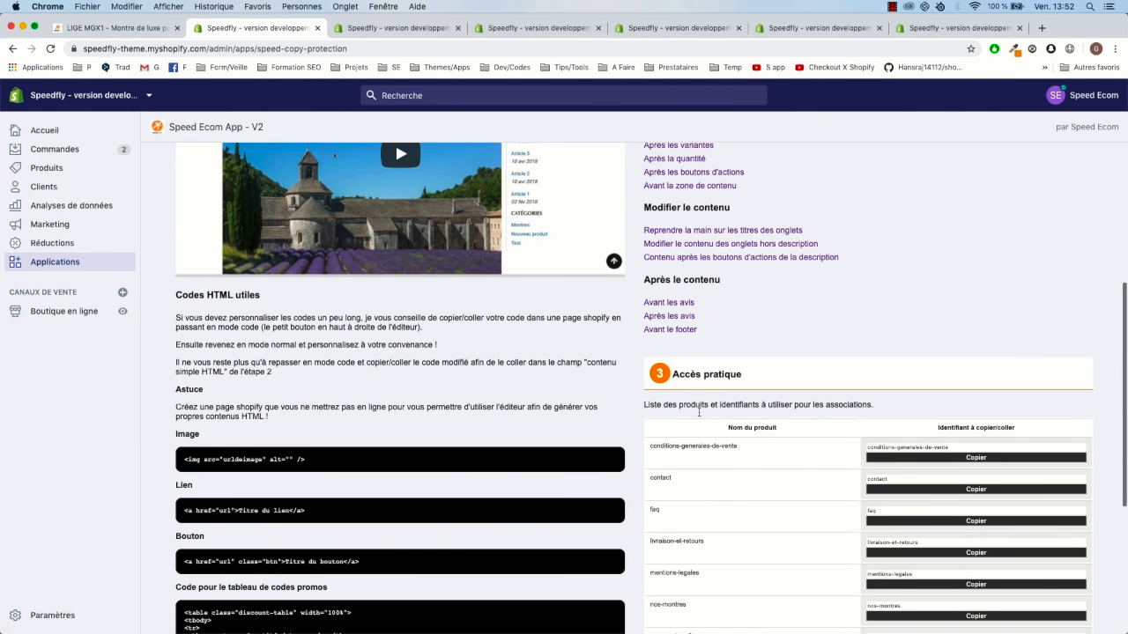
- Open Boutique en ligne in a separate browser tab and start adding a new page in its Pages section
super+click(56, 316)
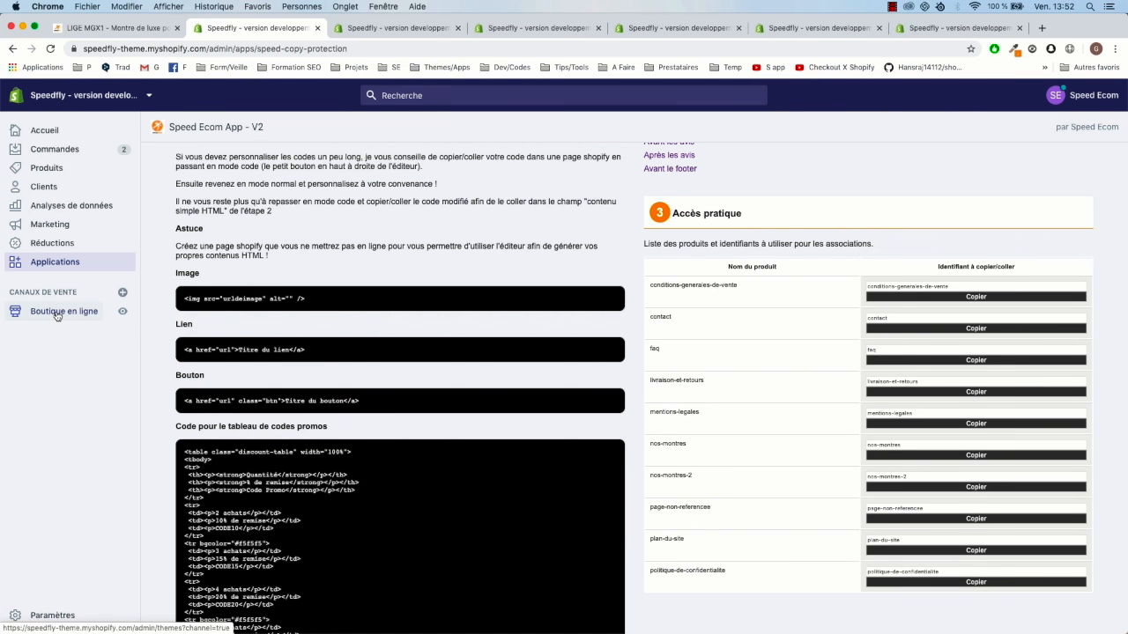
click(472, 29)
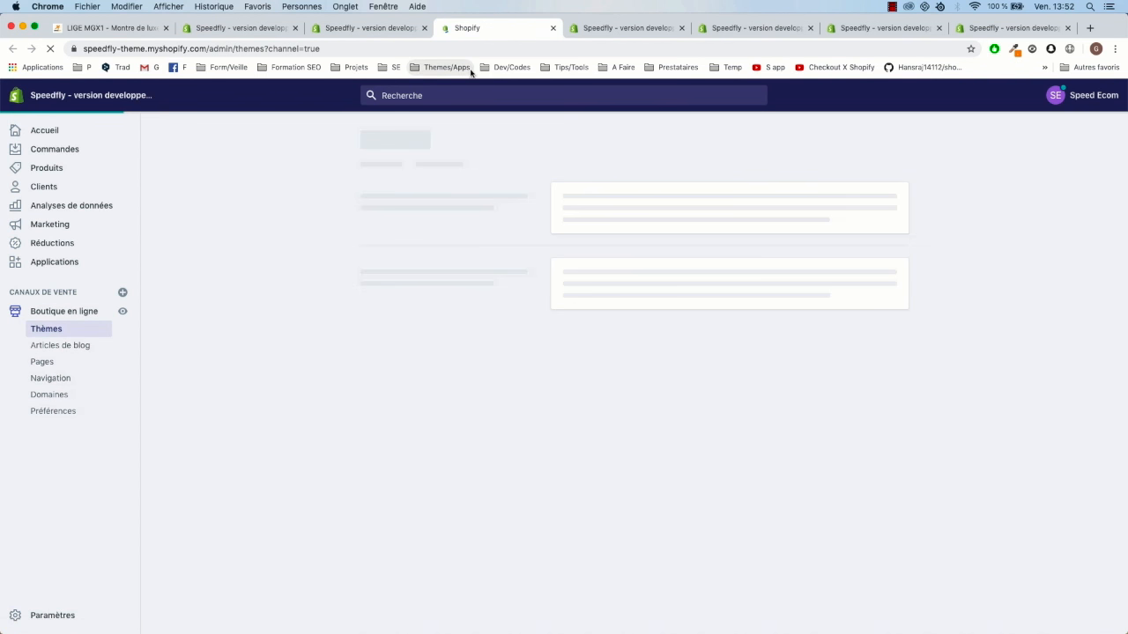
click(48, 365)
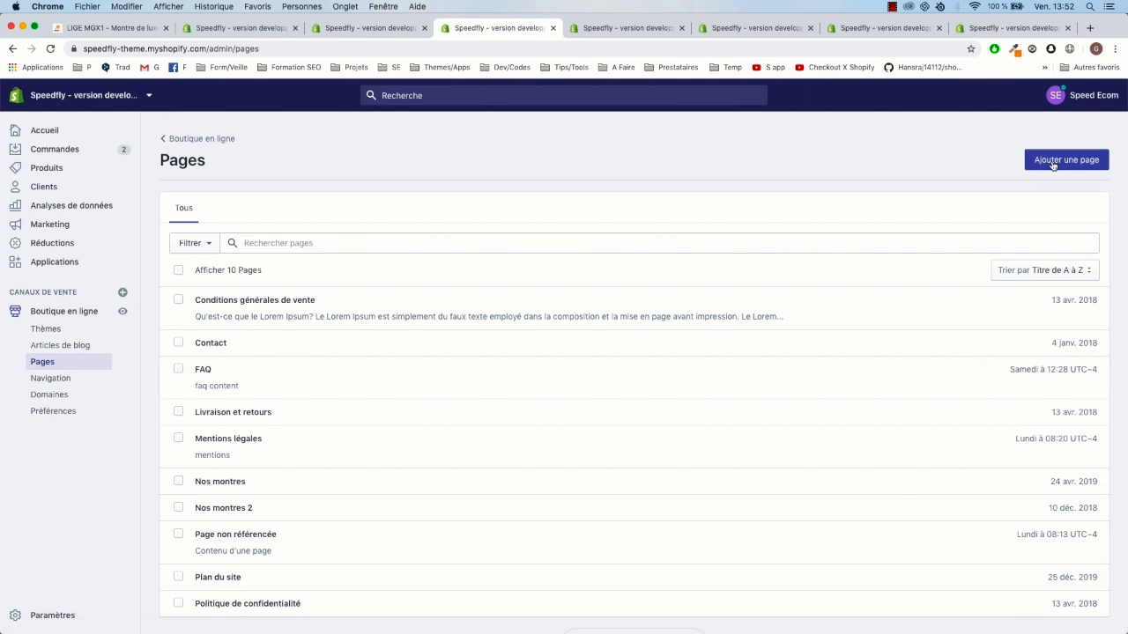
click(1053, 164)
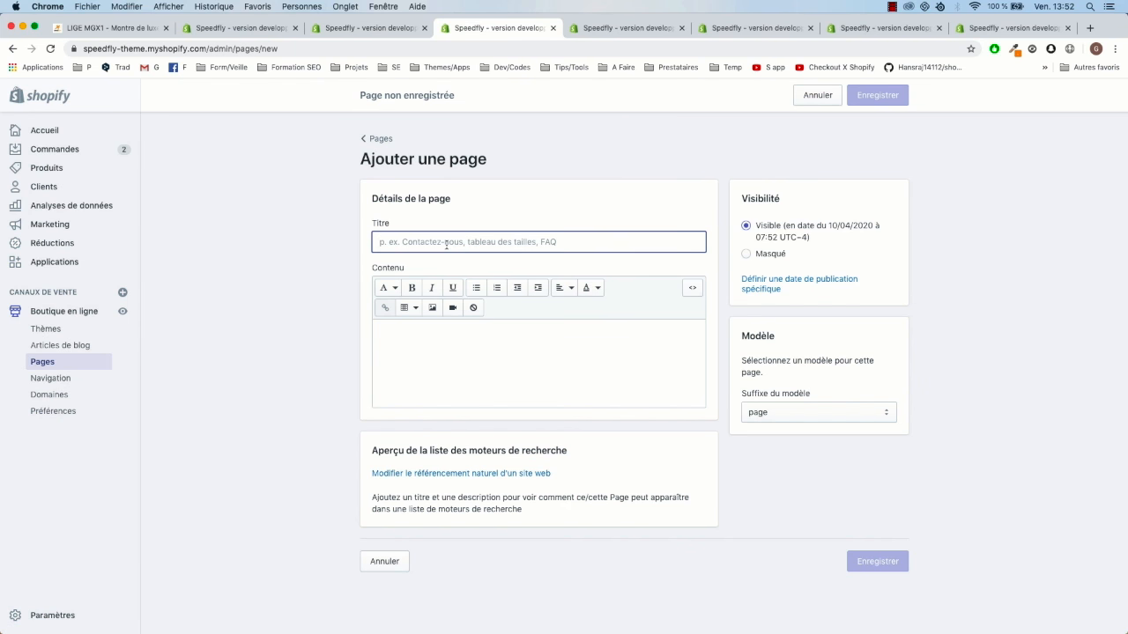
- Title the new page "sous-header-mgx1"
text(Contenu-mgx1)
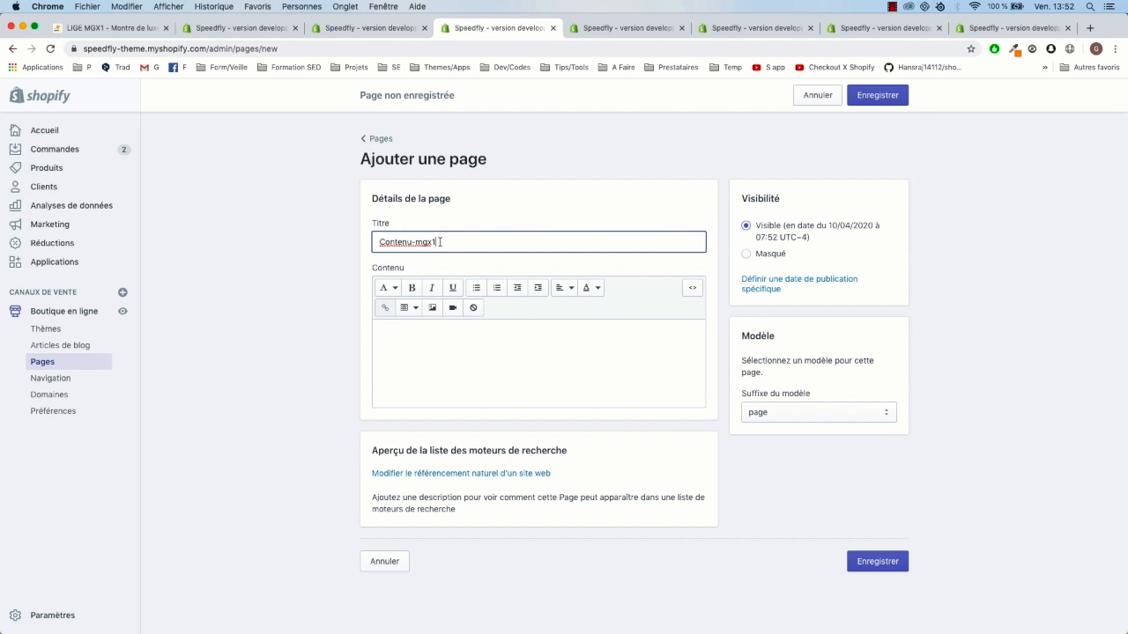
drag(412, 241, 353, 242)
click(426, 240)
drag(412, 242, 365, 246)
text(sous-le)
key(BackSpace)
key(BackSpace)
key(BackSpace)
text(-header)
click(466, 241)
- Write the page content as three separate lines: "titre", "para" and "liste à puce"
click(514, 338)
text(dqzdqz)
key(BackSpace)
key(BackSpace)
key(BackSpace)
key(BackSpace)
text(titre para)
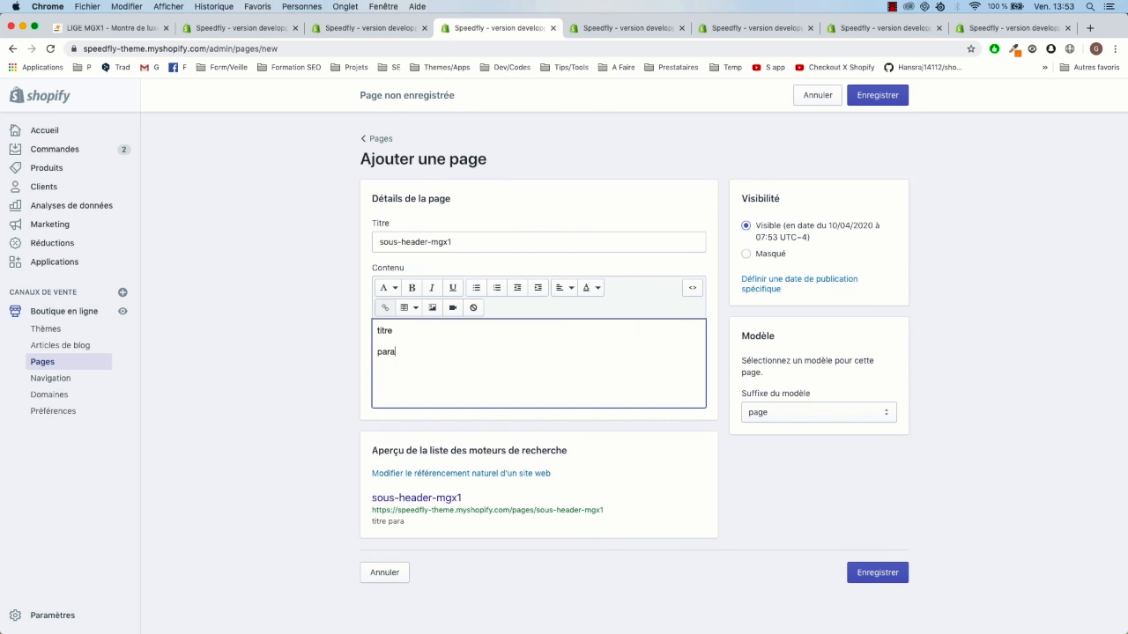
text( liste à puce)
key(Return)
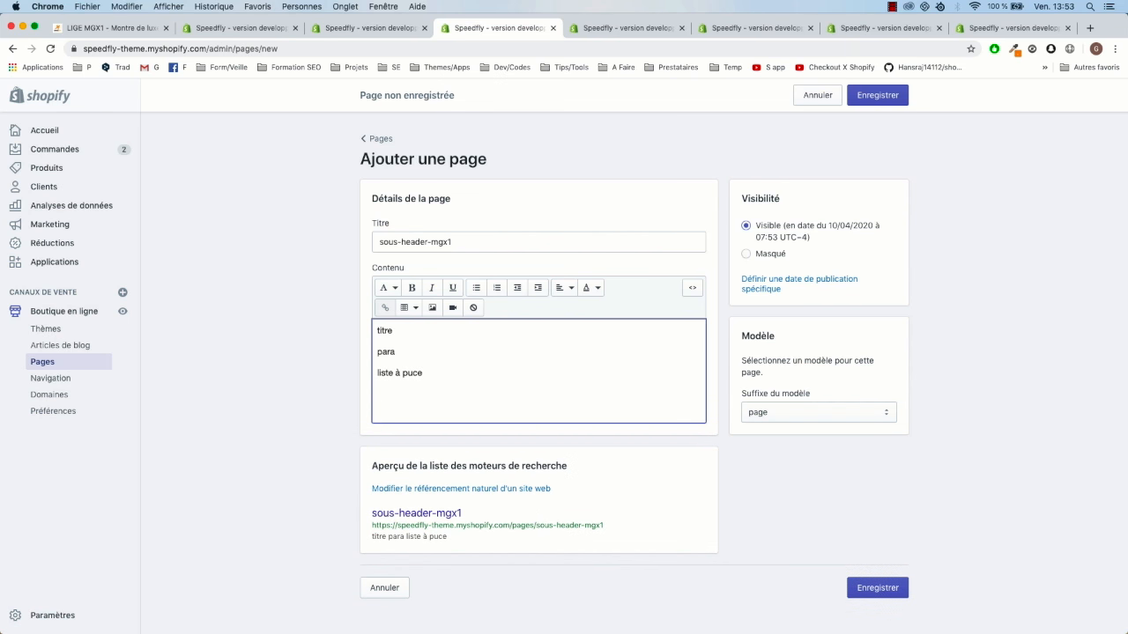
- Format the "titre" line of the page content as a Titre 2 heading
double_click(387, 331)
click(396, 292)
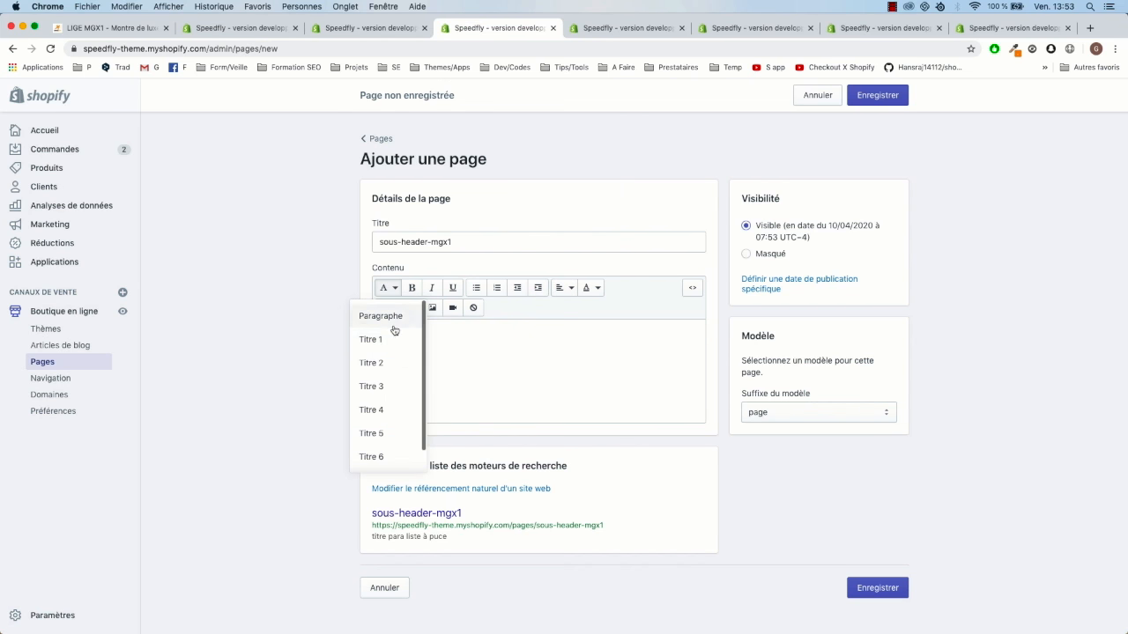
click(380, 361)
drag(407, 361, 342, 376)
- Duplicate the "liste à puce" line twice and turn the three lines into a bulleted list
click(440, 379)
drag(433, 382, 357, 391)
key(super+c)
click(438, 380)
key(Return)
key(super+v)
key(Return)
key(super+v)
drag(430, 424, 370, 386)
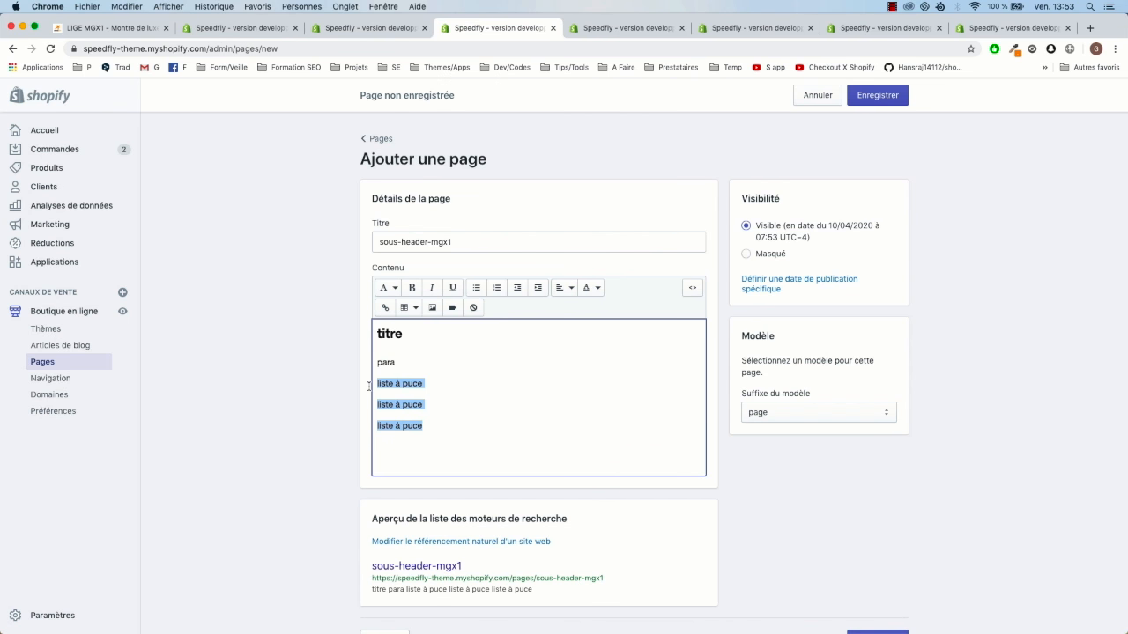
click(476, 287)
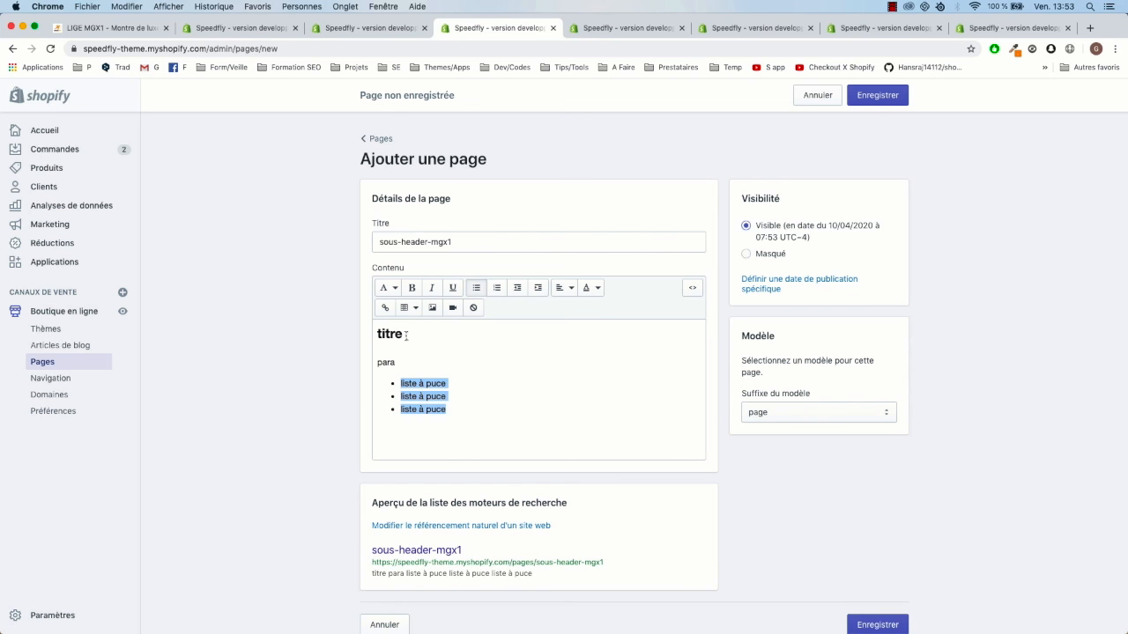
- Insert the uploaded portrait of the smiling woman beneath the "titre" heading at size Moyen (240x240)
click(406, 335)
key(Return)
click(431, 309)
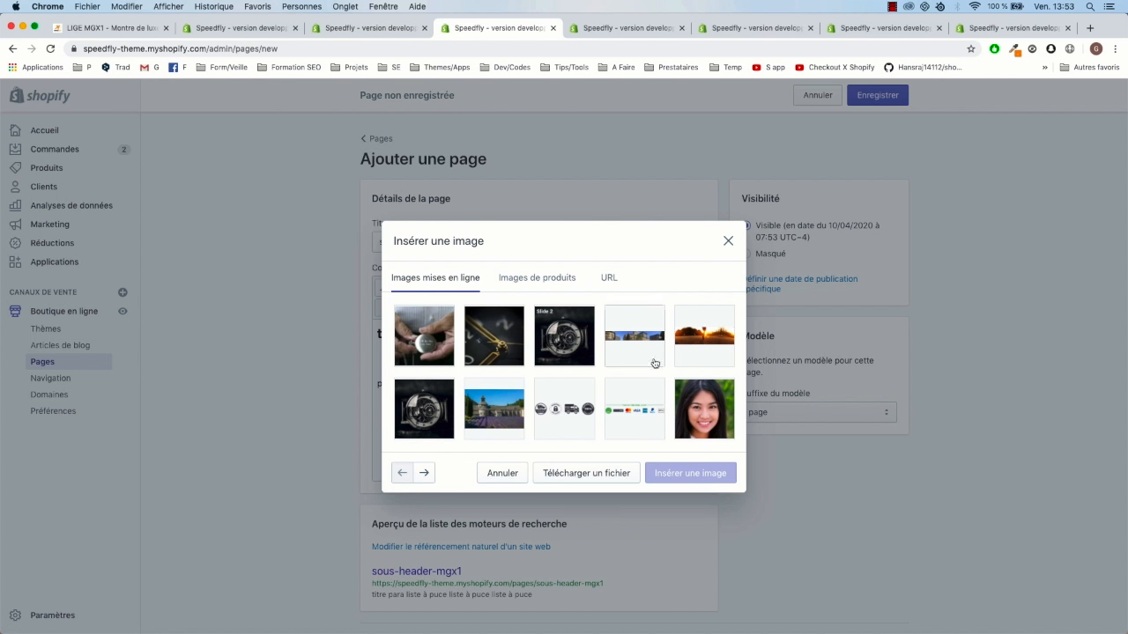
click(709, 418)
click(495, 496)
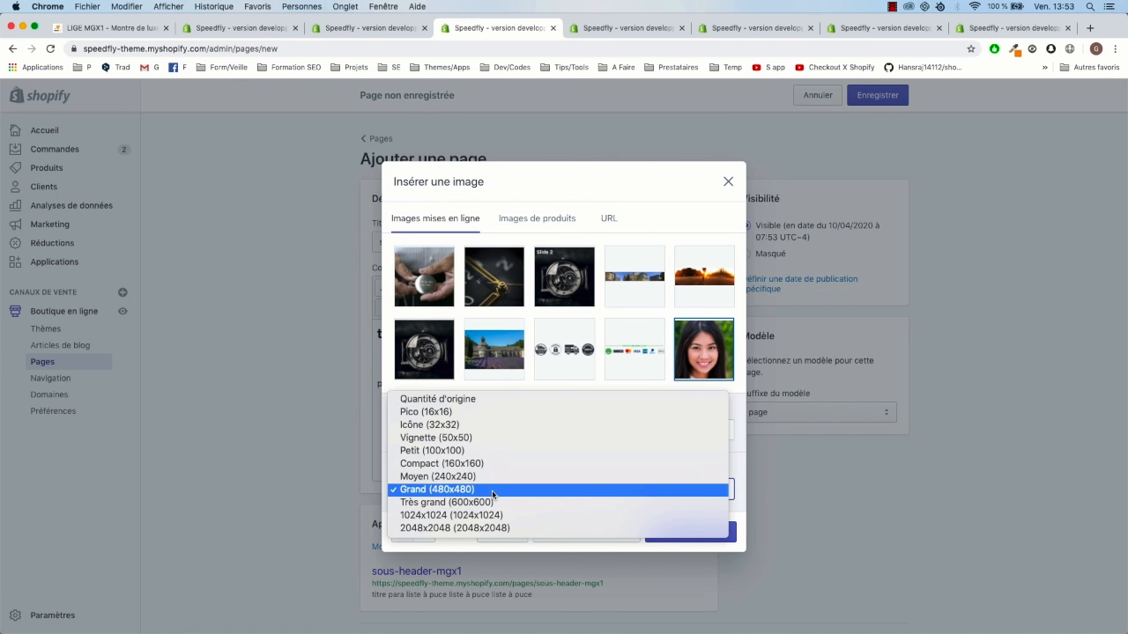
click(492, 495)
click(493, 495)
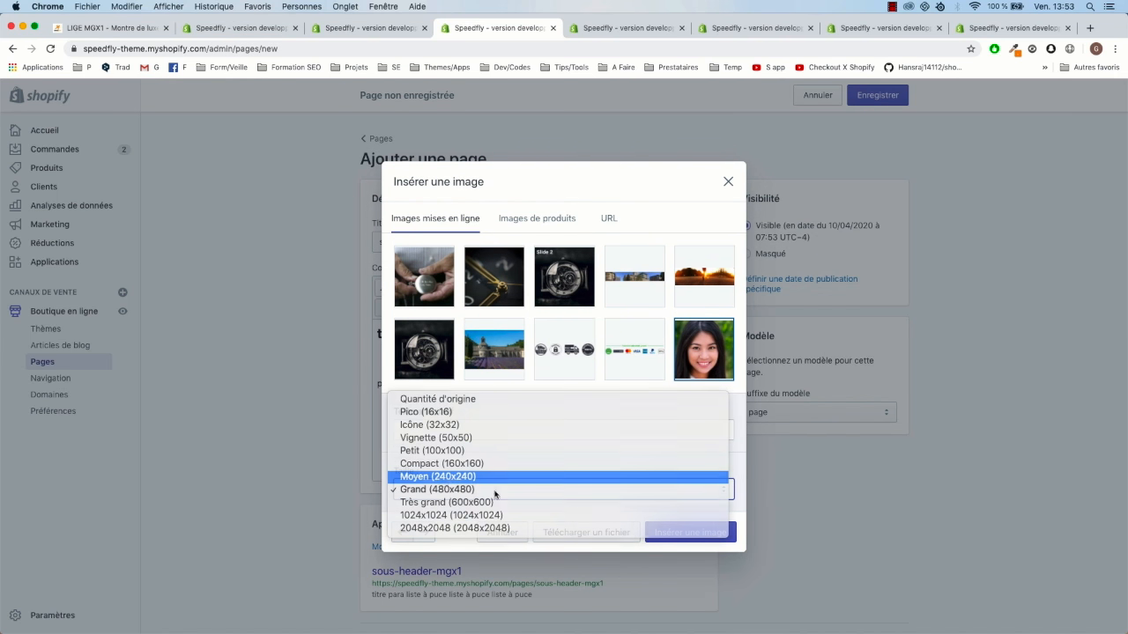
click(493, 477)
click(684, 532)
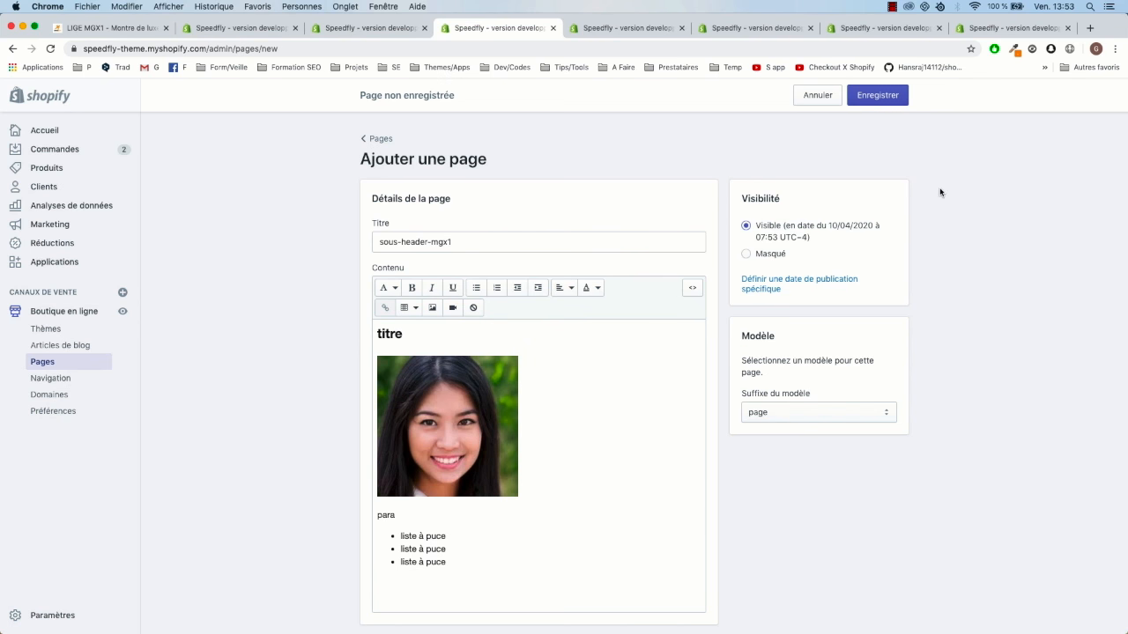
- Assign the page.noindex-nocontent template to the sous-header-mgx1 page and save the page
click(811, 414)
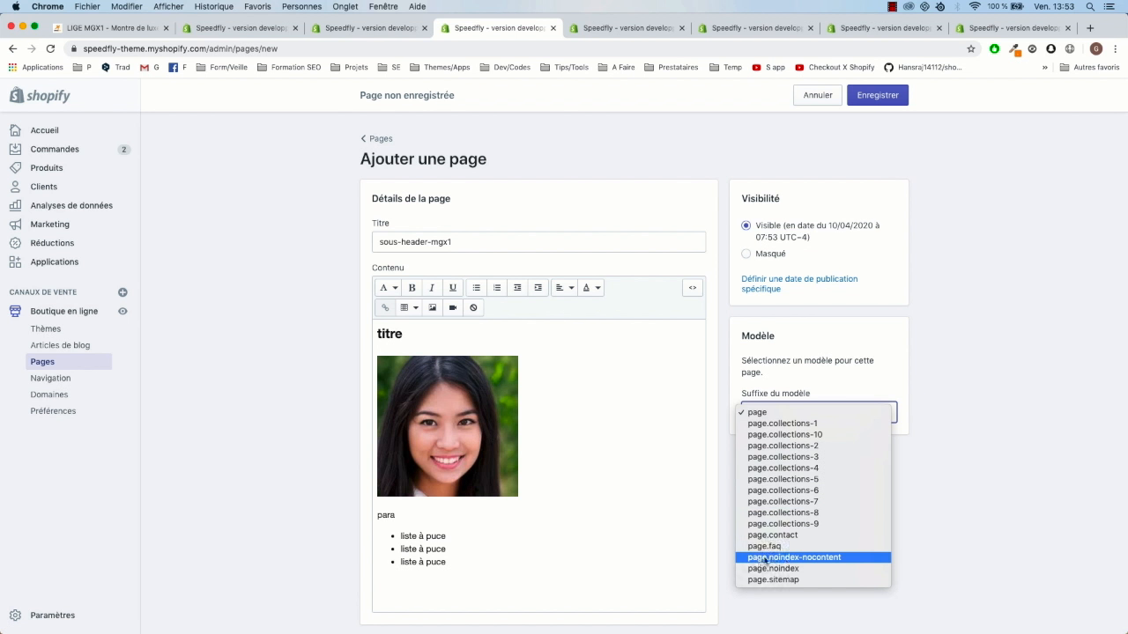
click(837, 558)
click(891, 99)
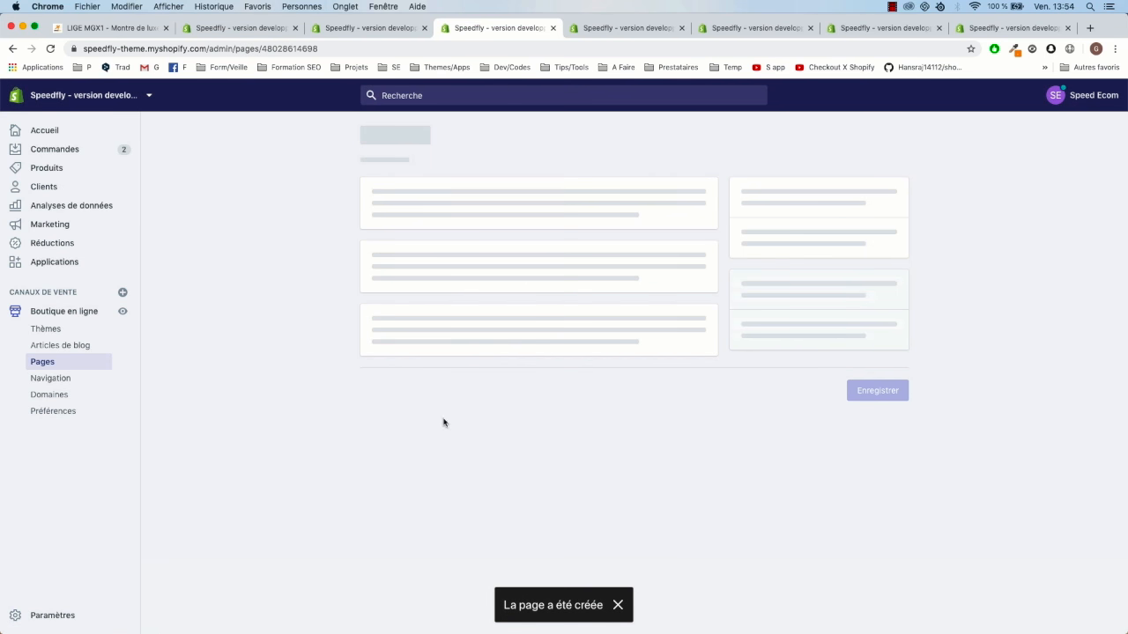
scroll(449, 379, down, 3)
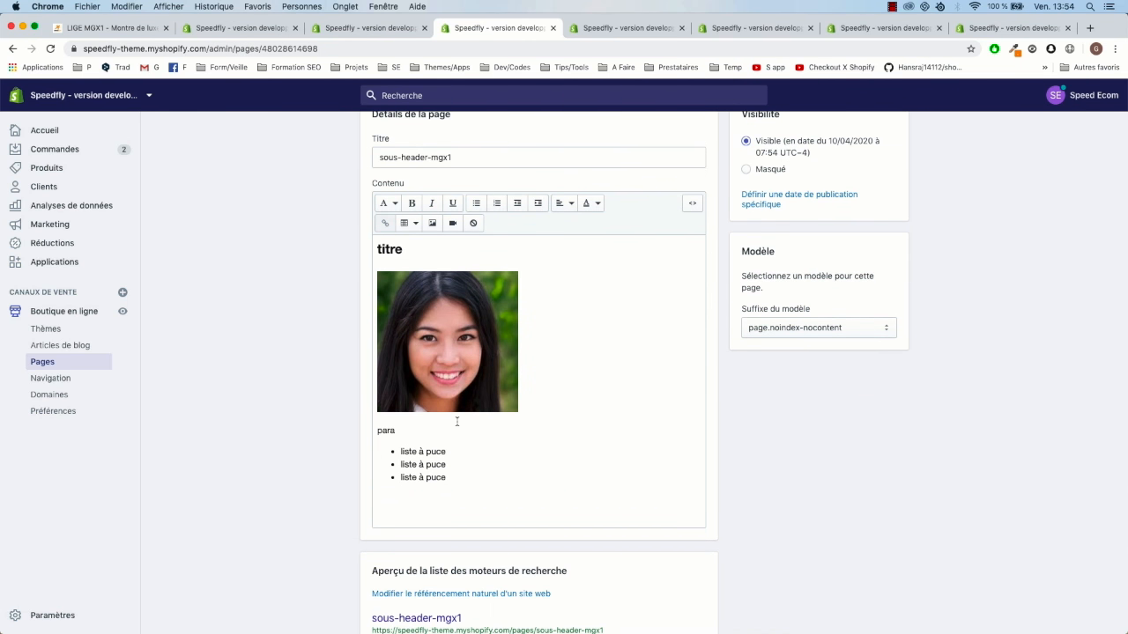
scroll(542, 335, up, 1)
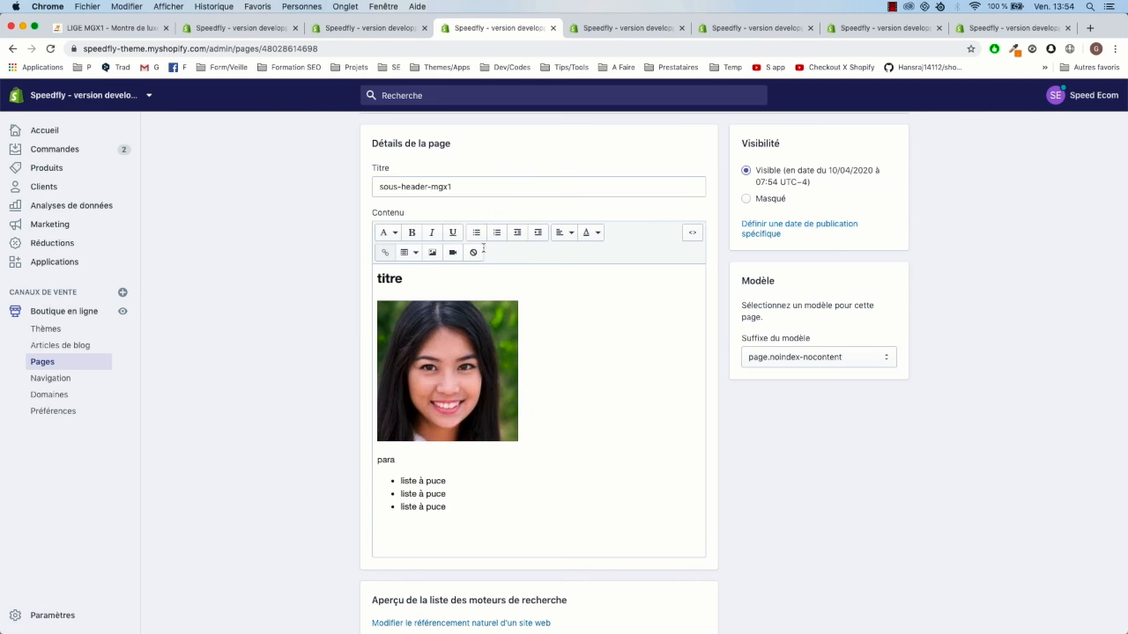
scroll(463, 201, down, 3)
- Reload the Speed Ecom app and open Speedfly's advanced theme management section (Gestion avancée du thème)
click(256, 27)
key(super+r)
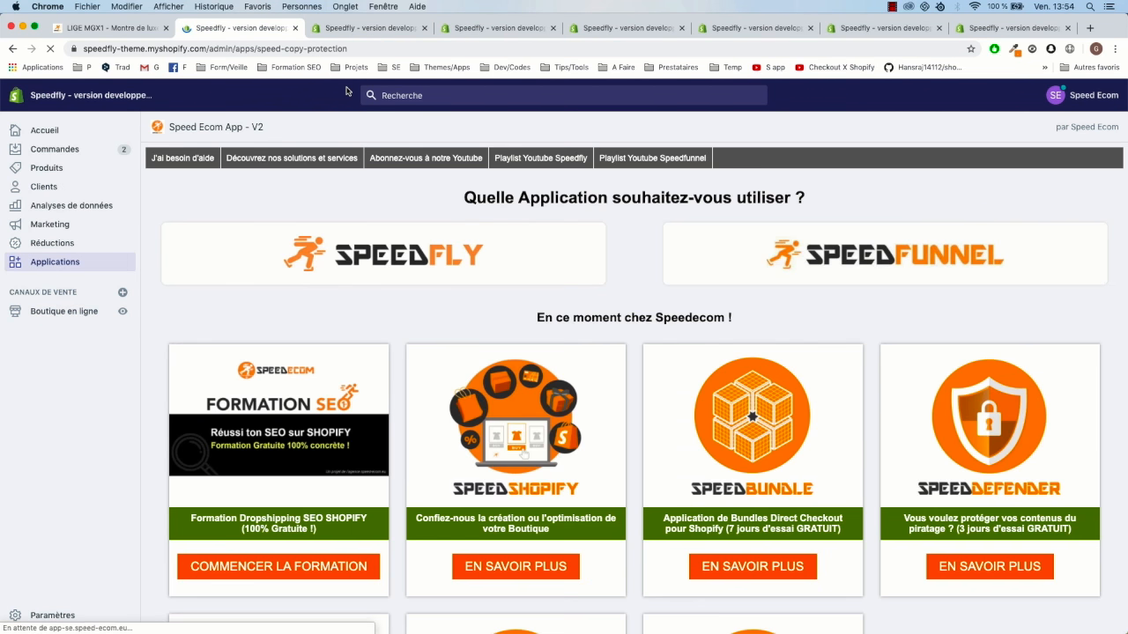
click(394, 252)
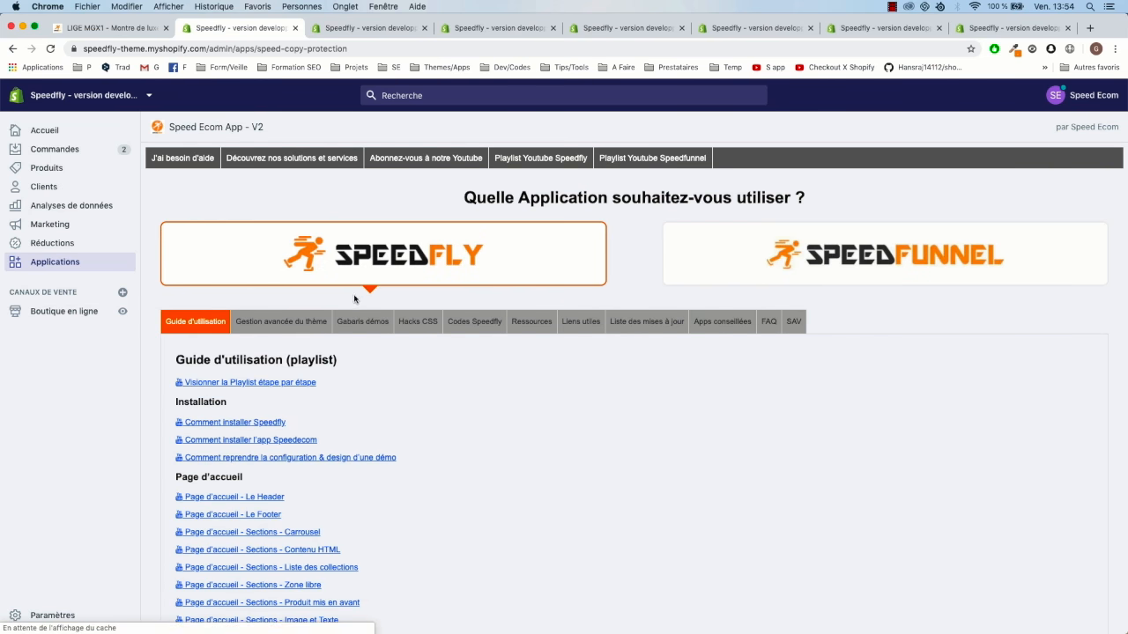
click(310, 323)
- Reveal the hidden Produits link by disabling its display: none style in the inspector, and open the advanced product page management
key(super+shift+c)
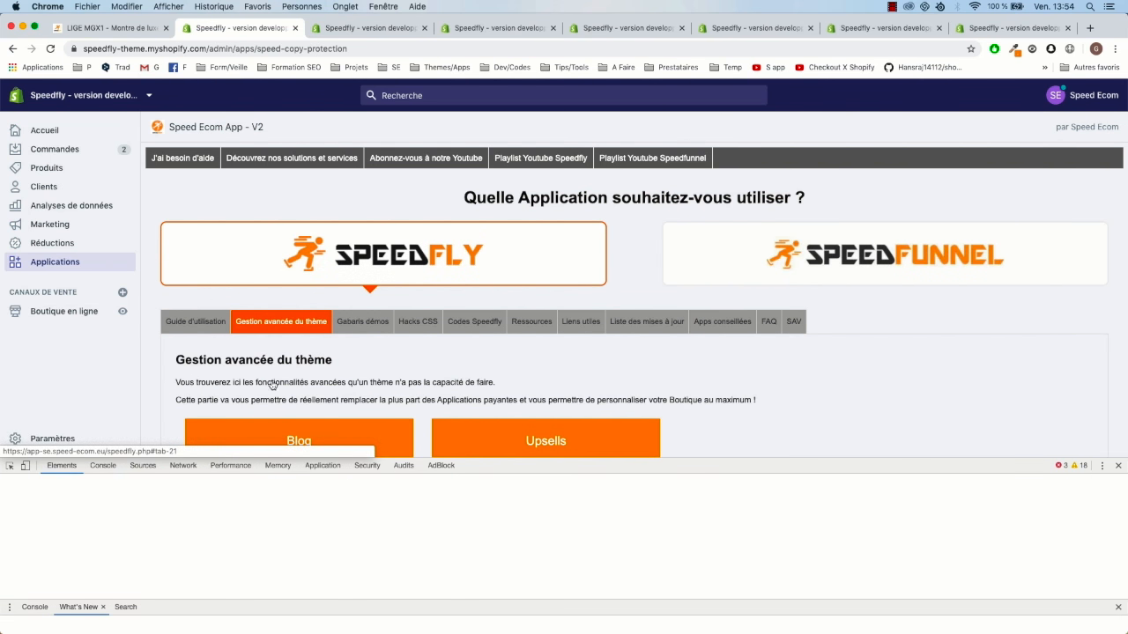
click(632, 431)
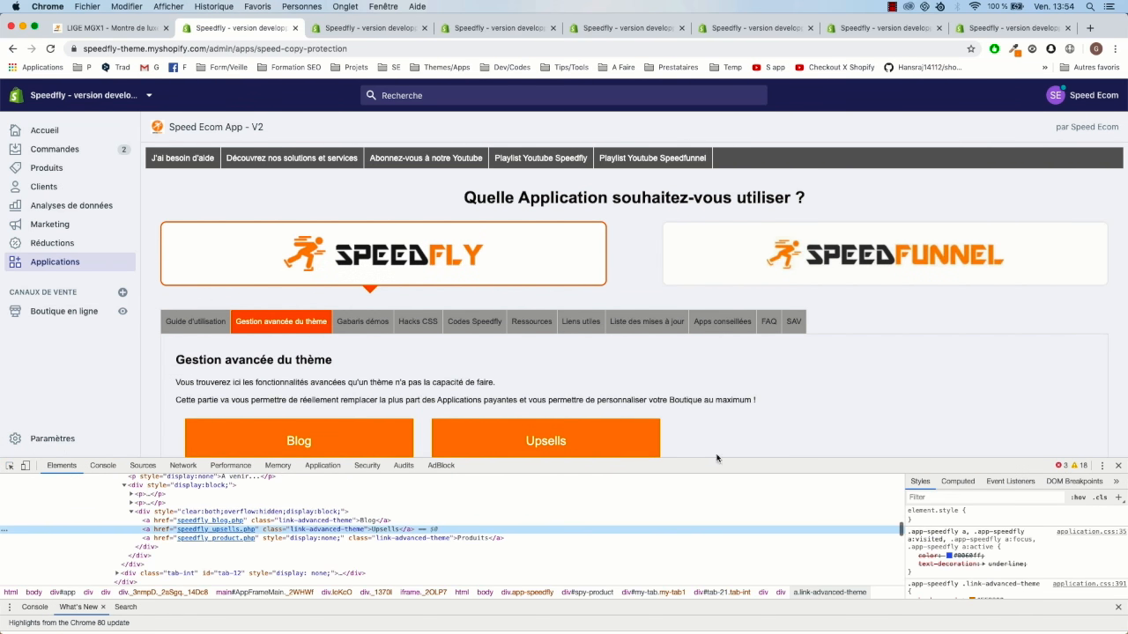
click(167, 538)
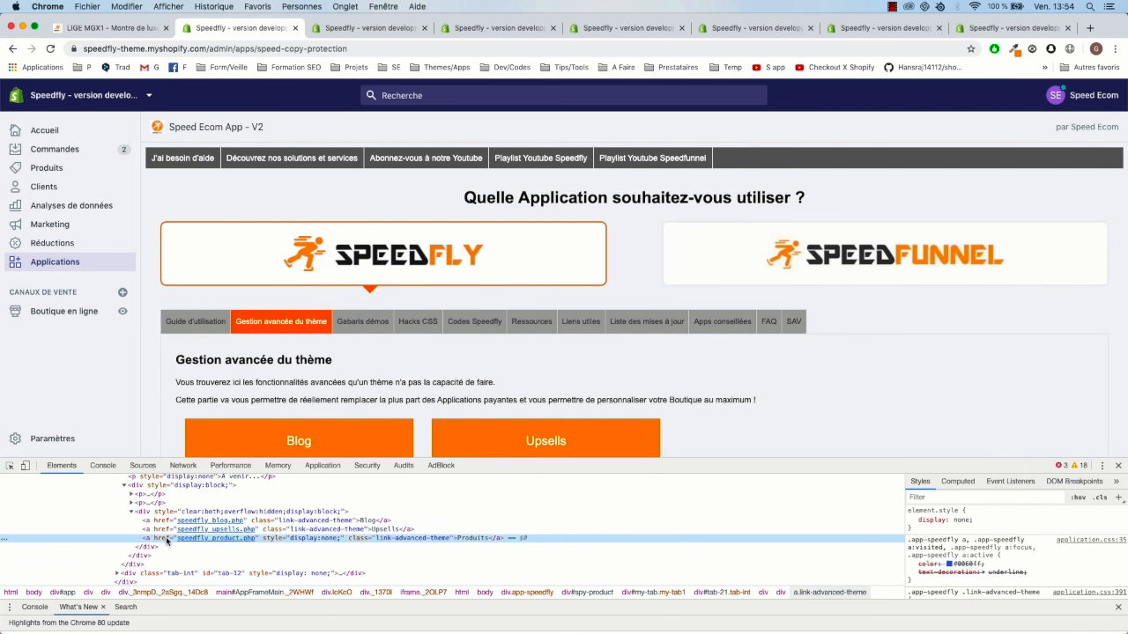
click(911, 520)
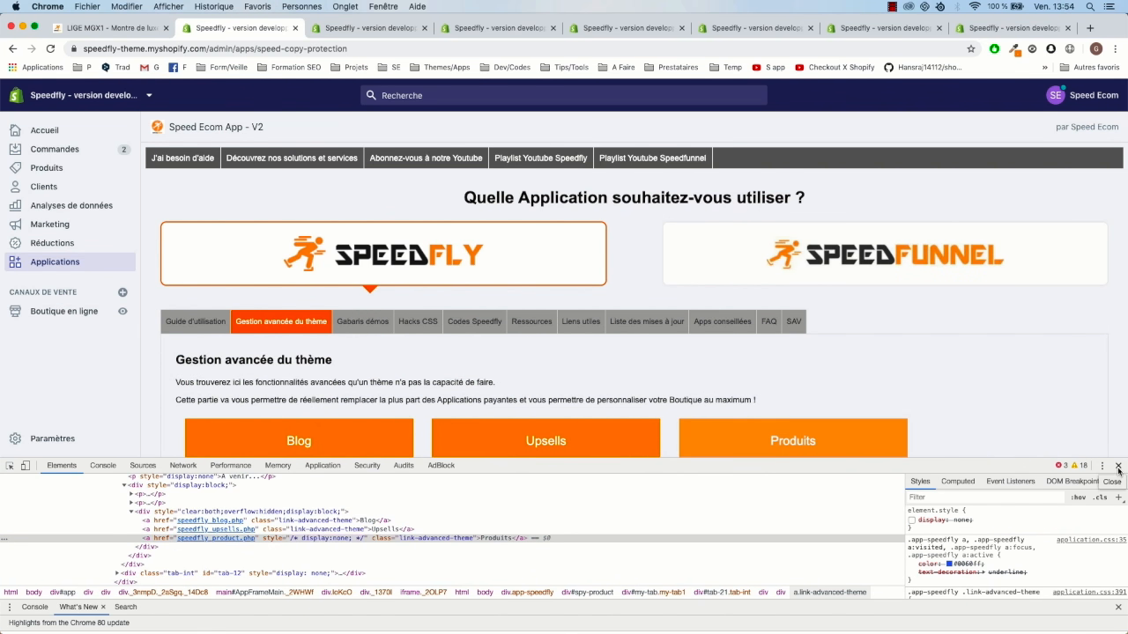
click(1118, 465)
click(865, 457)
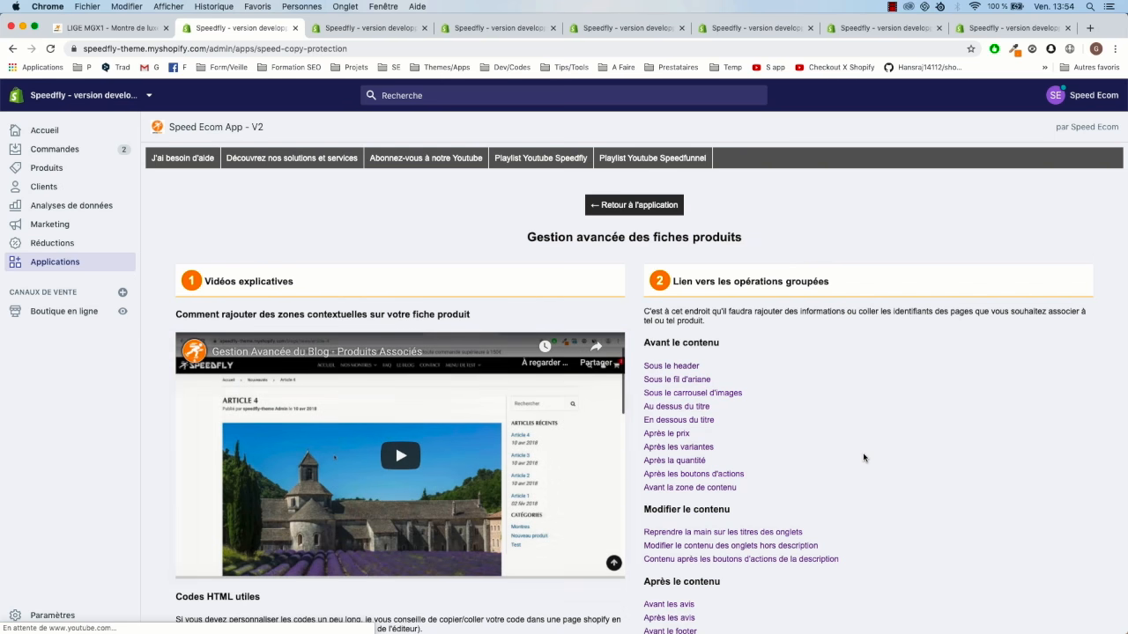
- Copy the identifier of the sous-header-mgx1 page from the Accès pratique list
scroll(863, 457, down, 5)
scroll(793, 476, down, 3)
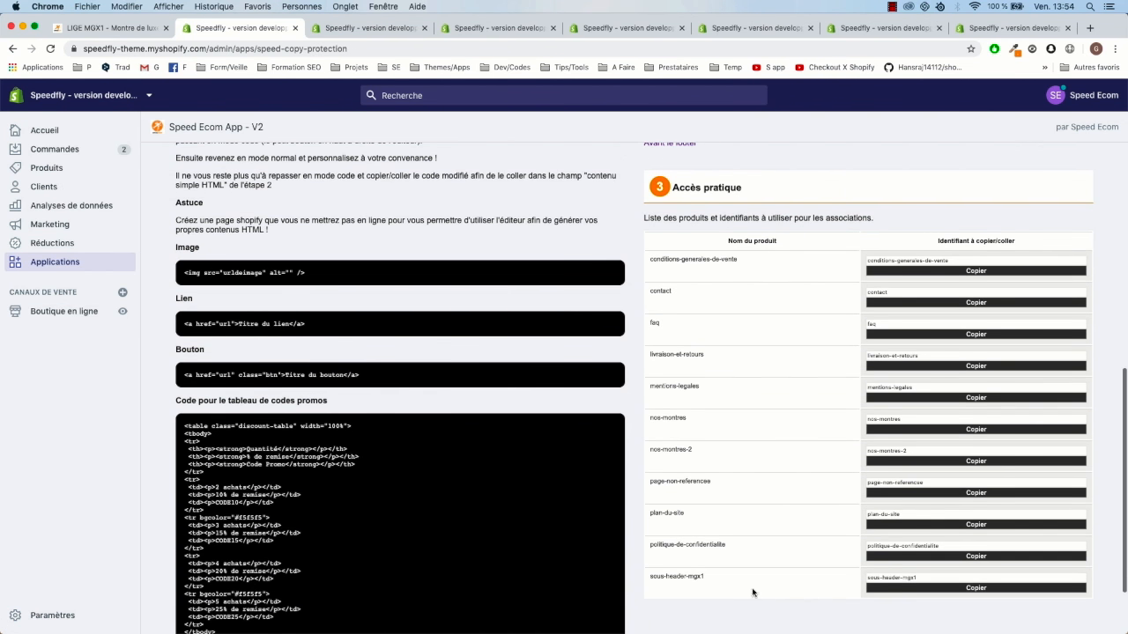
click(969, 588)
- Clear LIGE MGX1's simple HTML content in the bulk editor for the zone under the header
click(357, 27)
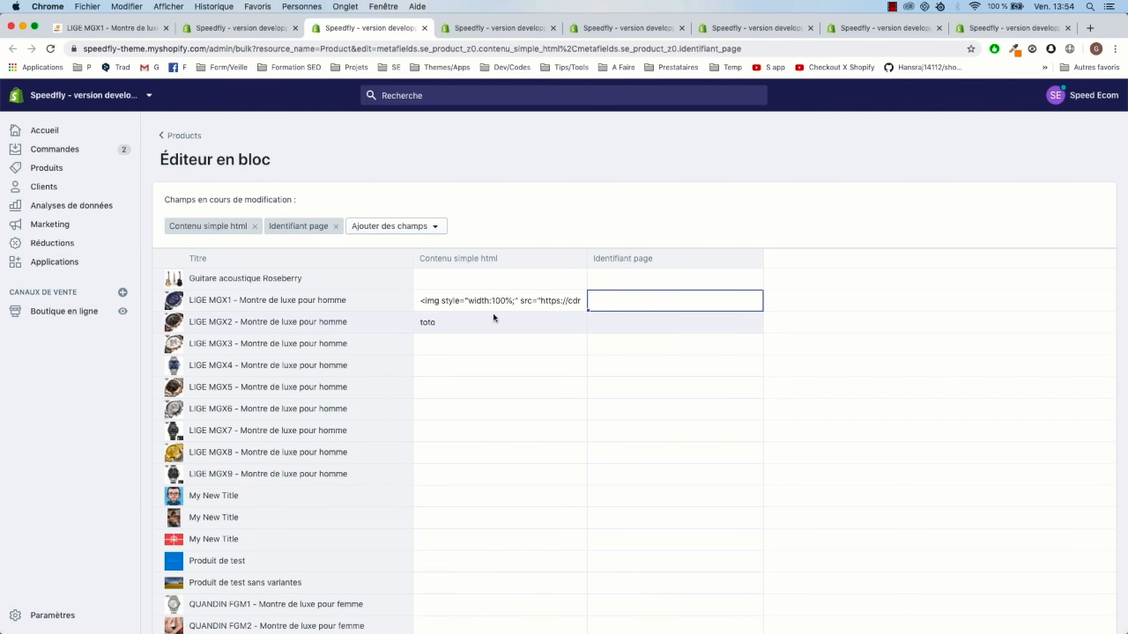
click(534, 299)
key(super+a)
key(BackSpace)
- Set LIGE MGX1's page identifier to sous-header-mgx1 for the zone under the header and save
click(612, 301)
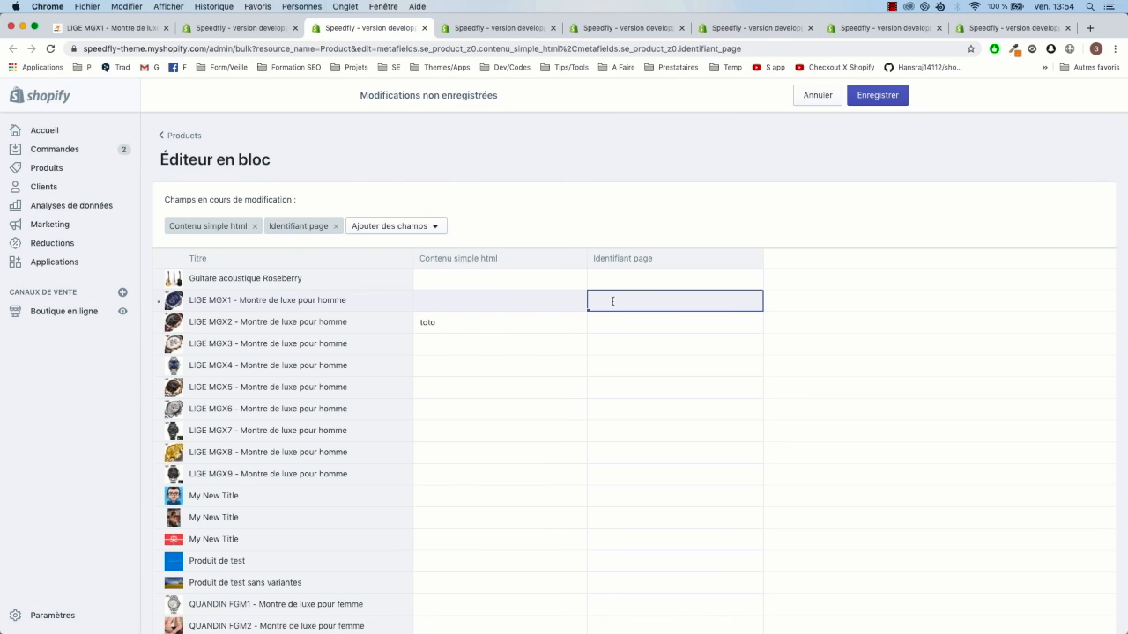
click(259, 33)
click(377, 33)
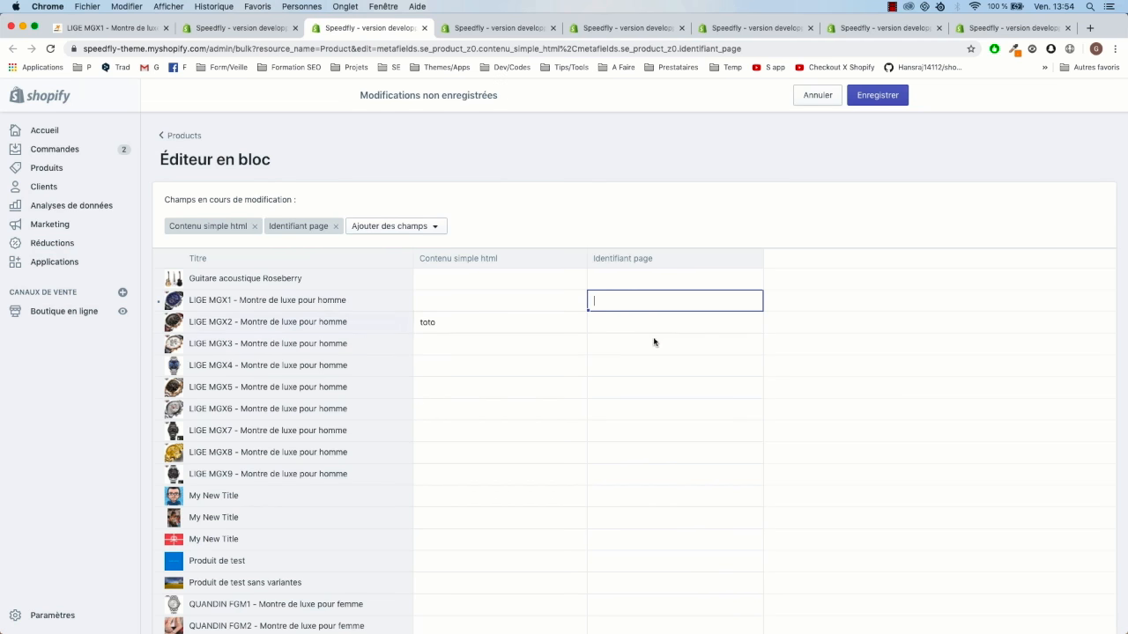
key(super+v)
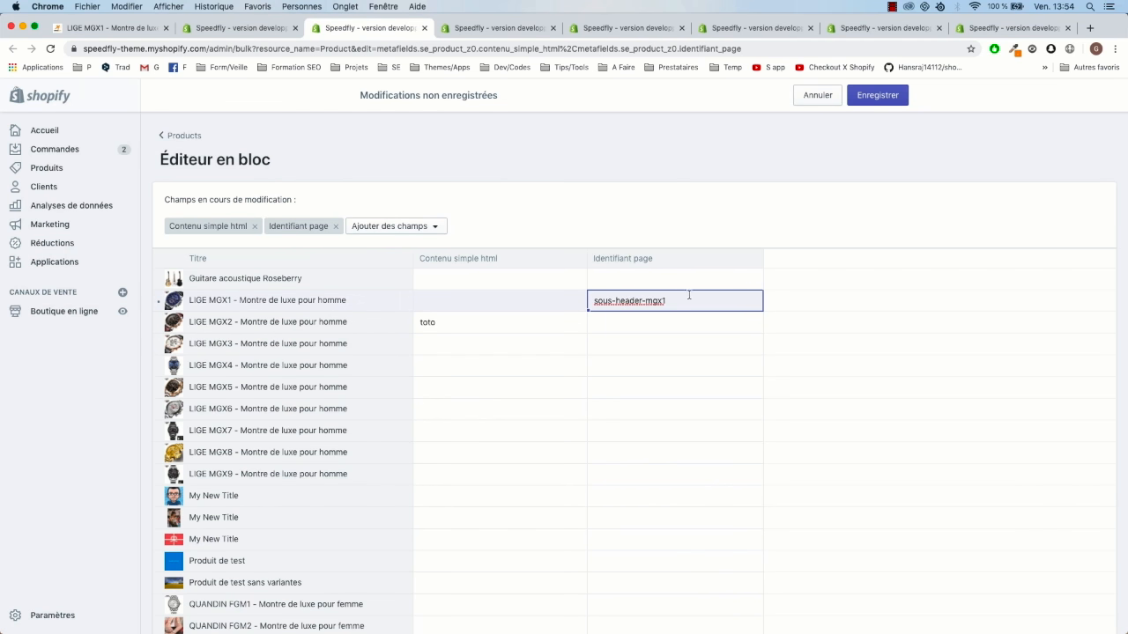
click(873, 96)
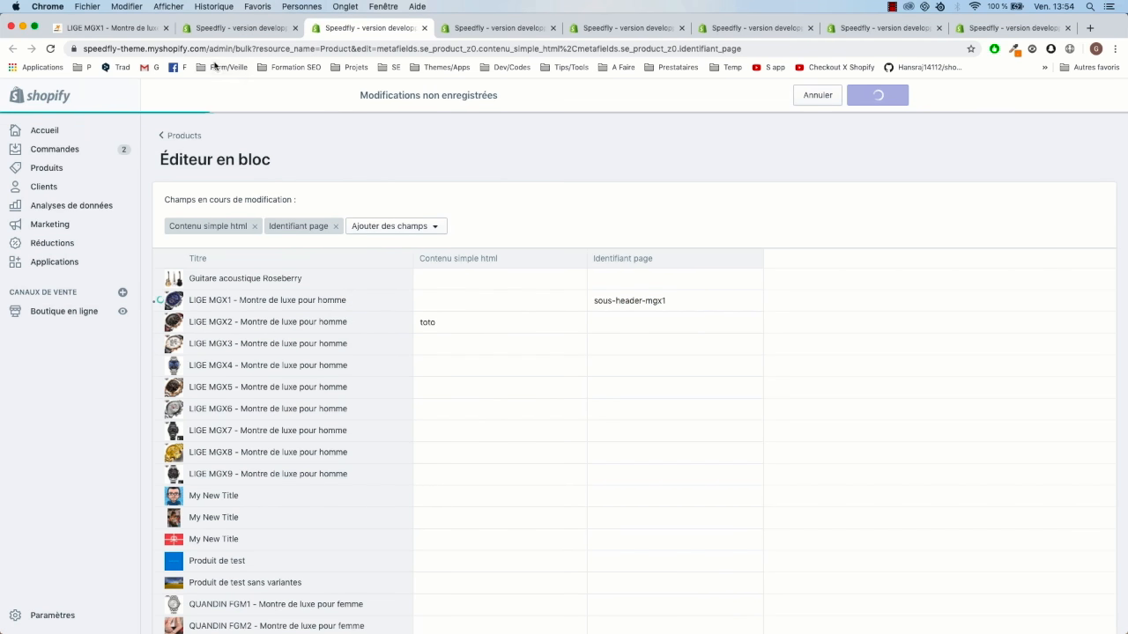
- Reload the LIGE MGX1 product page and examine the heading, portrait, paragraph and list under the header
click(110, 27)
scroll(422, 200, up, 5)
key(super+r)
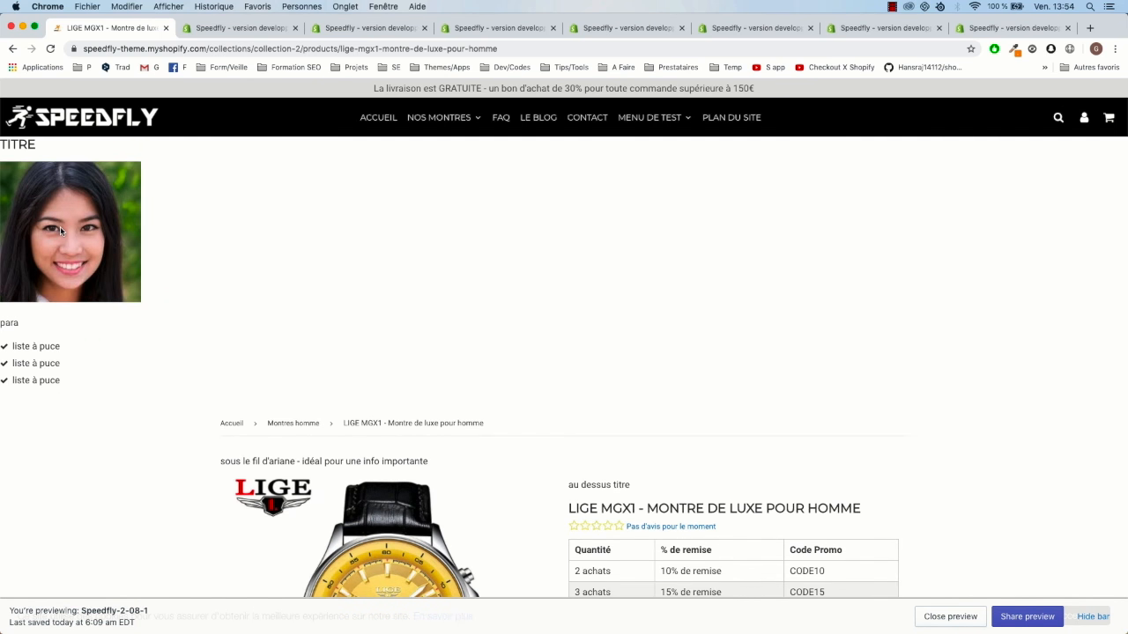
drag(20, 324, 1, 324)
click(79, 344)
drag(1, 398, 1, 348)
click(155, 331)
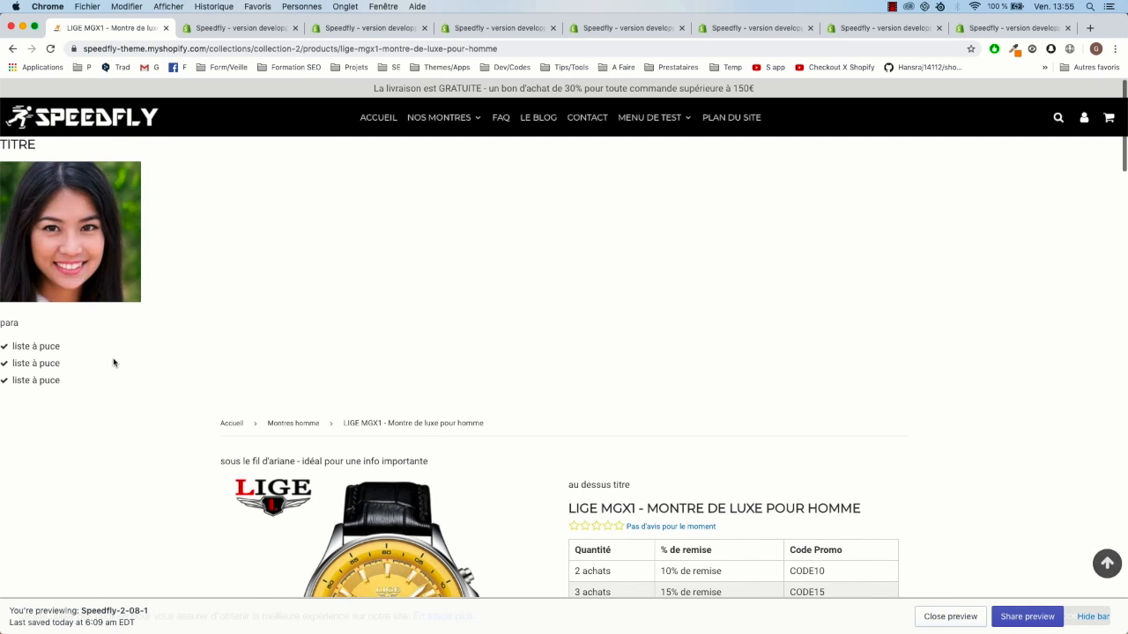
- Copy LIGE MGX1's page identifier, remove it from the zone under the header and save the change
click(264, 37)
click(339, 31)
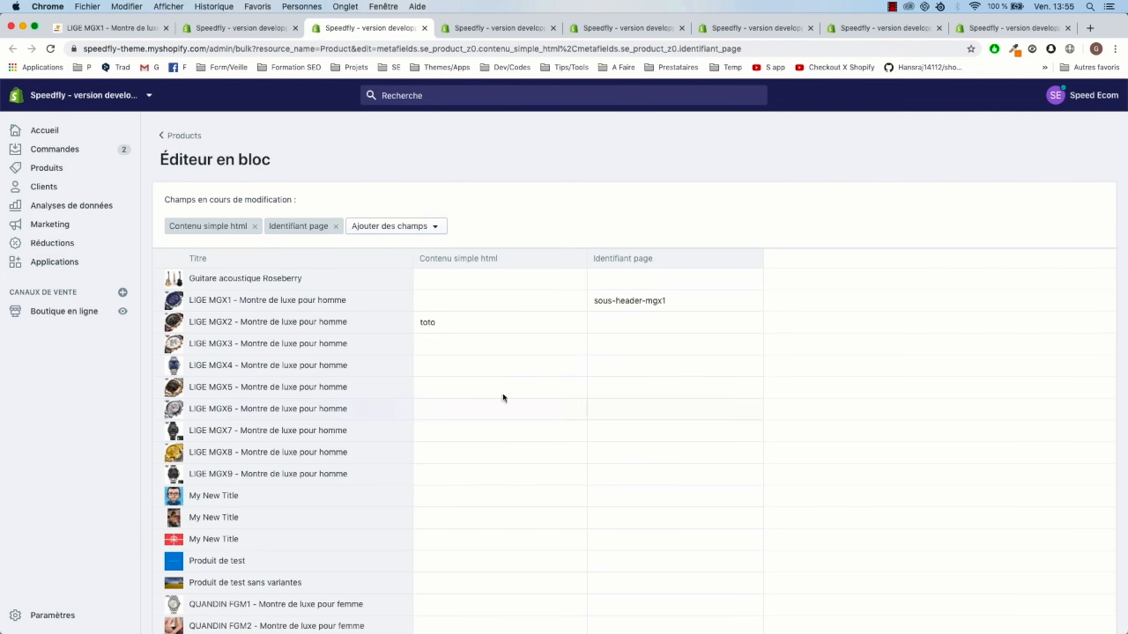
double_click(673, 296)
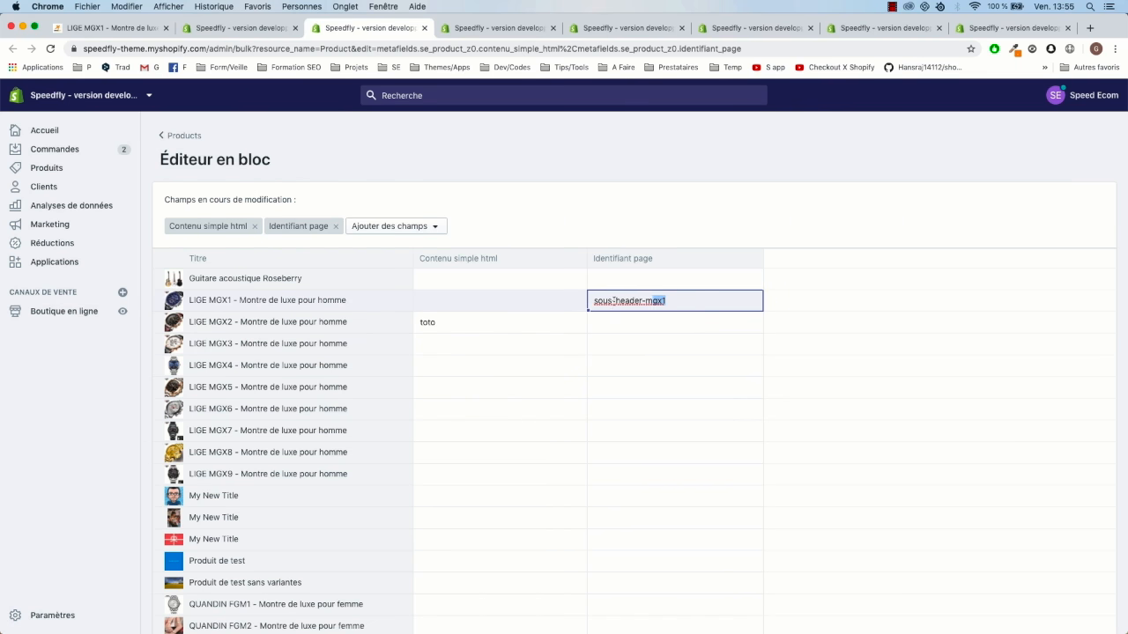
drag(672, 299, 570, 304)
key(super+c)
key(BackSpace)
key(super+s)
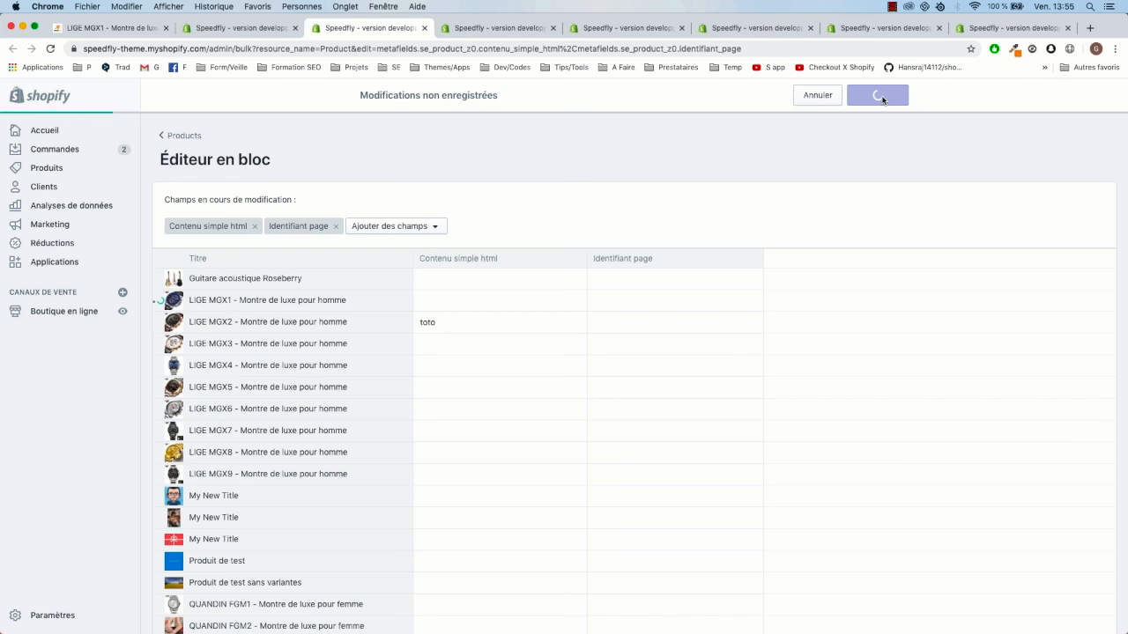
- Open the bulk editor for the "Sous le carrousel d'images" zone and clear LIGE MGX1's simple HTML content
click(256, 29)
scroll(751, 299, up, 5)
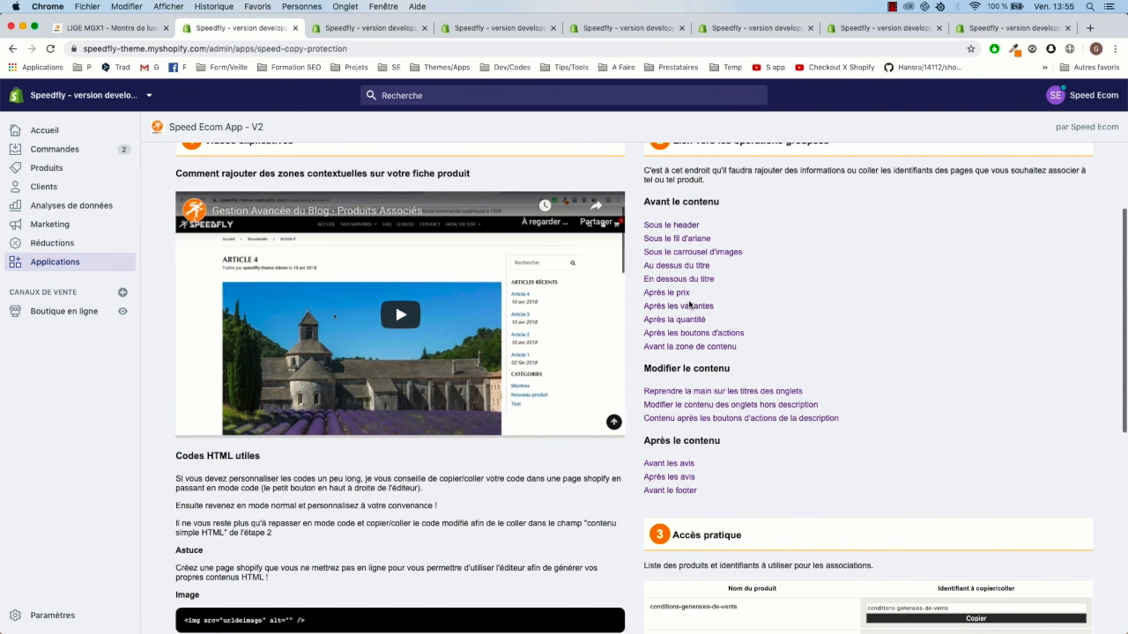
click(682, 253)
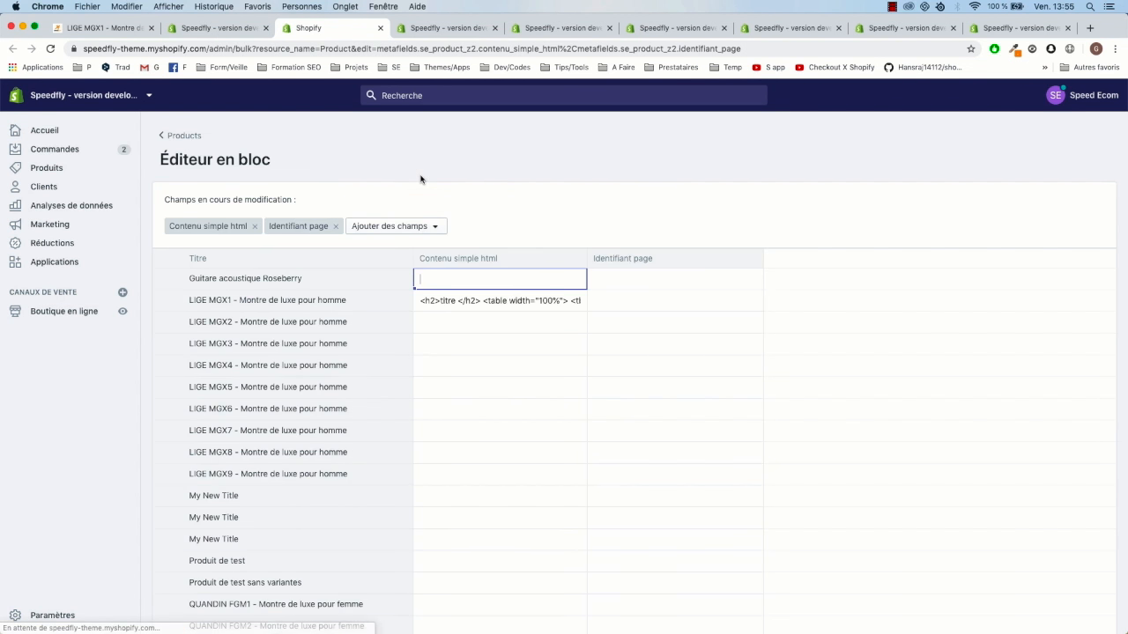
click(474, 300)
key(super+a)
key(BackSpace)
- Set LIGE MGX1's page identifier to sous-header-mgx1 for the zone under the image carousel and save
click(616, 305)
key(super+v)
click(877, 95)
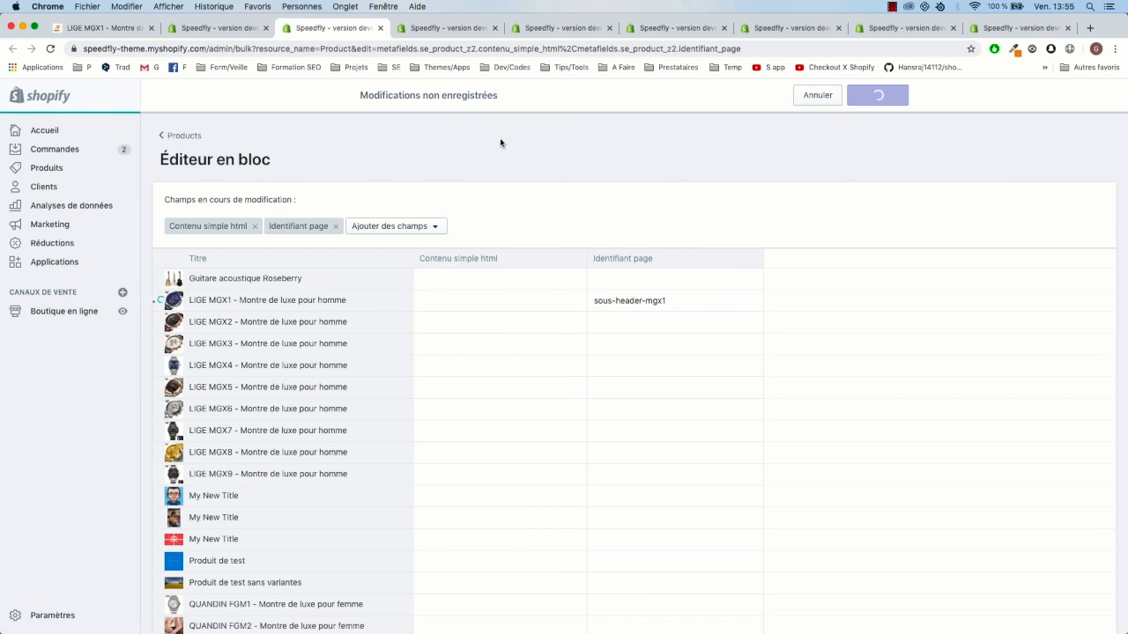
- Reload the LIGE MGX1 product page and examine its content zones, including the text above the product title
click(114, 27)
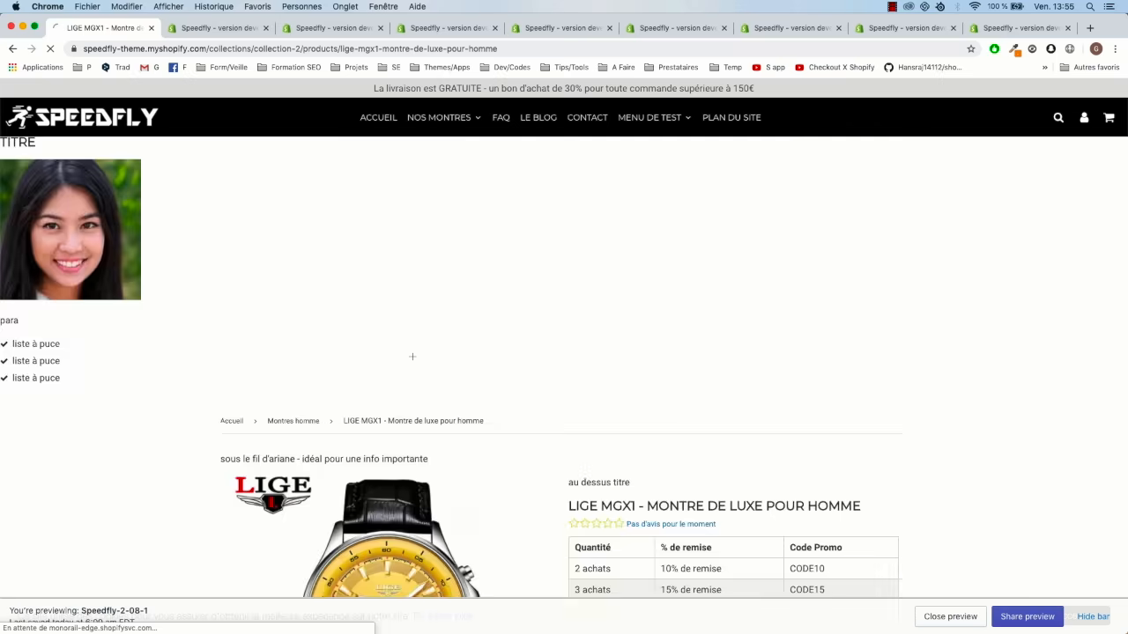
scroll(413, 360, down, 5)
key(super+r)
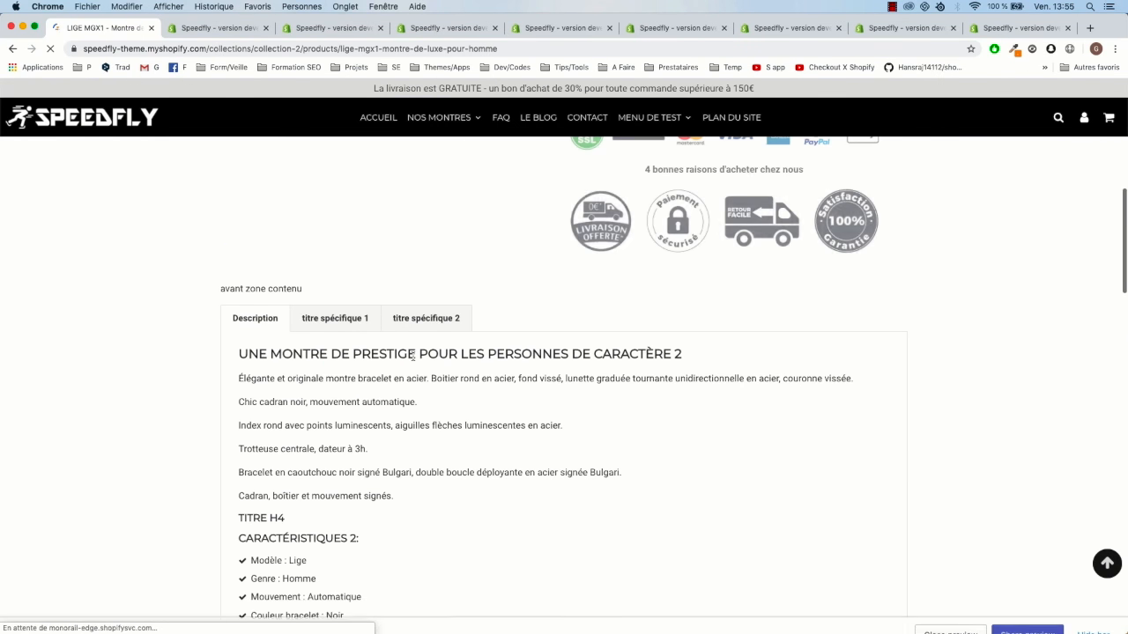
scroll(262, 250, up, 5)
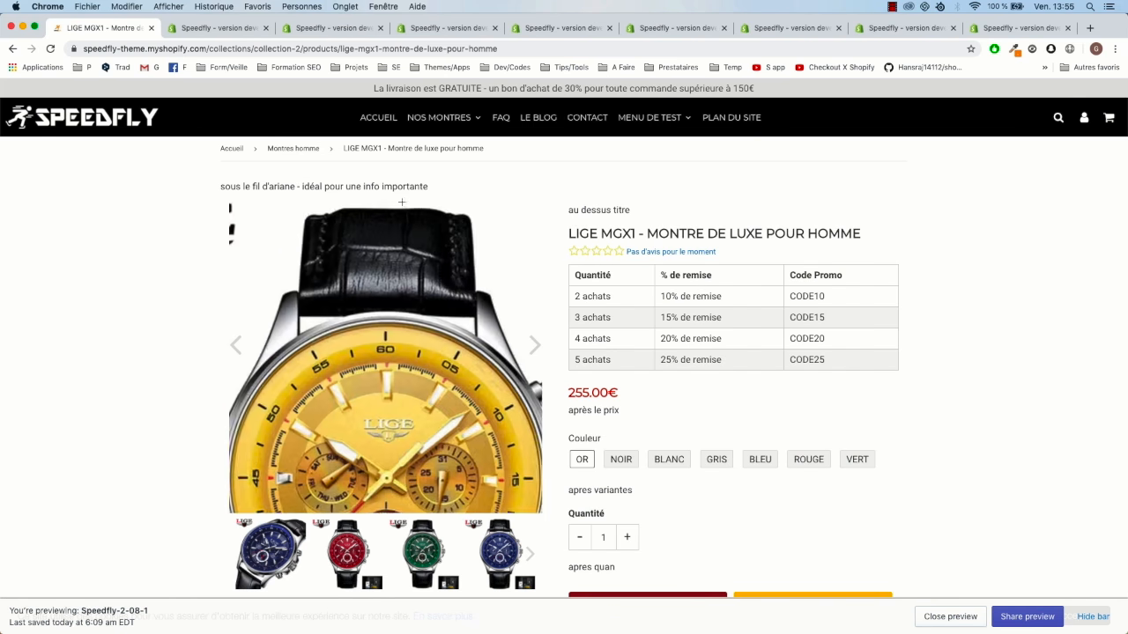
drag(650, 215, 565, 216)
click(610, 213)
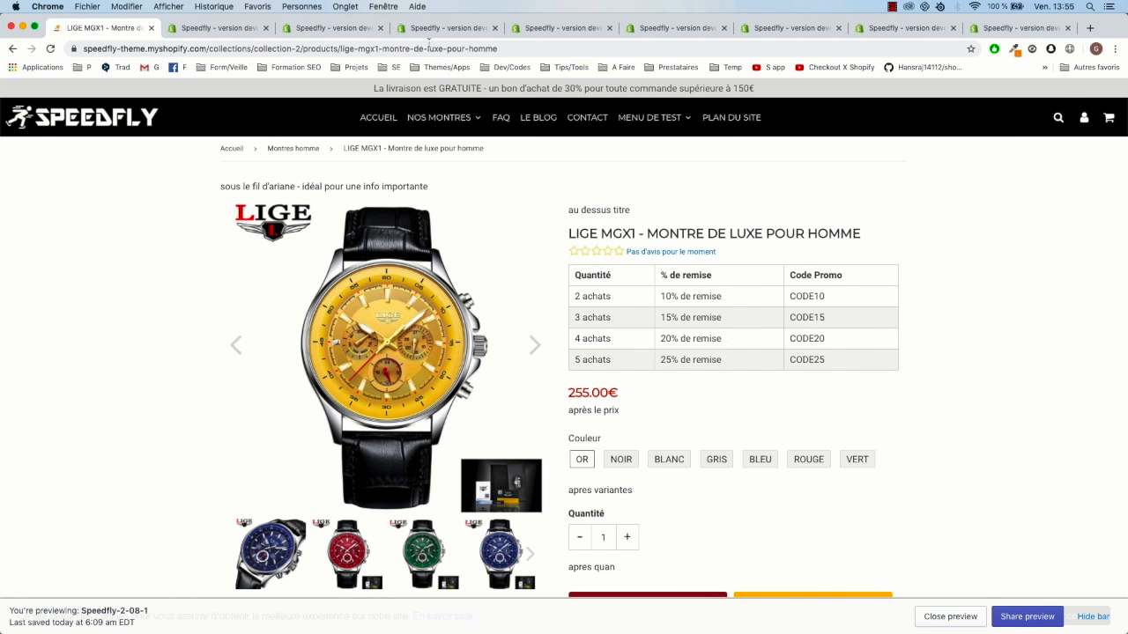
drag(644, 213, 565, 216)
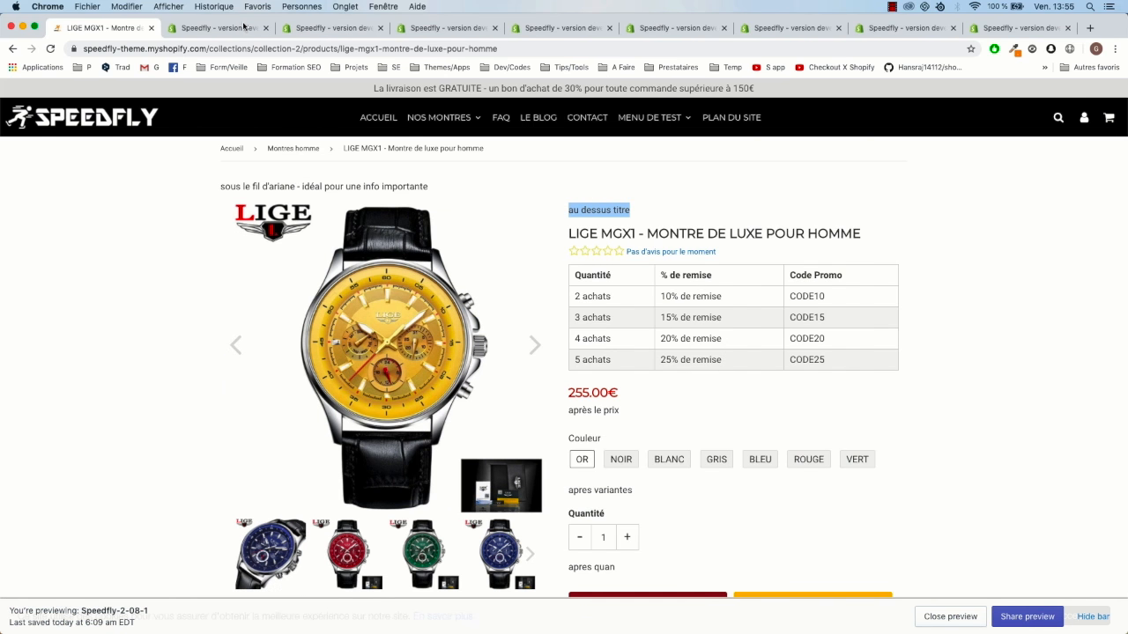
- Open the bulk editor for the "Au dessus du titre" zone and inspect LIGE MGX1's simple HTML content and page identifier fields
click(249, 24)
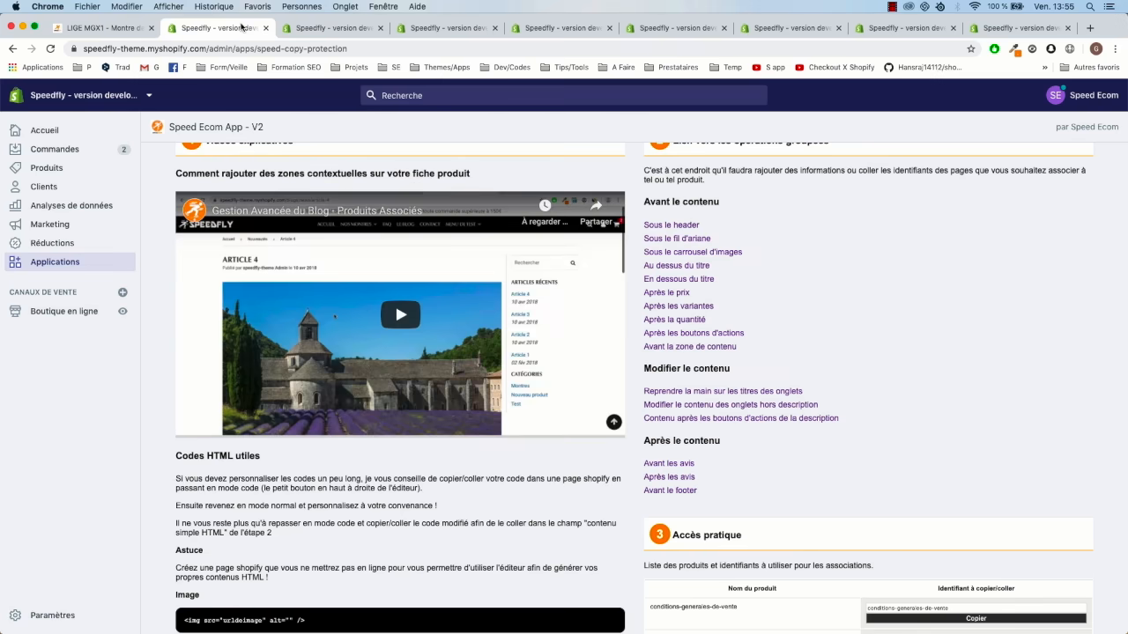
click(686, 267)
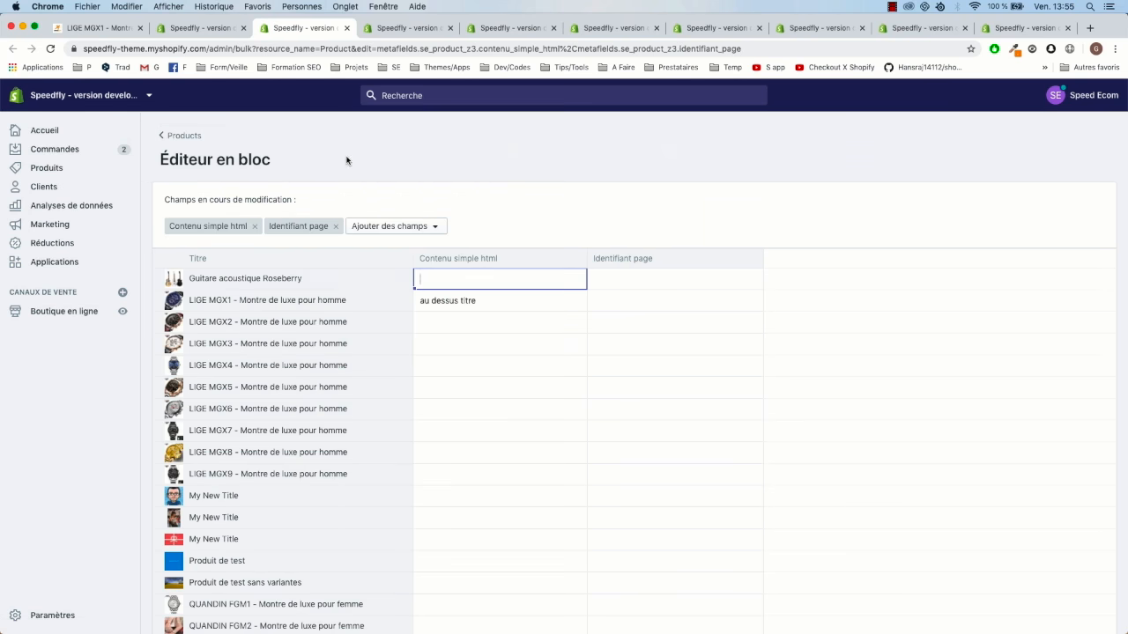
double_click(490, 304)
click(480, 301)
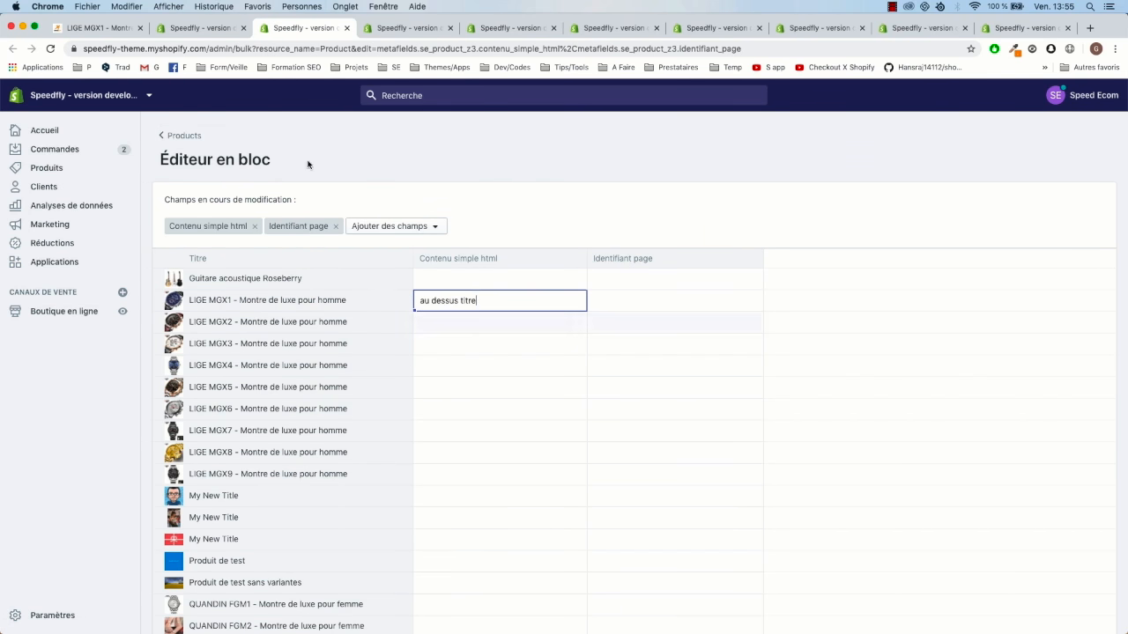
click(631, 300)
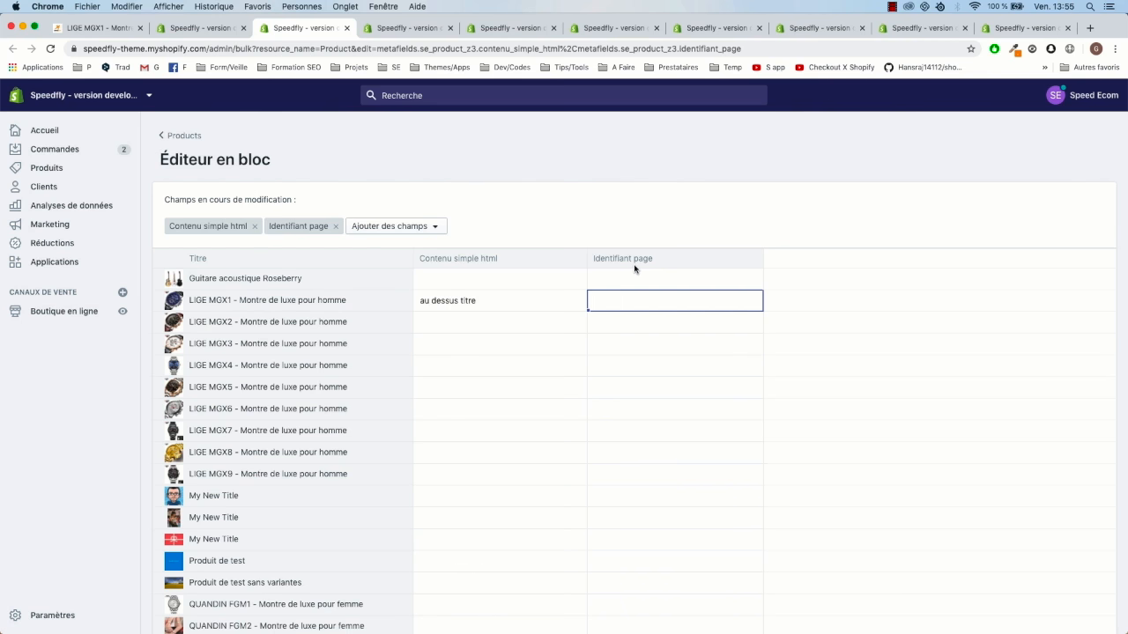
click(537, 301)
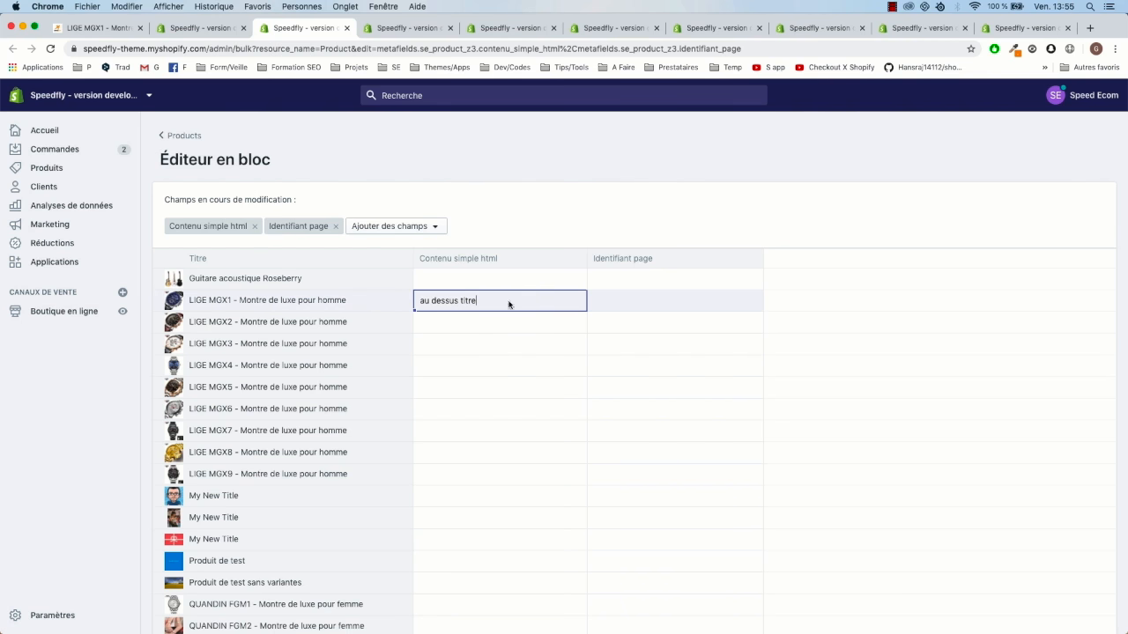
- Open the store's homepage in a separate tab from the LIGE MGX1 product page and place that tab first
click(123, 29)
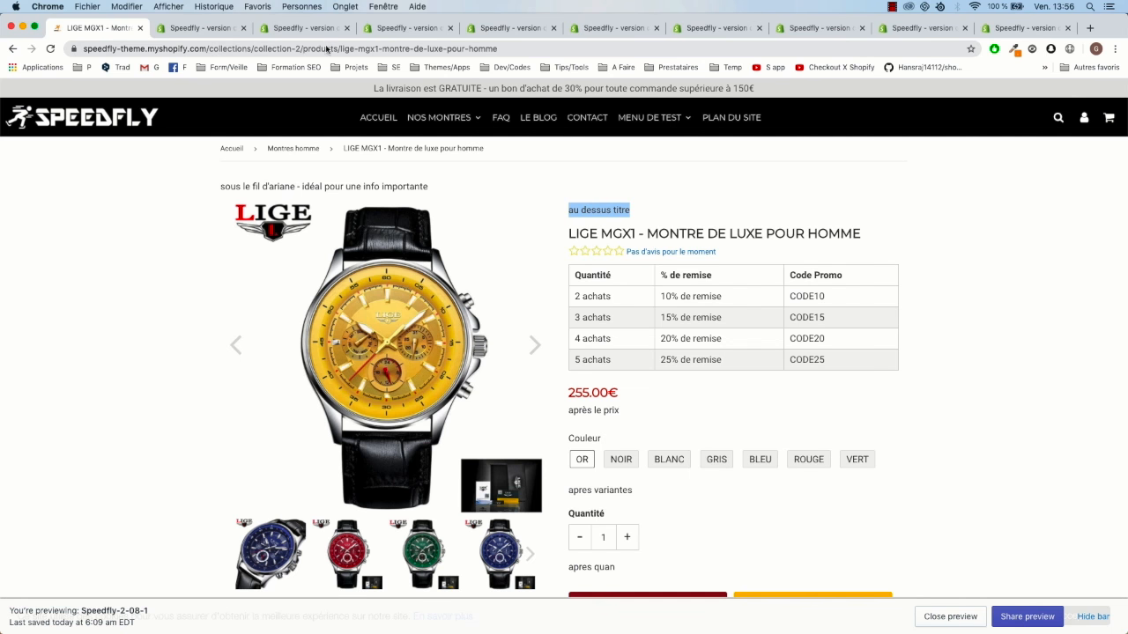
mouse_move(428, 120)
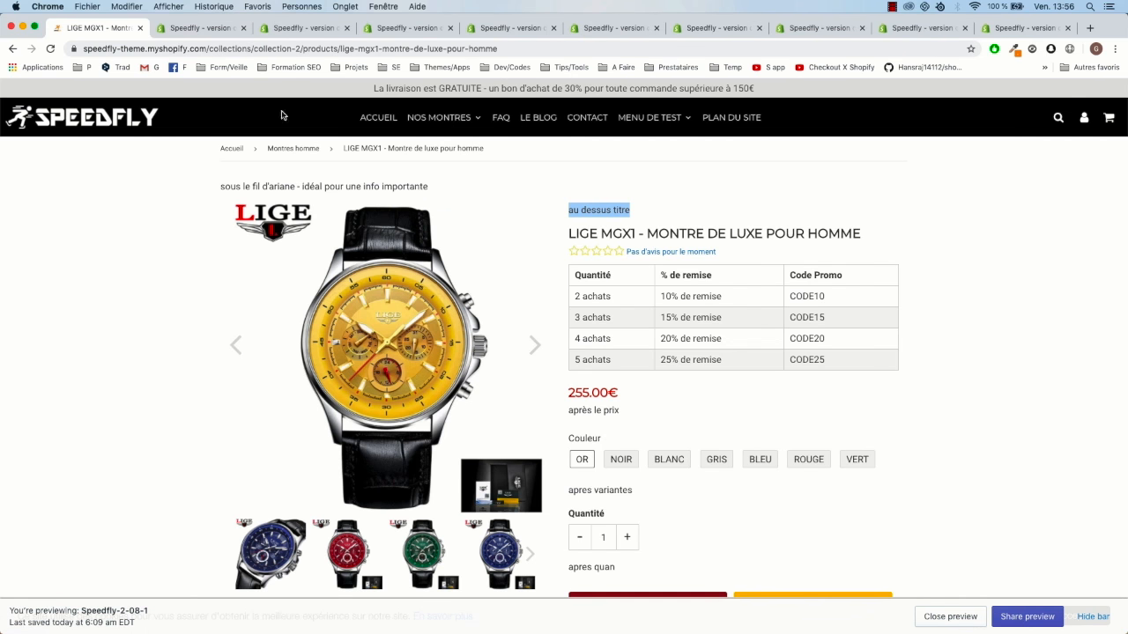
super+click(113, 119)
click(169, 31)
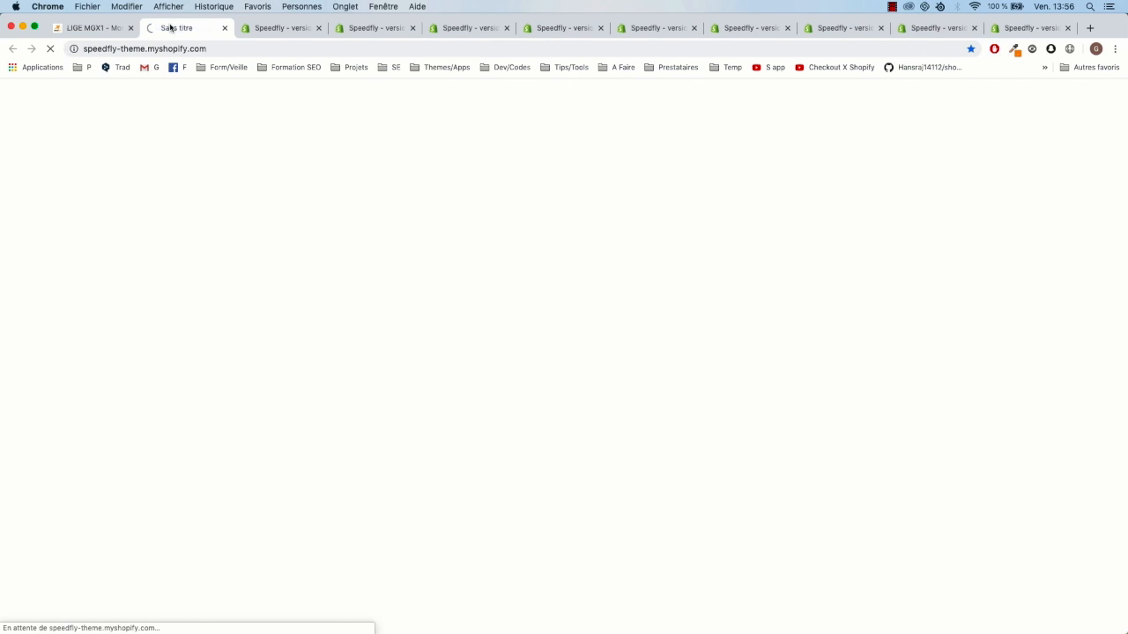
drag(191, 31, 128, 29)
scroll(244, 151, down, 10)
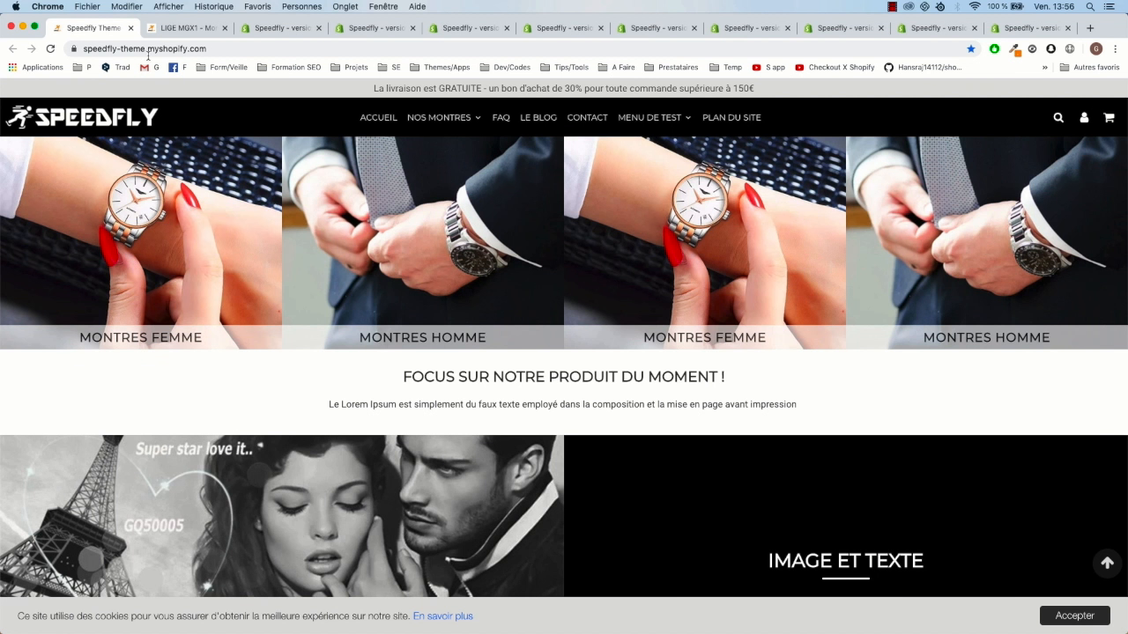
- Open the developer tools on the homepage and inspect the couple photo in the "Image et texte" section
click(168, 7)
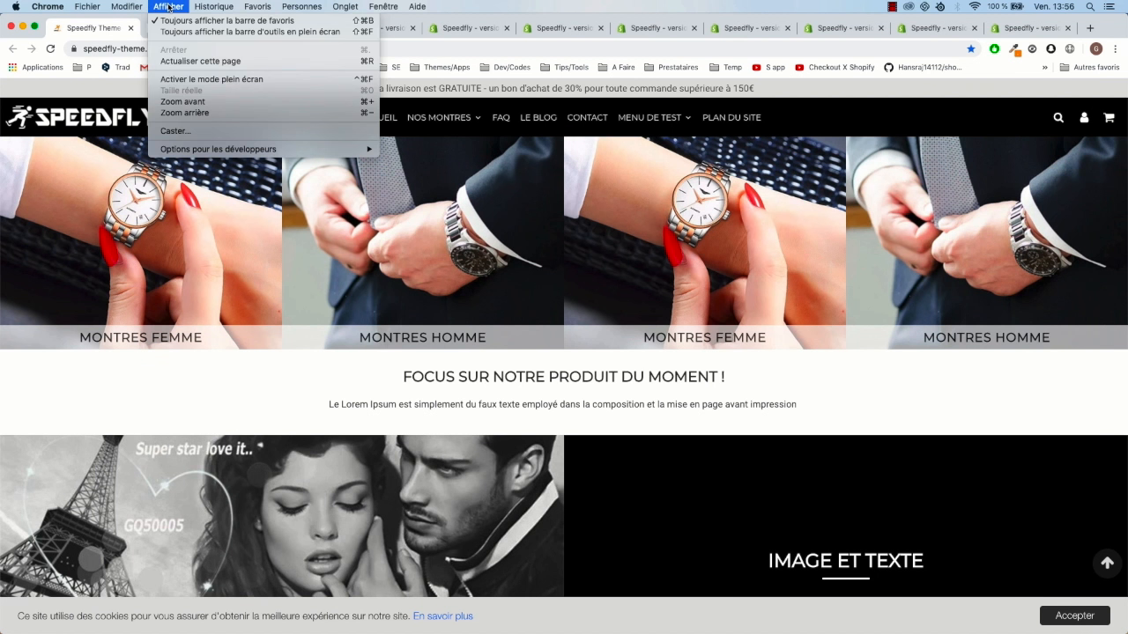
mouse_move(204, 153)
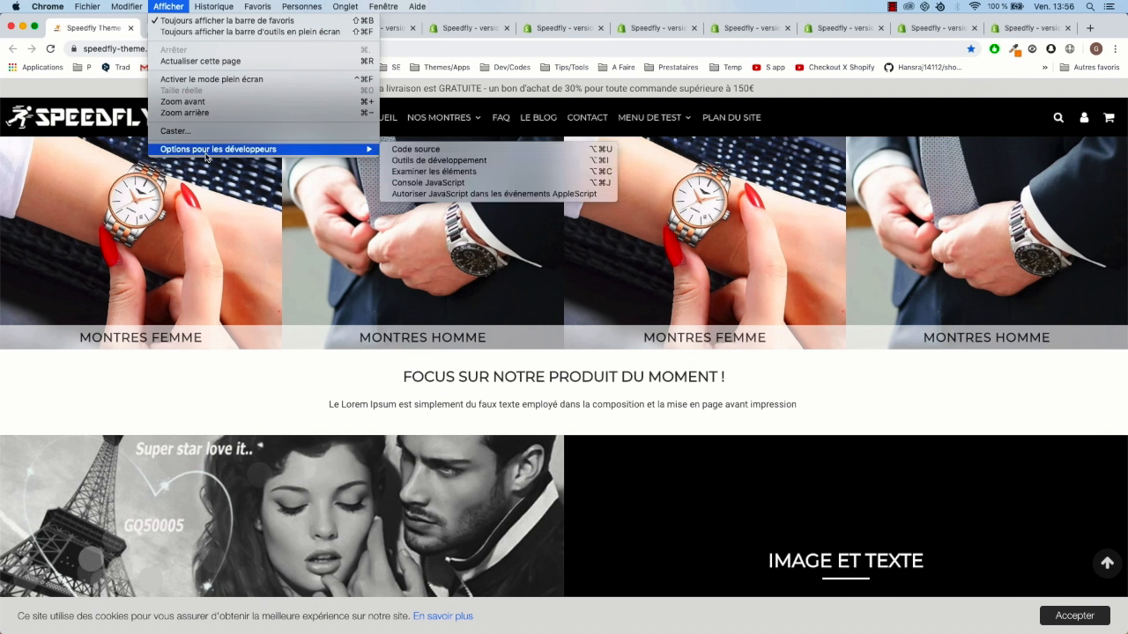
click(443, 164)
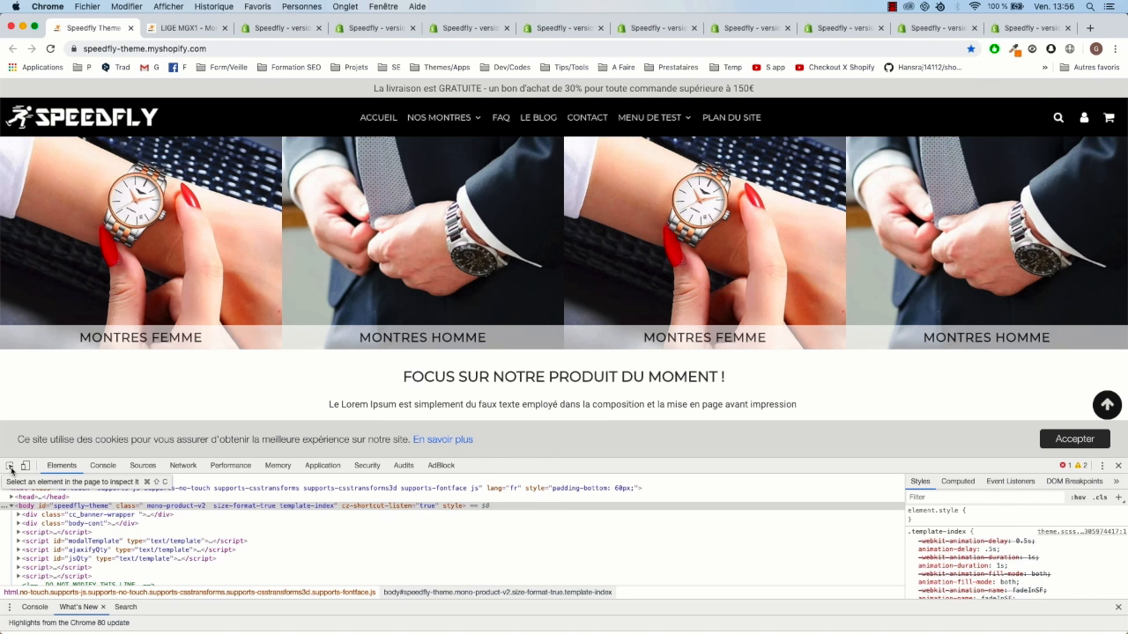
click(10, 468)
scroll(201, 359, down, 2)
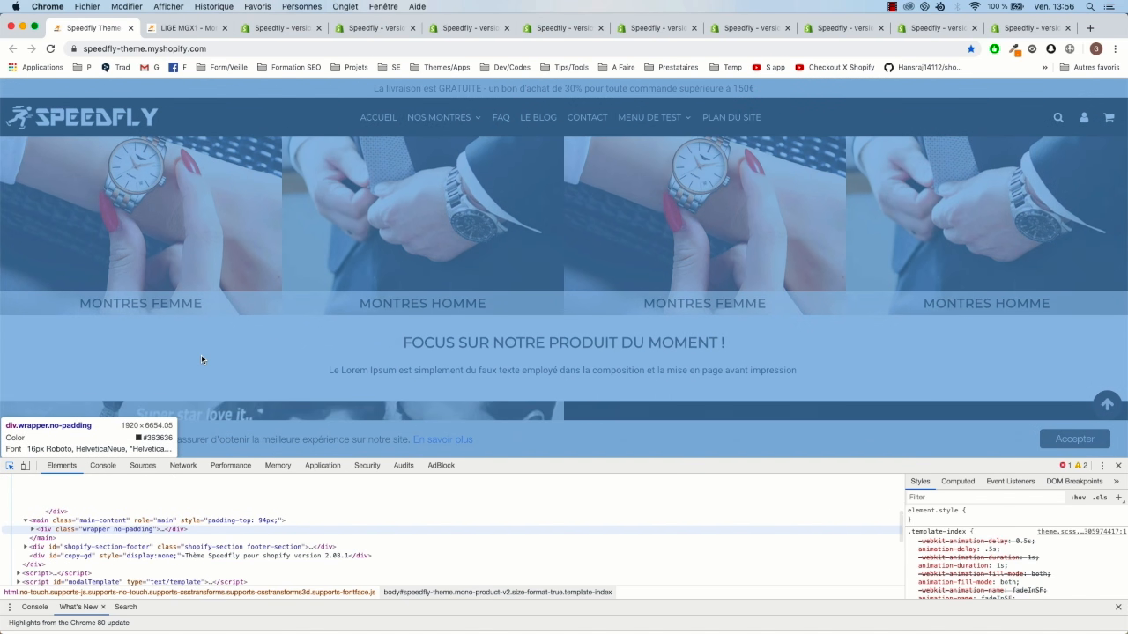
scroll(201, 359, down, 5)
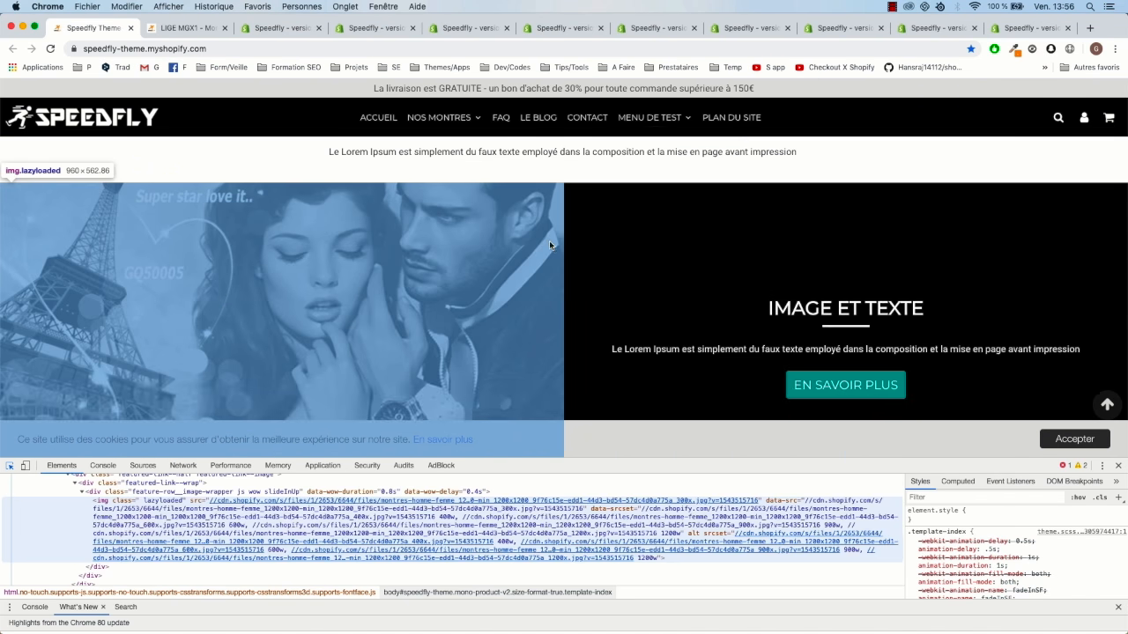
click(539, 238)
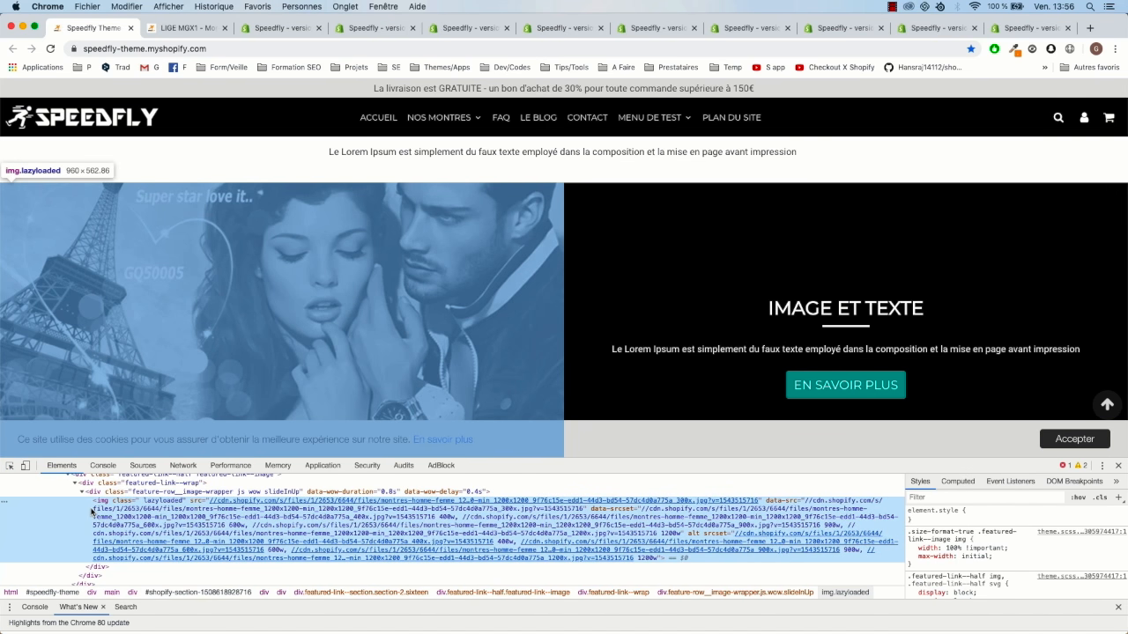
- Collapse the shopify-section container holding the image and text block, and copy its outer HTML
scroll(92, 511, up, 3)
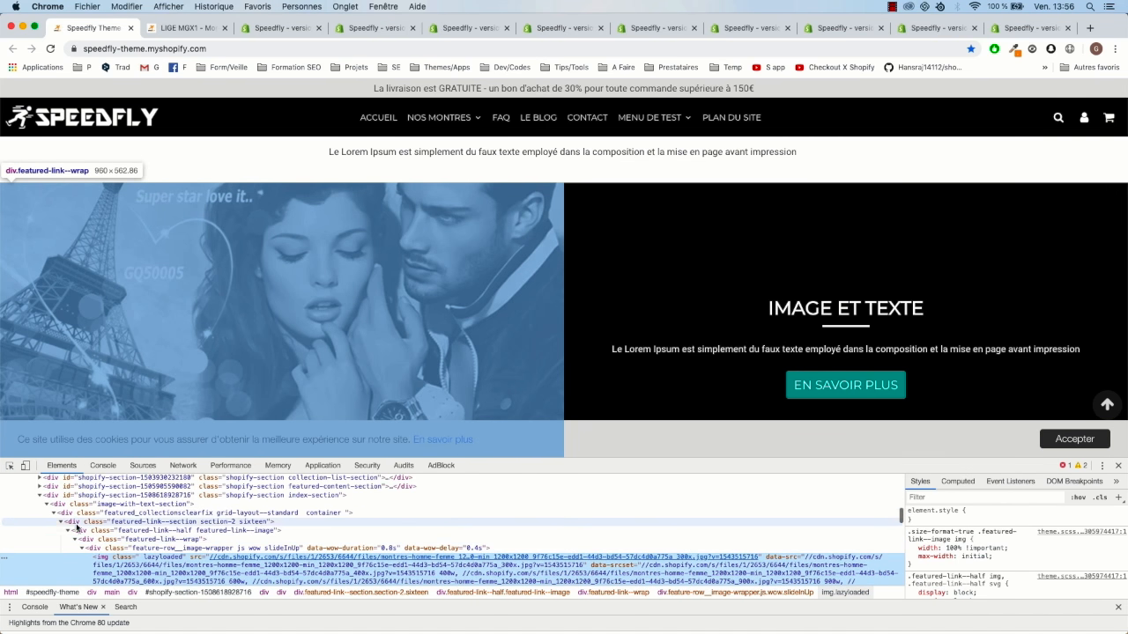
click(39, 495)
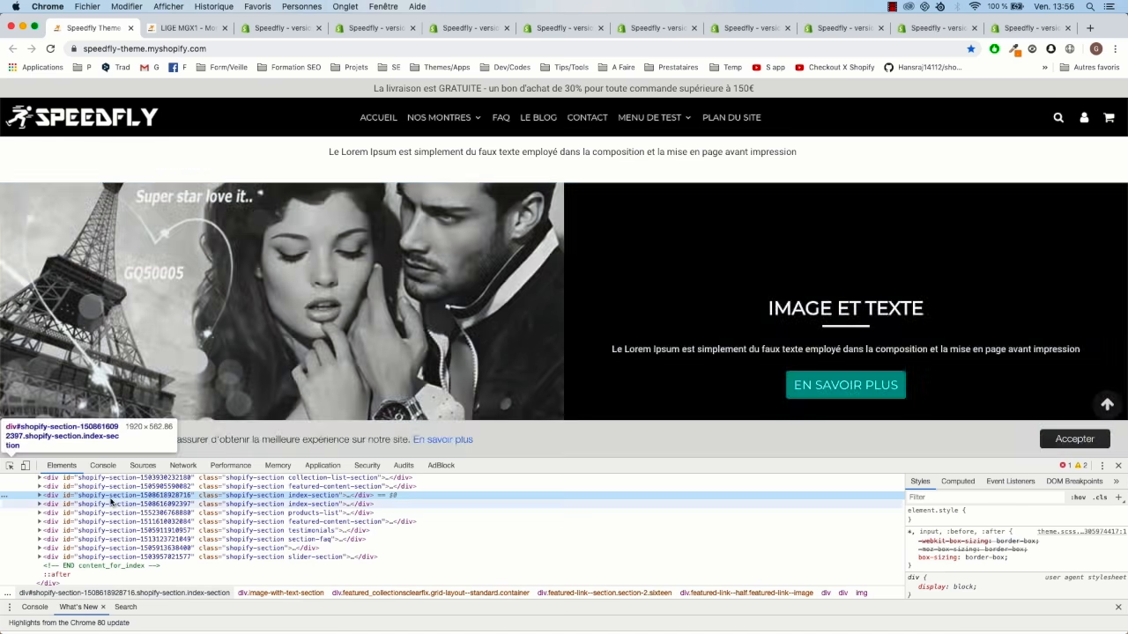
scroll(95, 502, up, 1)
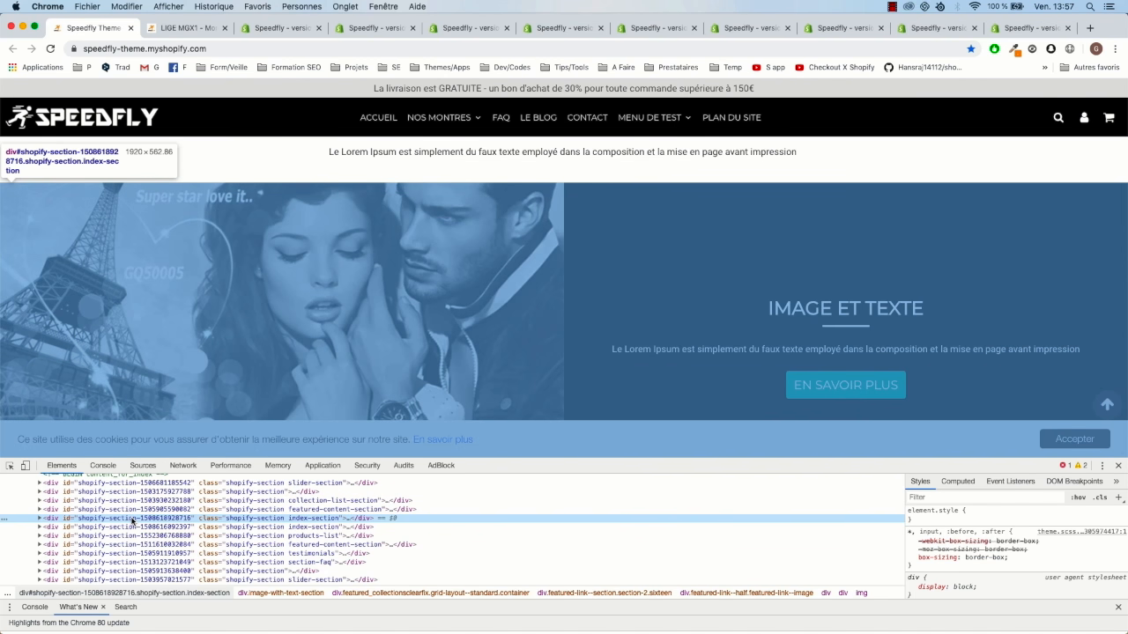
right_click(55, 522)
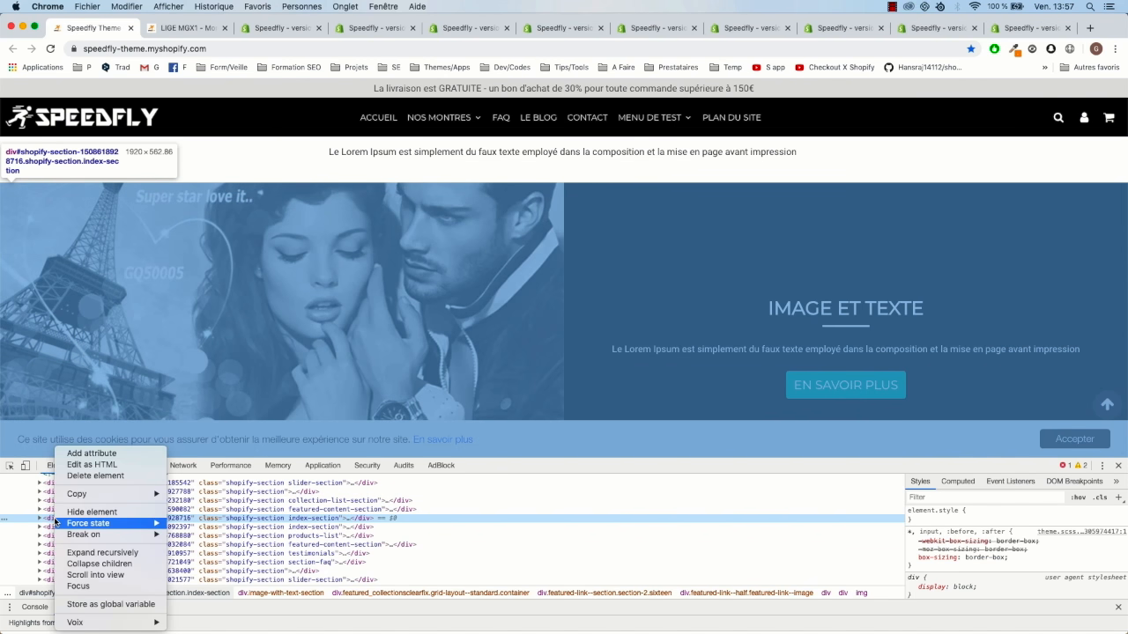
mouse_move(88, 499)
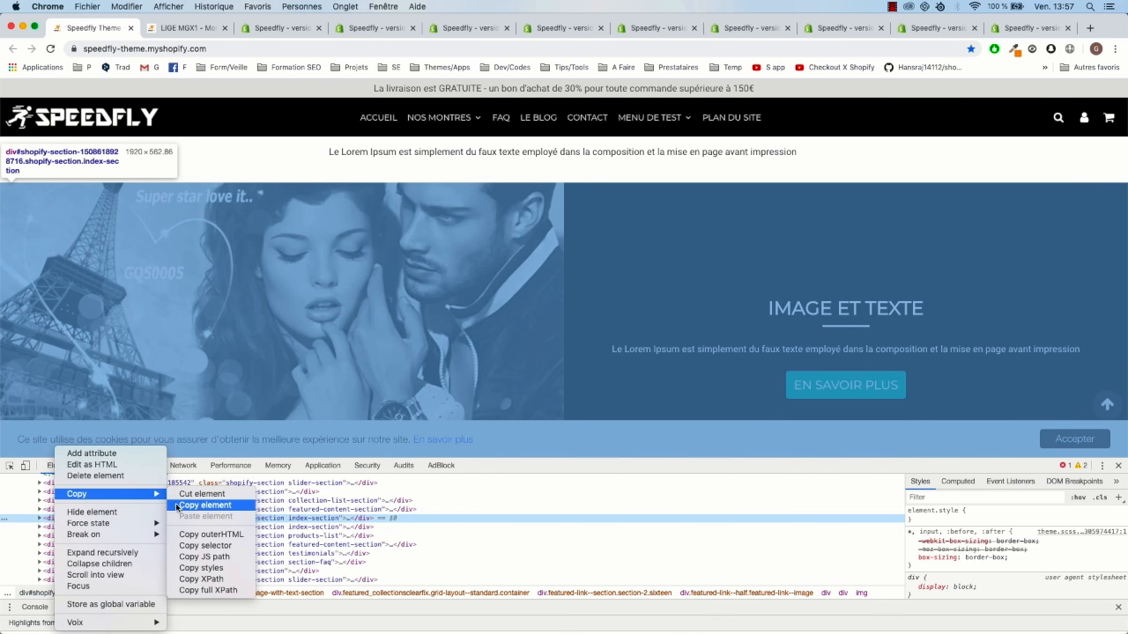
click(211, 535)
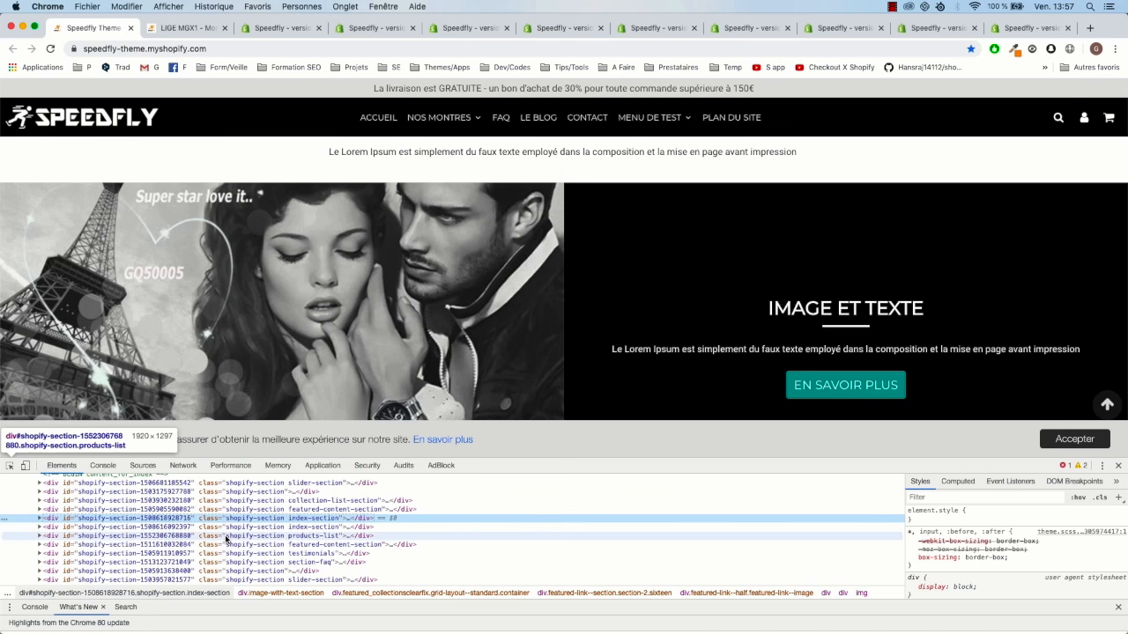
- Return to the Speed Ecom App page and open the bulk editor for the "Avant le footer" zone
click(199, 27)
click(291, 30)
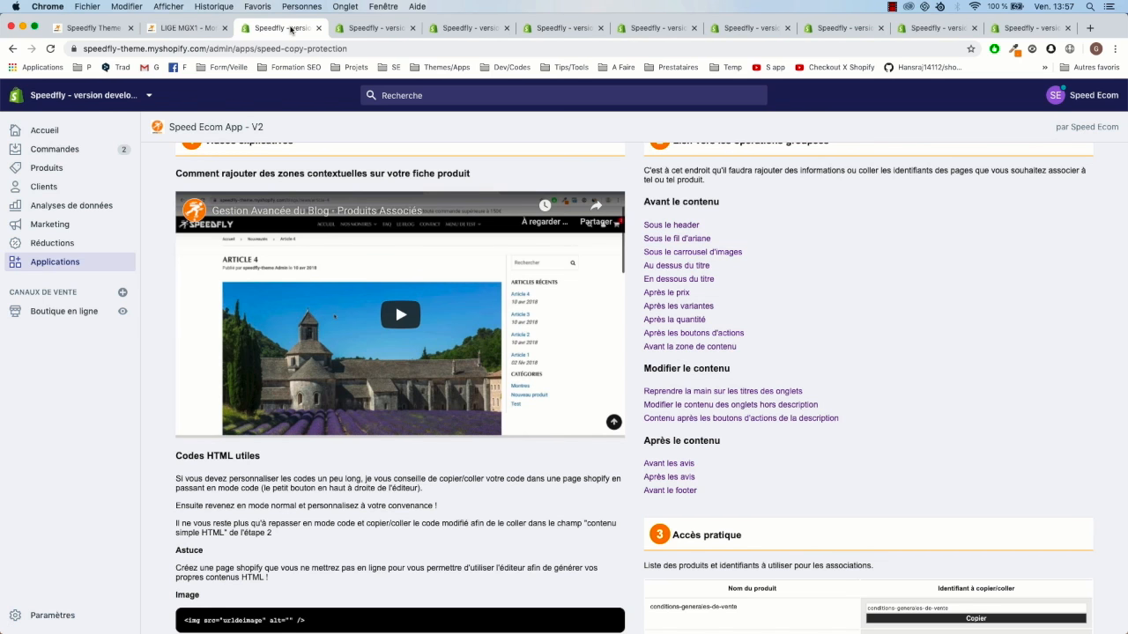
scroll(706, 319, up, 1)
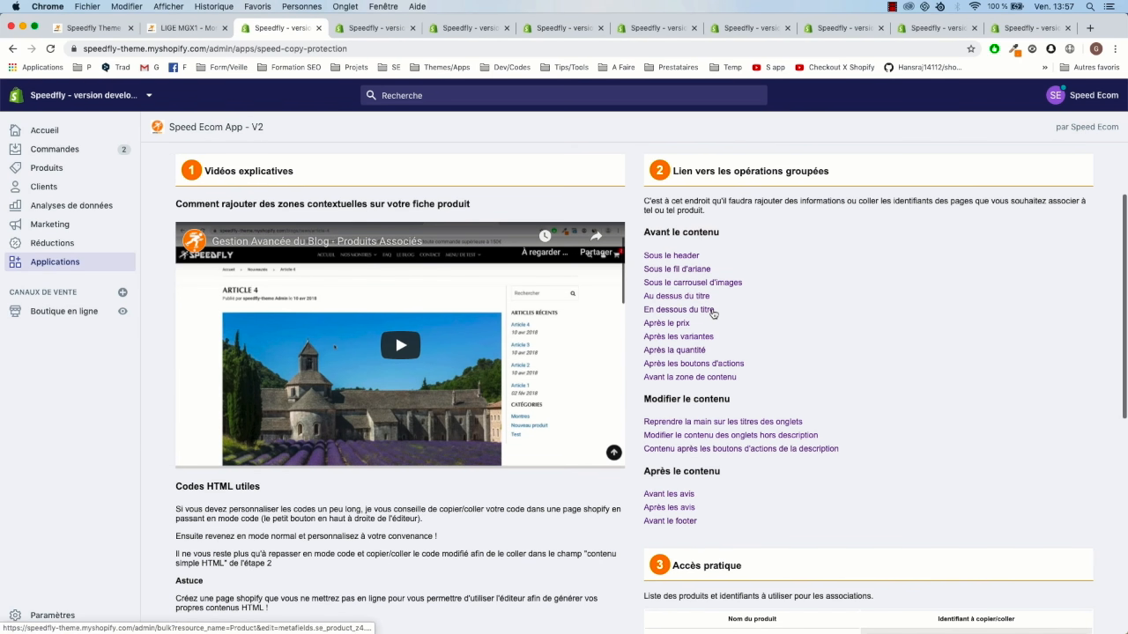
scroll(709, 340, down, 1)
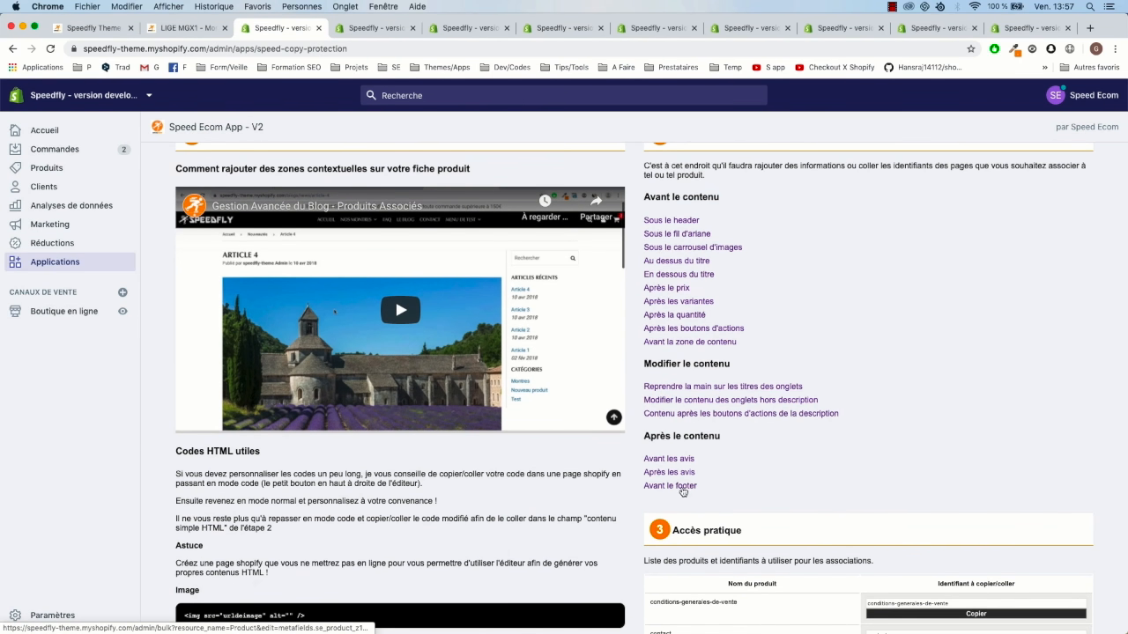
click(682, 487)
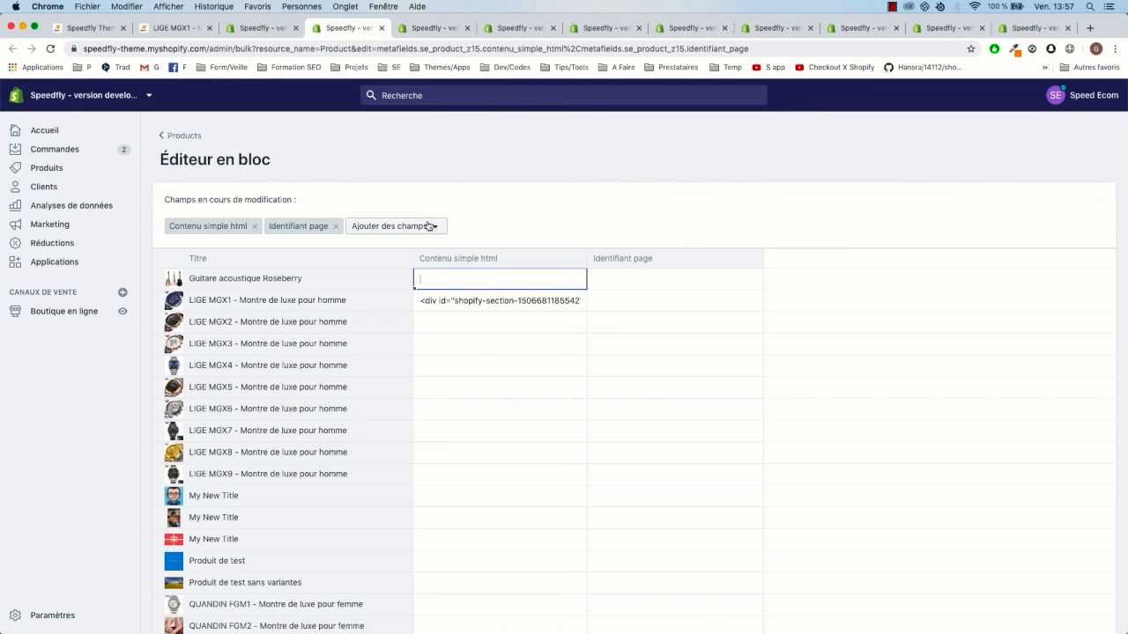
- Replace LIGE MGX1's simple HTML content with the copied image and text section code and save
click(490, 300)
triple_click(491, 301)
key(BackSpace)
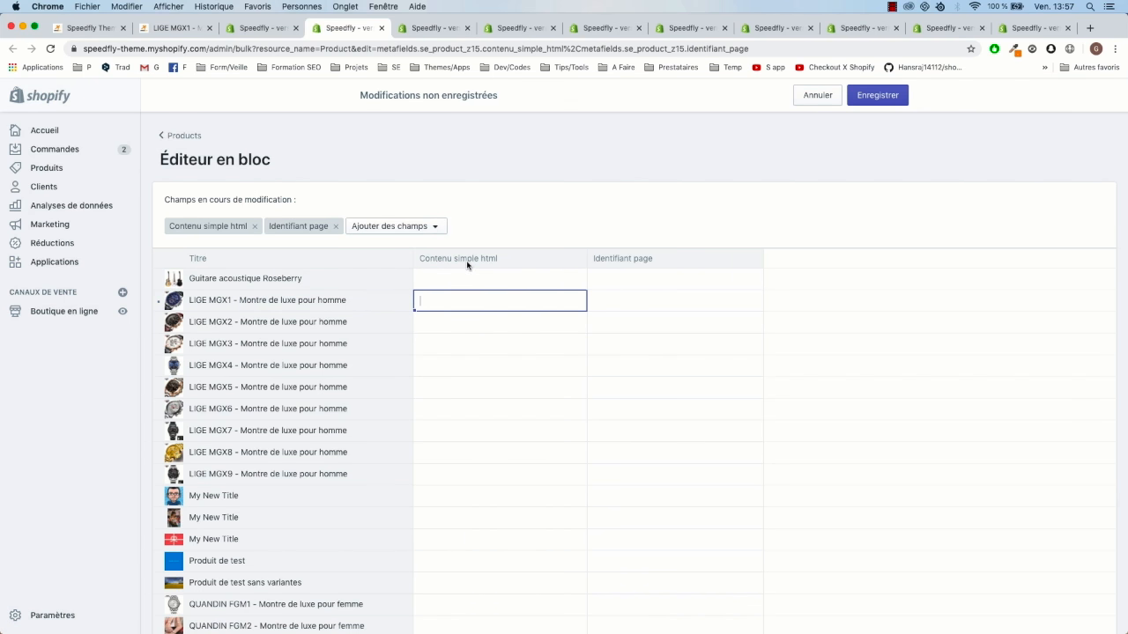
click(445, 303)
key(ctrl+v)
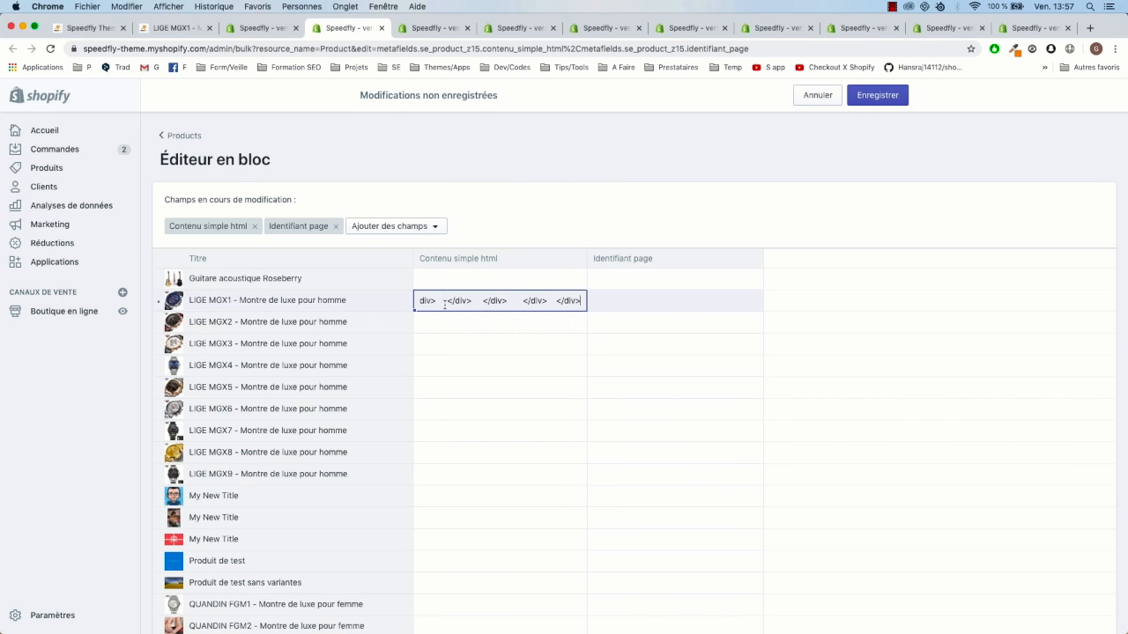
click(864, 99)
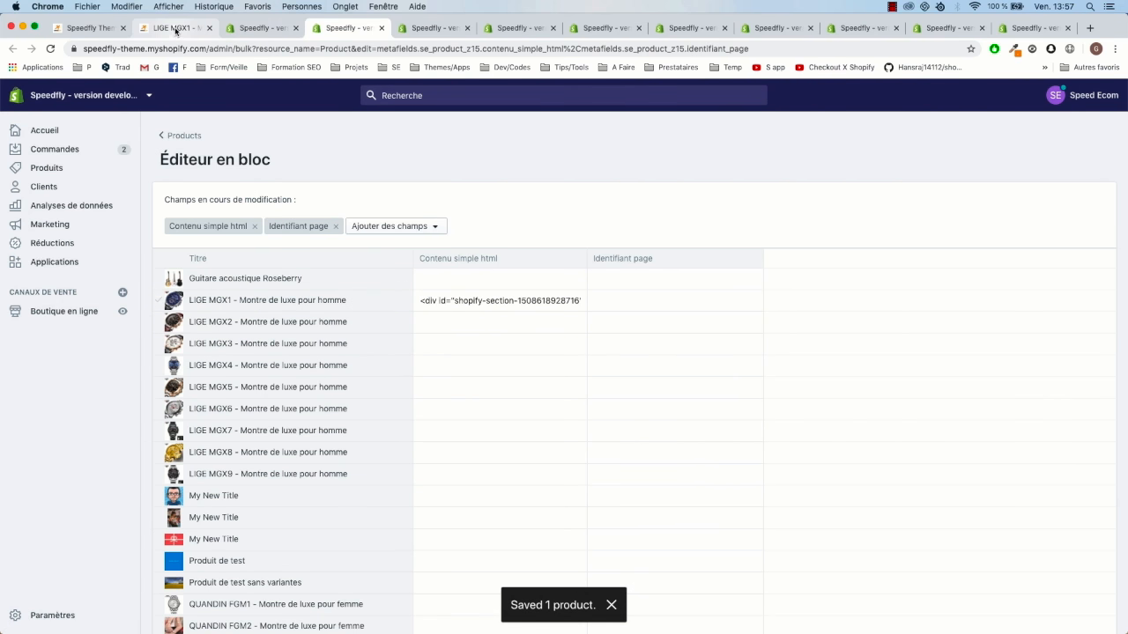
- Reload the LIGE MGX1 product page and examine the area between the recommended products and the footer
click(176, 30)
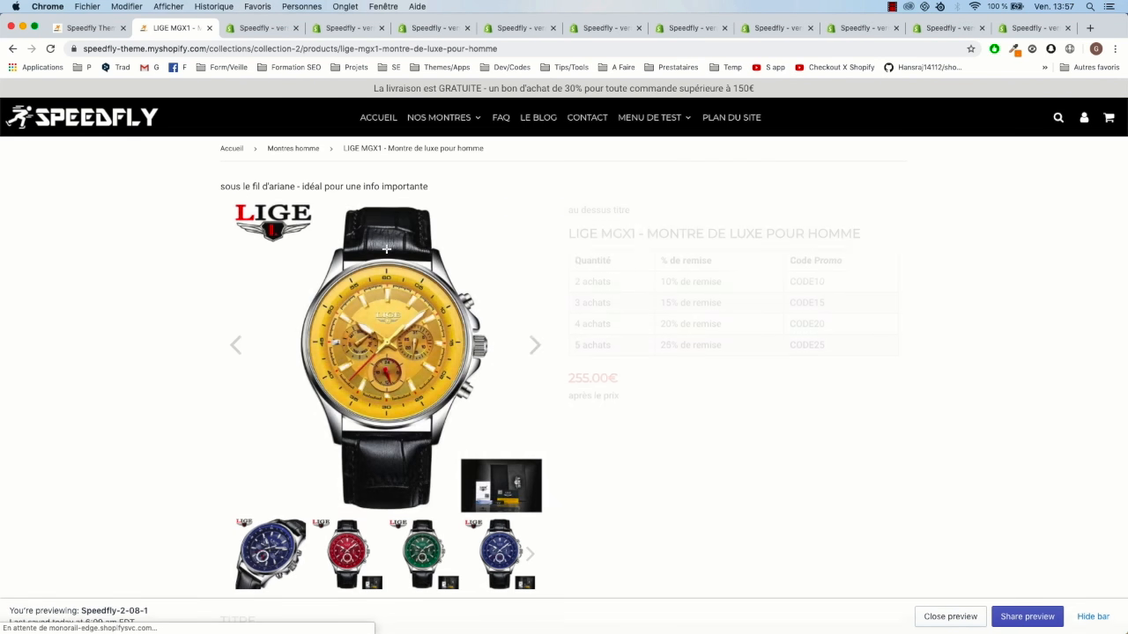
scroll(378, 268, down, 20)
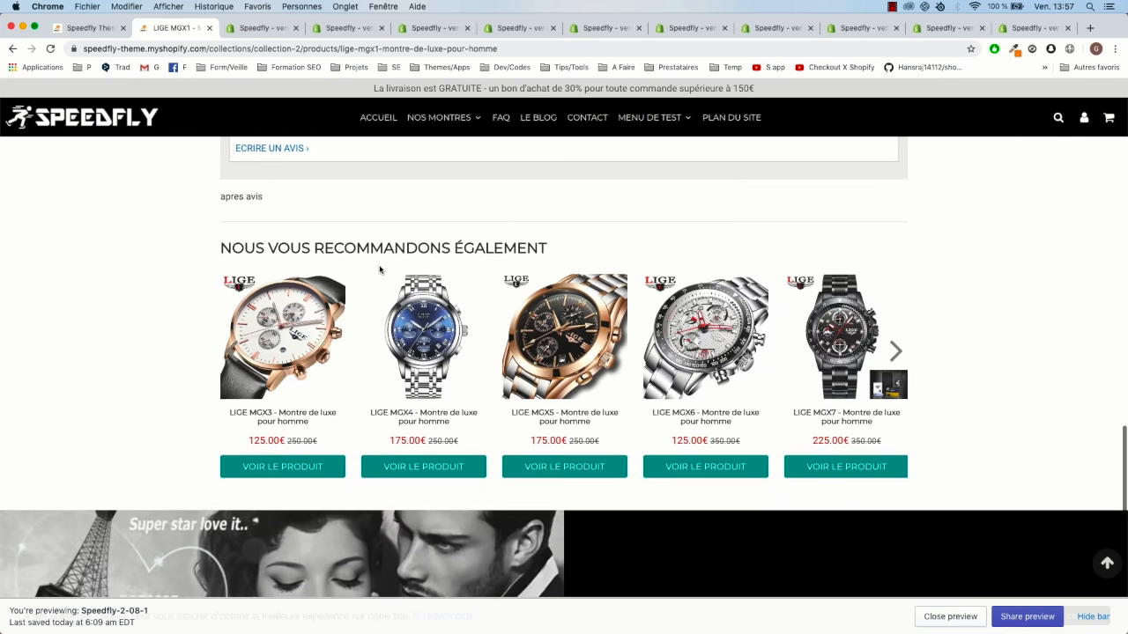
scroll(574, 241, up, 1)
scroll(588, 229, down, 1)
scroll(565, 284, up, 2)
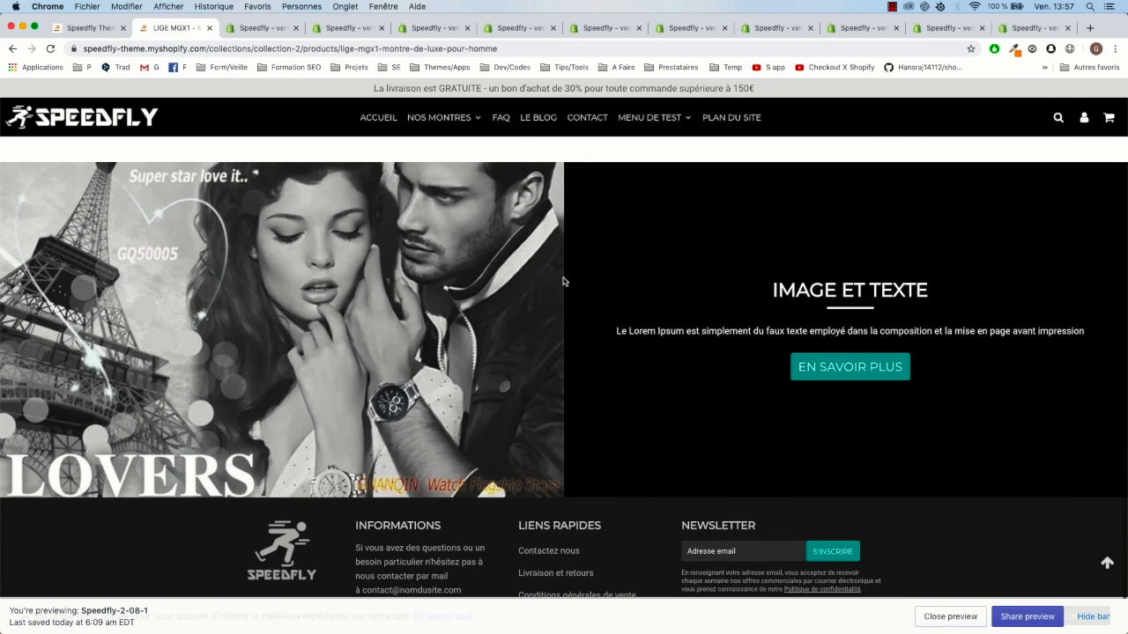
scroll(565, 282, up, 4)
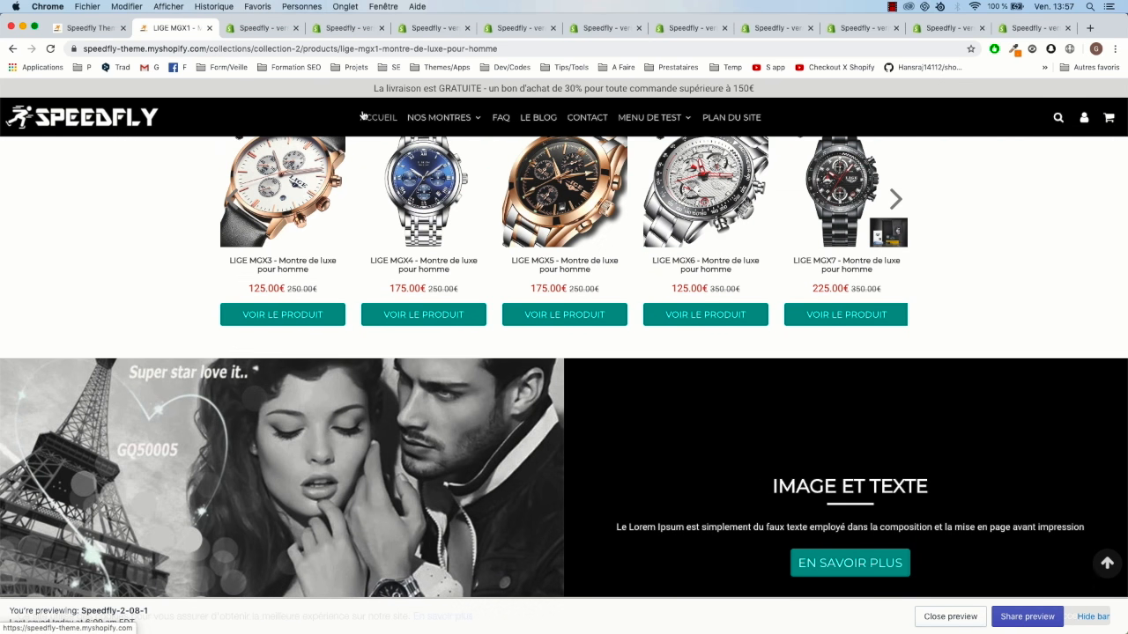
- Review LIGE MGX1's simple HTML content in the bulk editor for the "Avant le footer" zone
click(263, 28)
click(341, 29)
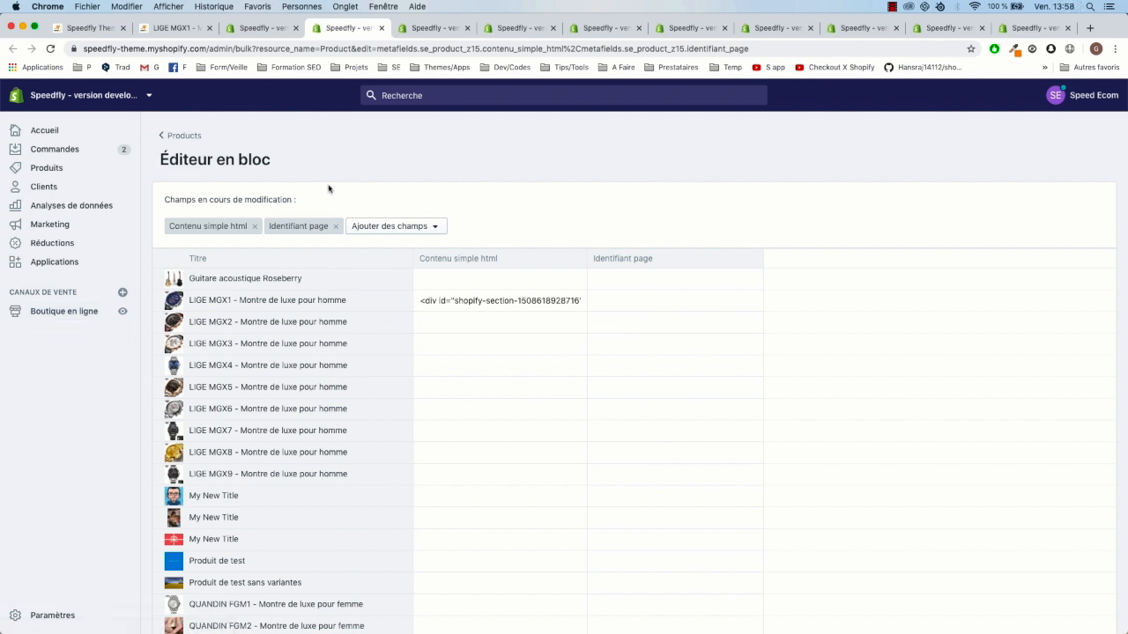
click(175, 29)
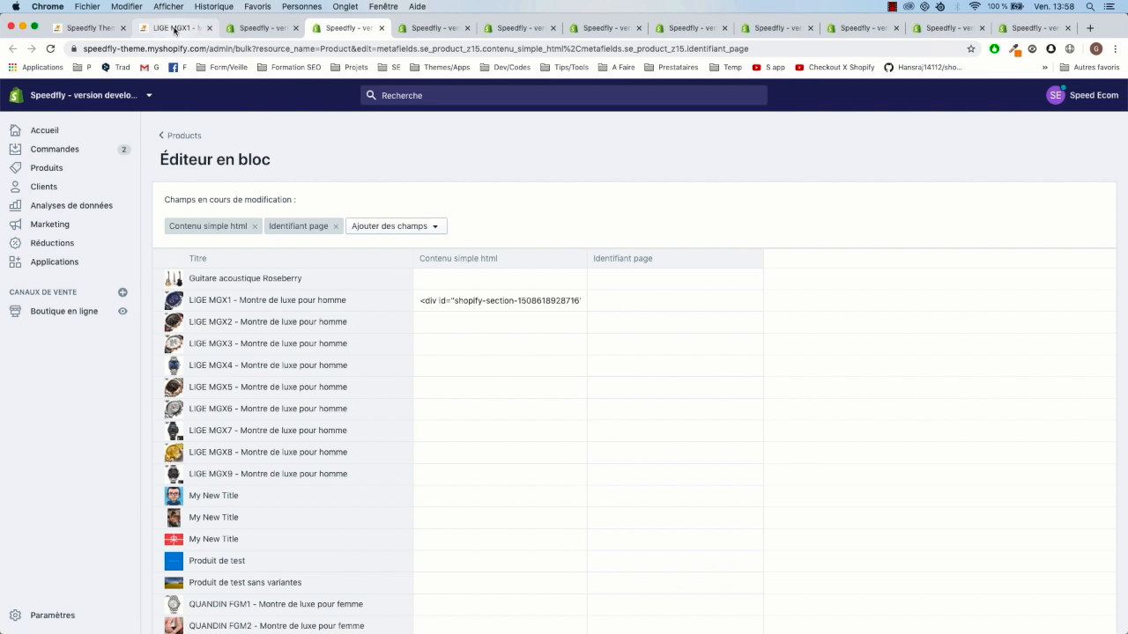
scroll(332, 253, up, 2)
- Return to the homepage and inspect the image in its top carousel
click(99, 31)
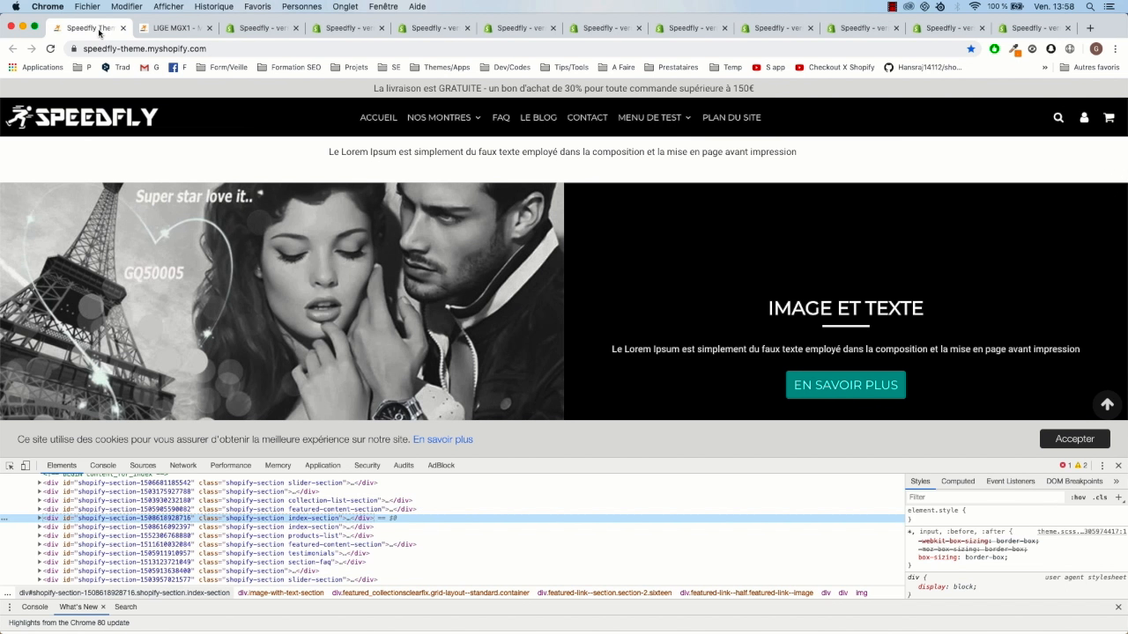
scroll(264, 191, up, 15)
key(super+shift+c)
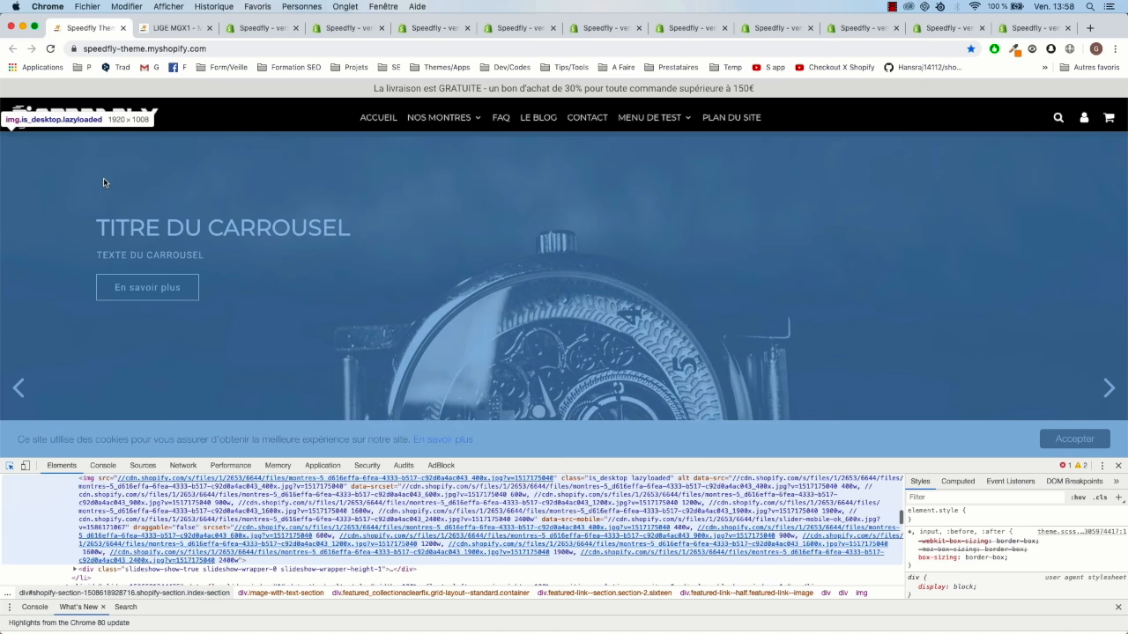
click(103, 182)
scroll(42, 537, up, 3)
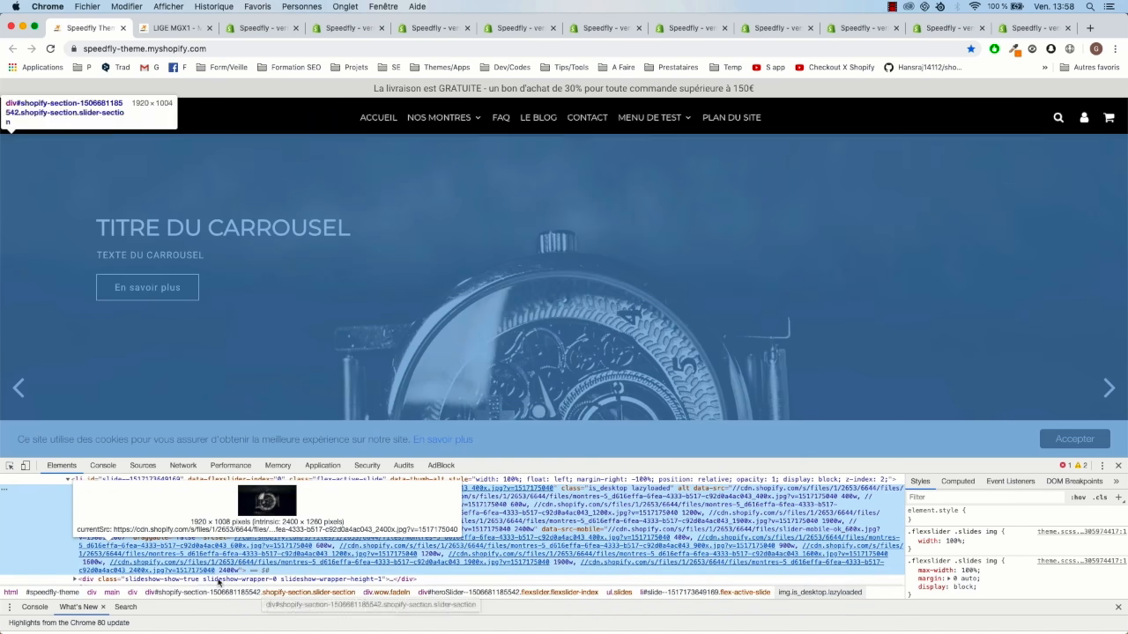
scroll(49, 536, up, 1)
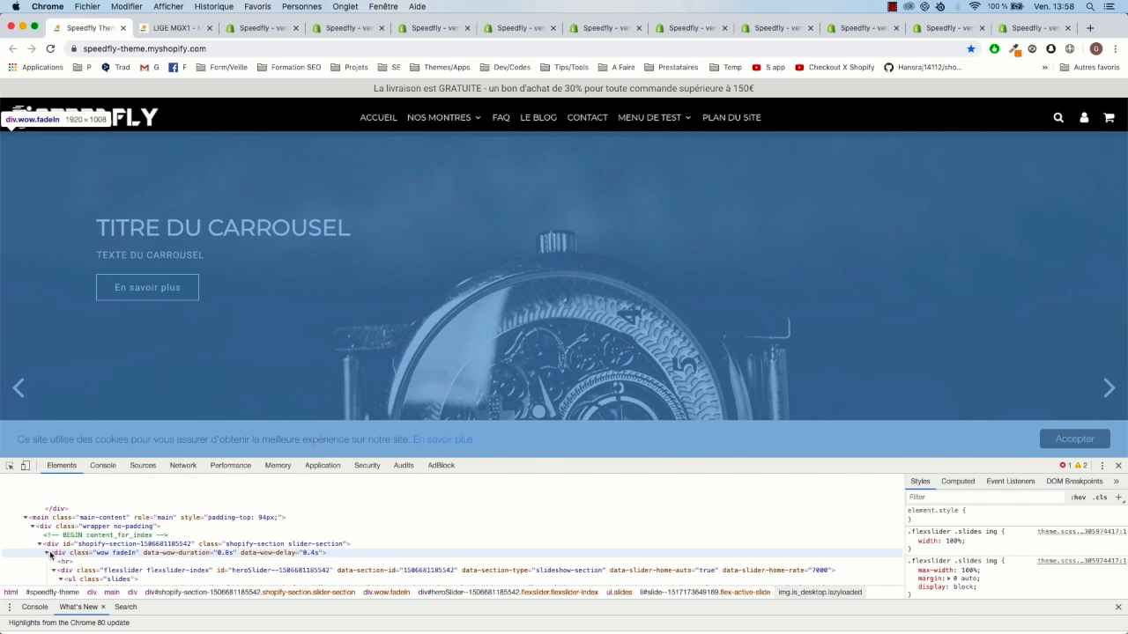
scroll(49, 553, down, 1)
click(41, 521)
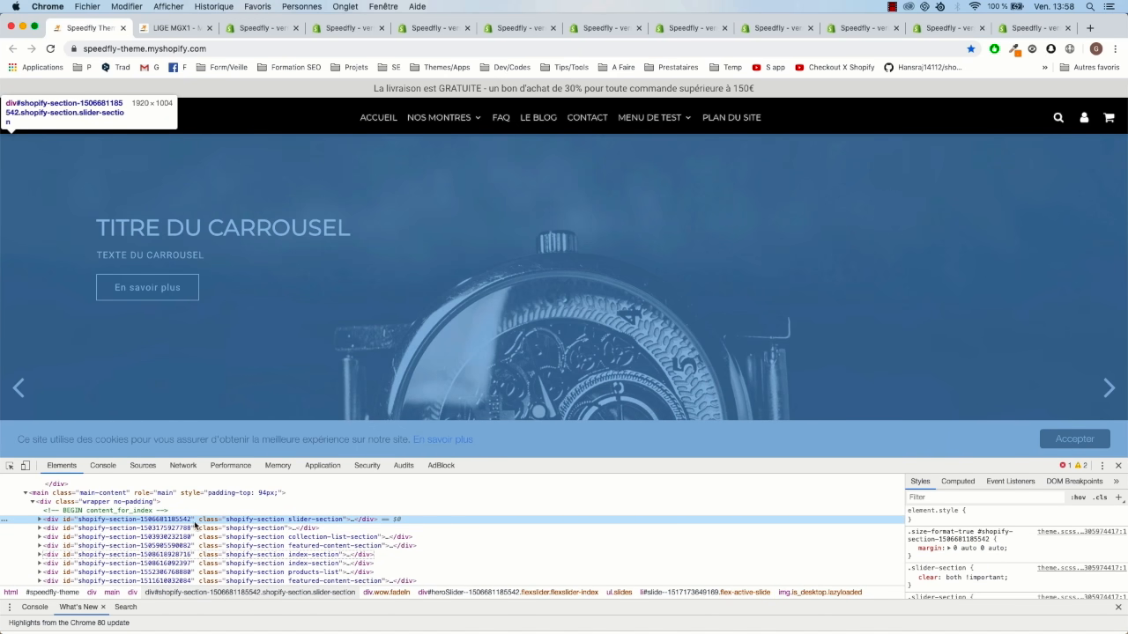
right_click(195, 525)
mouse_move(215, 494)
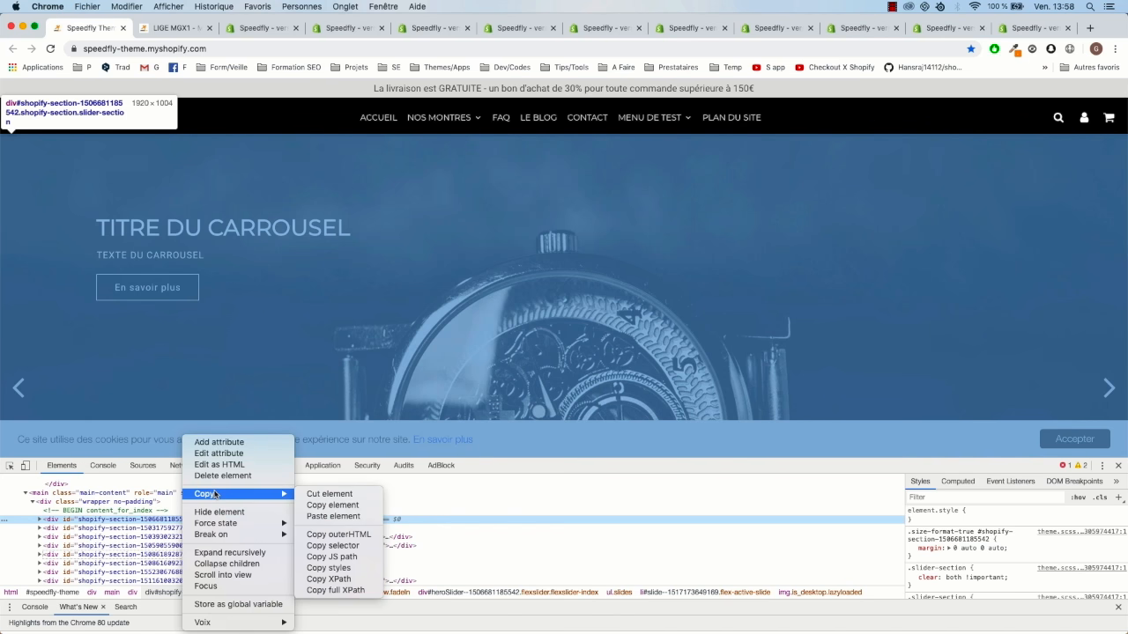
click(342, 535)
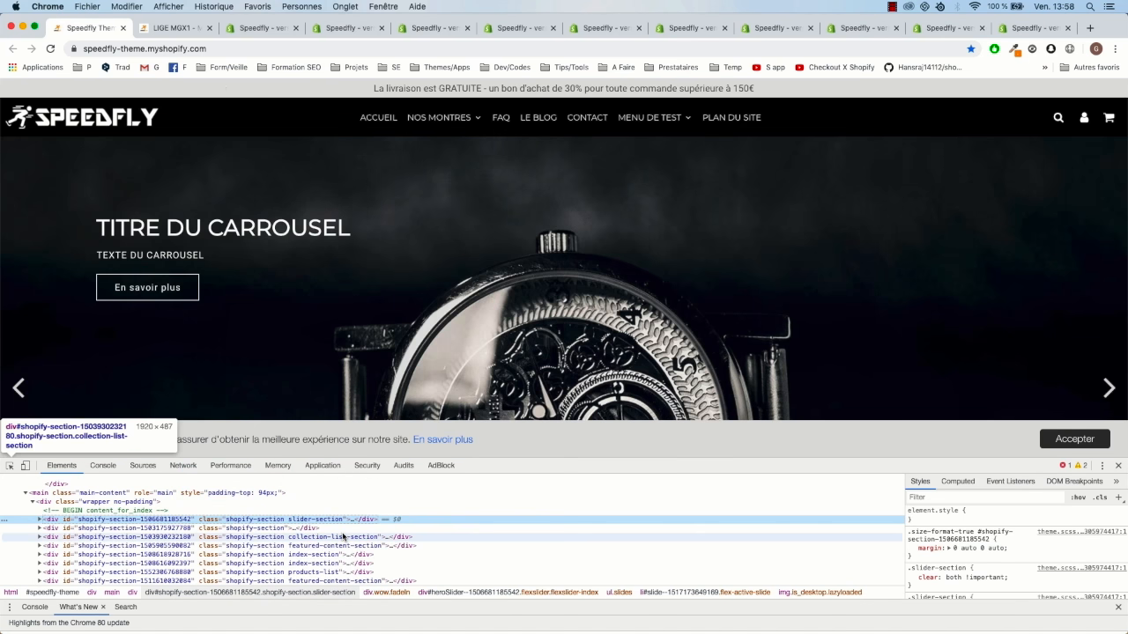
- Insert the copied carousel code as LIGE MGX1's simple HTML content for the "Sous le header" zone, save, and view its product page
click(258, 28)
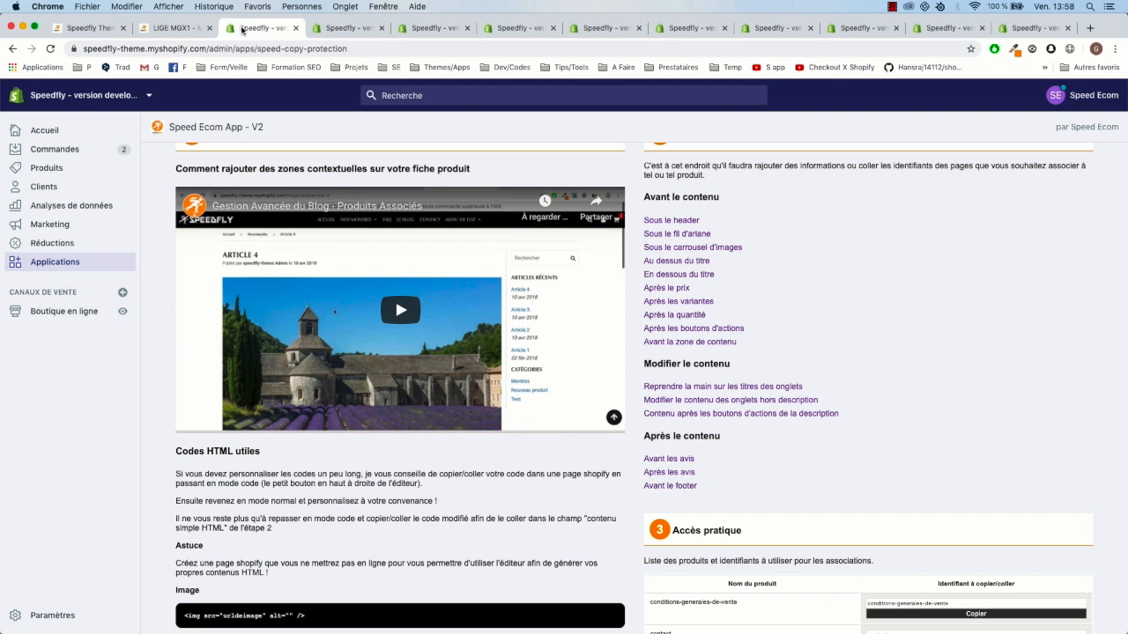
click(678, 222)
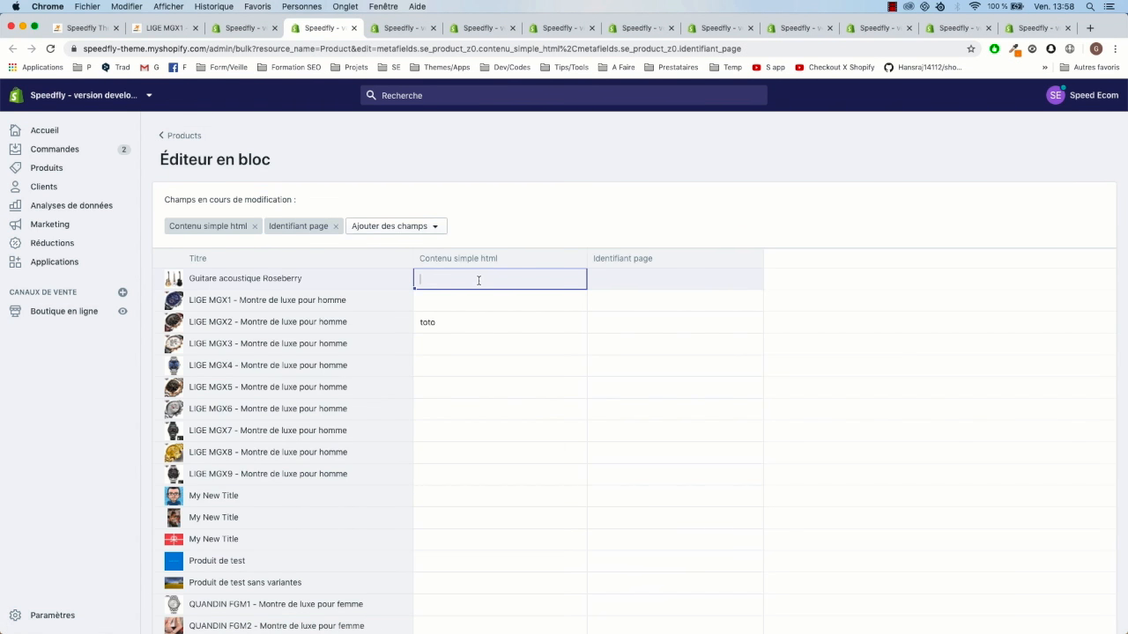
click(458, 280)
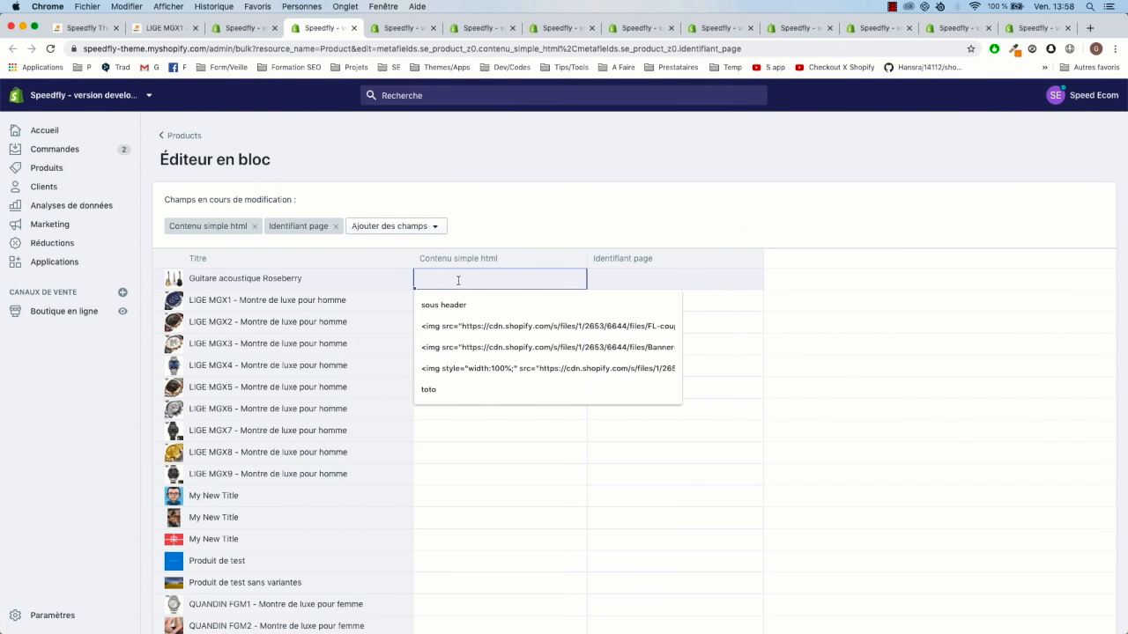
click(391, 306)
click(478, 301)
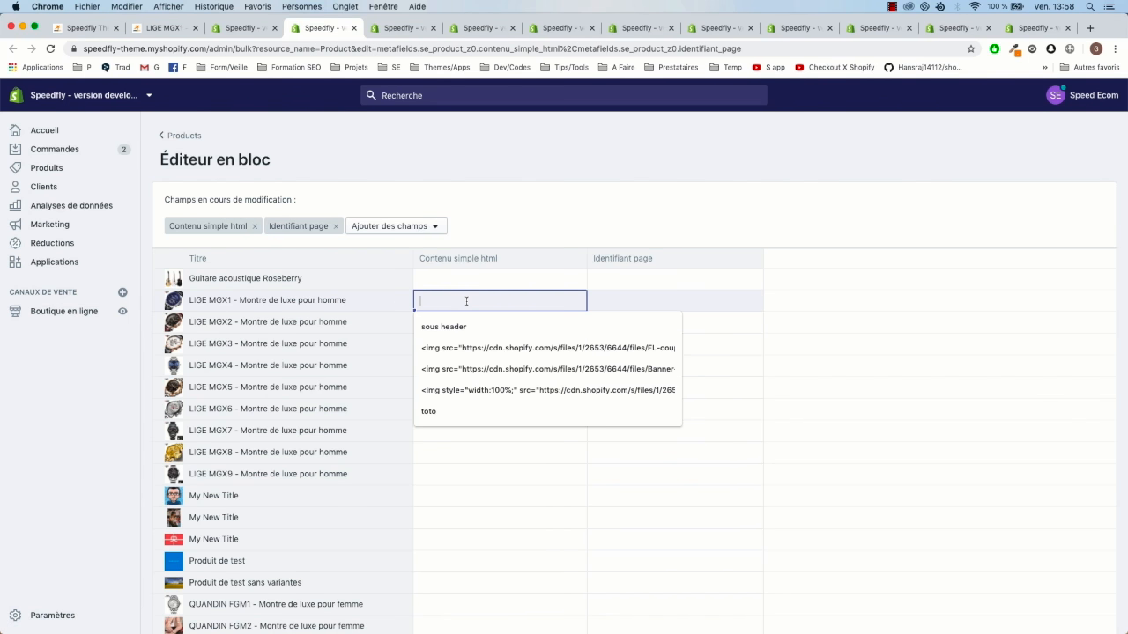
key(super+v)
click(876, 94)
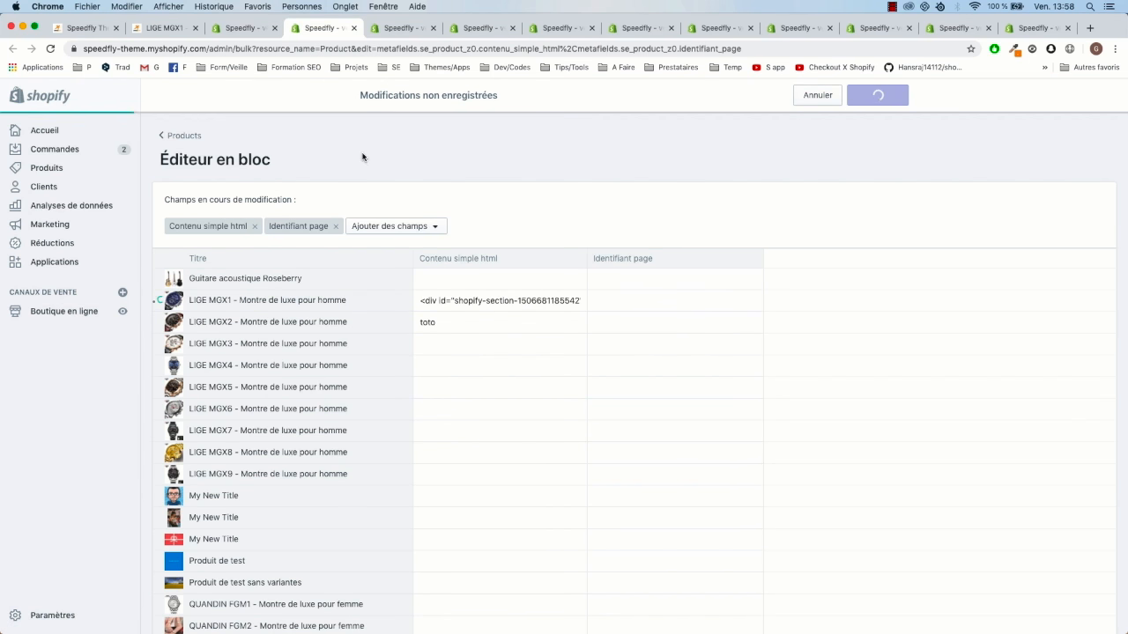
click(163, 28)
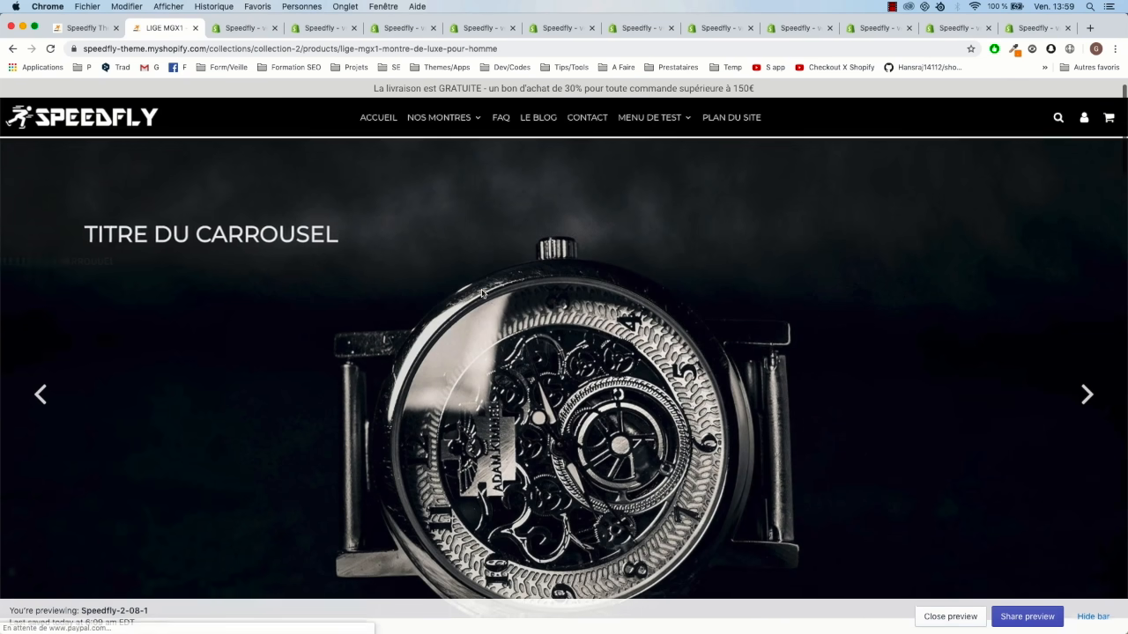
scroll(439, 288, down, 3)
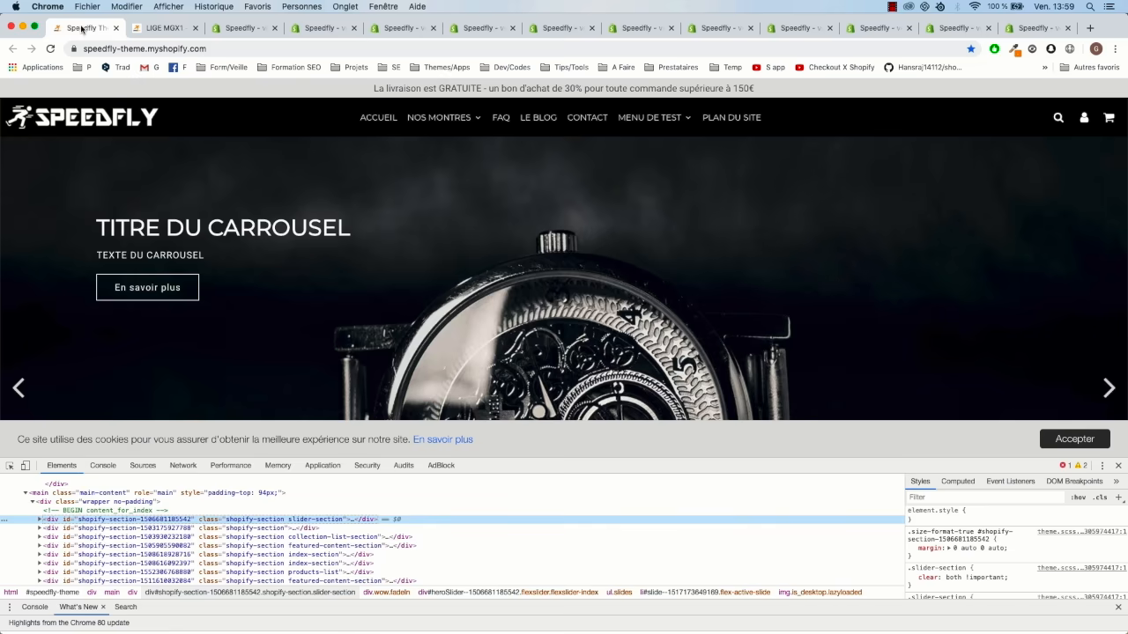
- Inspect the homepage's "Témoignages" section and copy the outer HTML of its whole testimonials container
scroll(188, 306, down, 20)
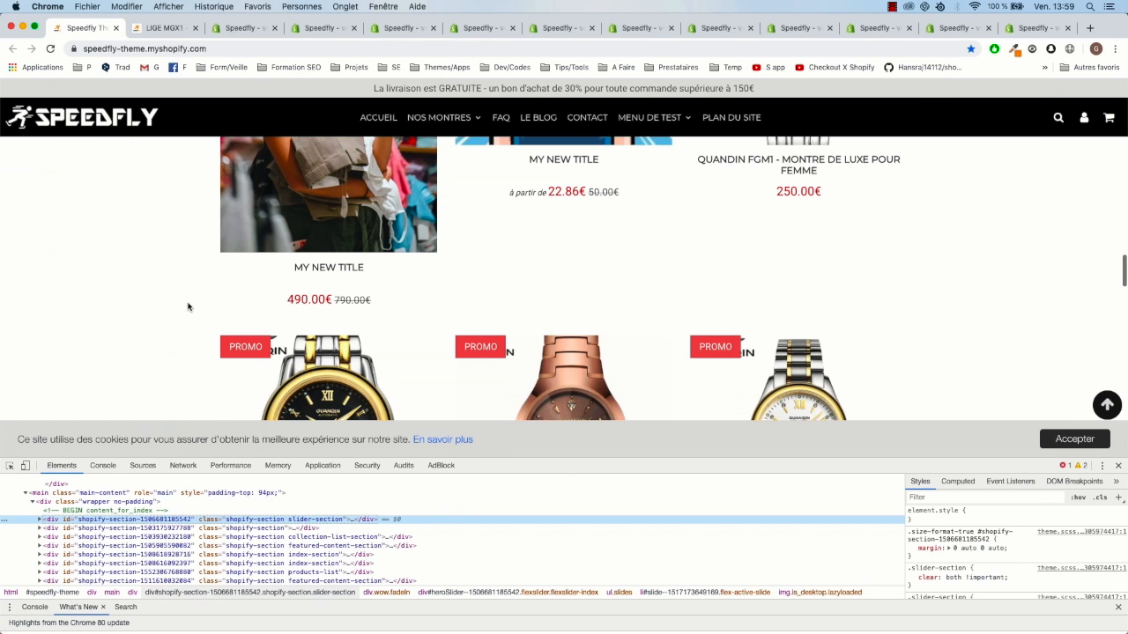
scroll(211, 296, down, 2)
click(11, 464)
click(118, 197)
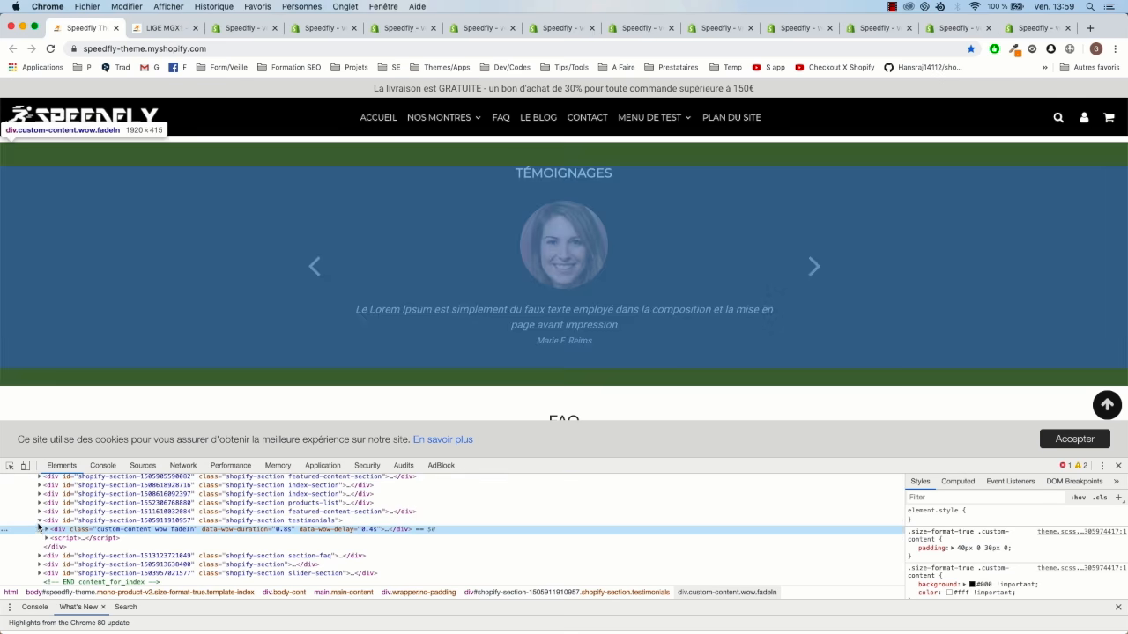
click(39, 521)
right_click(49, 520)
mouse_move(76, 498)
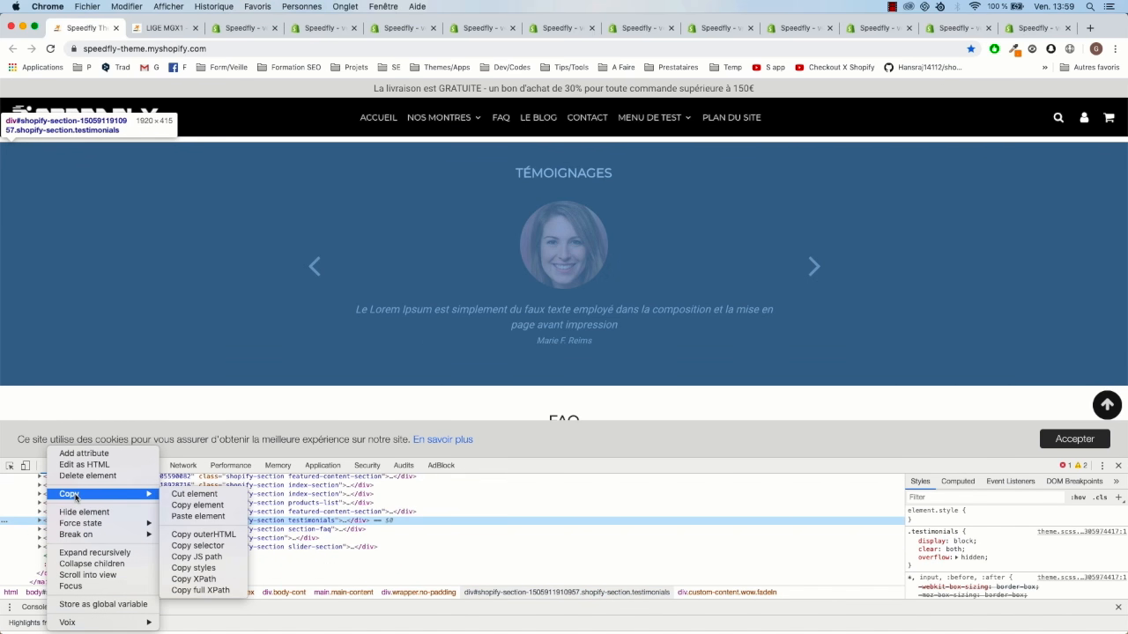
click(201, 534)
- Replace LIGE MGX1's simple HTML content for the "Sous le header" zone with the copied testimonials code and save
click(229, 30)
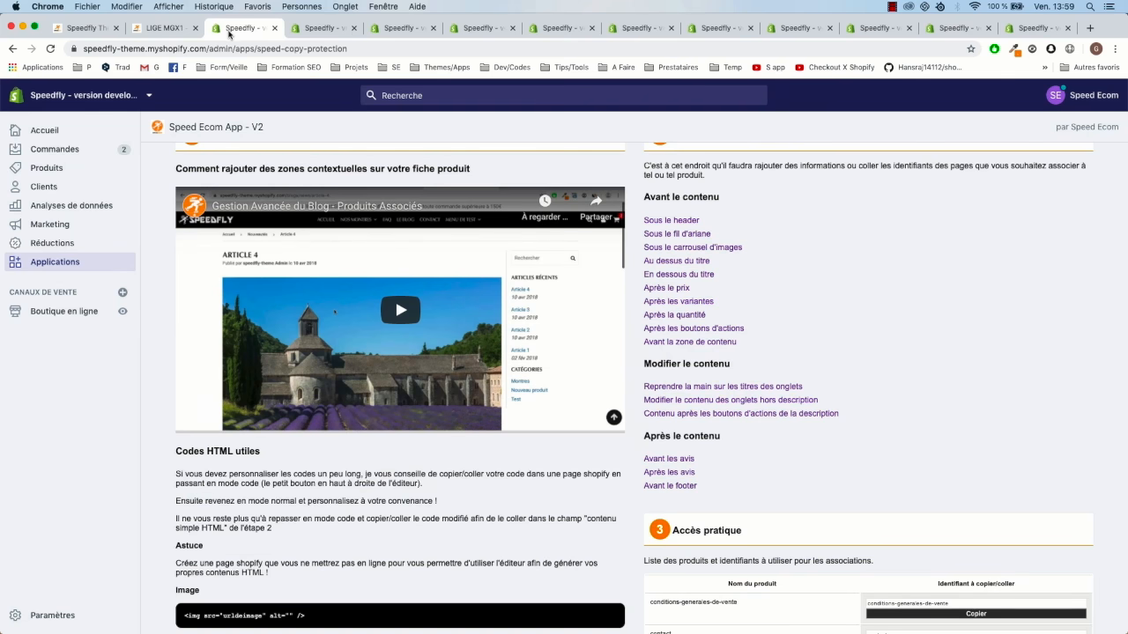
click(324, 28)
click(529, 300)
key(super+a)
key(super+v)
click(878, 95)
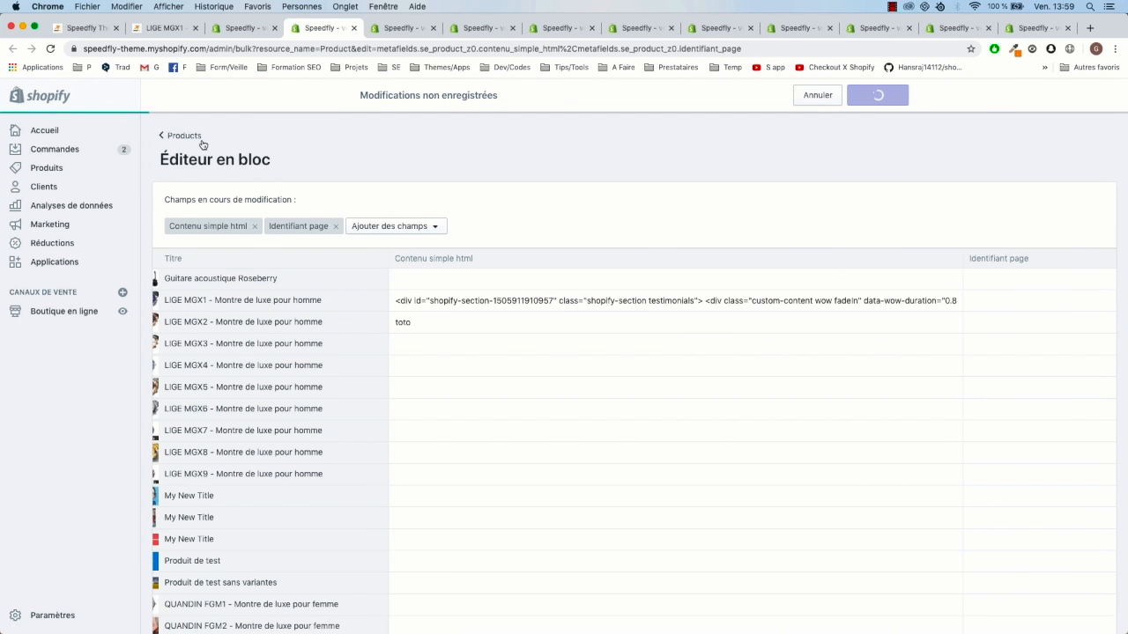
- Reload the LIGE MGX1 product page, try the testimonials carousel under the header, and look through the page below it
click(147, 30)
key(super+r)
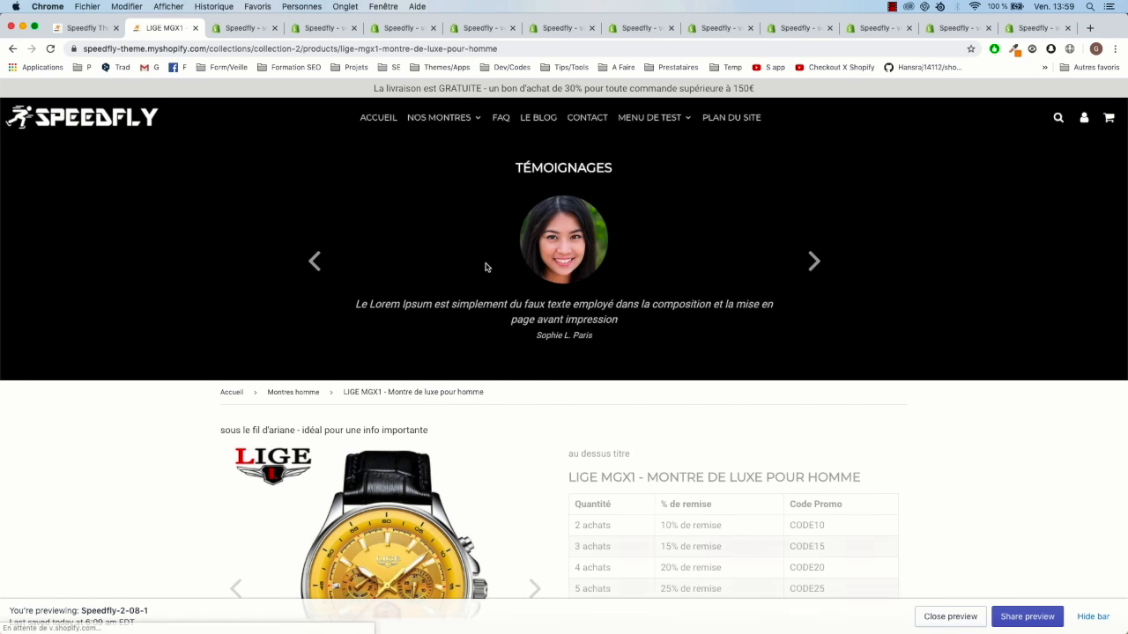
click(814, 263)
click(813, 262)
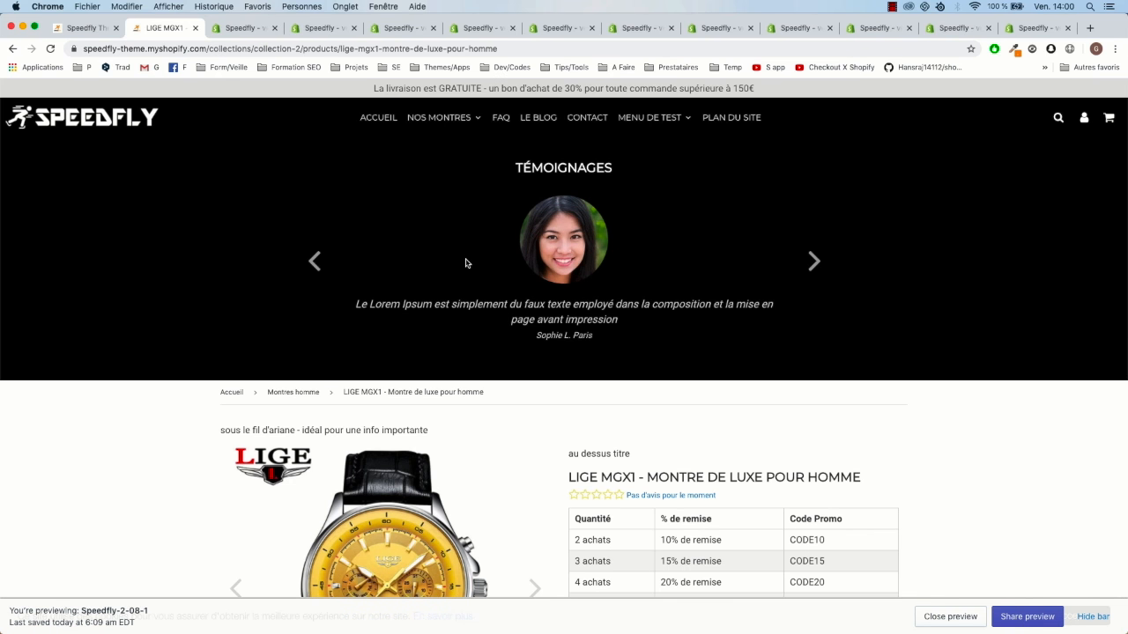
scroll(449, 352, down, 5)
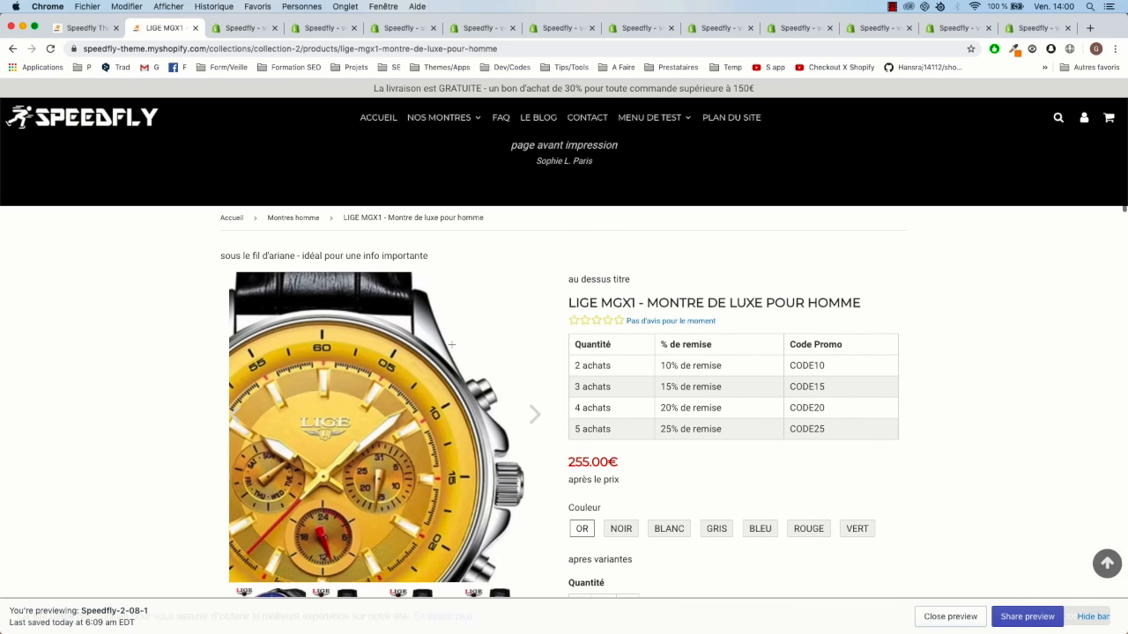
scroll(447, 338, down, 15)
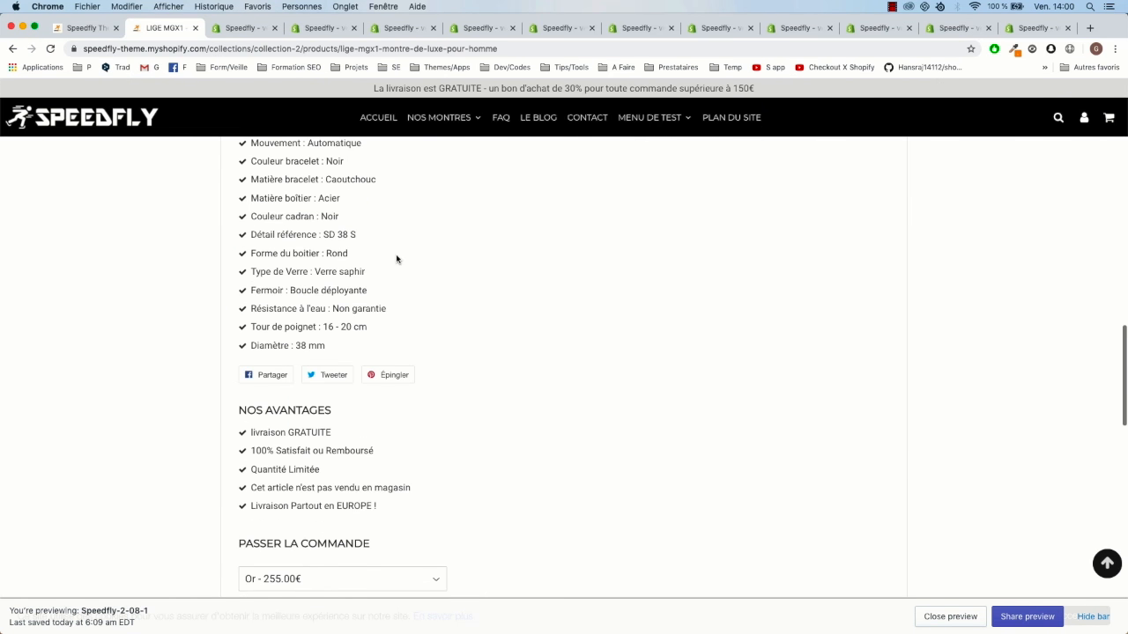
- Copy the image snippet <img src="urldeimage" alt="" /> from the "Codes HTML utiles" in Speed Ecom App
click(103, 33)
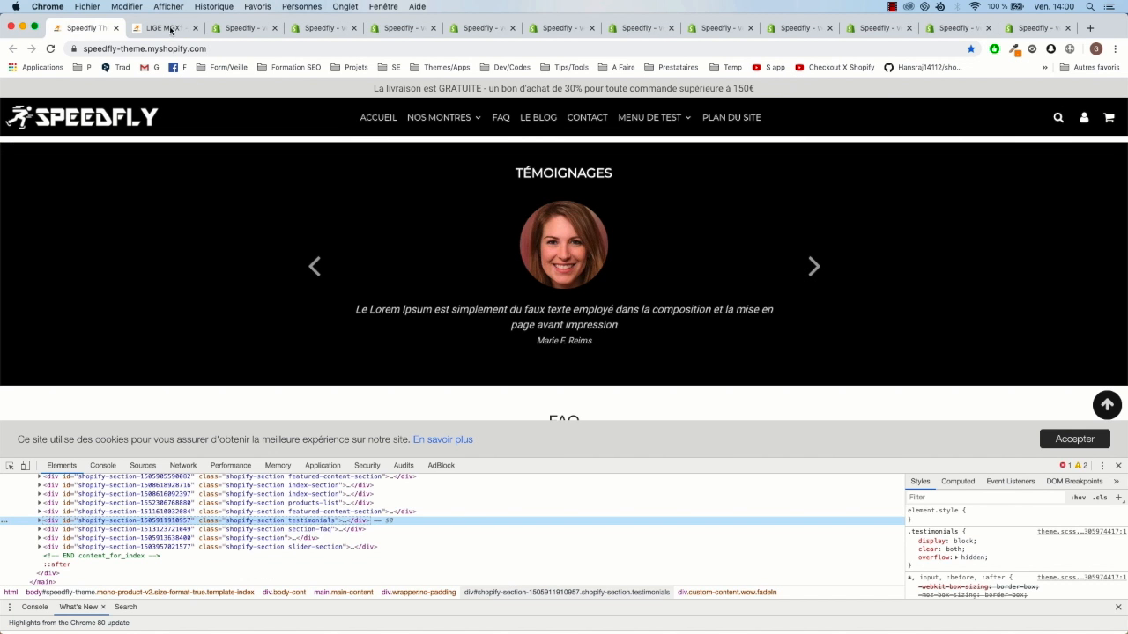
click(168, 30)
click(232, 30)
scroll(294, 385, down, 5)
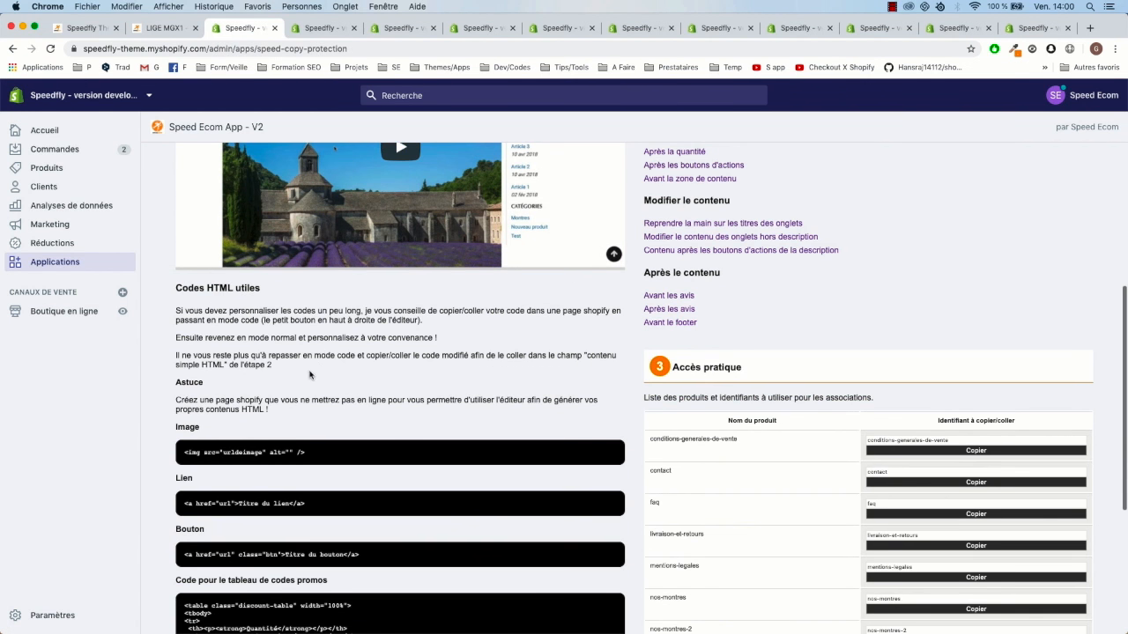
drag(312, 259, 166, 256)
click(323, 270)
drag(308, 260, 186, 259)
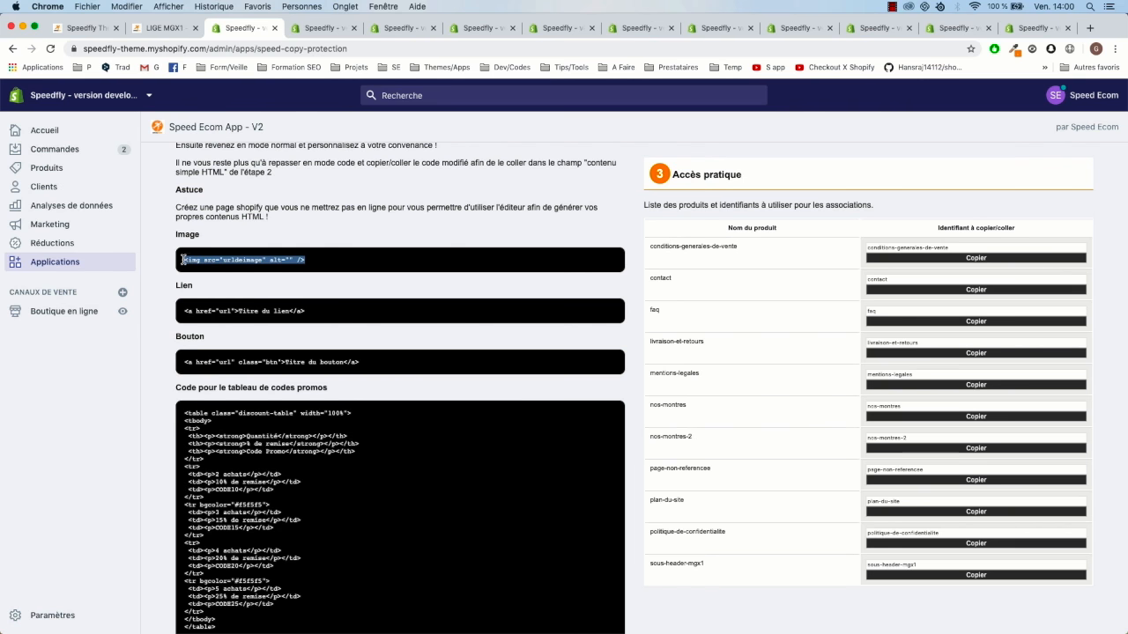
- Replace LIGE MGX1's simple HTML content with <img src="urldeimage" alt="" /> for the "Sous le header" zone and save
click(168, 30)
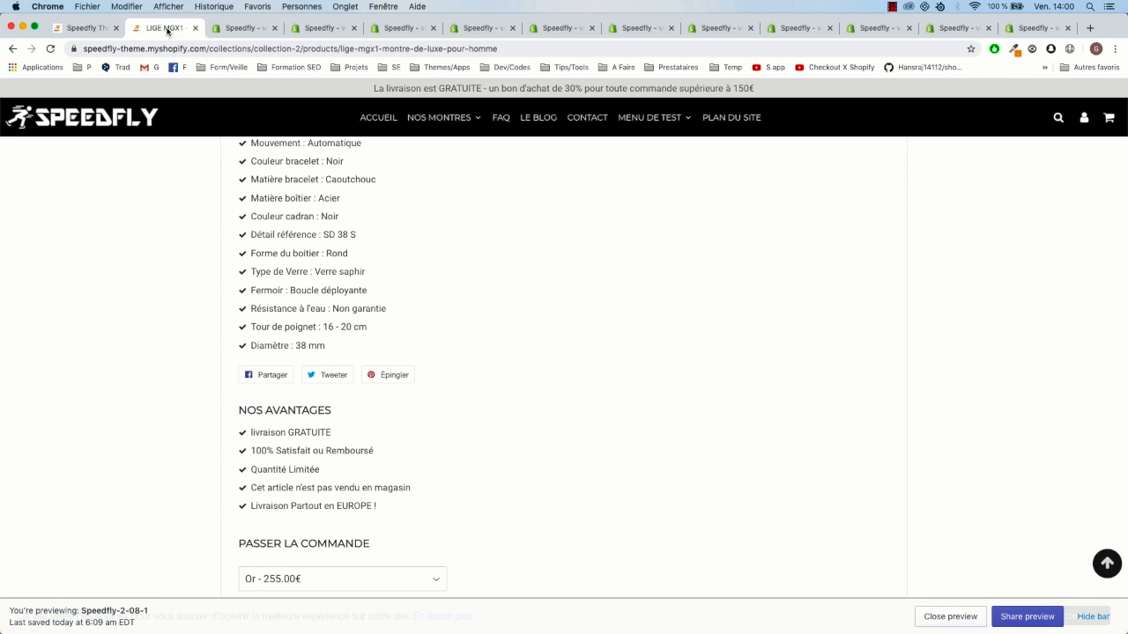
click(306, 33)
triple_click(493, 300)
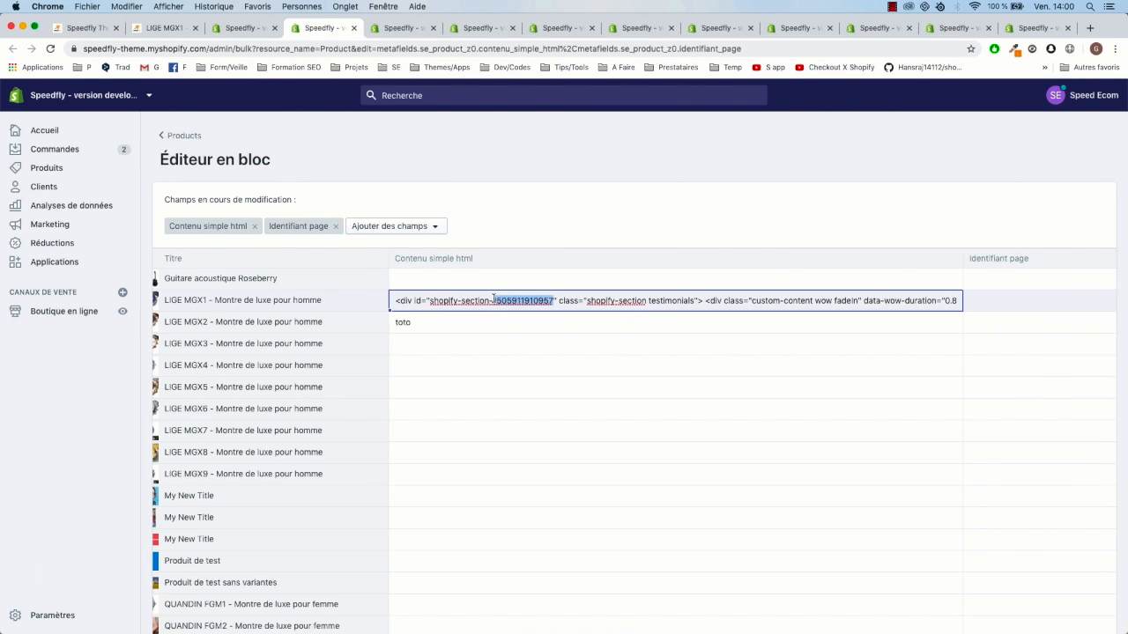
key(BackSpace)
key(super+v)
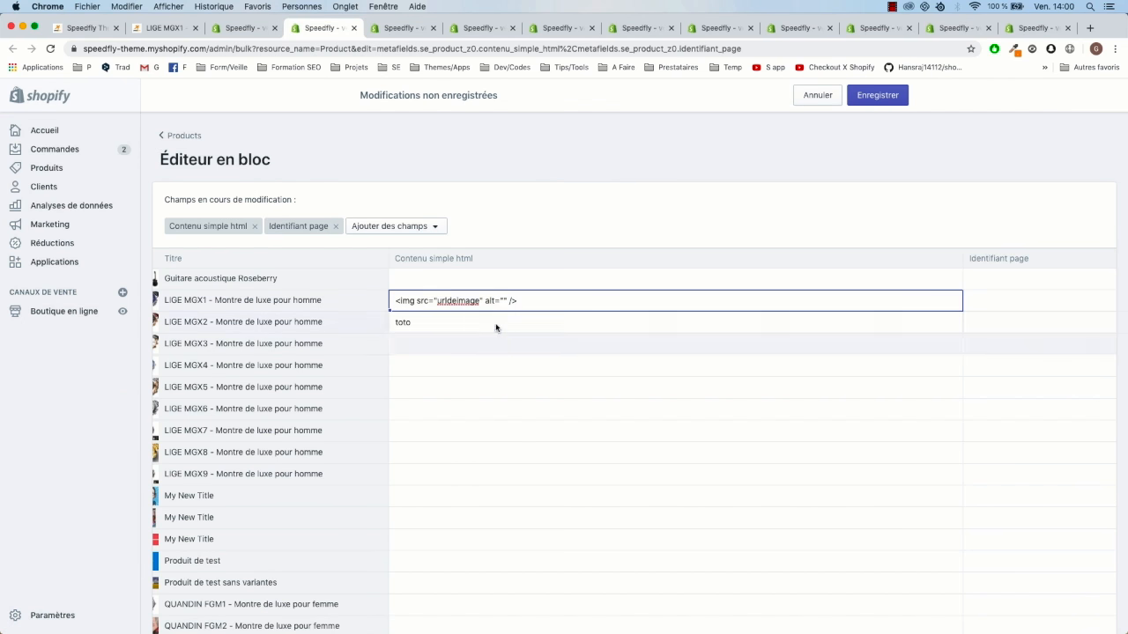
double_click(456, 302)
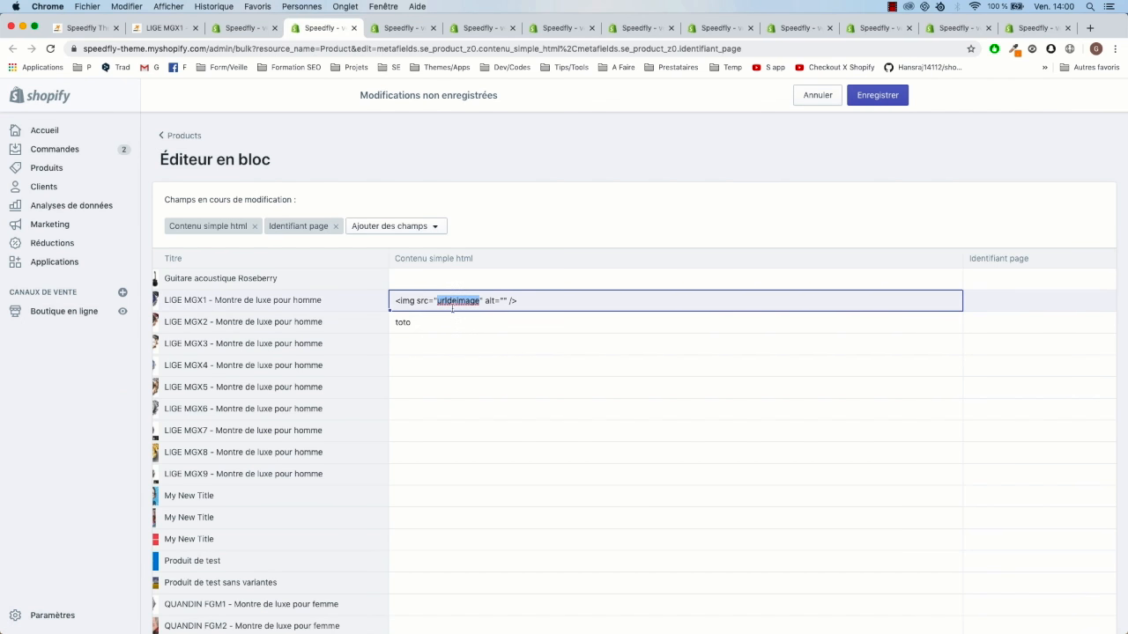
click(456, 301)
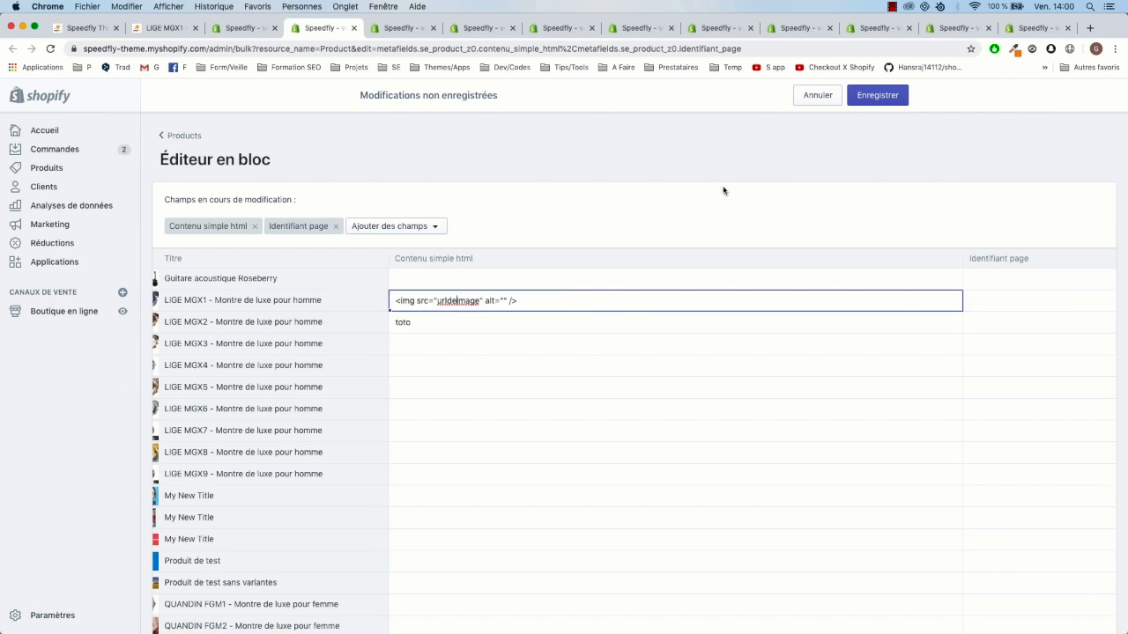
click(884, 98)
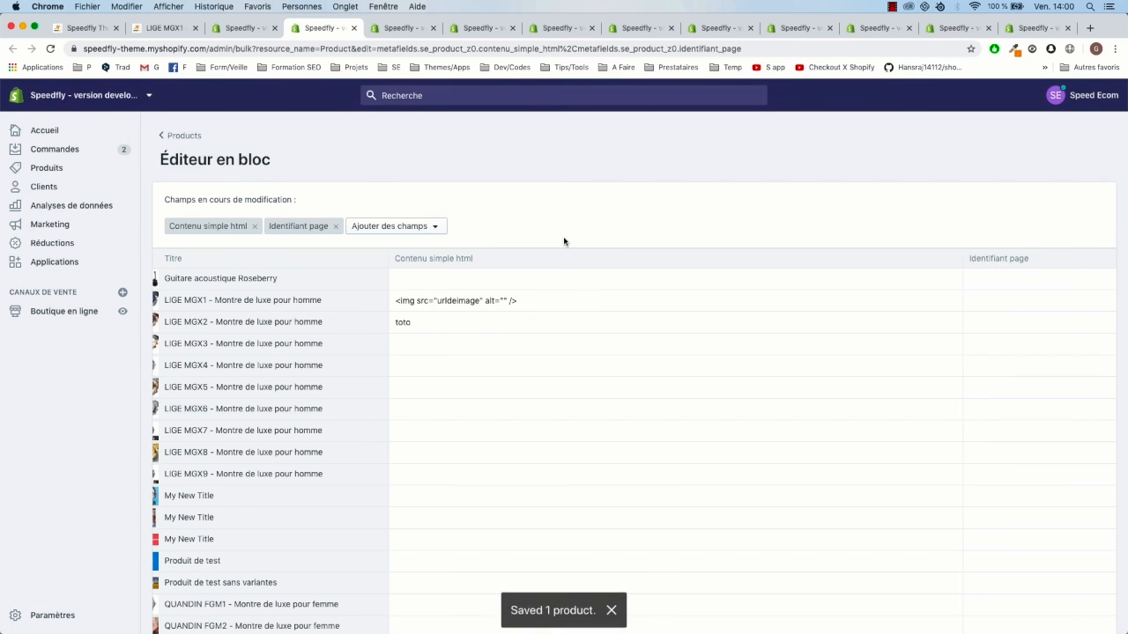
- Copy the URL of montre-mobile3.jpg from the shop's files and substitute it for urldeimage in LIGE MGX1's simple HTML content
super+click(54, 611)
click(373, 29)
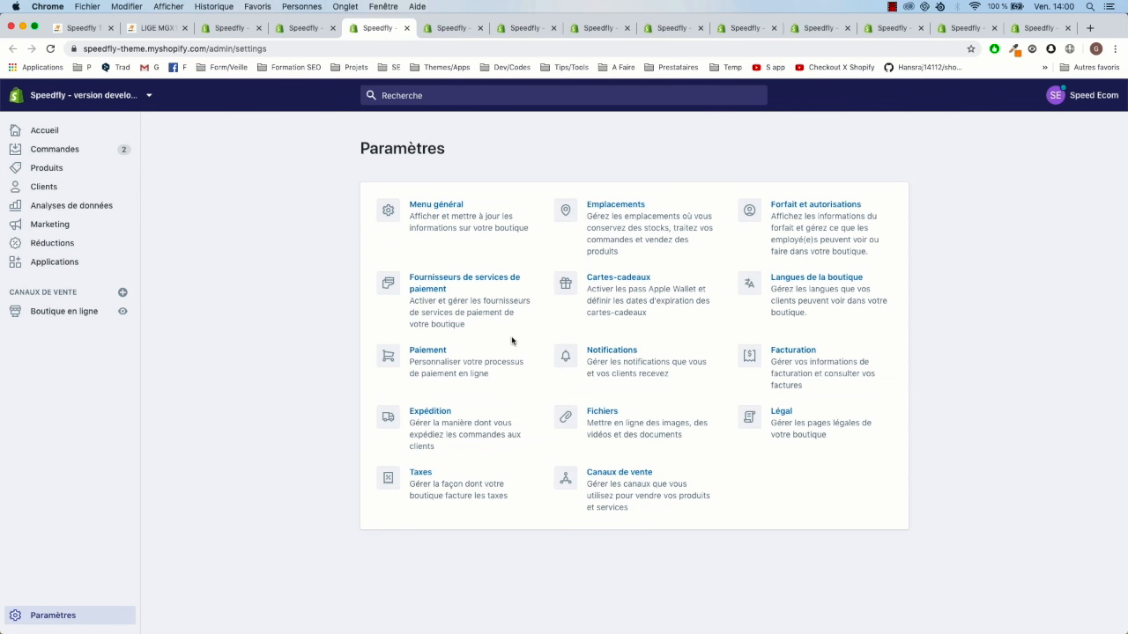
click(618, 429)
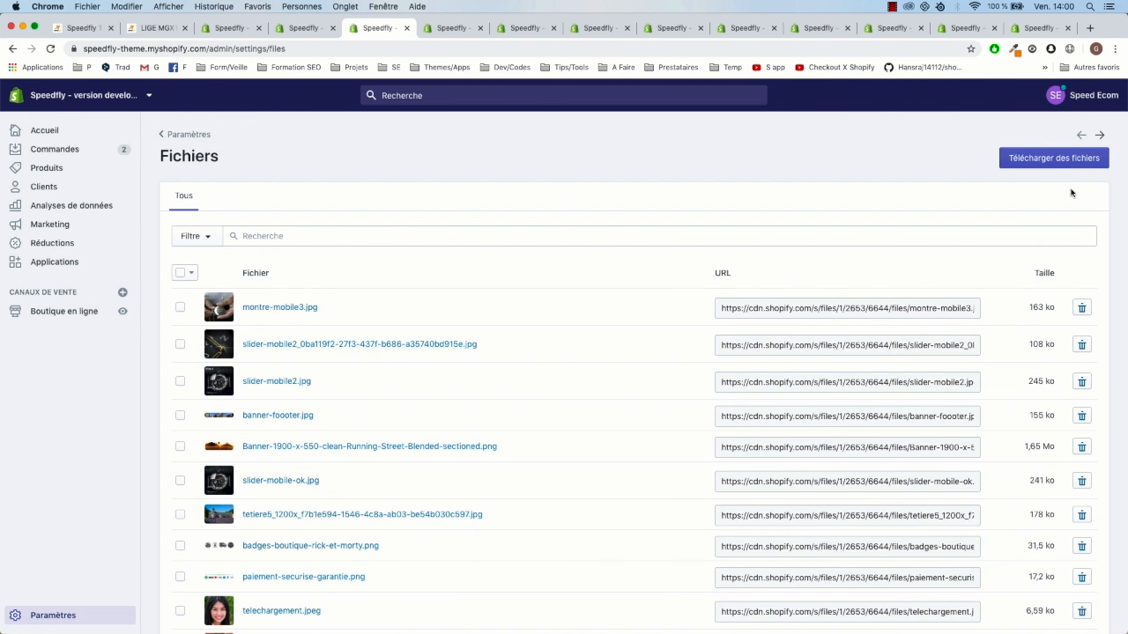
click(778, 308)
click(778, 308)
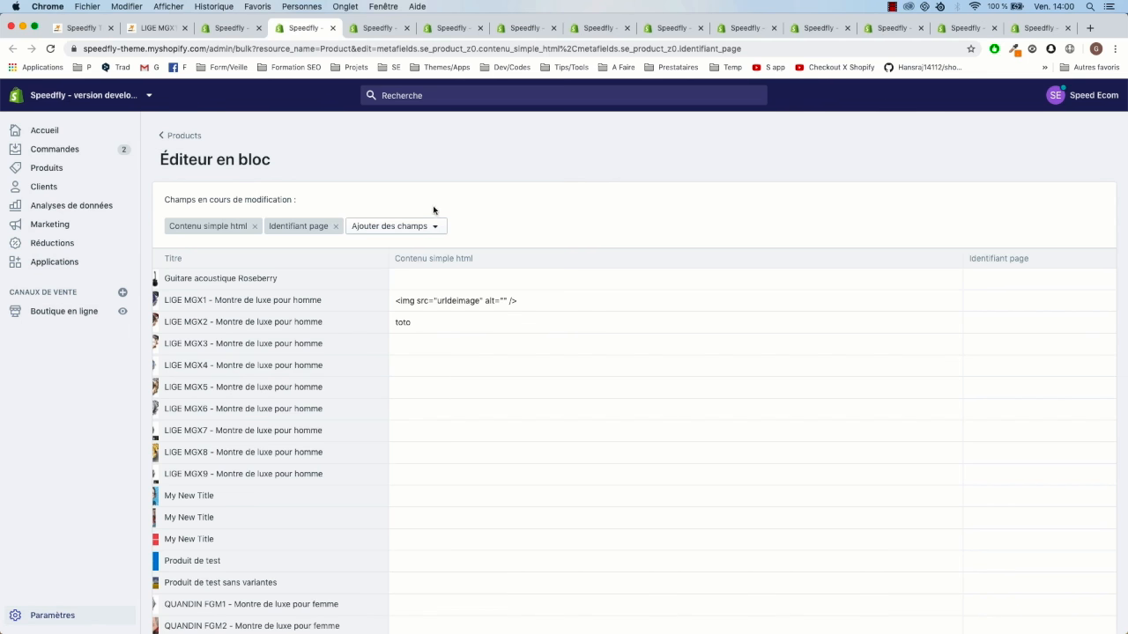
double_click(456, 300)
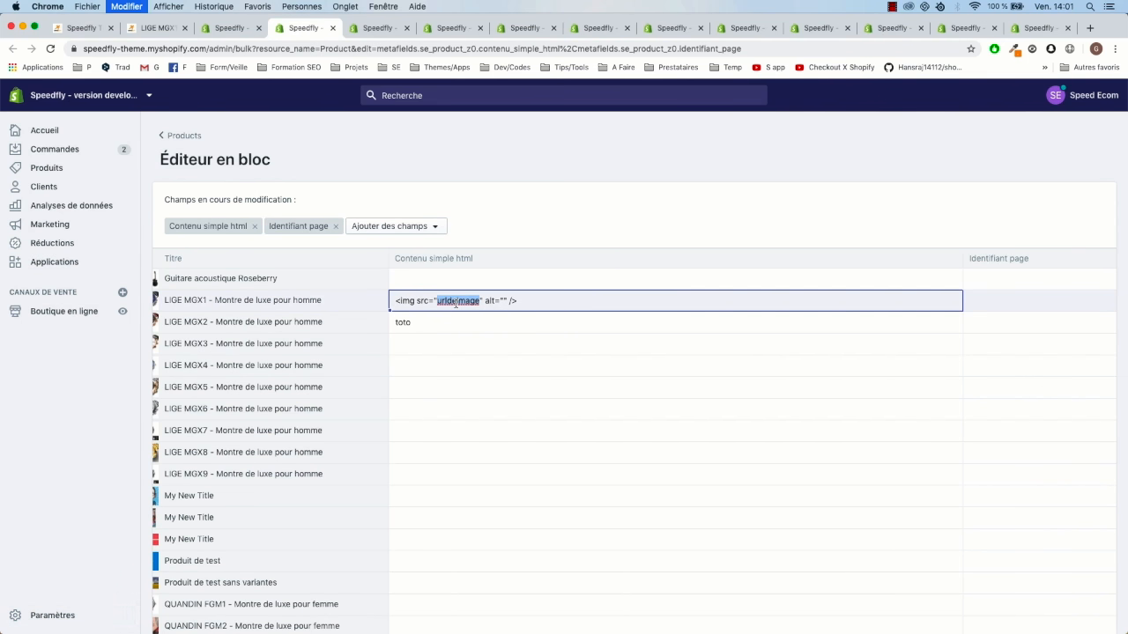
key(super+v)
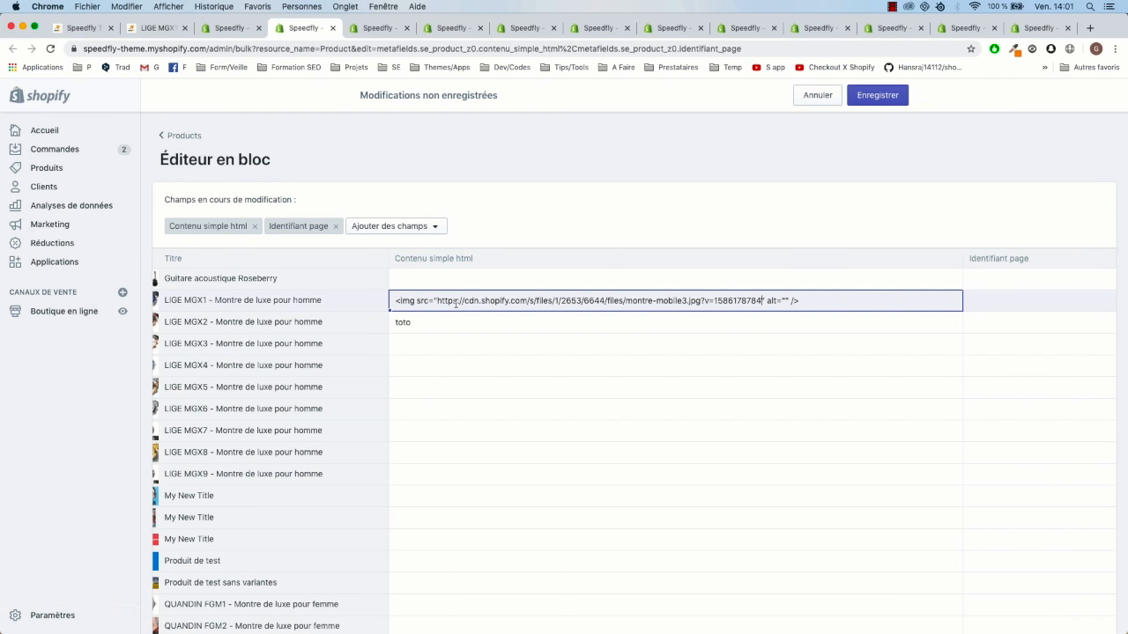
- Save LIGE MGX1's image content and reload its product page to check the zone under the header
click(868, 100)
click(158, 29)
scroll(324, 254, up, 15)
click(324, 255)
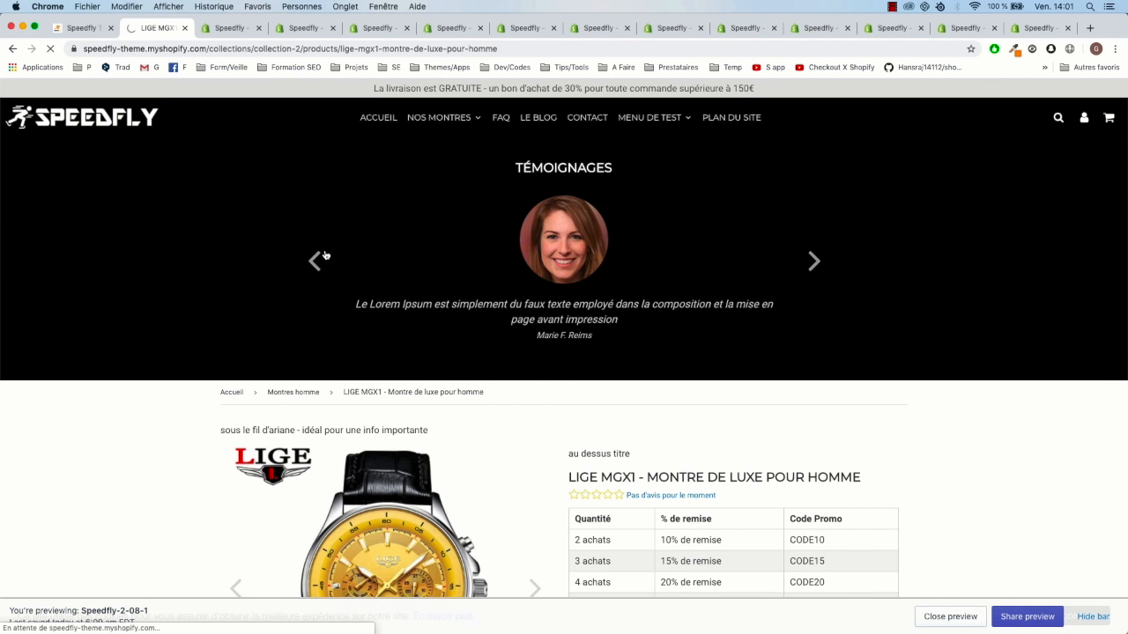
key(super+r)
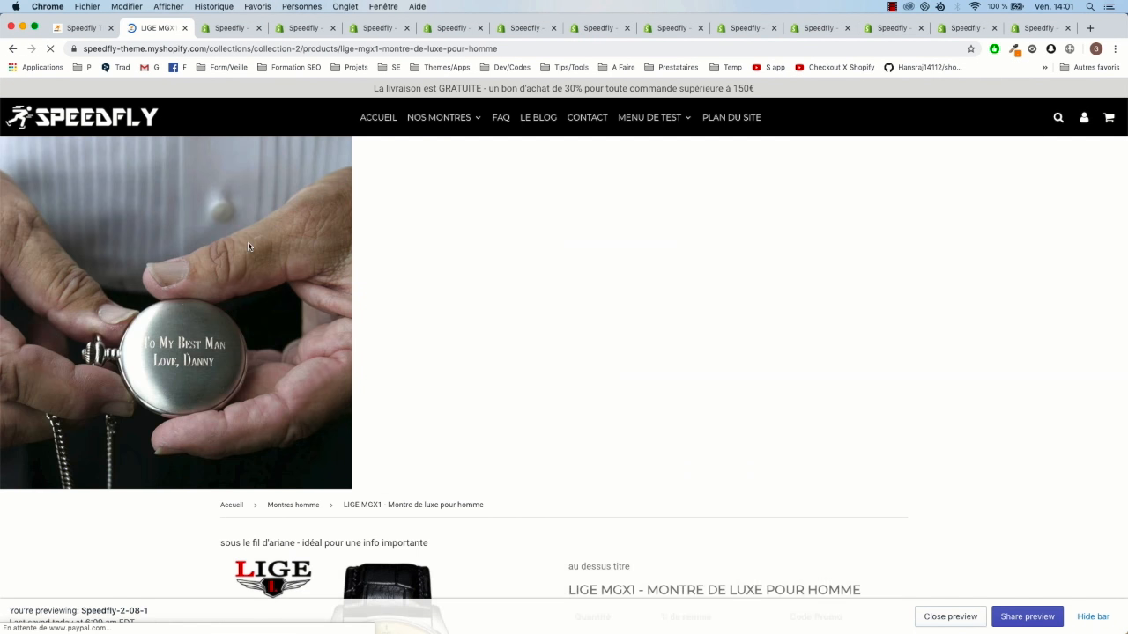
- Copy the link snippet <a href="url">Titre du lien</a> from Speed Ecom App and replace LIGE MGX1's simple HTML content with it
click(220, 30)
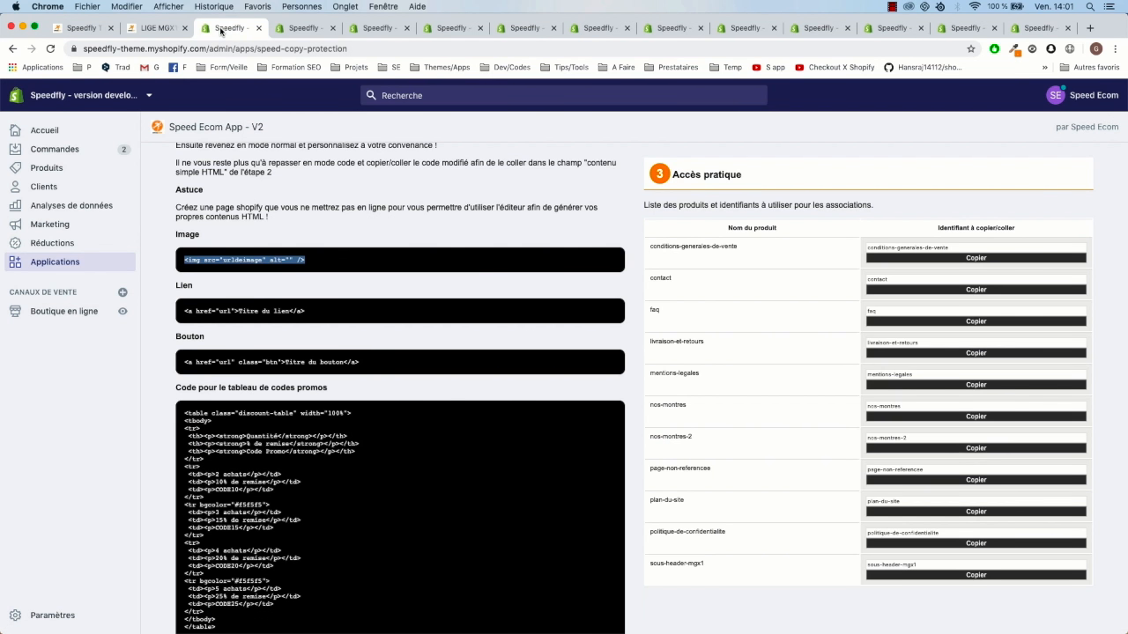
drag(310, 312, 192, 310)
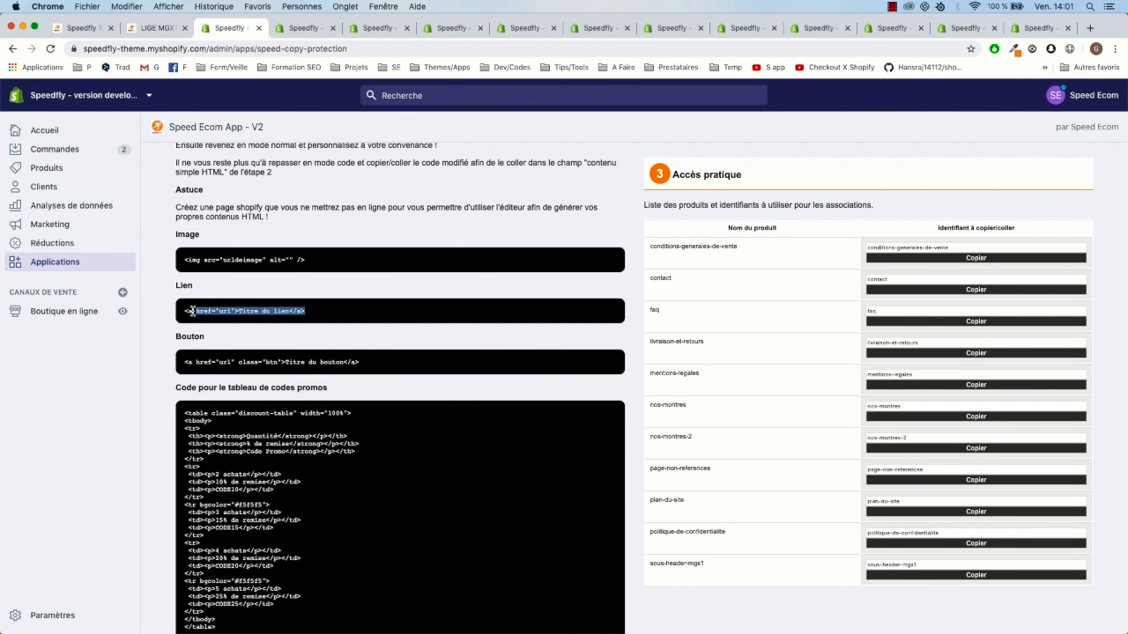
key(super+c)
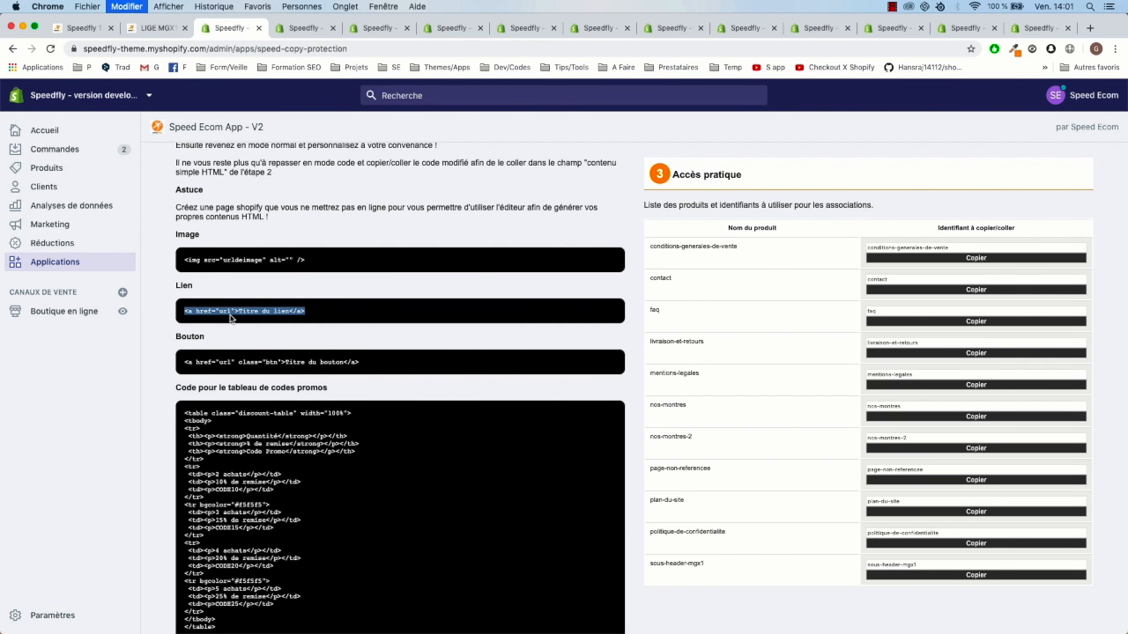
click(155, 28)
click(288, 28)
double_click(447, 300)
key(super+a)
key(super+v)
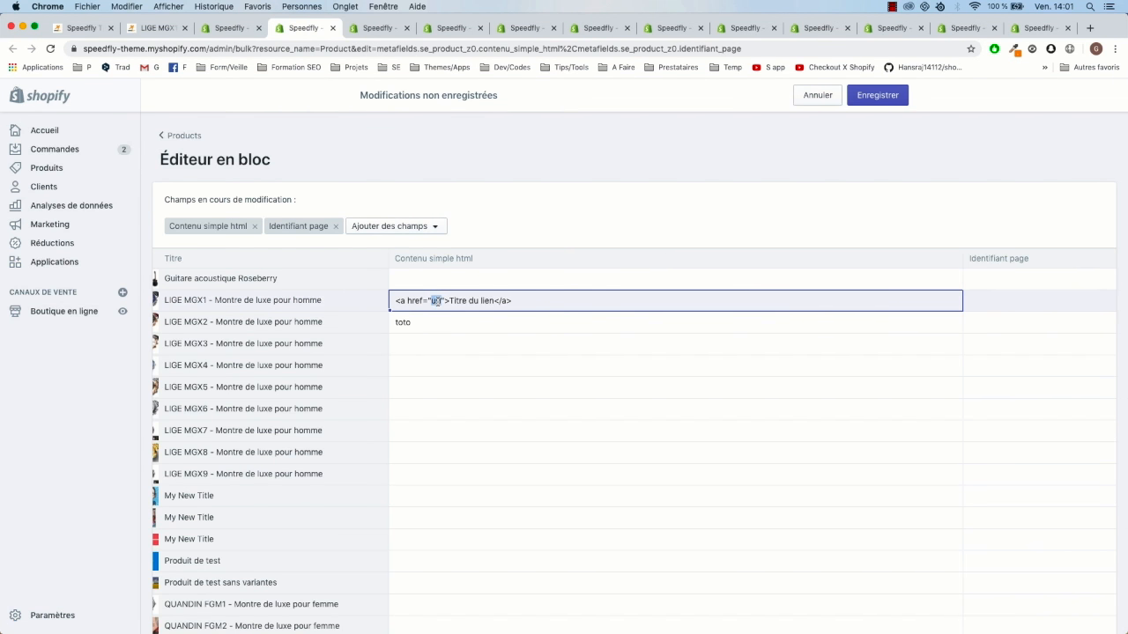
text(https://google)
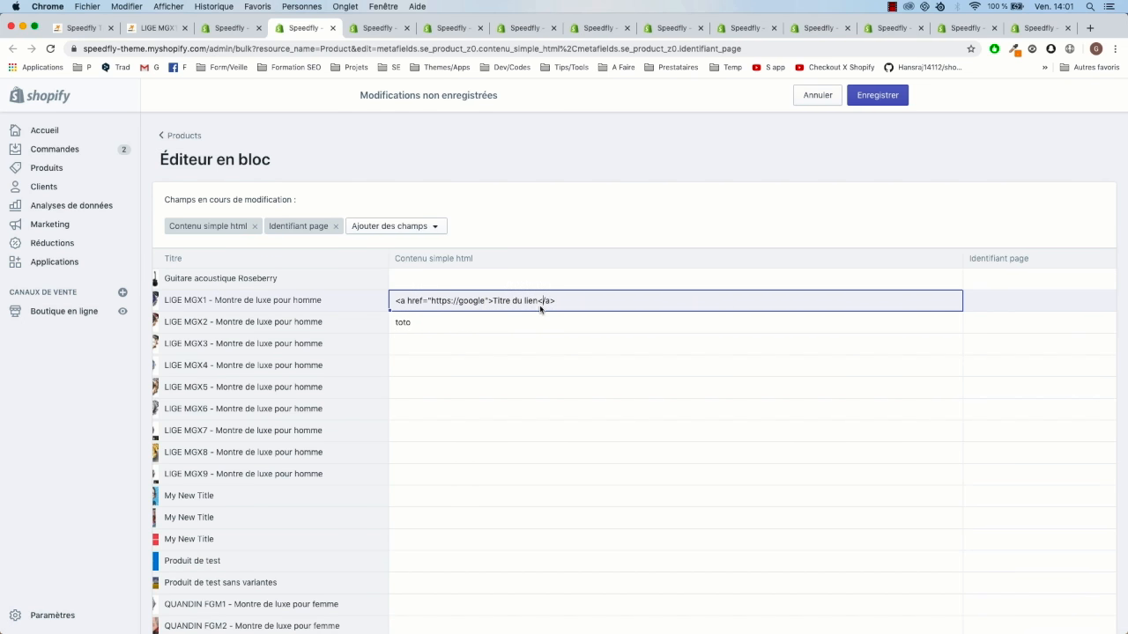
click(488, 308)
text(targe)
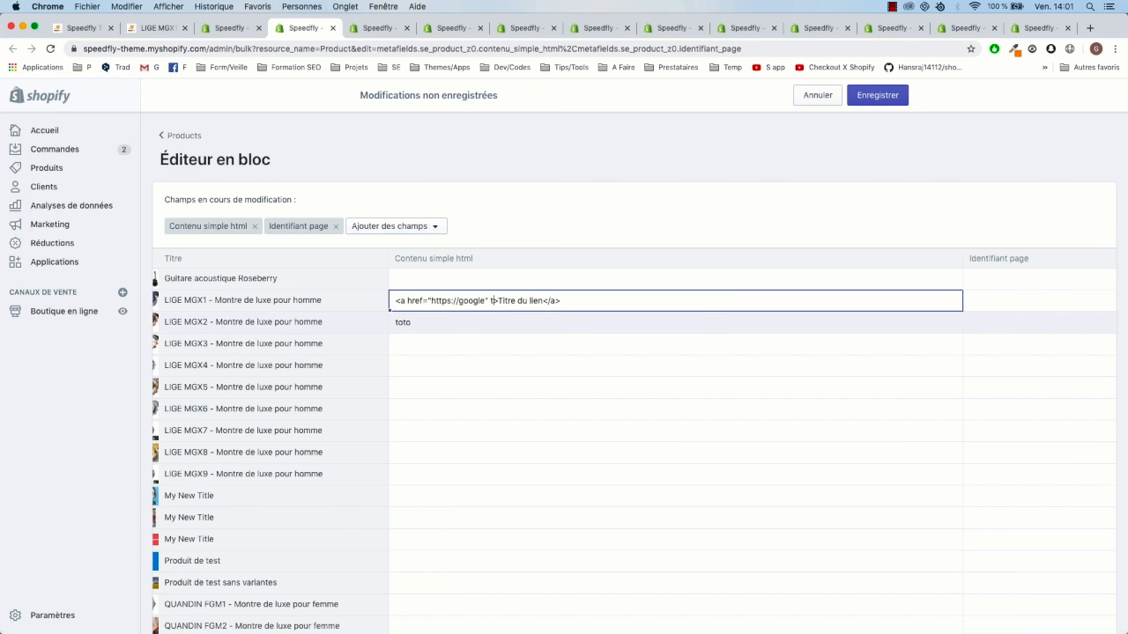
text(t="")
text(_blank)
click(874, 99)
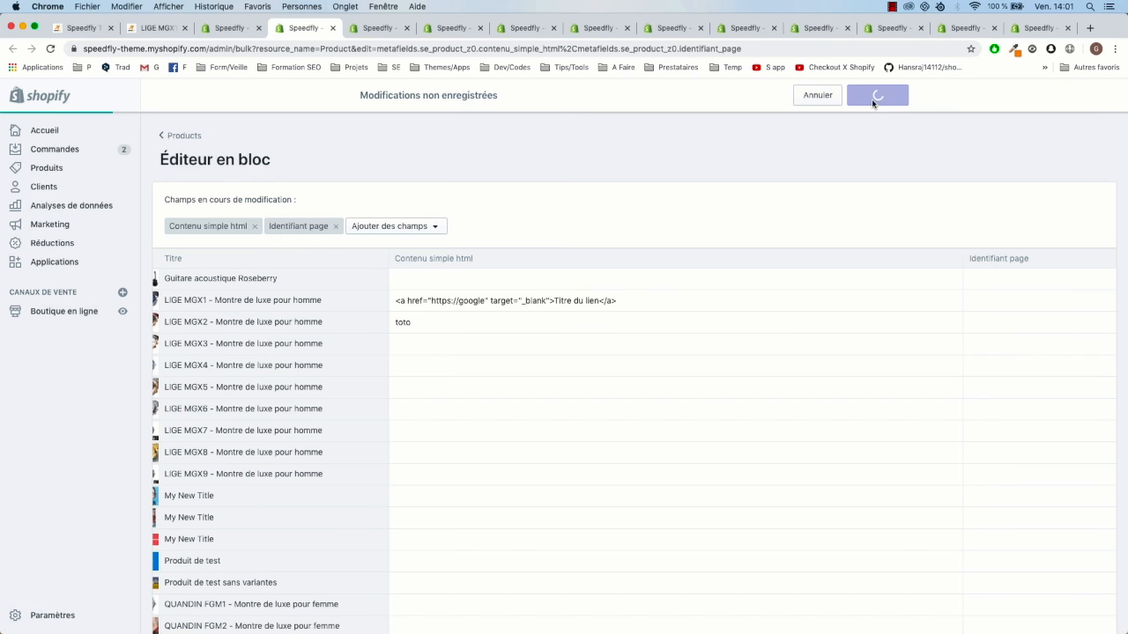
- Reload the LIGE MGX1 product page, test the "Titre du lien" link under the header, and close the page it opens
click(226, 28)
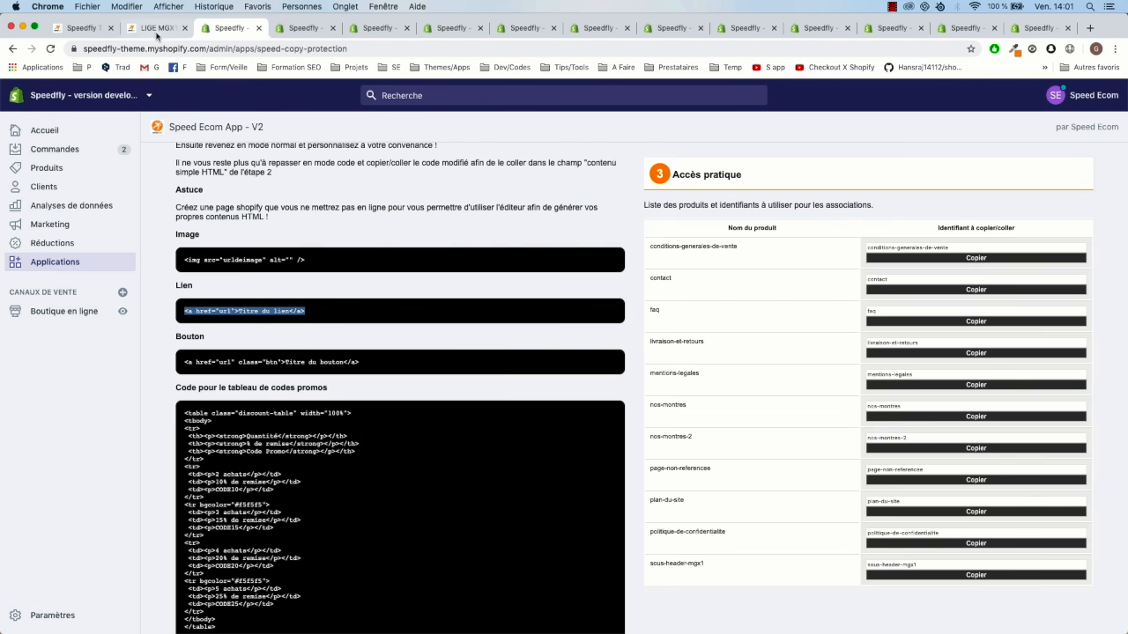
click(158, 28)
key(super+r)
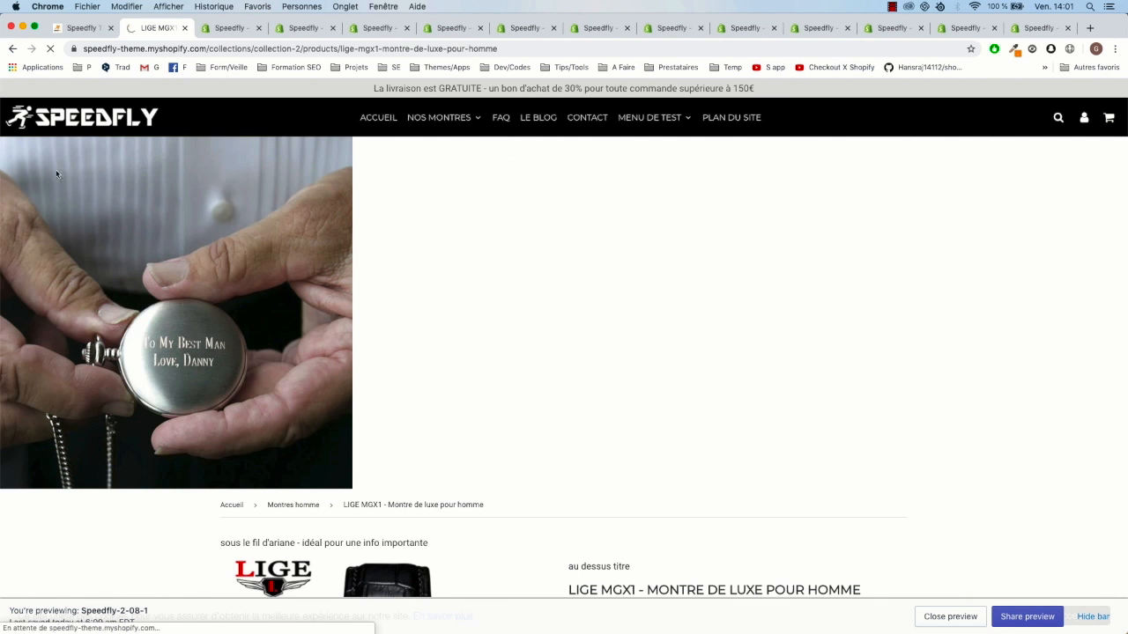
click(33, 147)
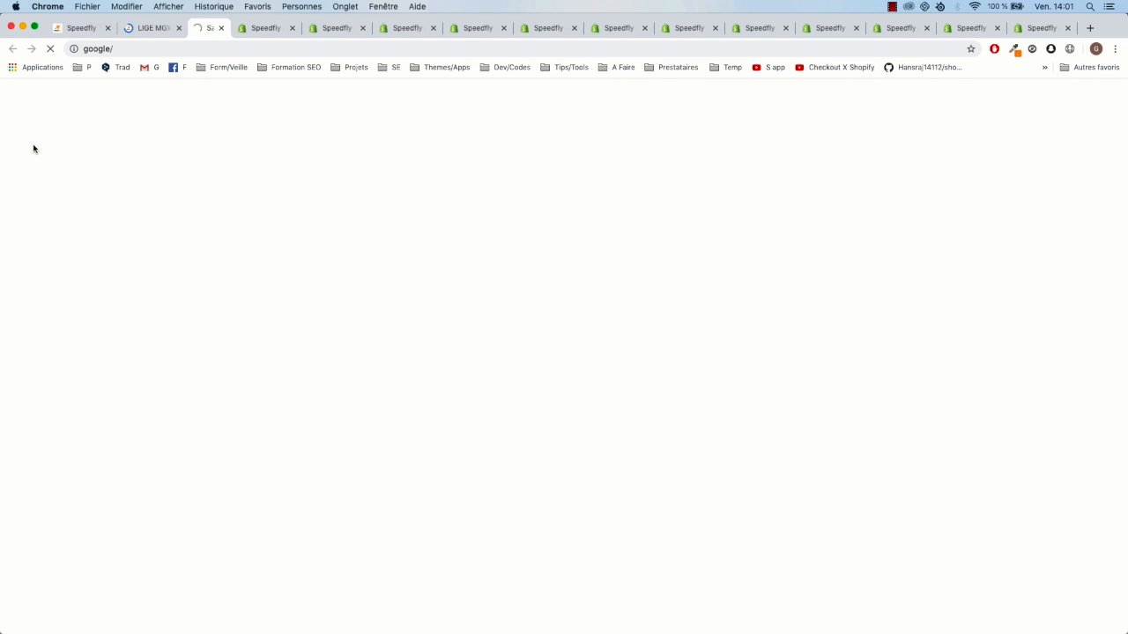
click(243, 28)
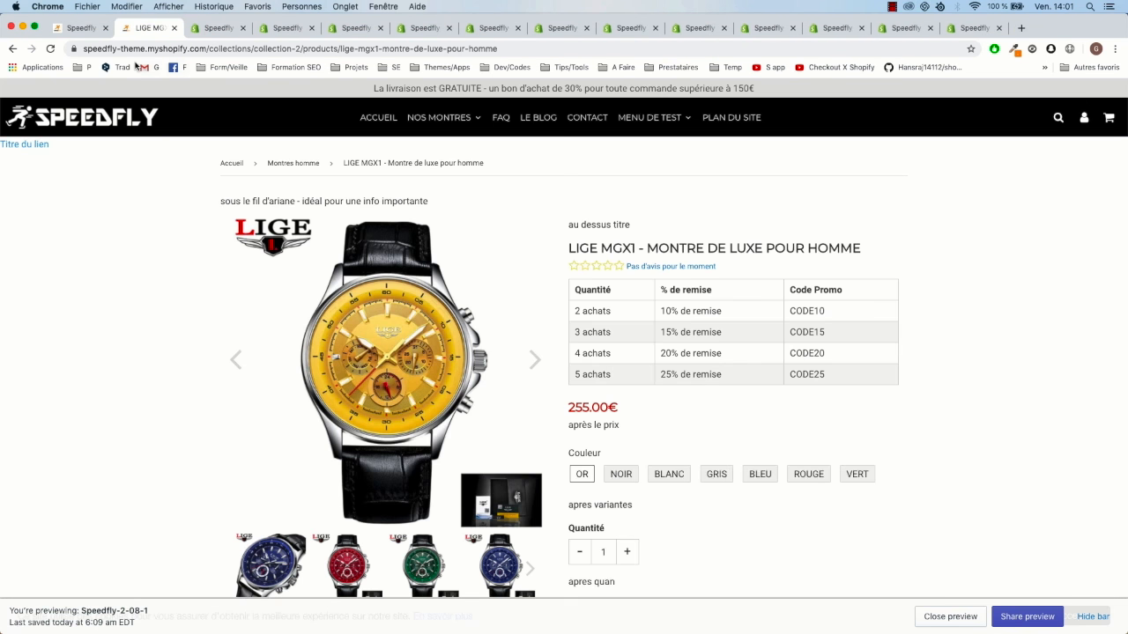
- Copy the full discount-table code under "Code pour le tableau de codes promos" in Speed Ecom App
click(213, 30)
scroll(284, 370, down, 2)
scroll(284, 394, up, 3)
scroll(274, 440, down, 3)
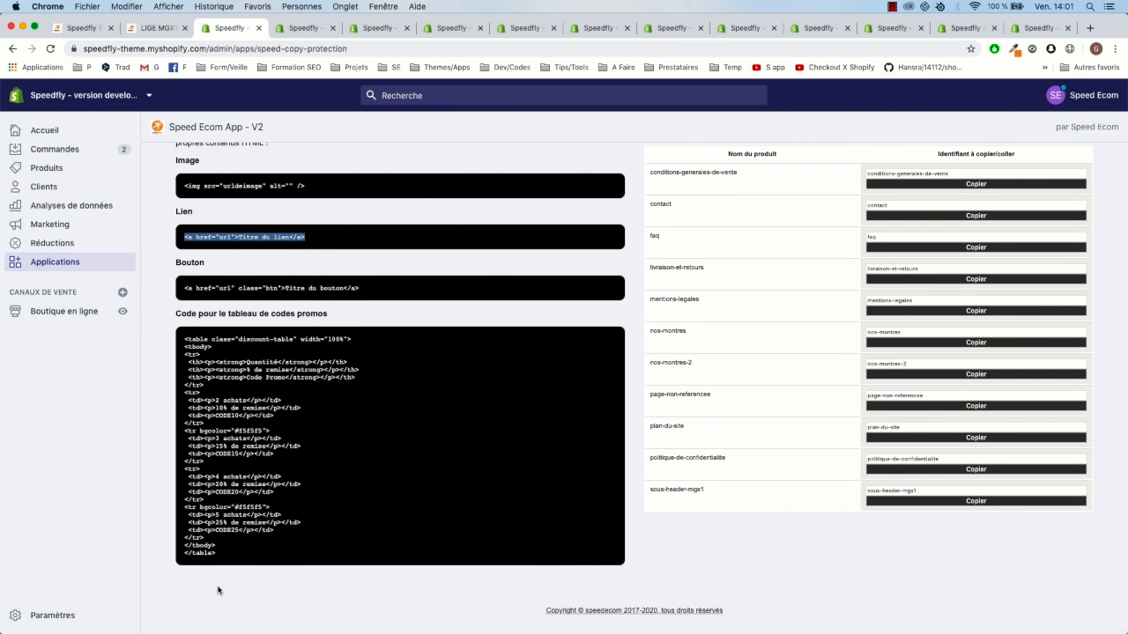
drag(221, 557, 183, 340)
key(super+c)
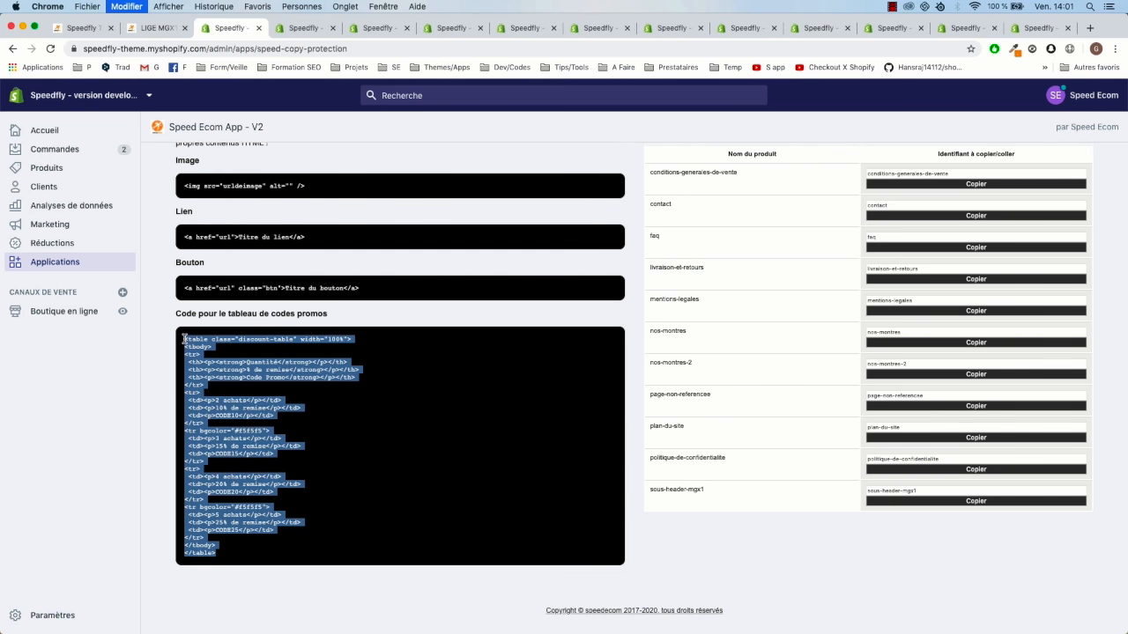
- Open the "Après le prix" zone in the bulk editor, replace LIGE MGX1's simple HTML content with the copied promo table, and save
click(302, 28)
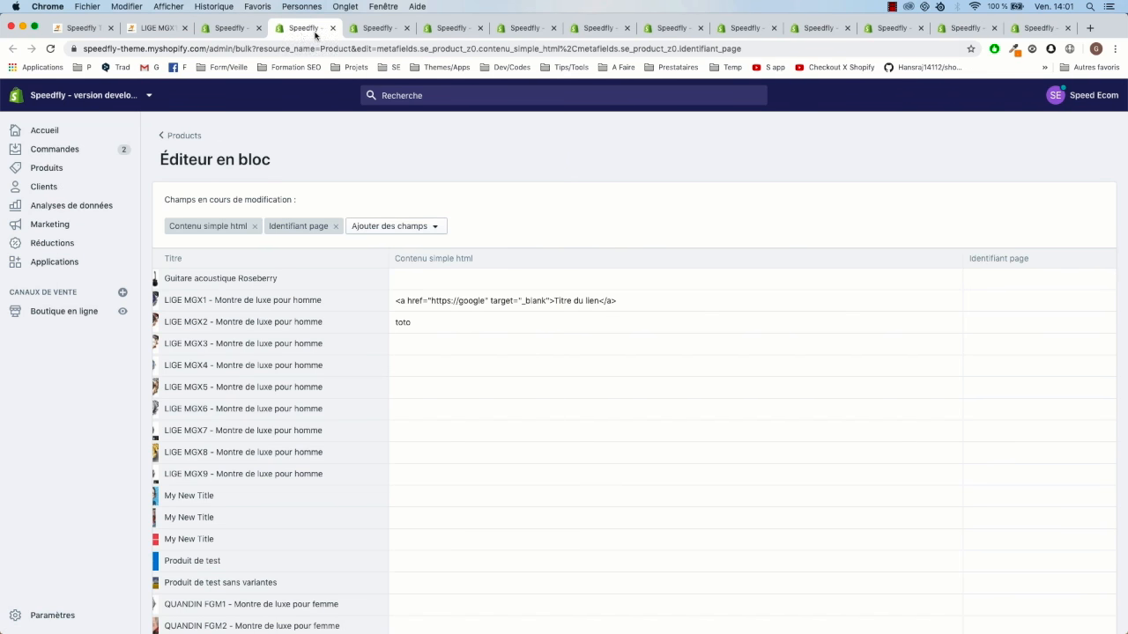
click(232, 28)
scroll(483, 309, up, 3)
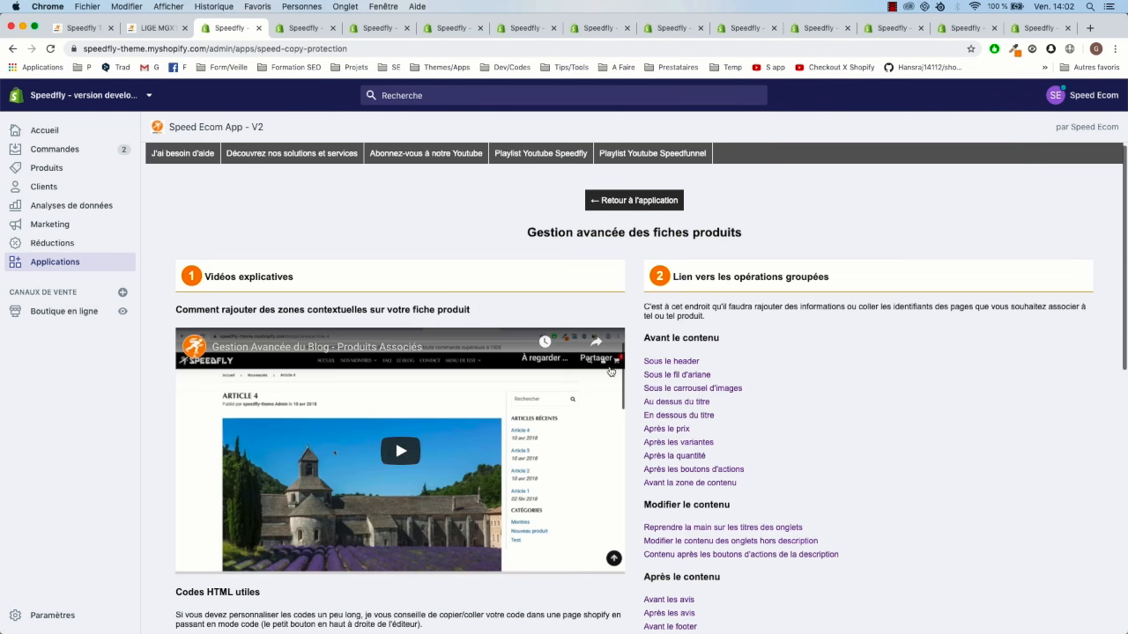
click(676, 431)
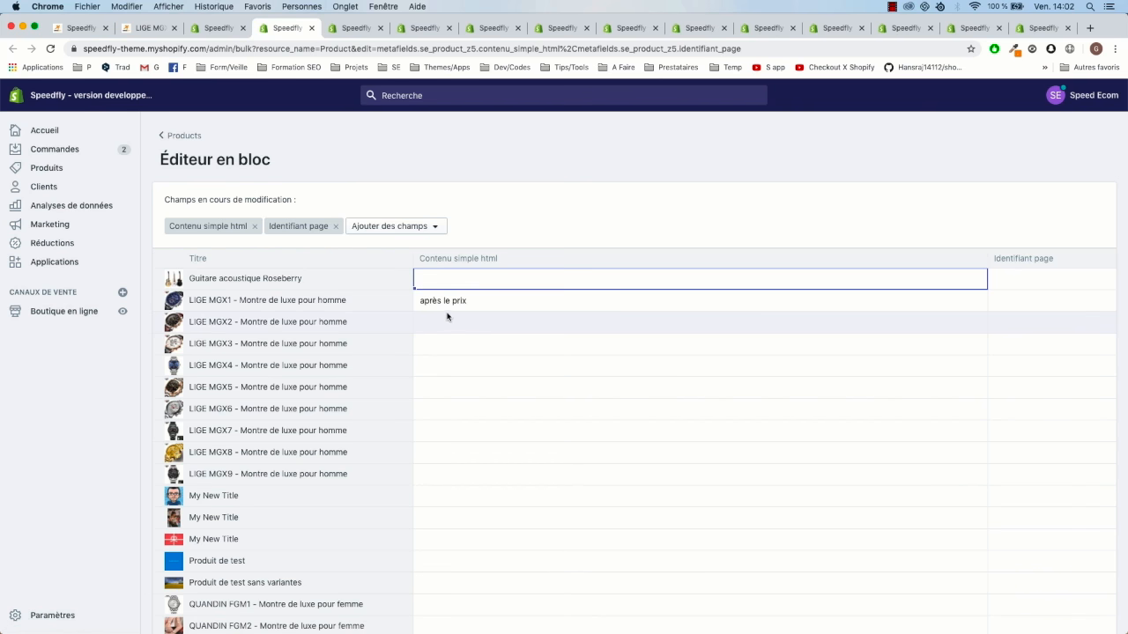
click(499, 302)
key(ctrl+a)
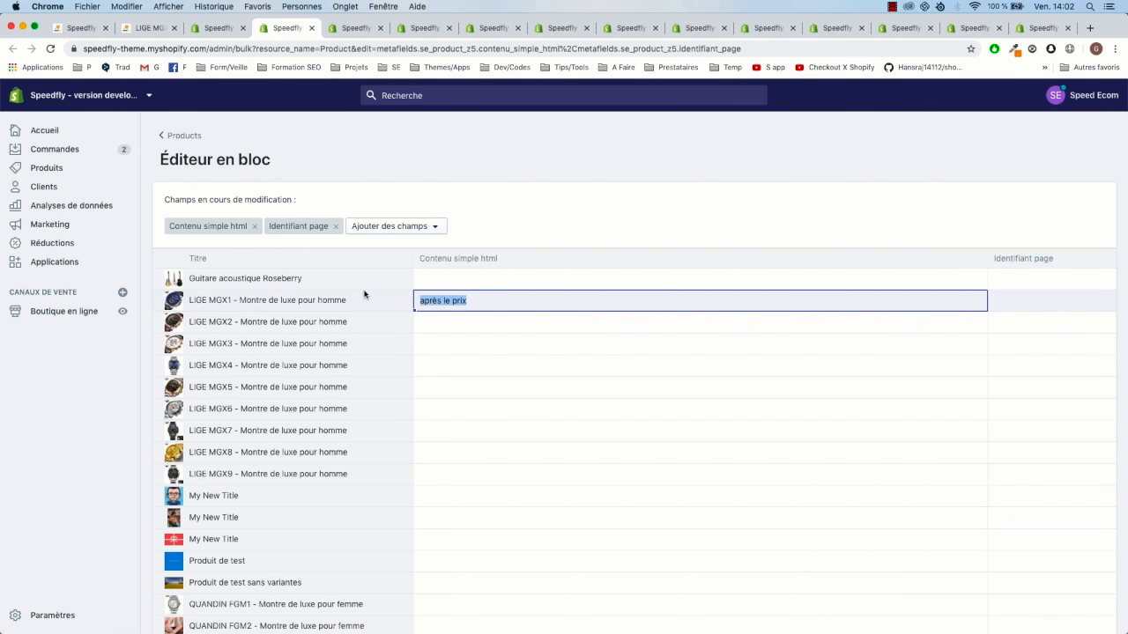
key(ctrl+v)
click(877, 95)
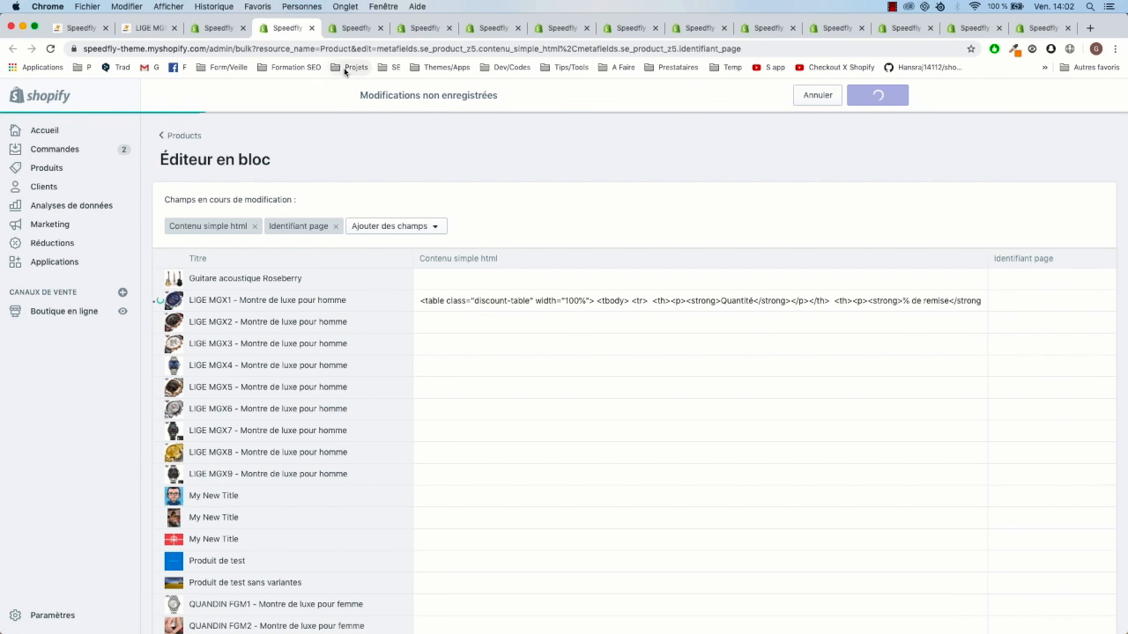
- Reload the LIGE MGX1 product page and examine the promo codes in the table below the price
click(147, 29)
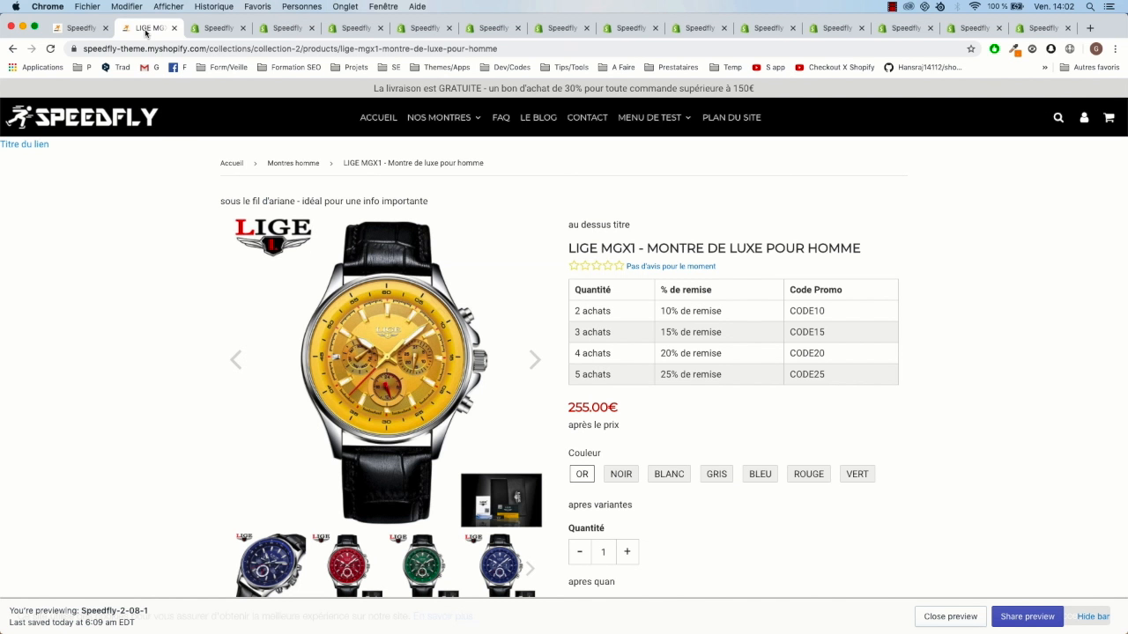
scroll(606, 352, down, 5)
key(super+r)
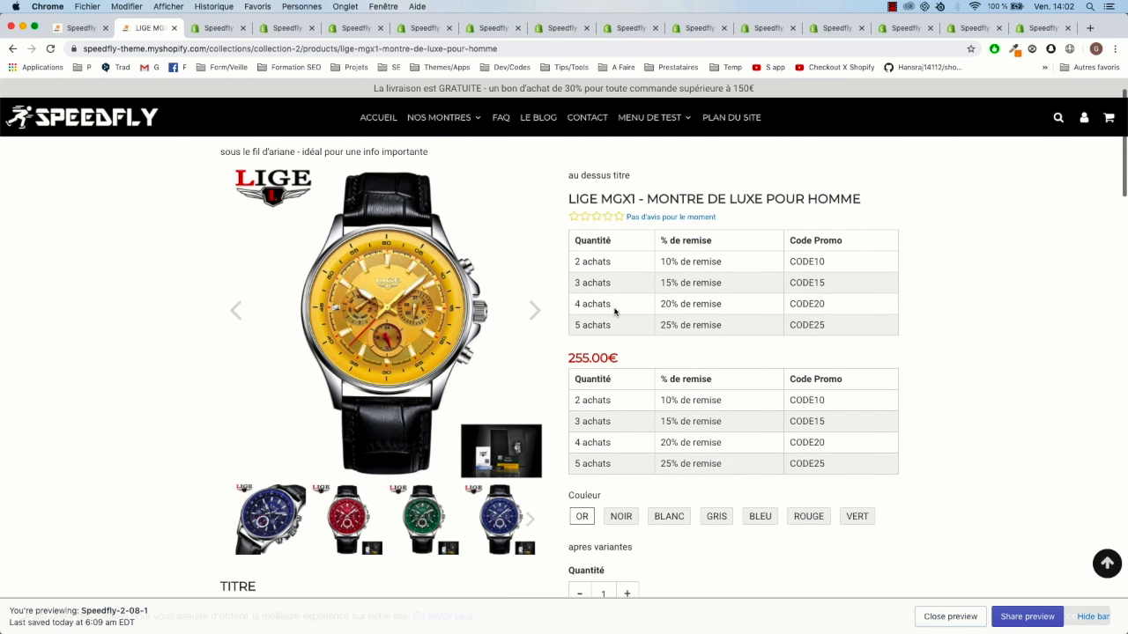
scroll(617, 388, down, 1)
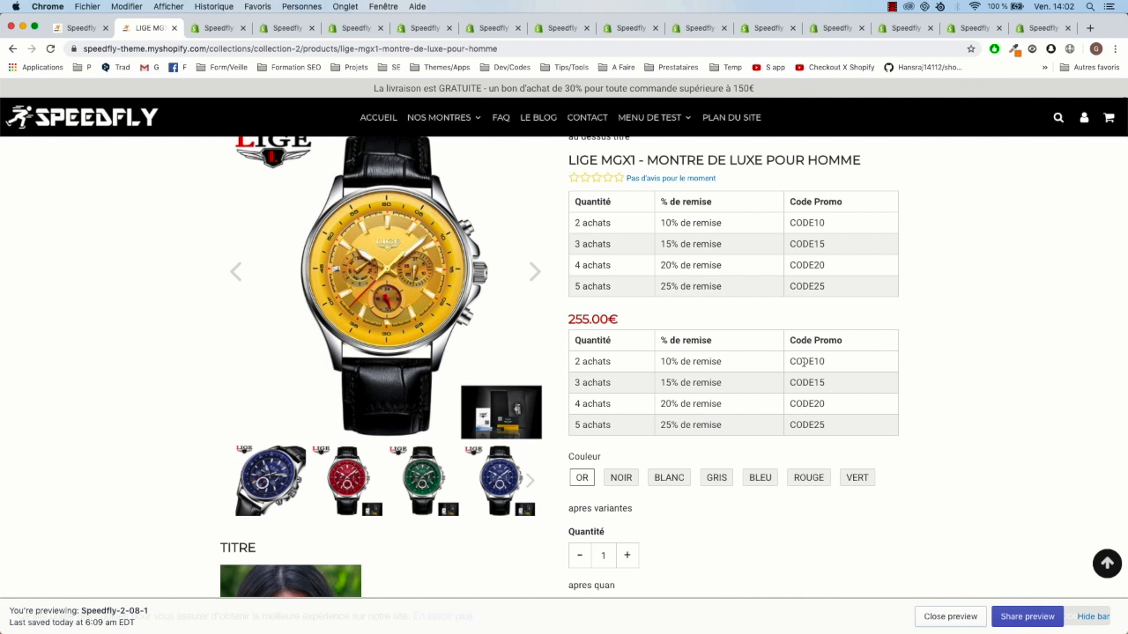
double_click(814, 361)
double_click(810, 382)
double_click(810, 361)
double_click(810, 382)
click(822, 398)
- Return to the sous-header-mgx1 page in the Shopify admin and save its pending changes
click(1032, 30)
click(969, 32)
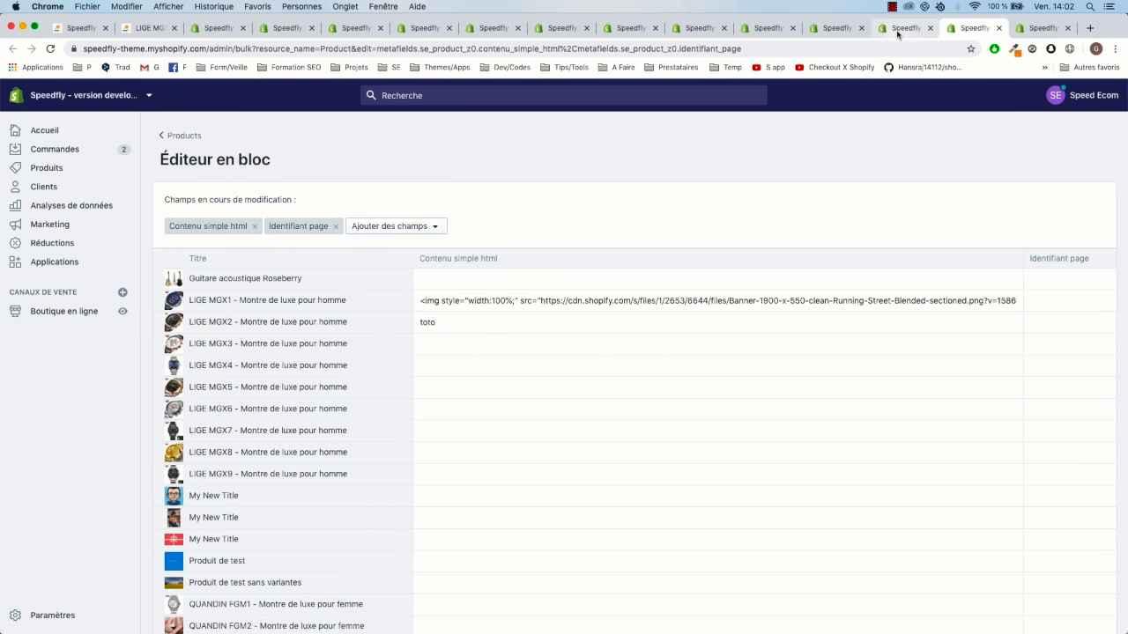
click(898, 30)
click(836, 30)
click(766, 30)
scroll(840, 315, up, 1)
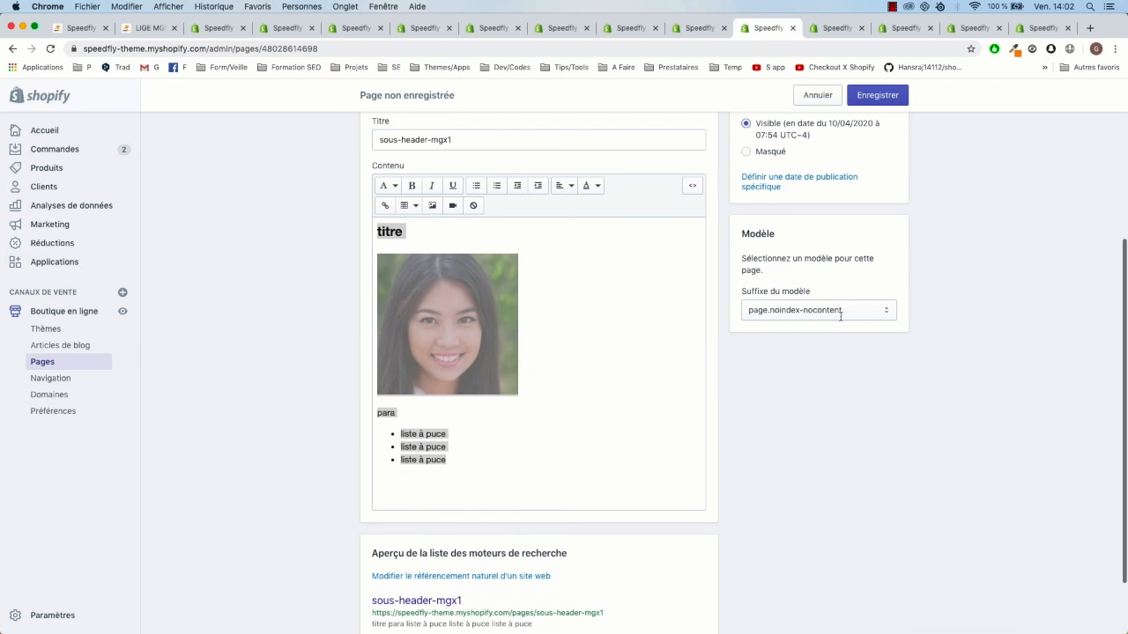
click(881, 96)
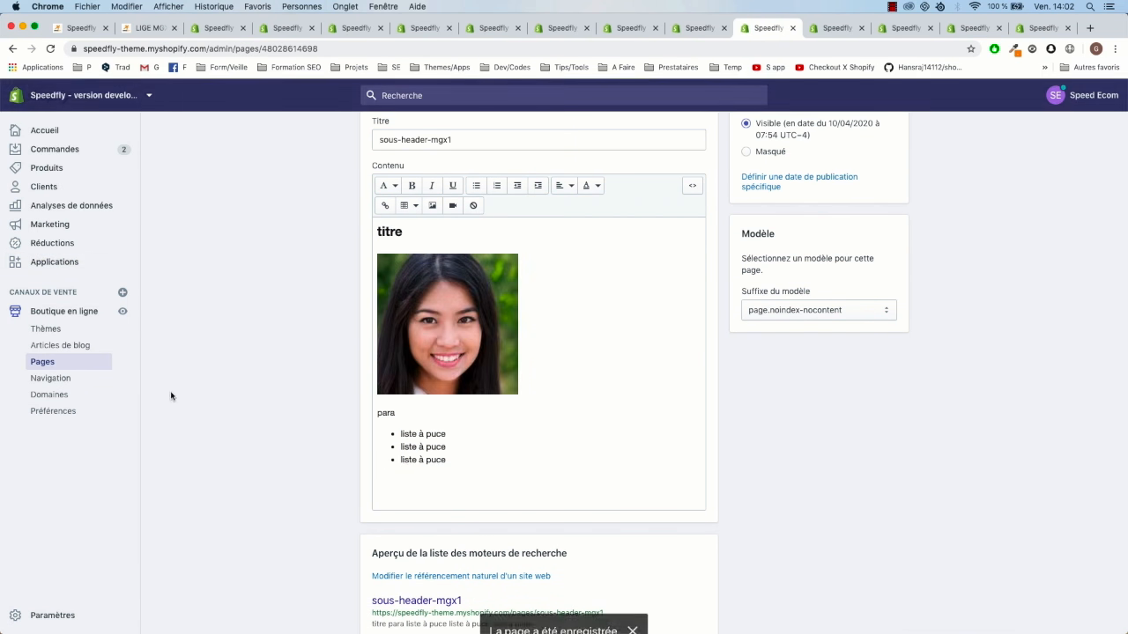
- Add a new shop page titled mgx1-apres-prix
click(60, 361)
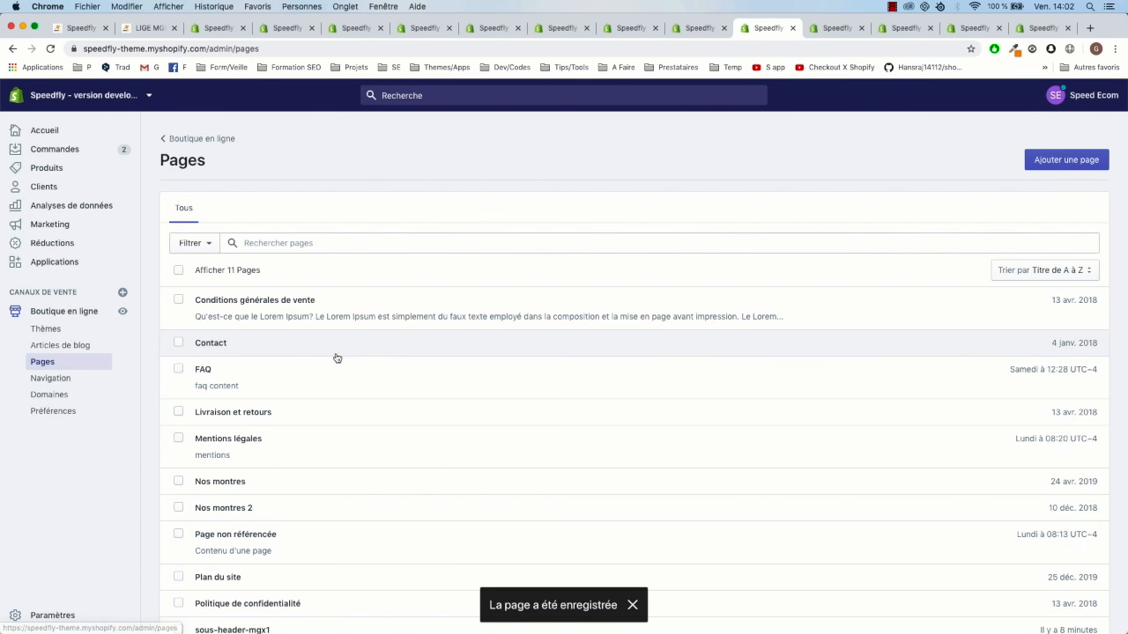
click(1067, 160)
click(411, 241)
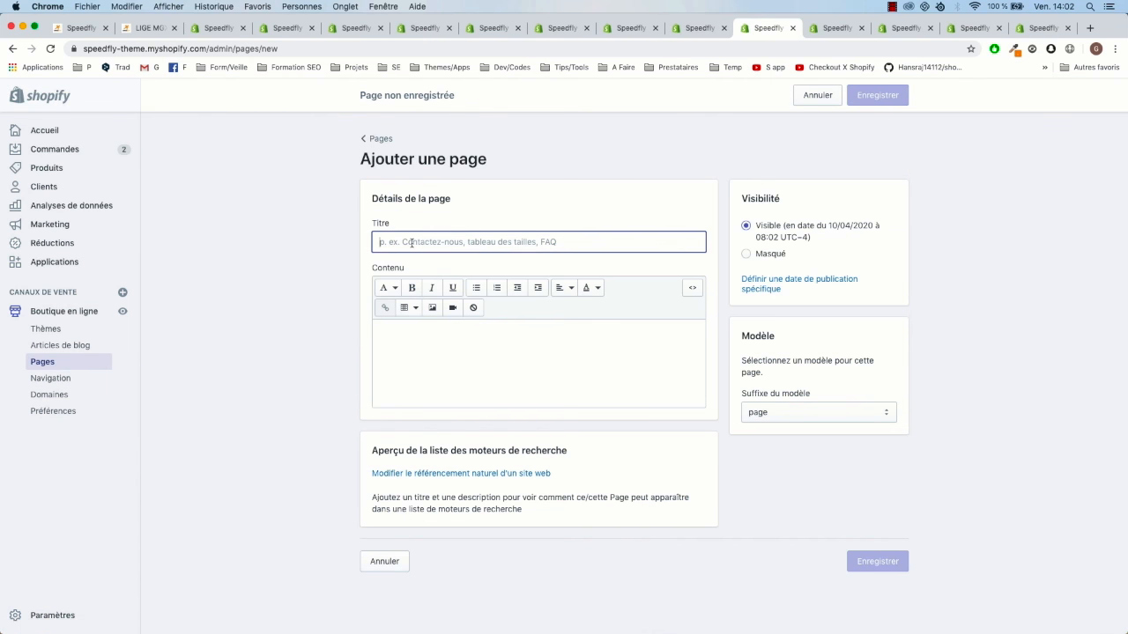
text(co)
key(BackSpace)
text(mgx1-apres-prix)
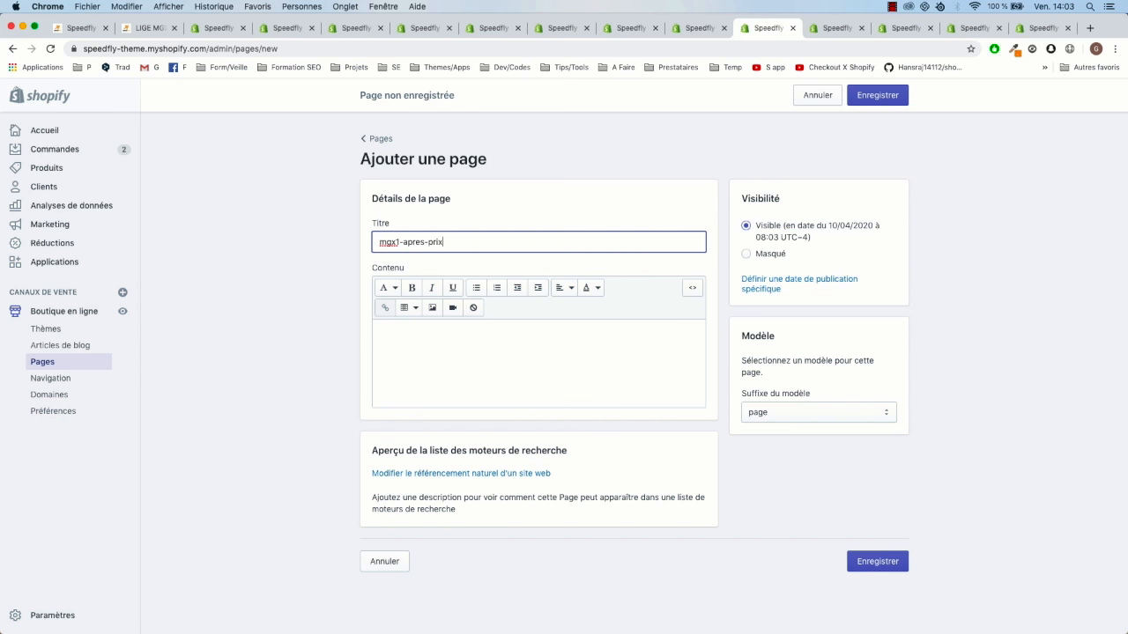
- Paste the promo table code into the page content as HTML and switch back to the visual editor
click(694, 291)
click(532, 340)
key(super+v)
scroll(410, 361, up, 3)
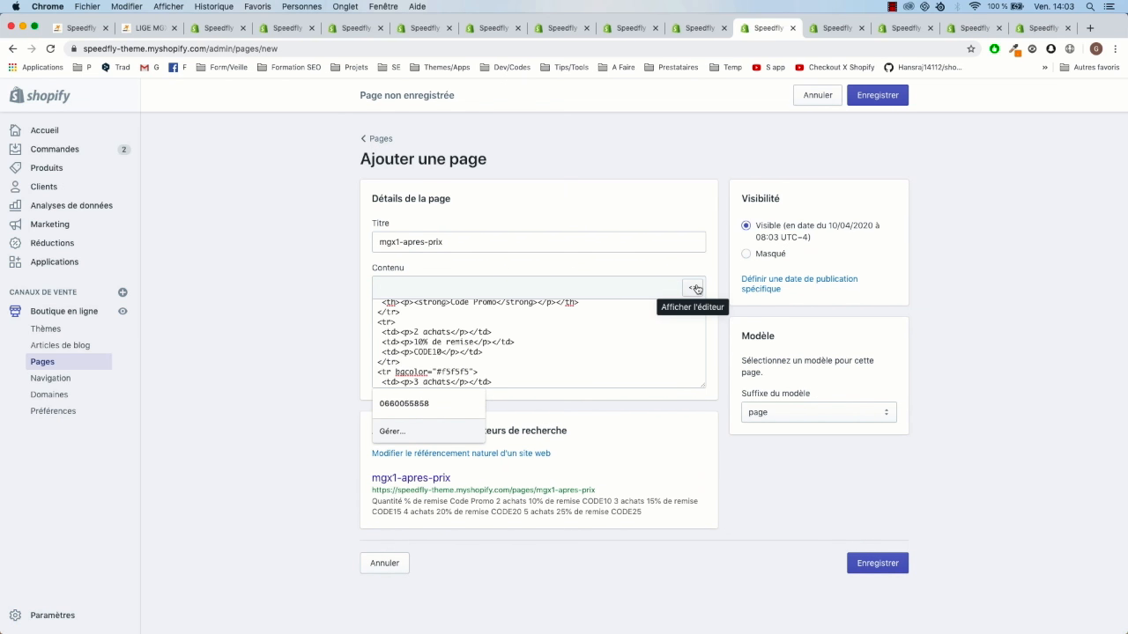
click(695, 290)
- Change the "2 achats" promo code in the table to CODETOTO and save the page
double_click(616, 358)
click(610, 368)
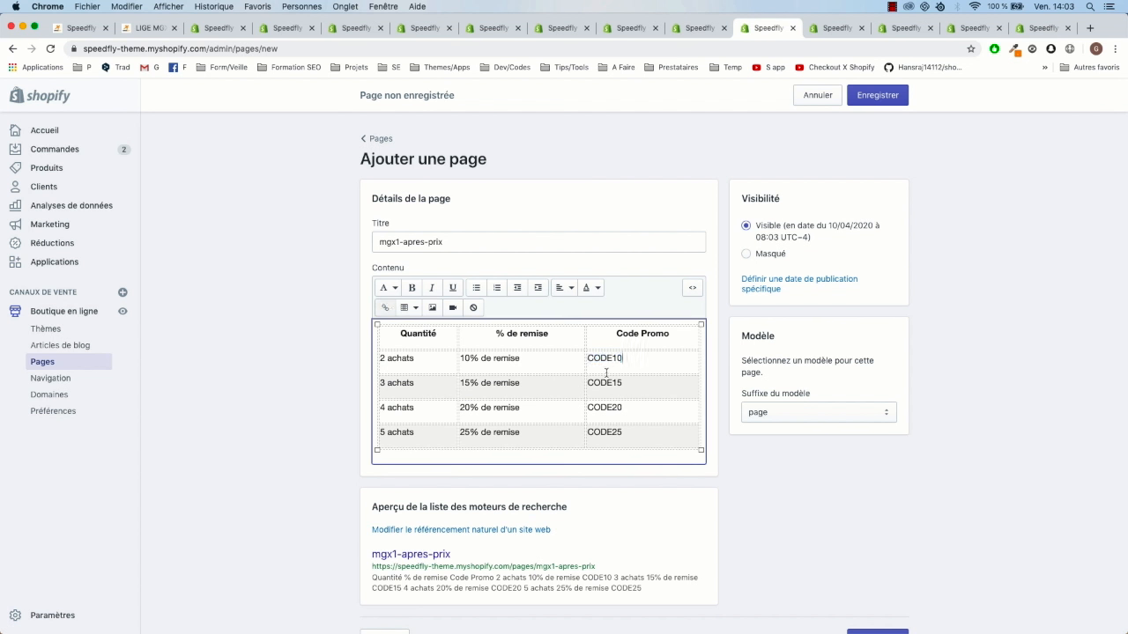
key(BackSpace)
key(BackSpace)
text(TOTO)
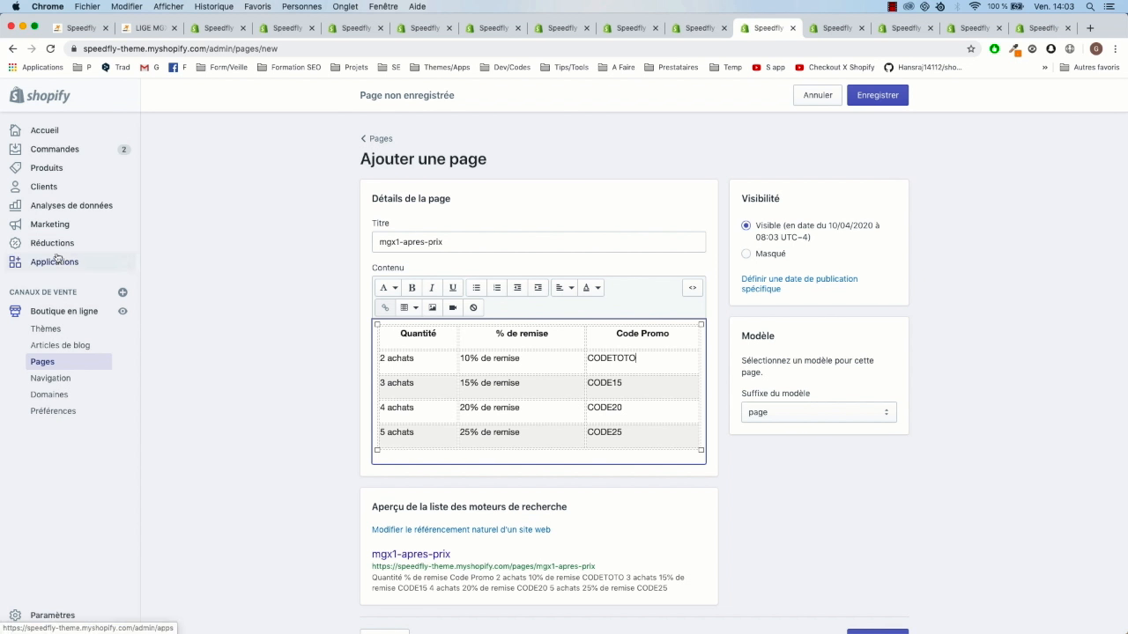
click(874, 97)
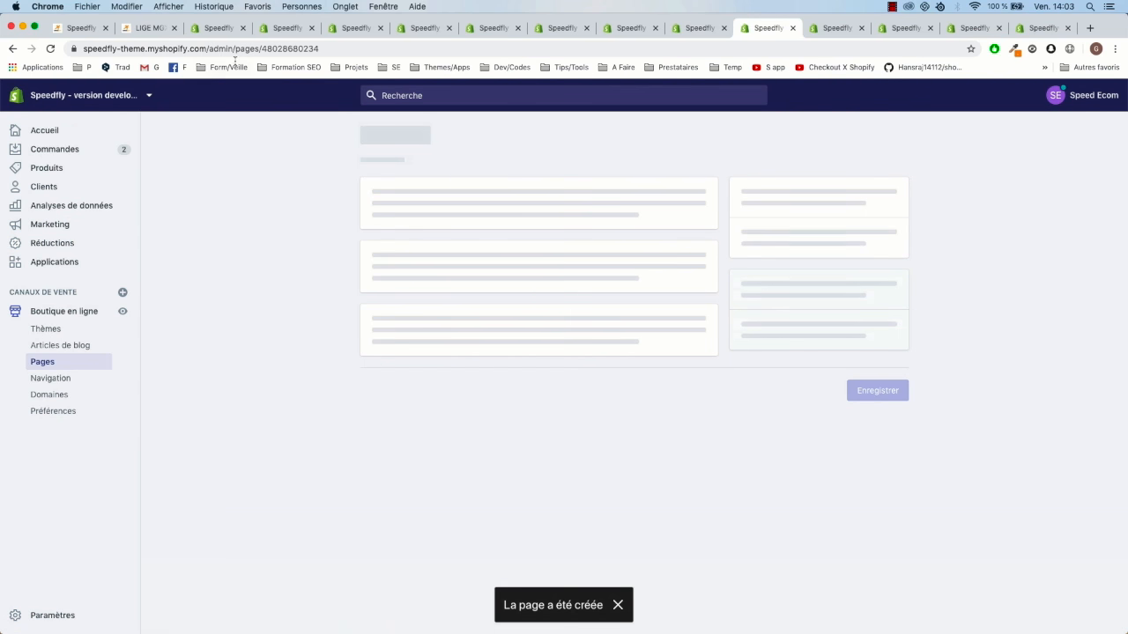
- Locate the bulk editor holding LIGE MGX1's promo table code and copy the title of the mgx1-apres-prix page
click(213, 30)
click(352, 28)
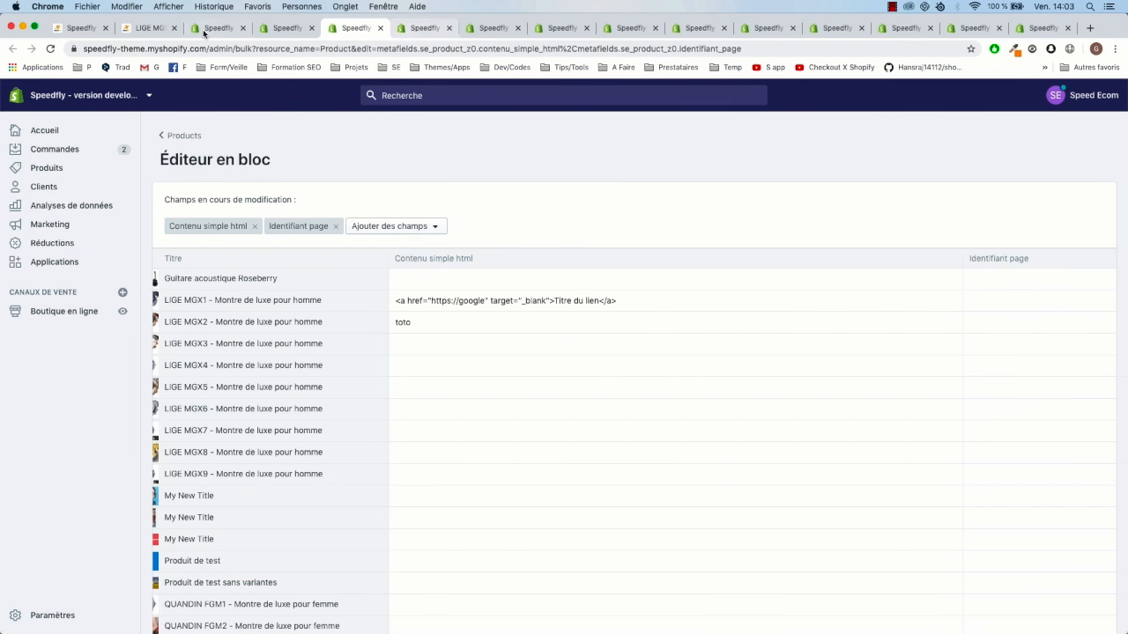
click(419, 30)
click(297, 30)
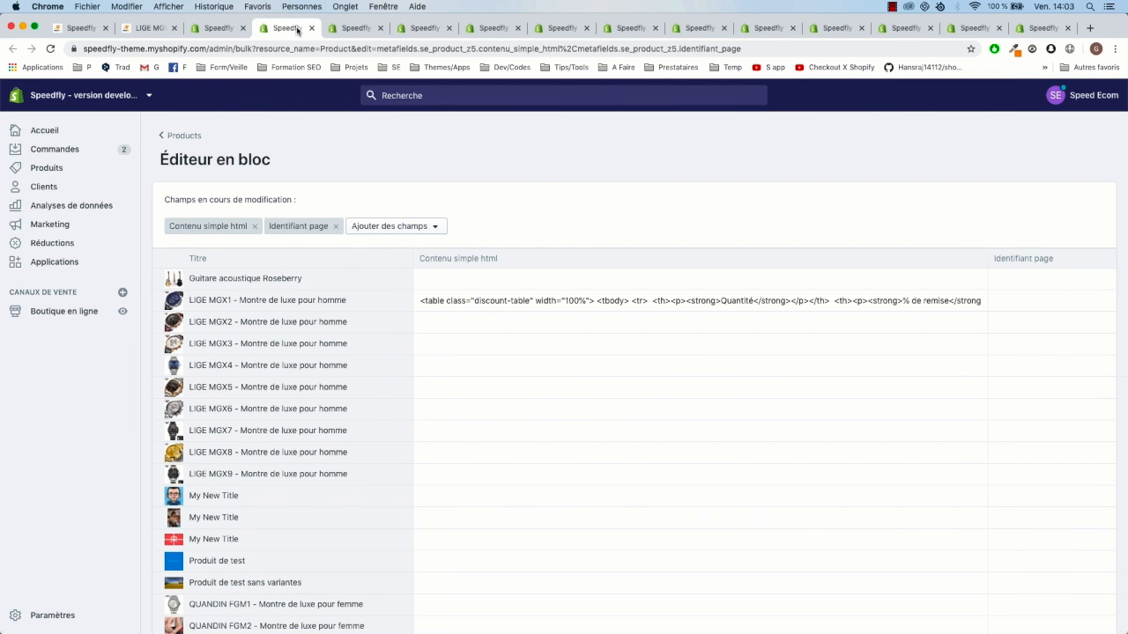
click(773, 30)
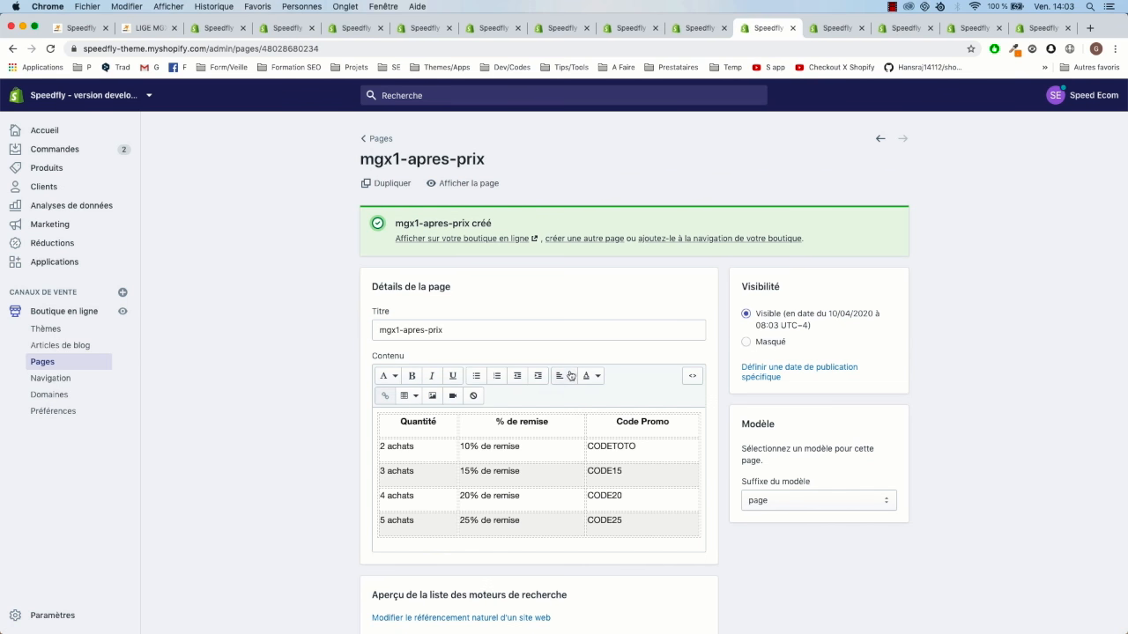
drag(449, 328, 350, 331)
key(super+c)
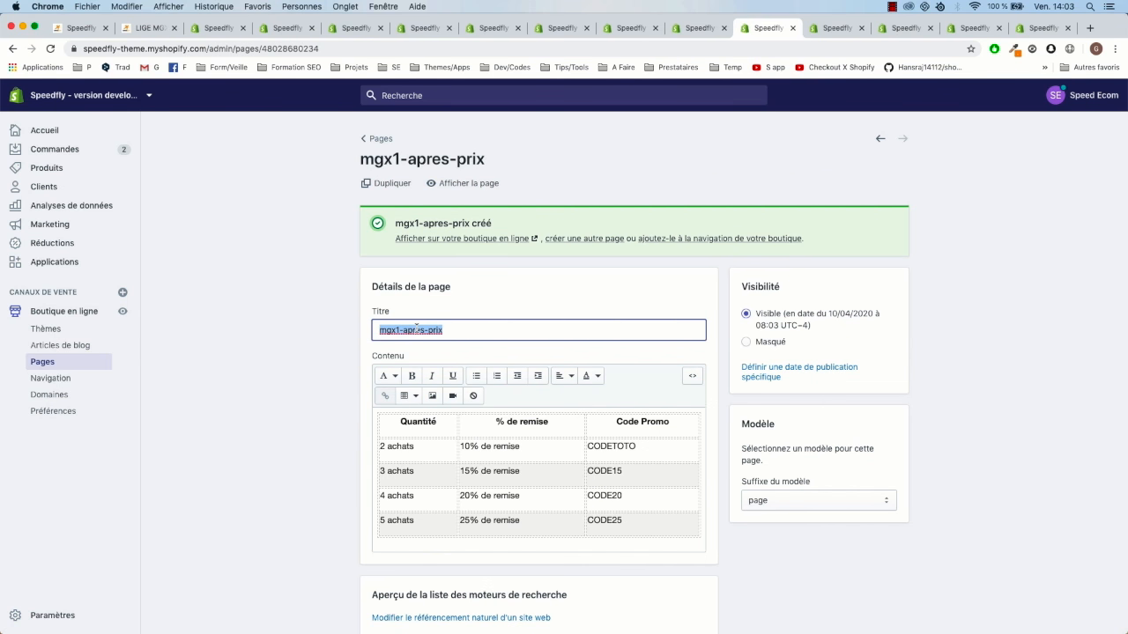
- Clear LIGE MGX1's simple HTML content in the bulk editor holding its promo table, undoing the page title pasted there
click(210, 29)
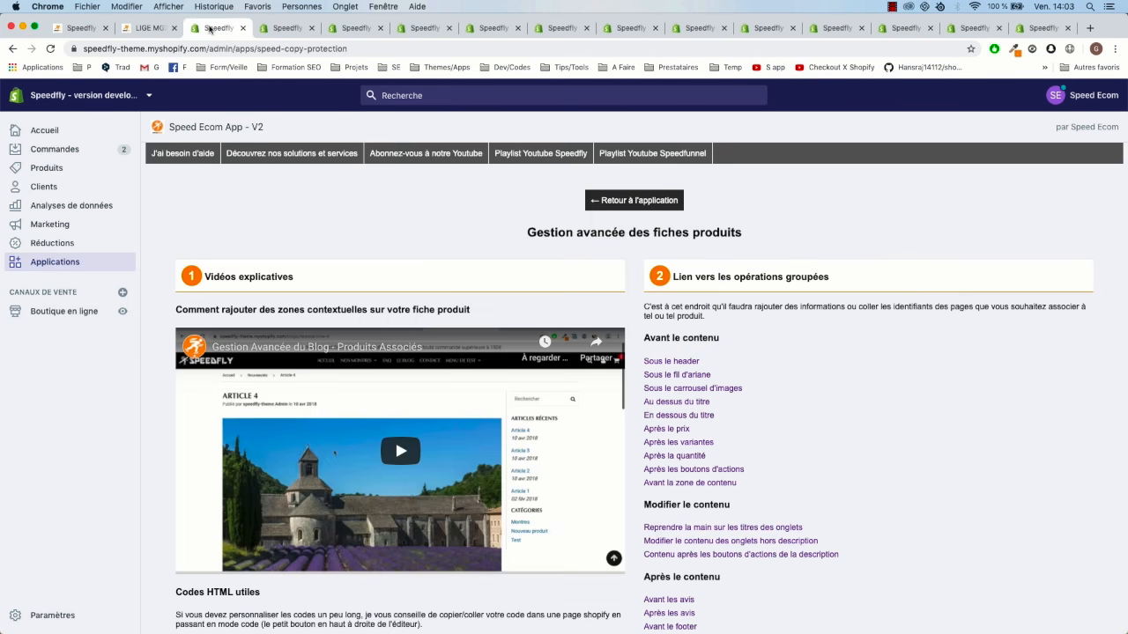
click(286, 29)
click(530, 301)
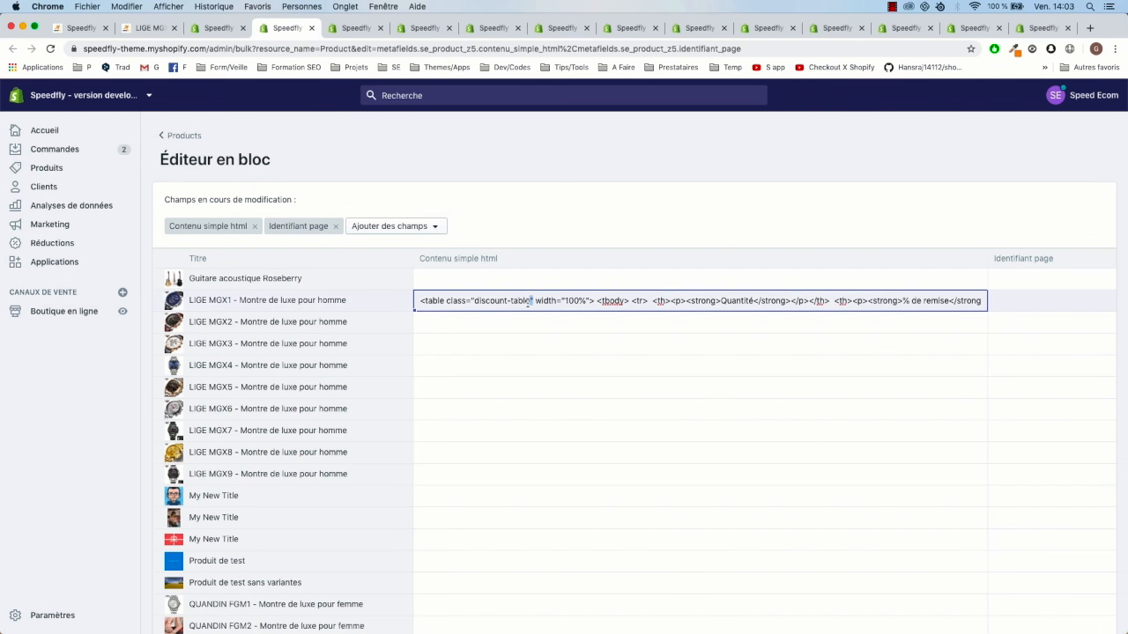
key(super+a)
key(BackSpace)
key(super+v)
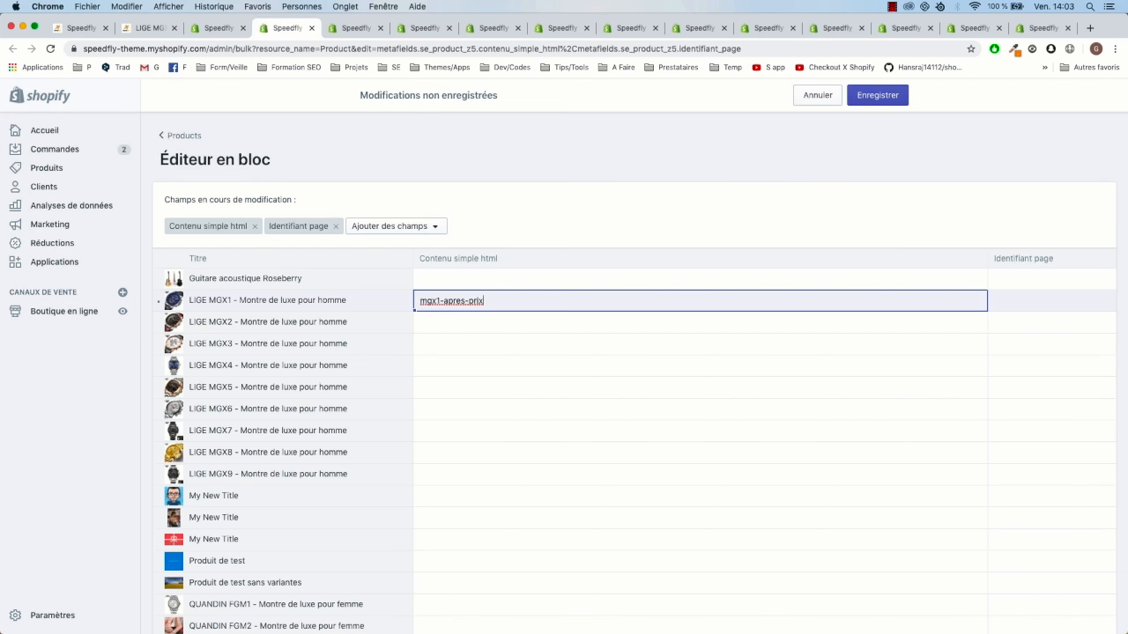
key(super+z)
- Narrow the HTML content column, enter mgx1-apres-prix as LIGE MGX1's page identifier and save the bulk edit
drag(986, 264, 724, 264)
click(761, 302)
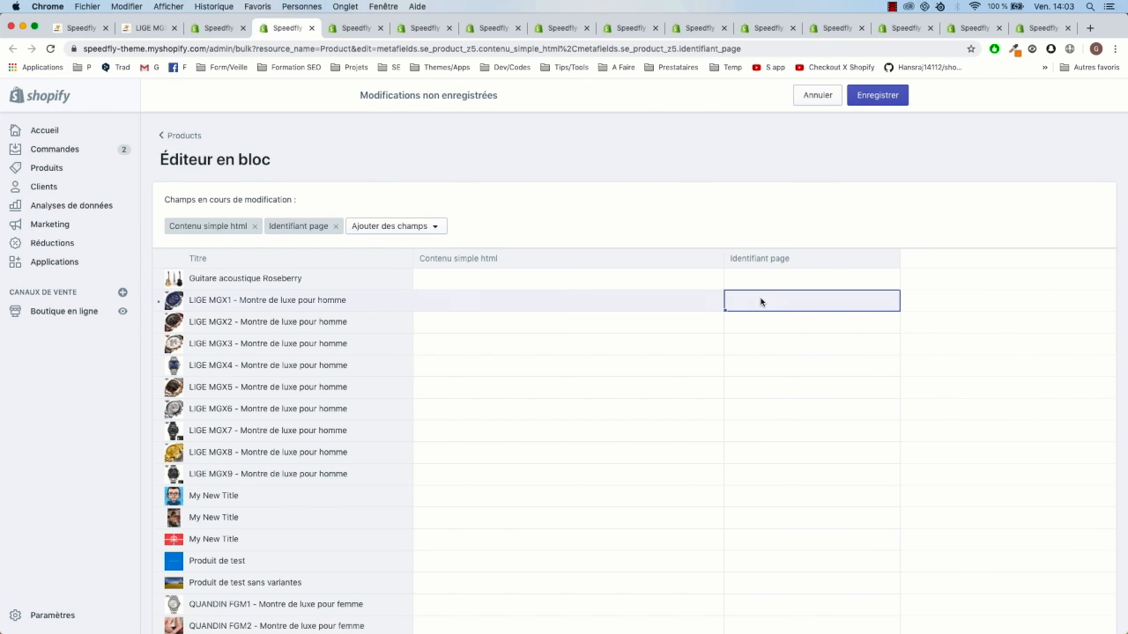
key(super+v)
click(876, 98)
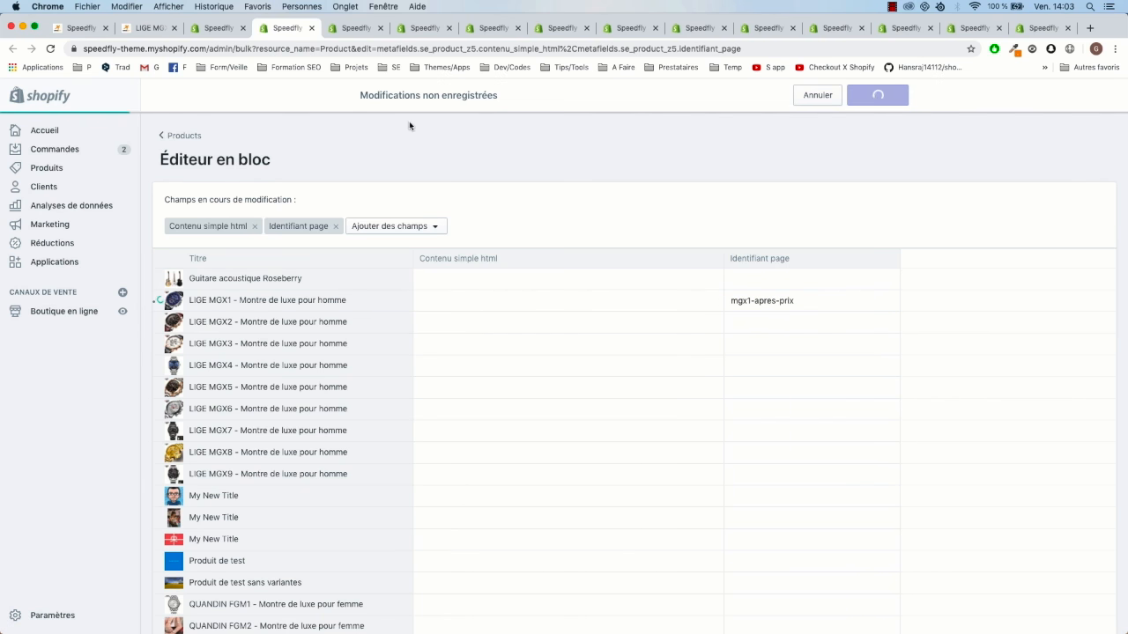
- Reload the LIGE MGX1 product page and check the "2 achats" promo code in the table below the price
click(148, 28)
key(super+r)
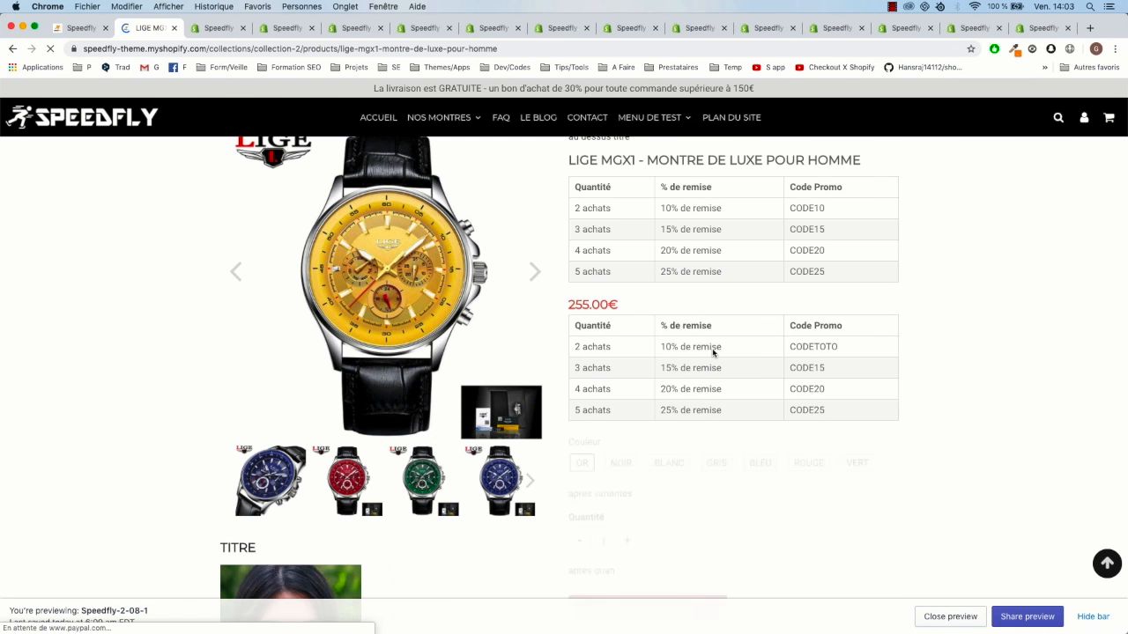
double_click(823, 361)
click(829, 361)
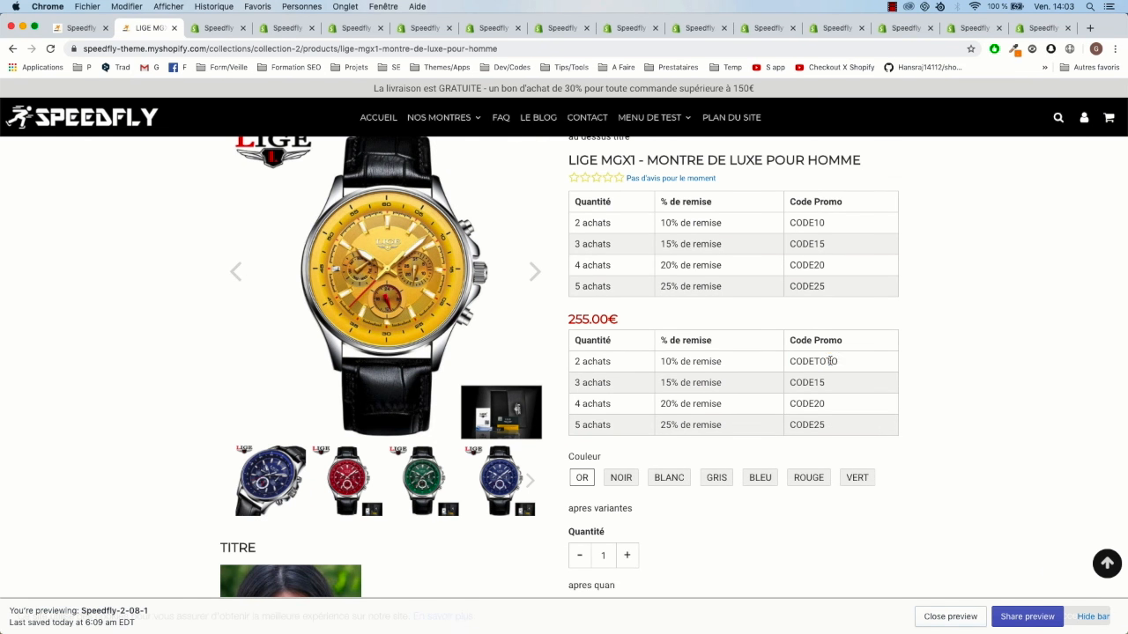
- Check the promo codes in the table above the price and open the women's Modèles Argent collection
scroll(857, 363, up, 1)
scroll(700, 331, up, 1)
double_click(820, 287)
double_click(804, 309)
double_click(806, 330)
double_click(808, 350)
mouse_move(438, 117)
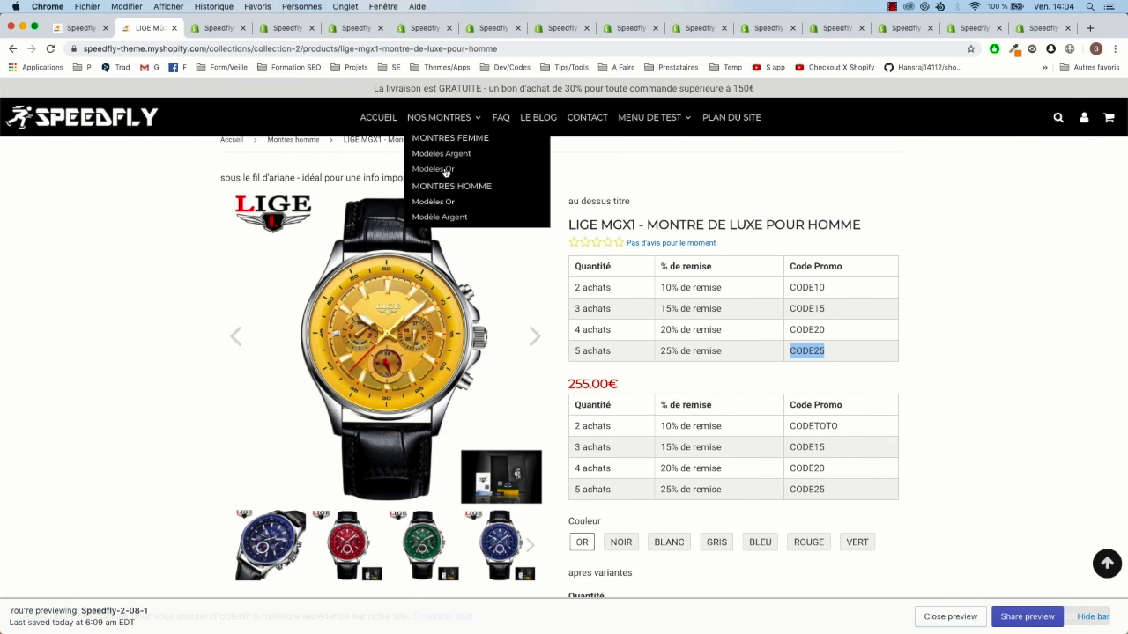
click(441, 152)
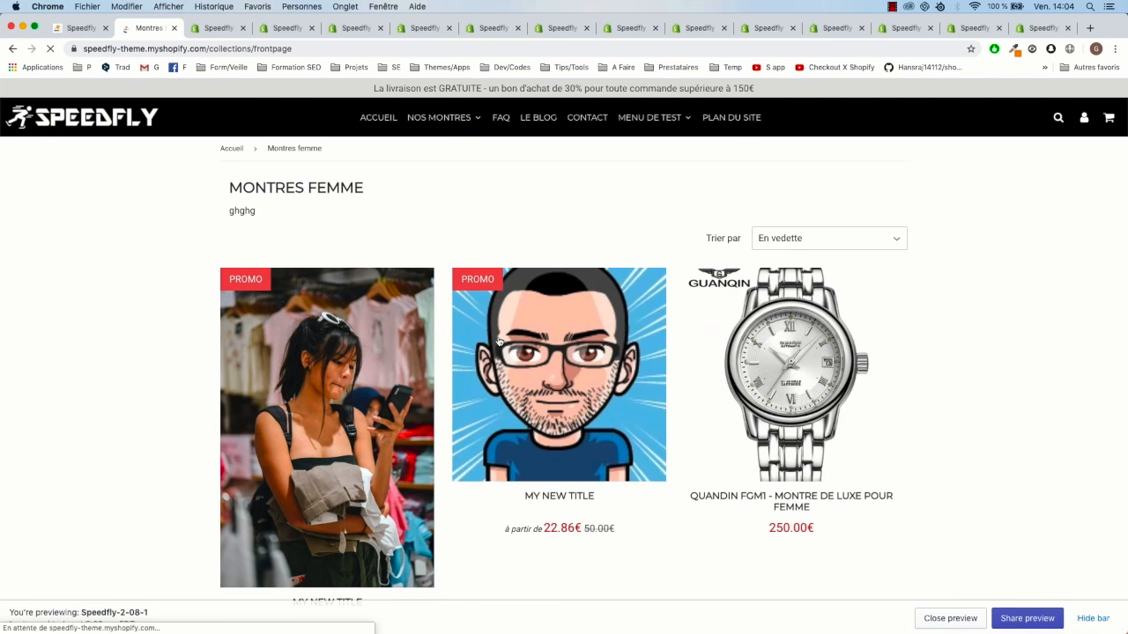
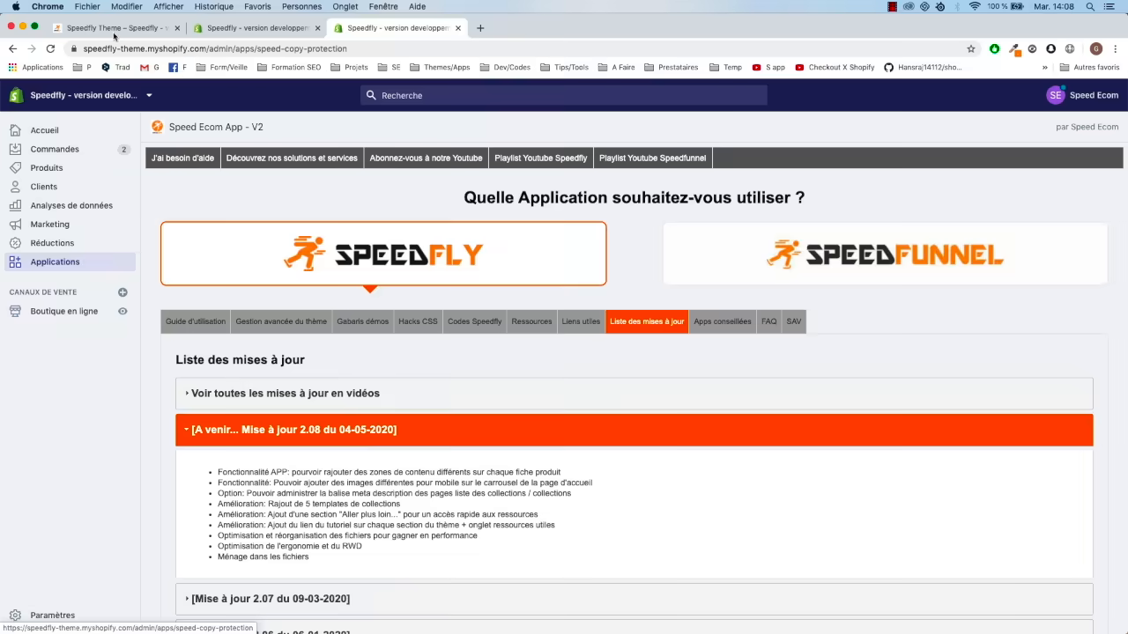
- Return to the storefront homepage and examine its image carousel on desktop
click(115, 34)
scroll(391, 291, down, 2)
scroll(391, 291, up, 2)
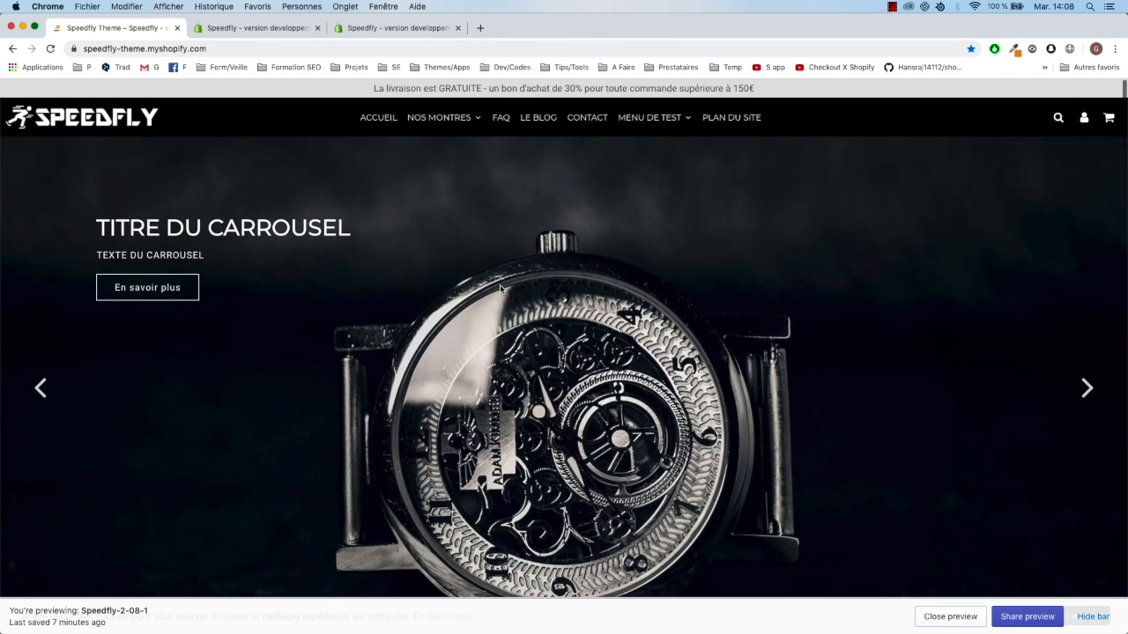
scroll(575, 267, down, 3)
scroll(576, 267, up, 3)
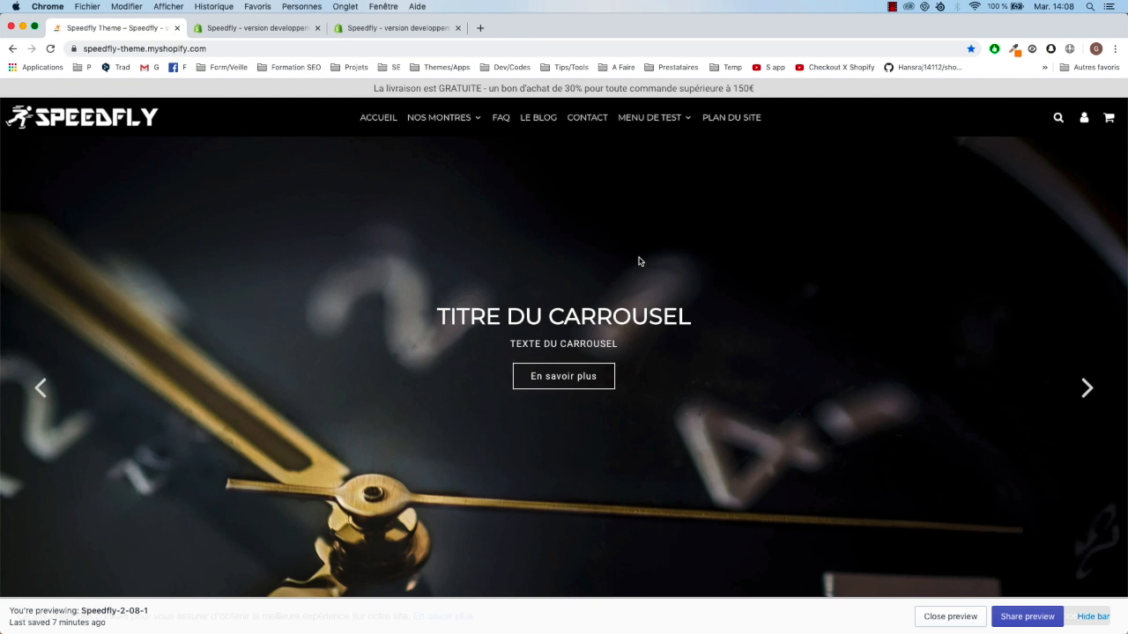
- Open the Speedfly-2-08-1 theme for customization and view the first carousel slide's optional mobile image setting
click(267, 29)
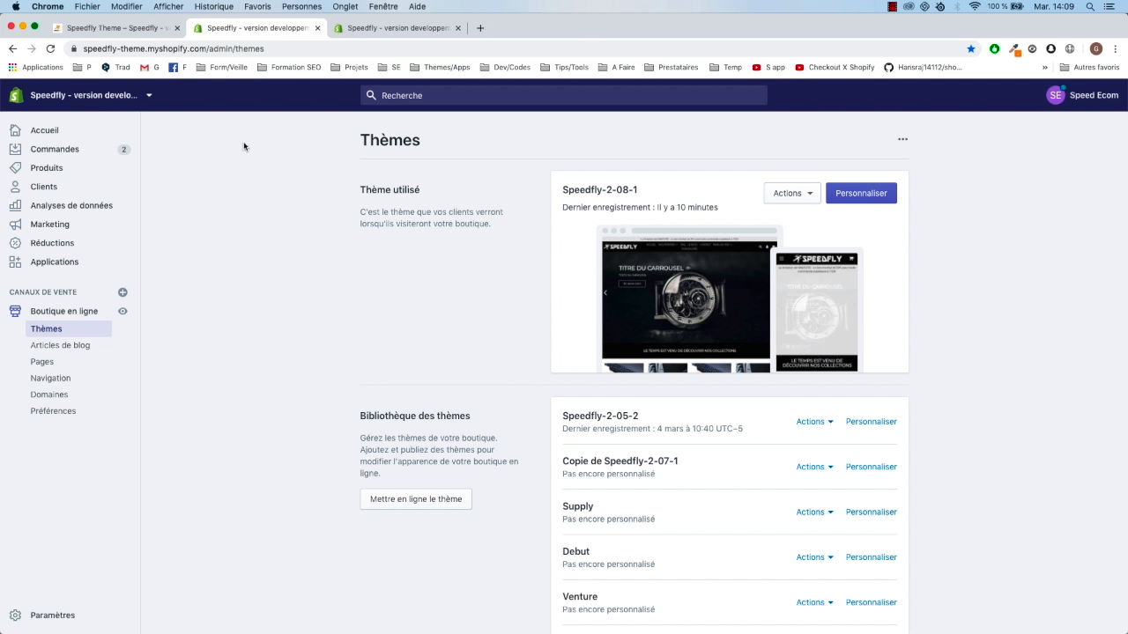
click(863, 194)
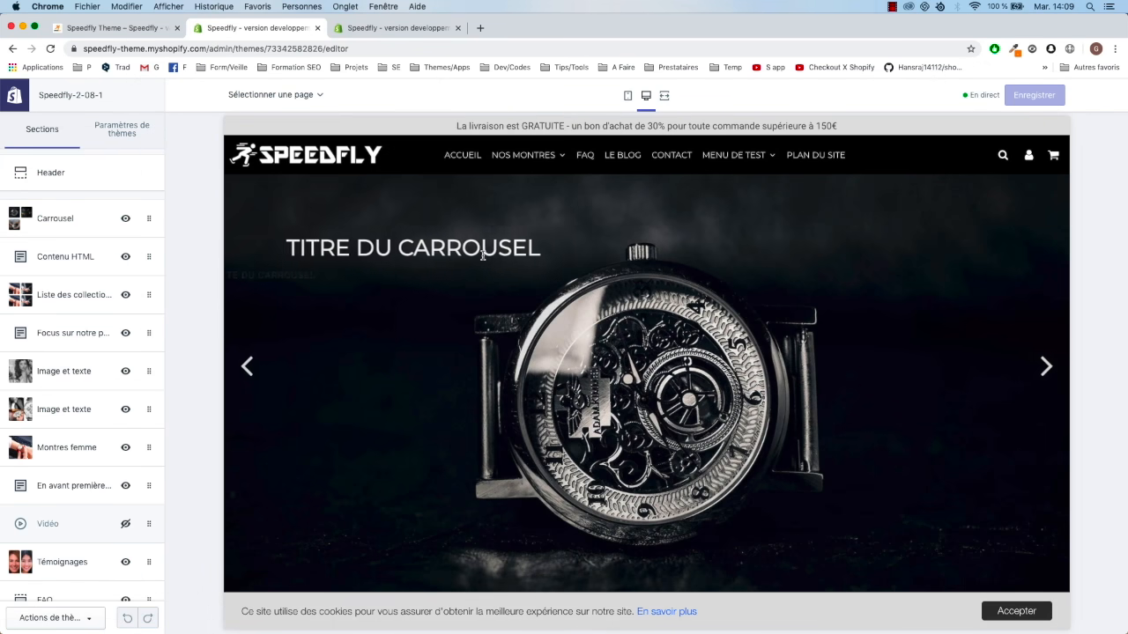
click(55, 218)
scroll(101, 452, down, 3)
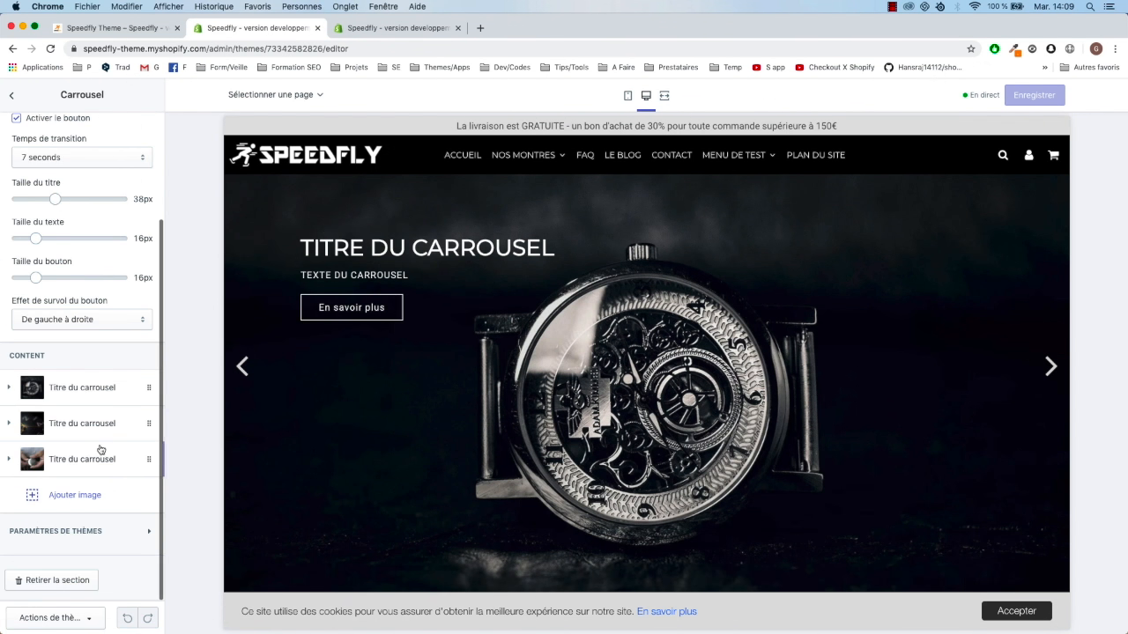
click(89, 387)
scroll(88, 392, down, 5)
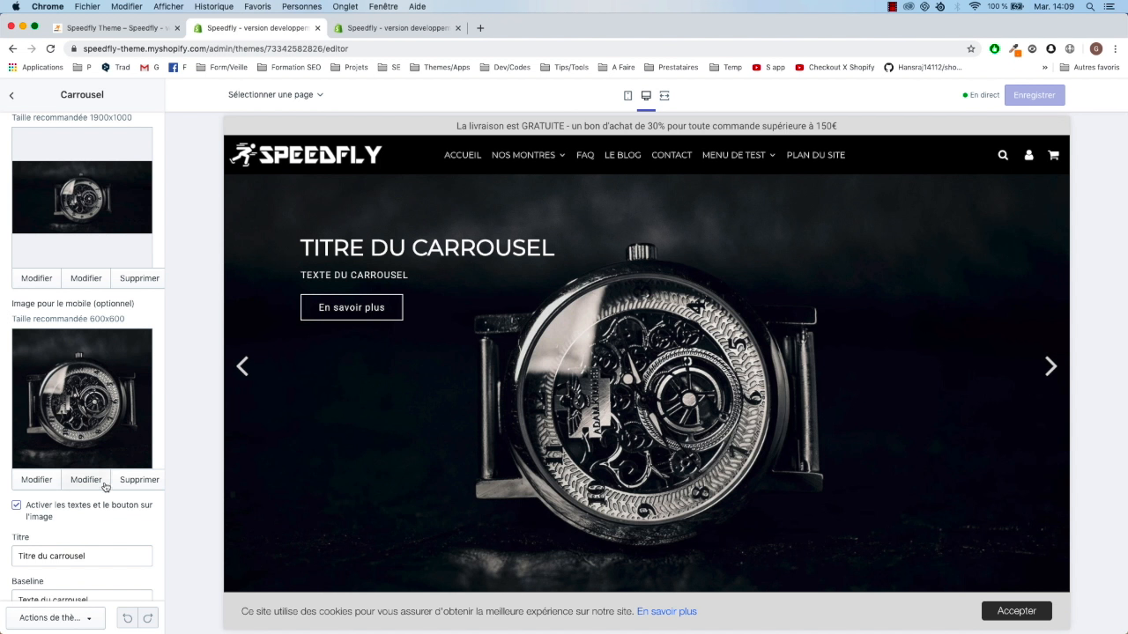
- Switch the theme editor preview to mobile, reload it and browse the carousel slides
click(627, 99)
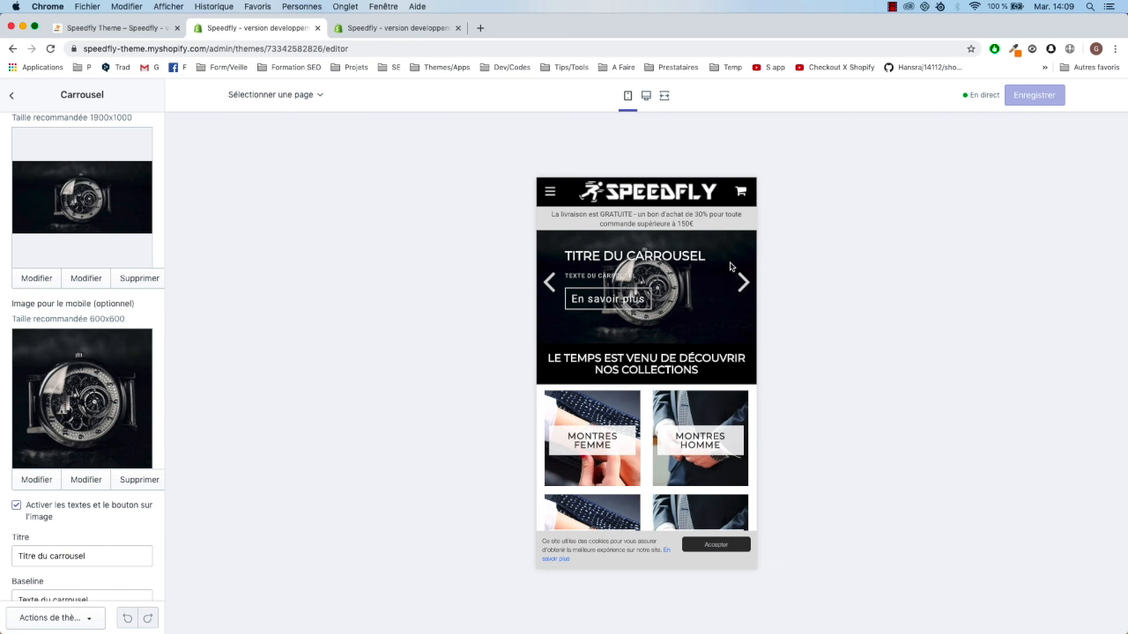
key(super+r)
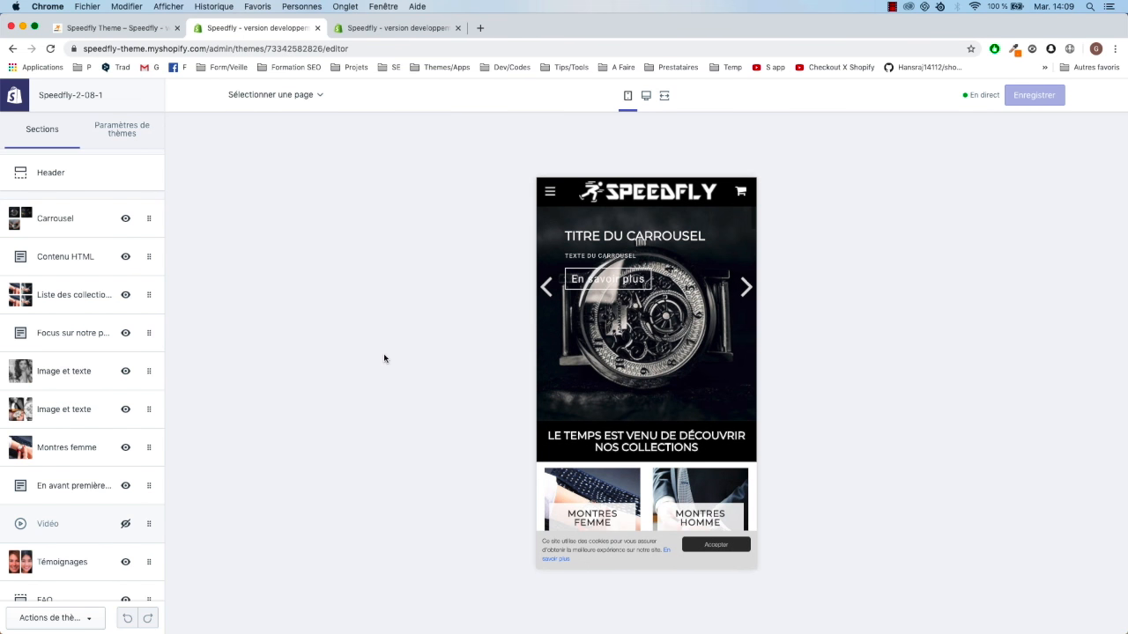
click(743, 317)
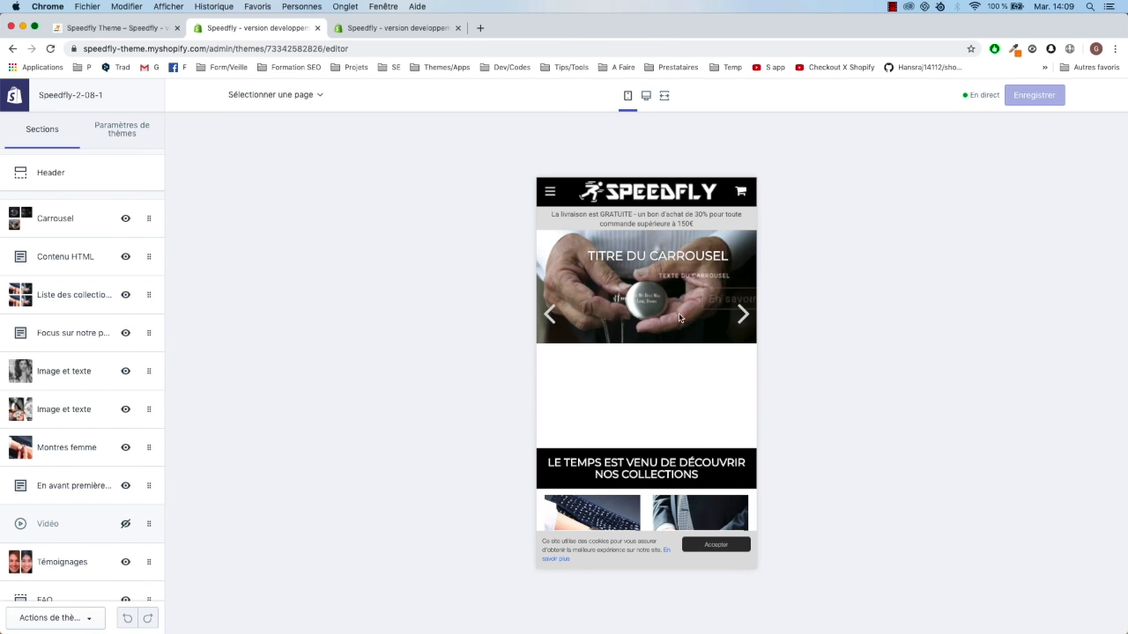
click(693, 321)
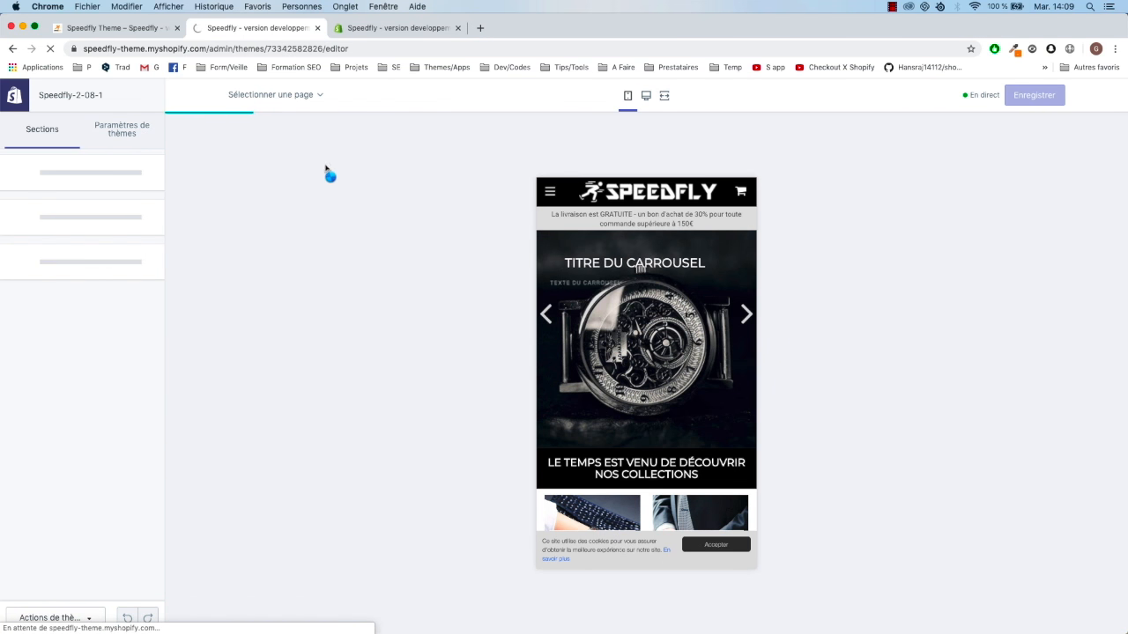
- Reload the storefront homepage in iPhone X emulation and browse through its carousel slides
click(126, 28)
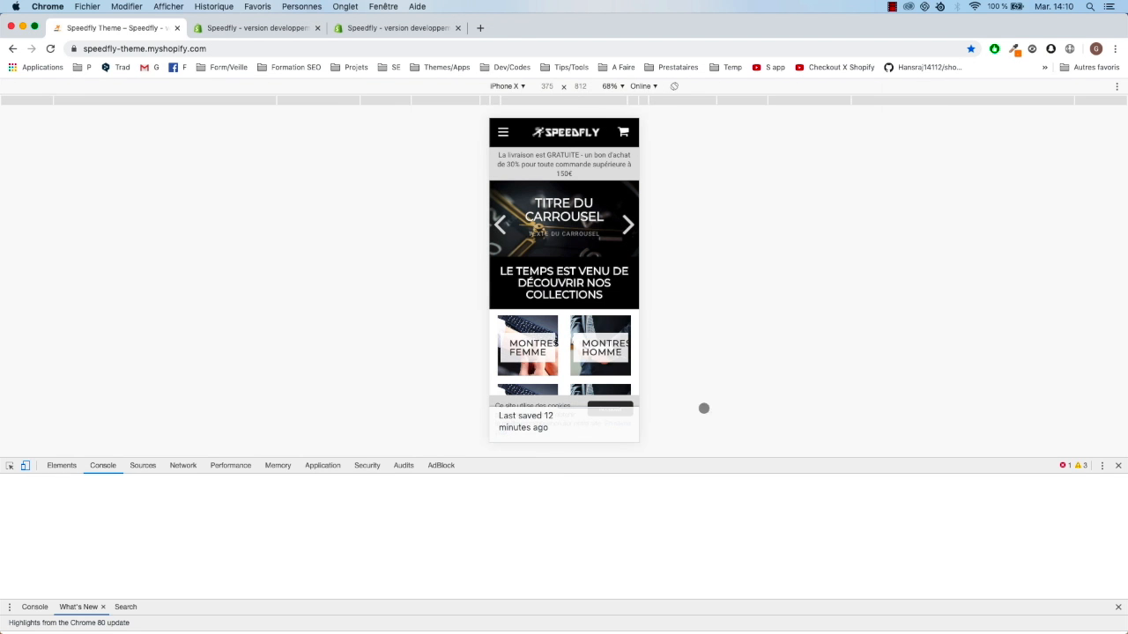
key(super+r)
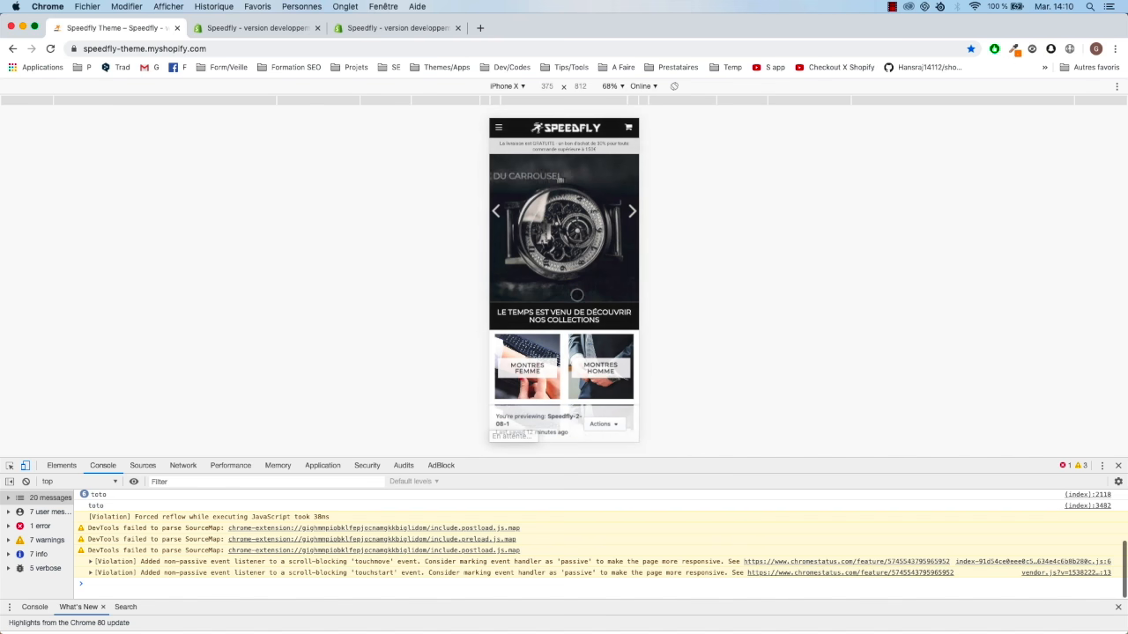
click(628, 217)
click(628, 216)
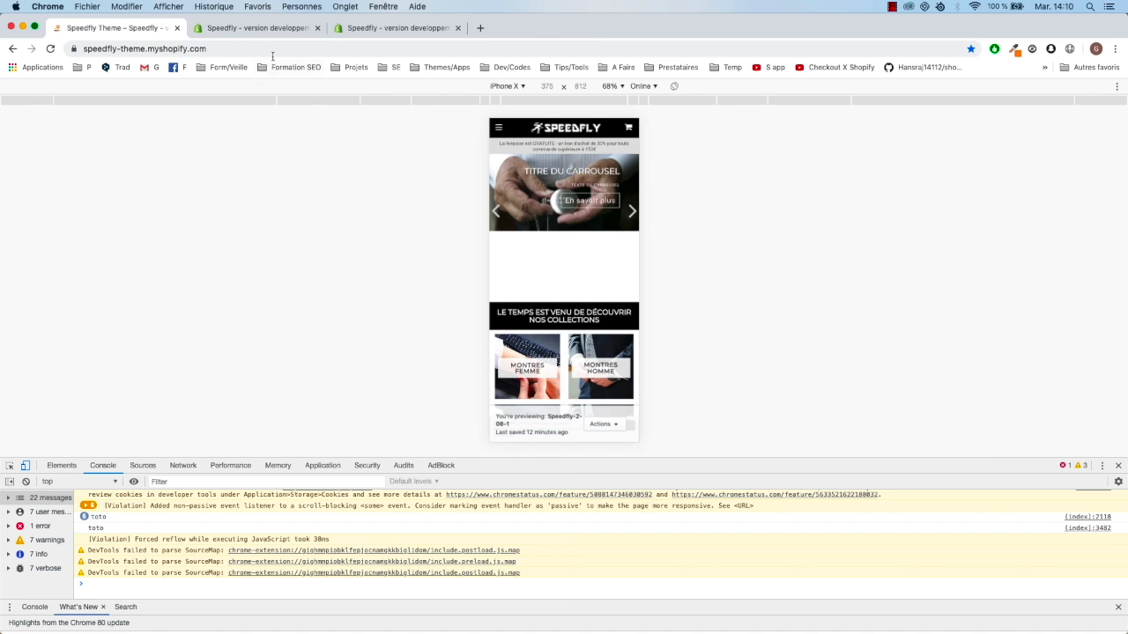
- Consult the Speedfly 2.08 update list, restore the storefront's desktop display and close the developer tools
click(376, 29)
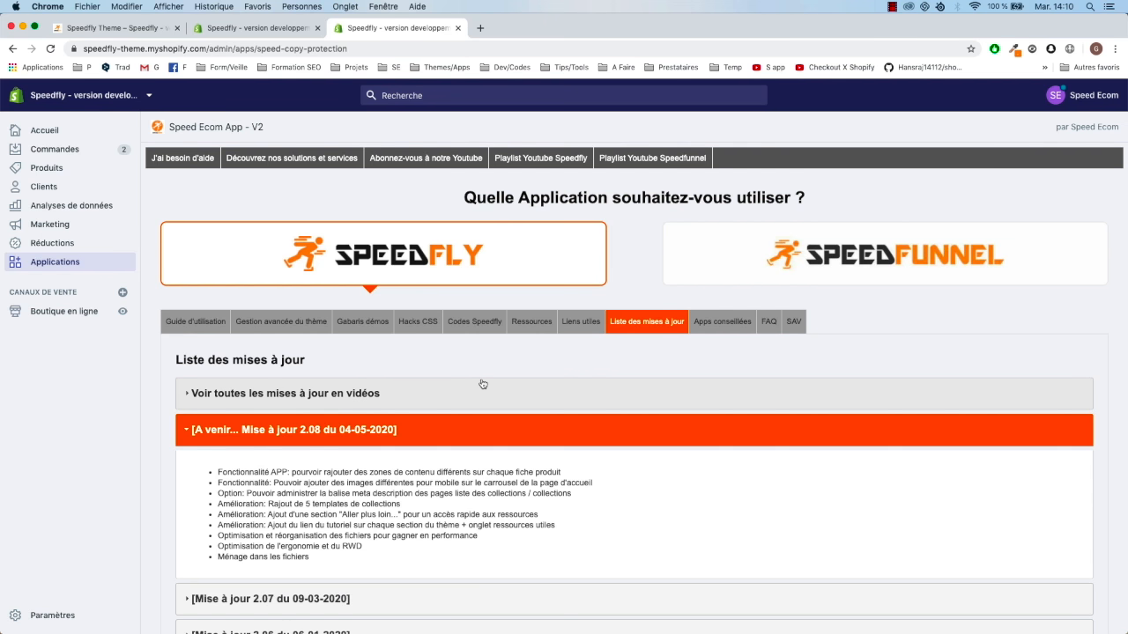
click(146, 29)
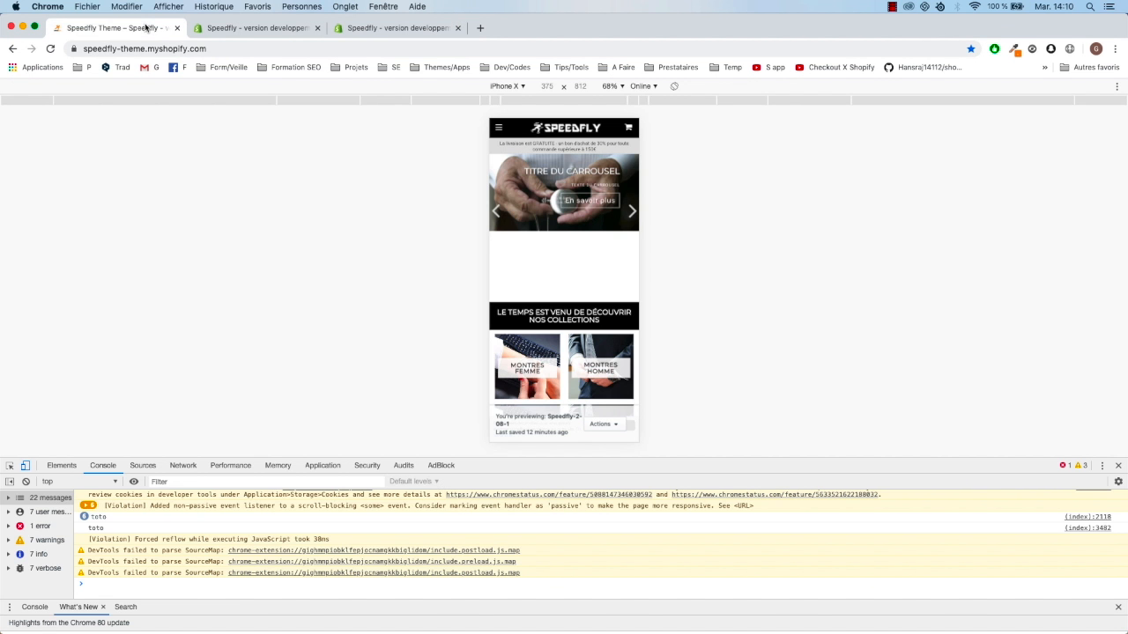
click(26, 465)
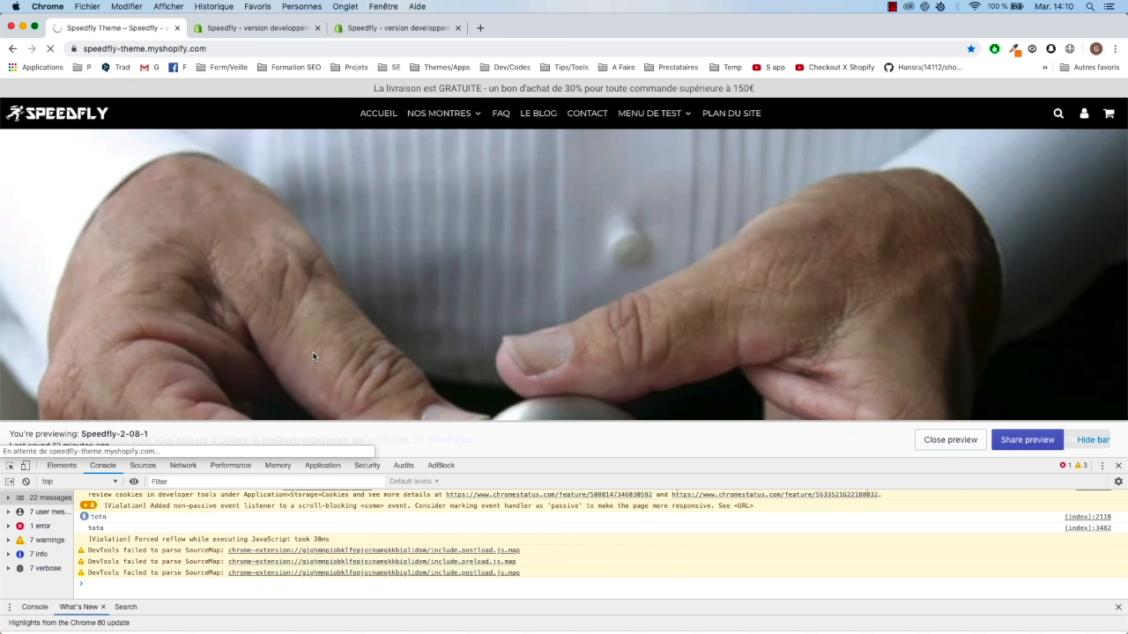
key(super+r)
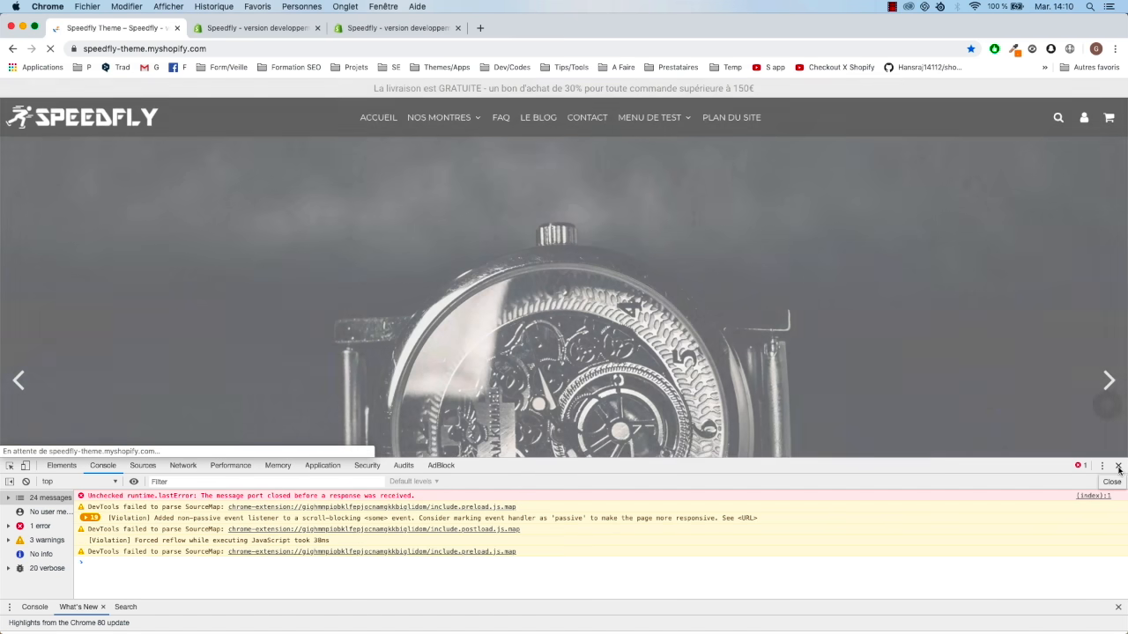
click(1117, 466)
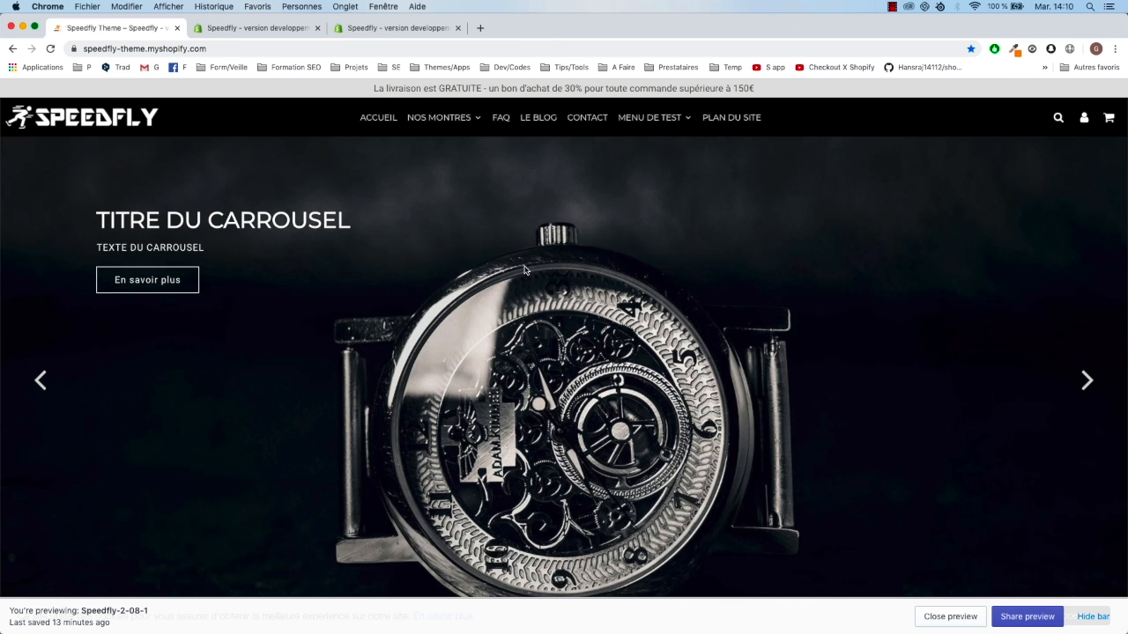
- Open the store's collections list page at speedfly-theme.myshopify.com/collections/
click(283, 49)
click(283, 50)
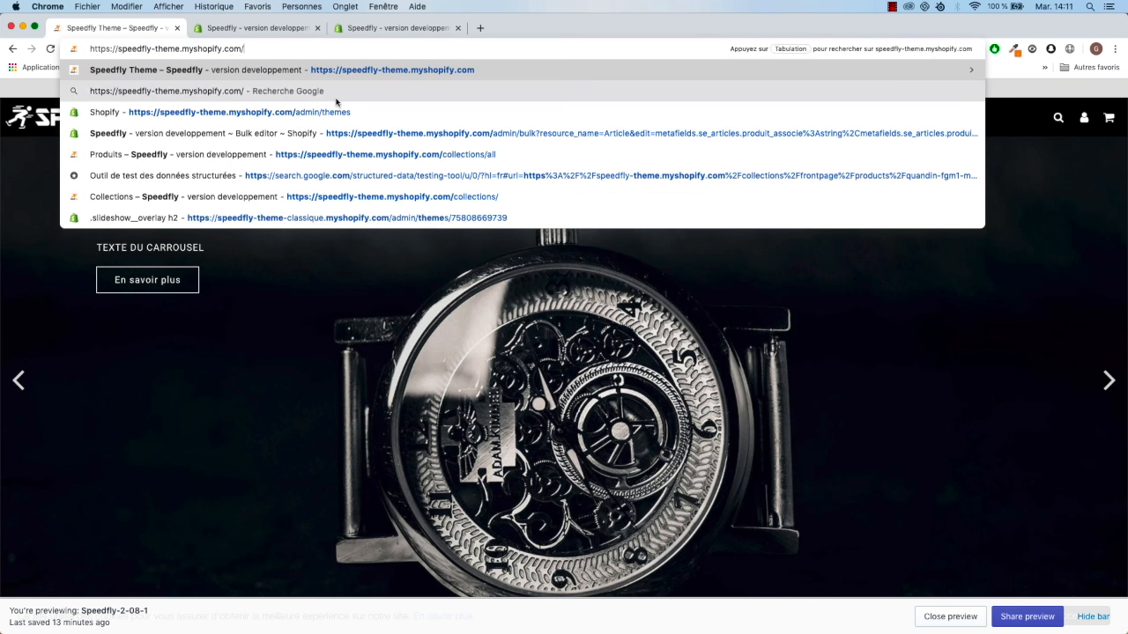
text(coll)
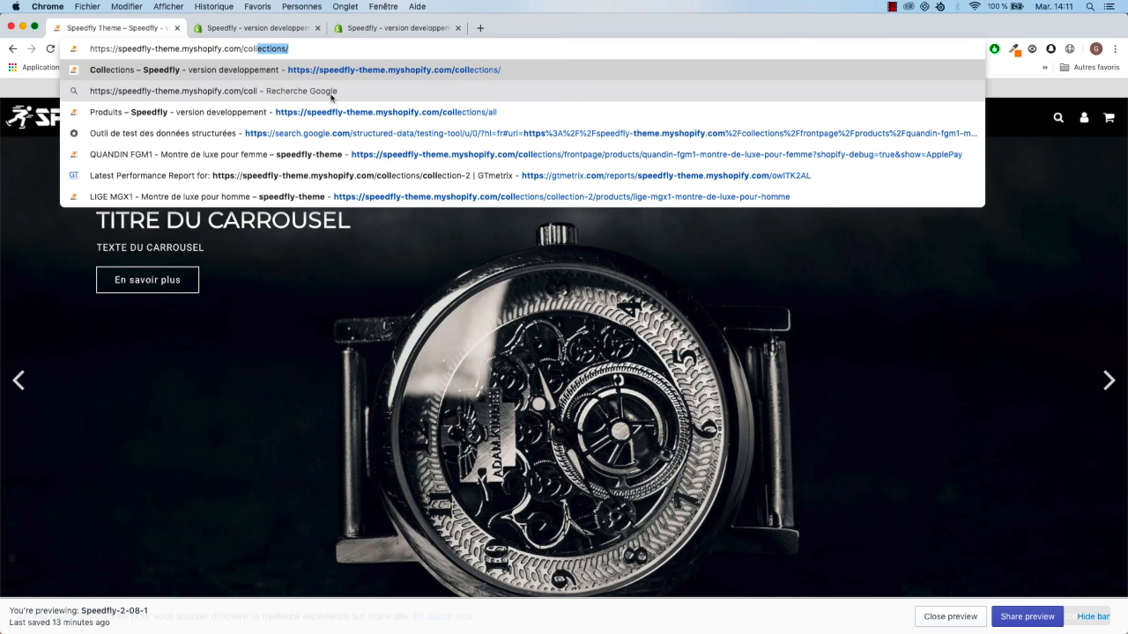
click(348, 71)
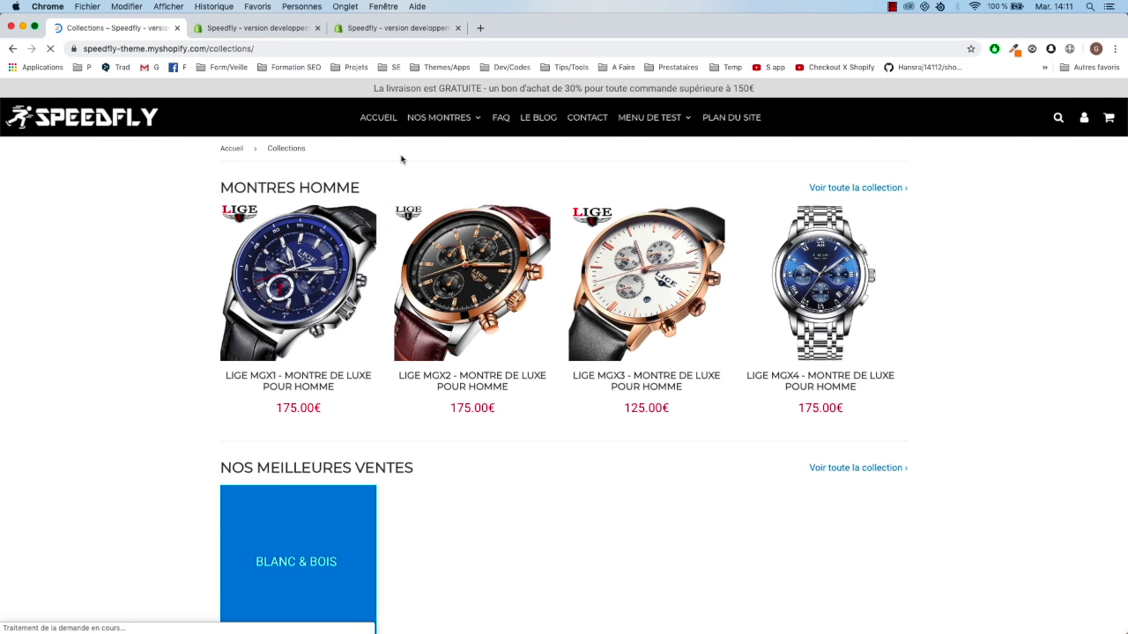
- Open the collections list page a second time in a new browser tab
click(252, 50)
key(super+c)
key(super+t)
key(super+v)
key(Return)
- Load the all-products page at speedfly-theme.myshopify.com/collections/all in the new tab
click(252, 50)
text(all)
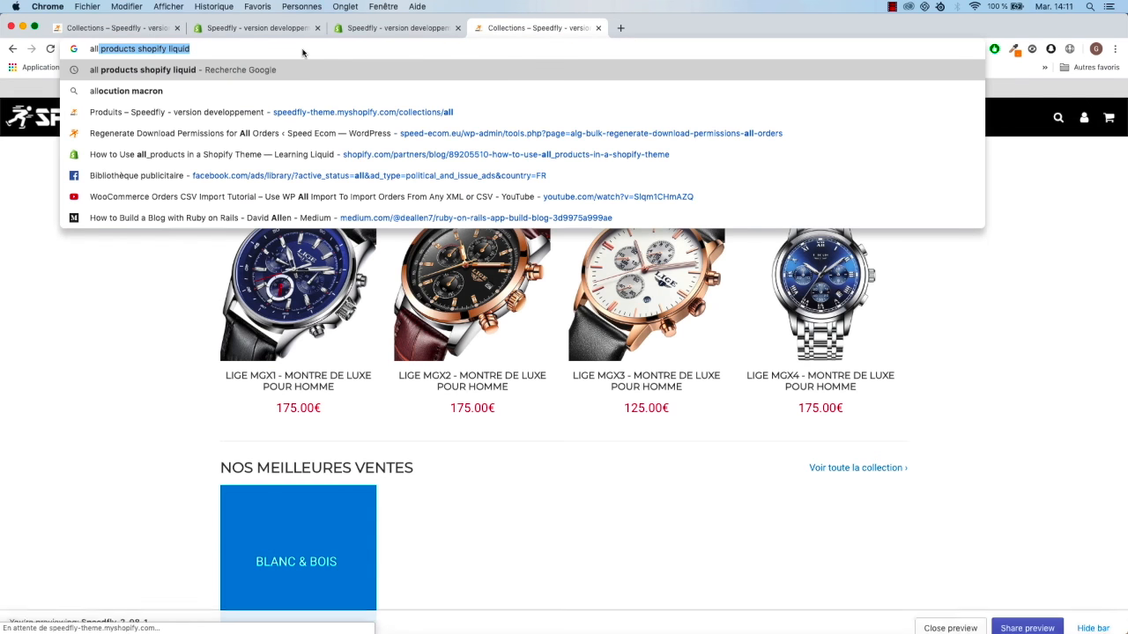
key(super+a)
text(a)
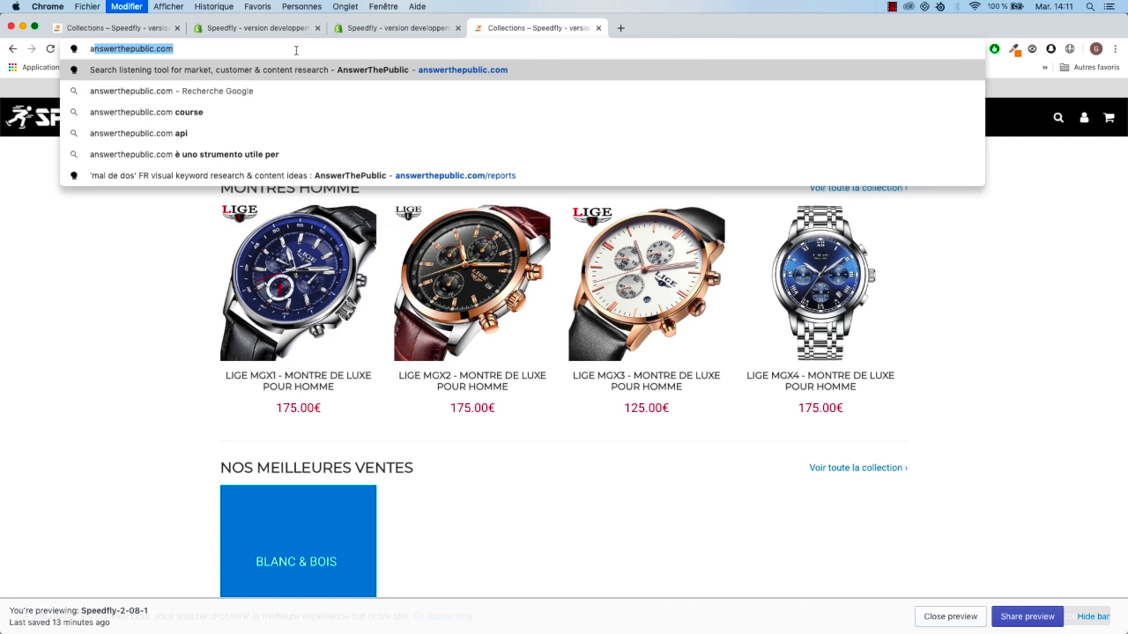
key(super+z)
click(295, 50)
text(all)
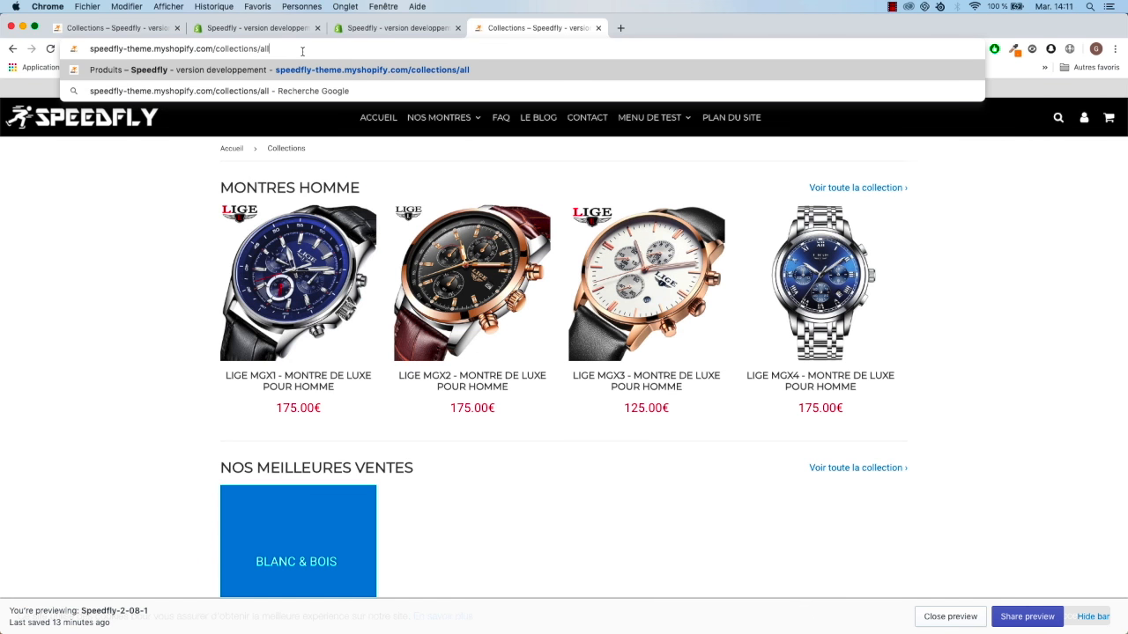
key(Return)
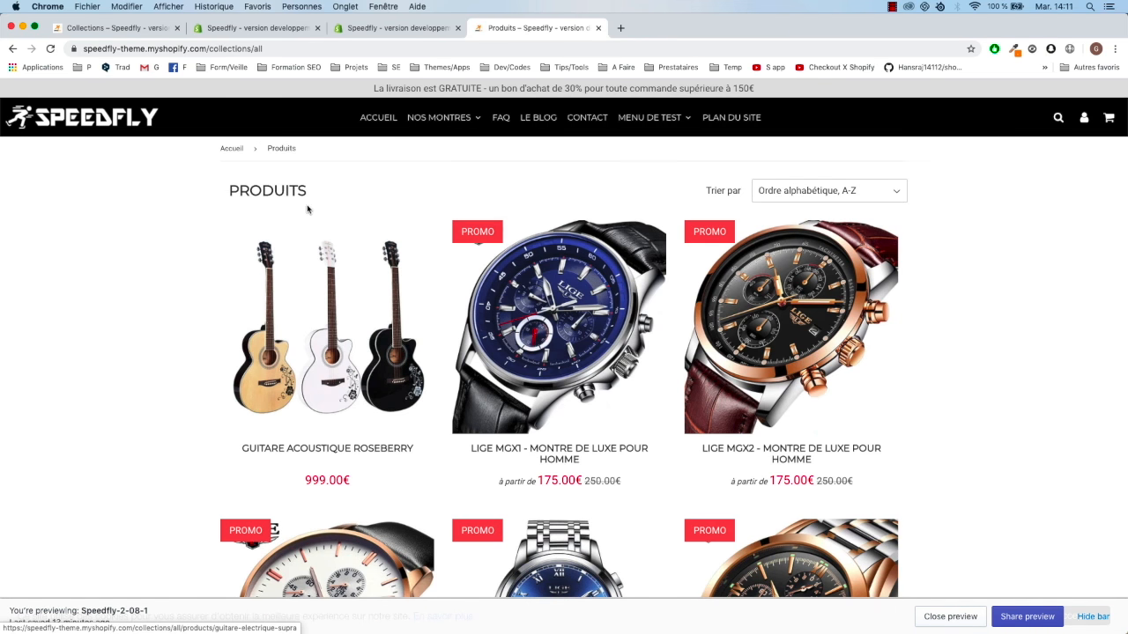
- Look through the all-products page, place its tab before the others and return to the collections list page
scroll(370, 220, down, 10)
scroll(438, 231, up, 10)
drag(507, 27, 114, 23)
click(260, 28)
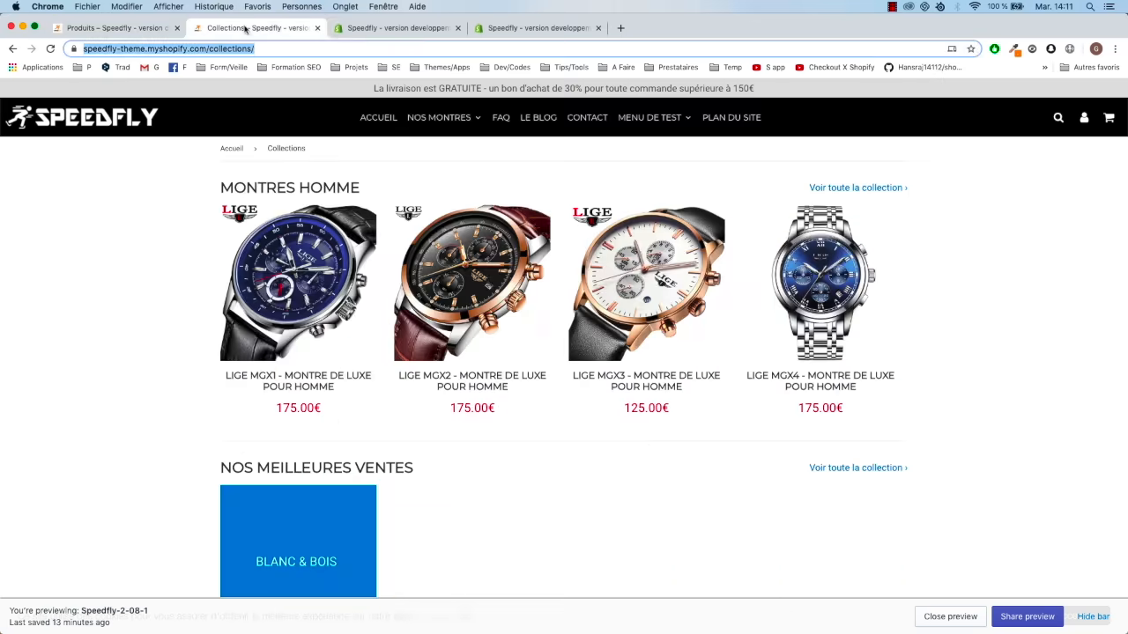
- Open the theme editor's "SEO - Gestion avancée" settings and examine the meta description fields for the collections and collections/all pages
click(392, 27)
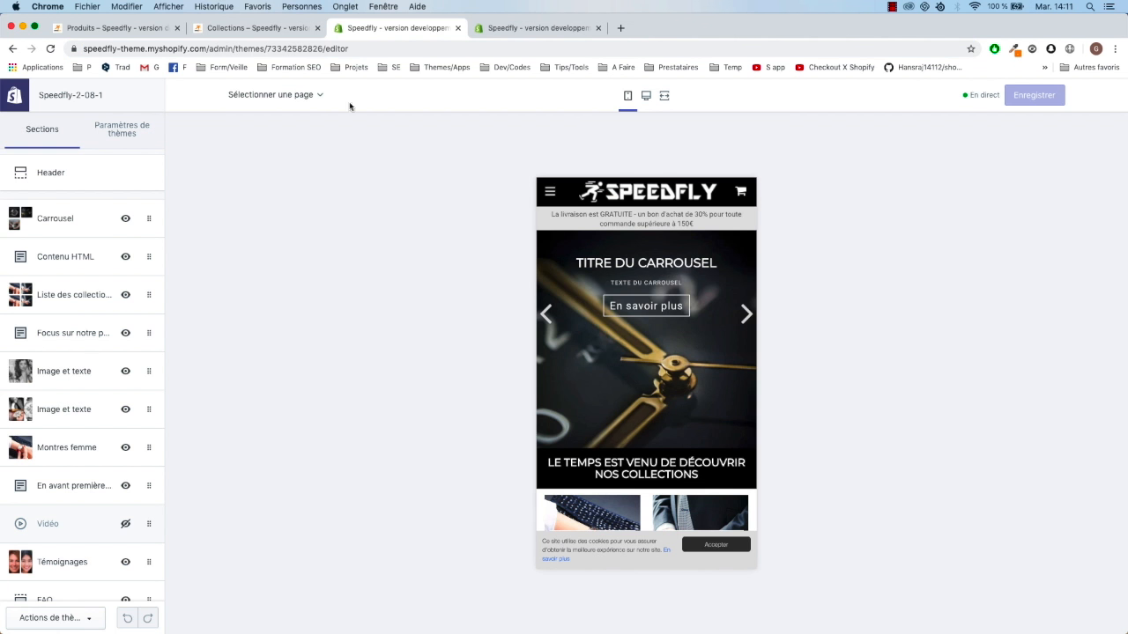
click(119, 143)
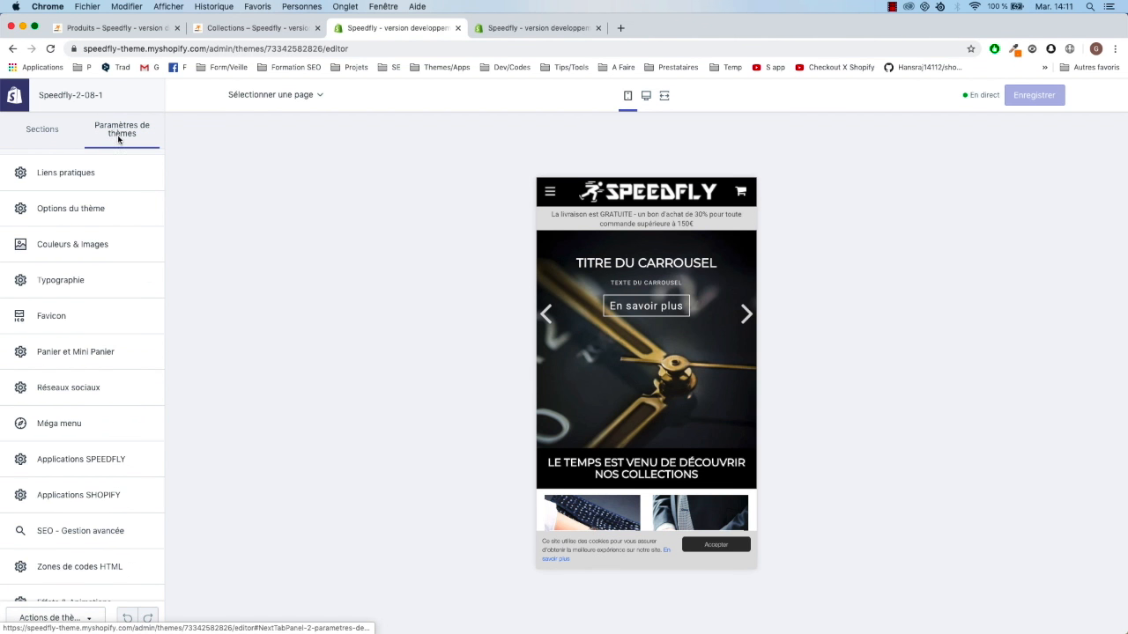
click(73, 532)
click(84, 417)
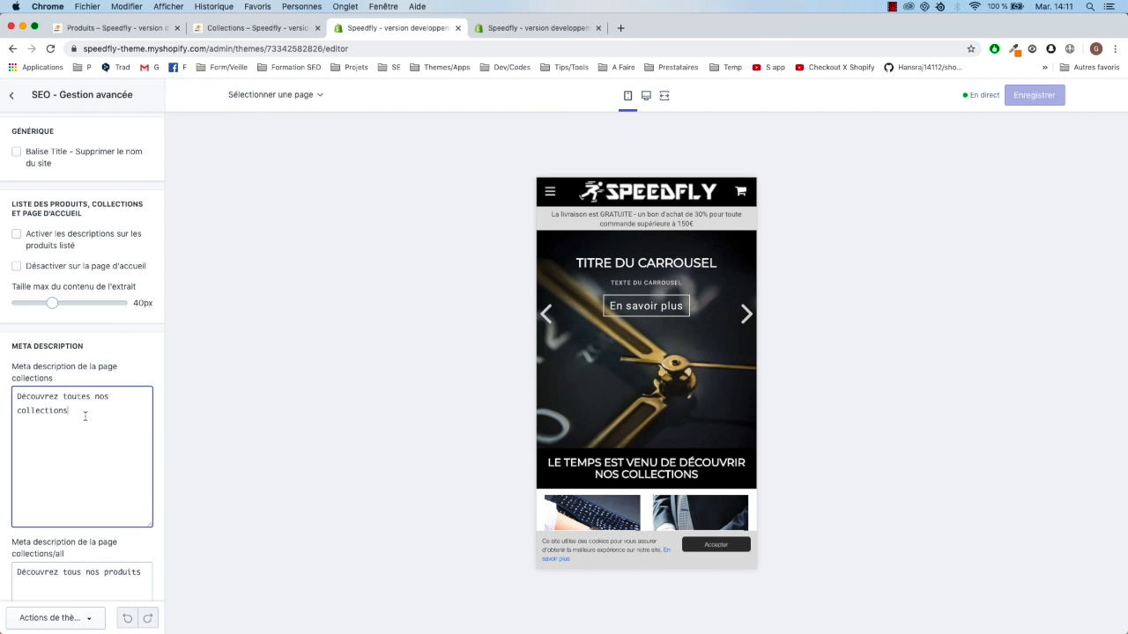
scroll(85, 421, down, 3)
click(78, 430)
scroll(77, 430, up, 1)
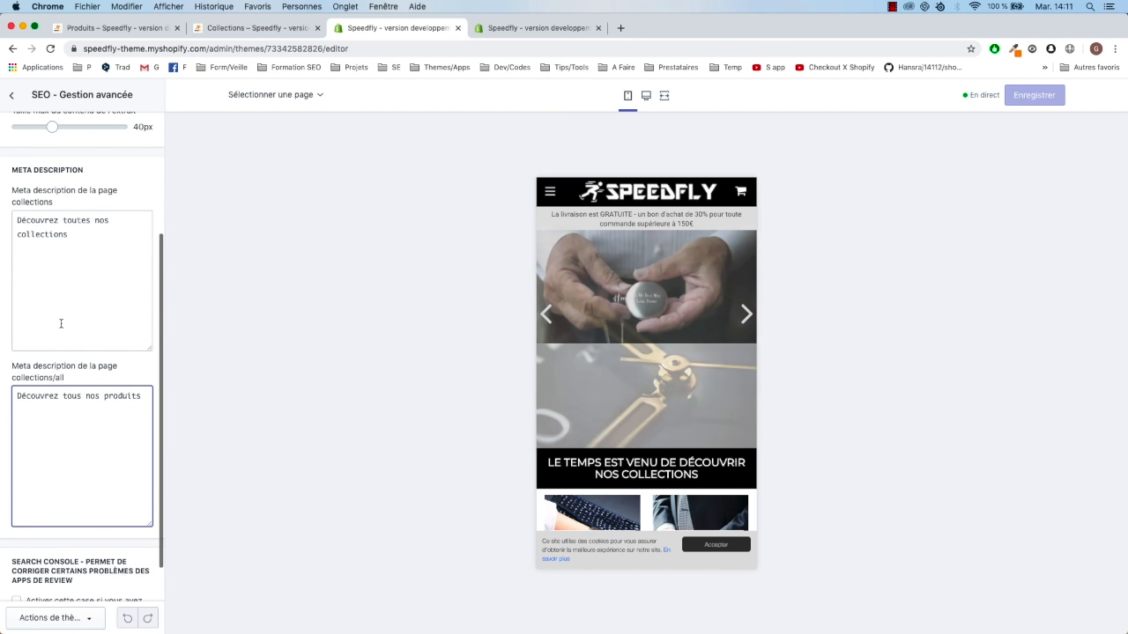
drag(84, 256, 4, 257)
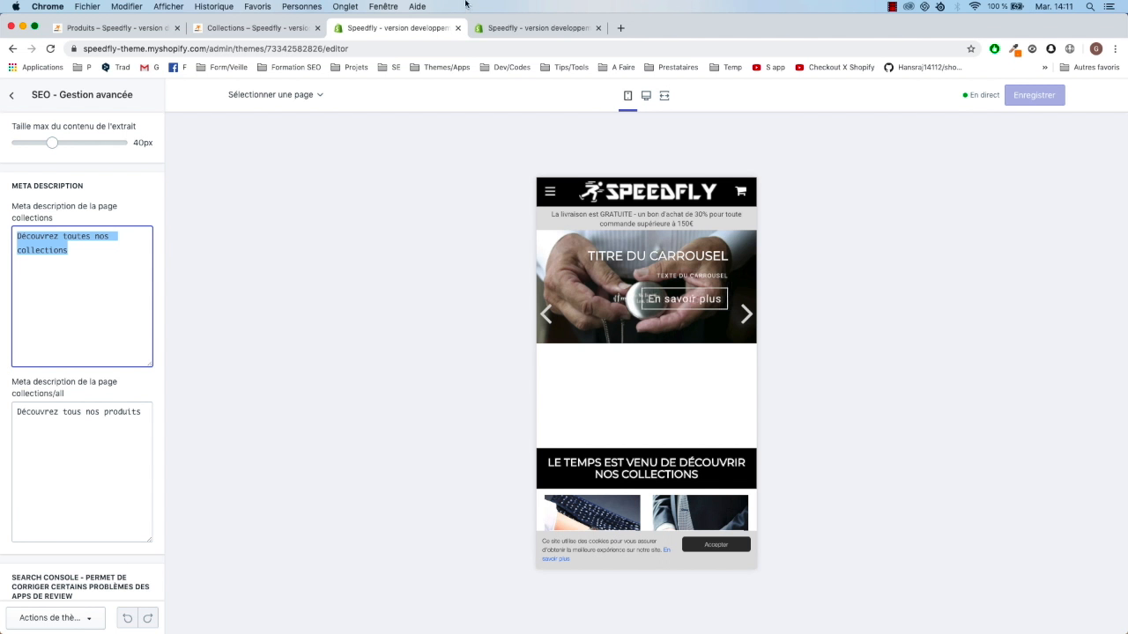
- Display the collections list page's source code and search it for "descri"
click(266, 29)
key(super+alt+u)
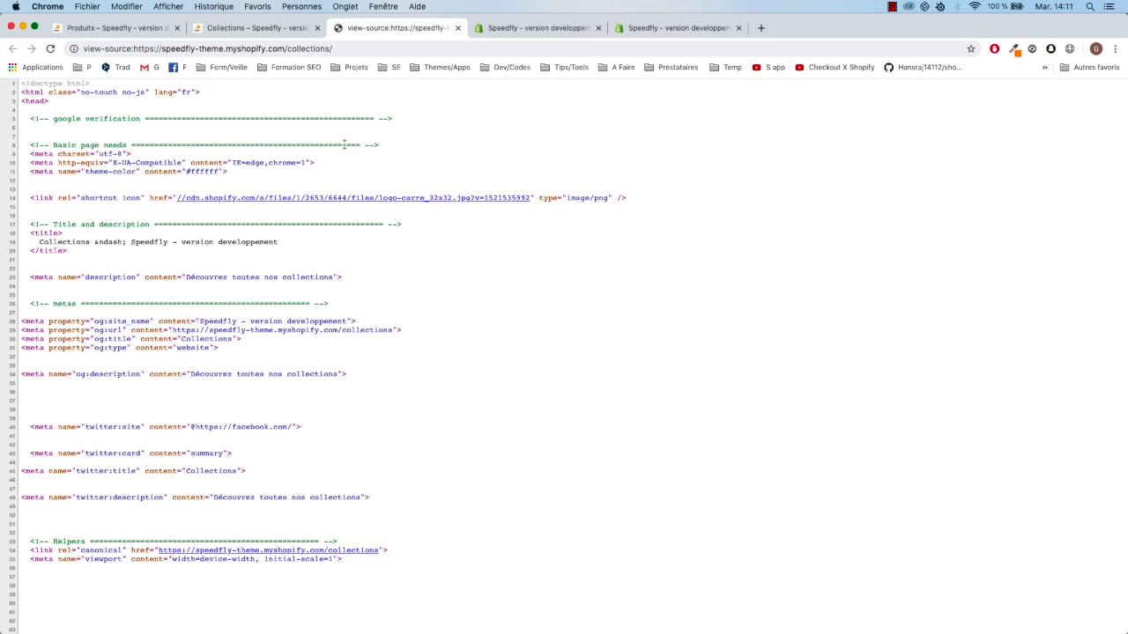
key(super+f)
text(descri)
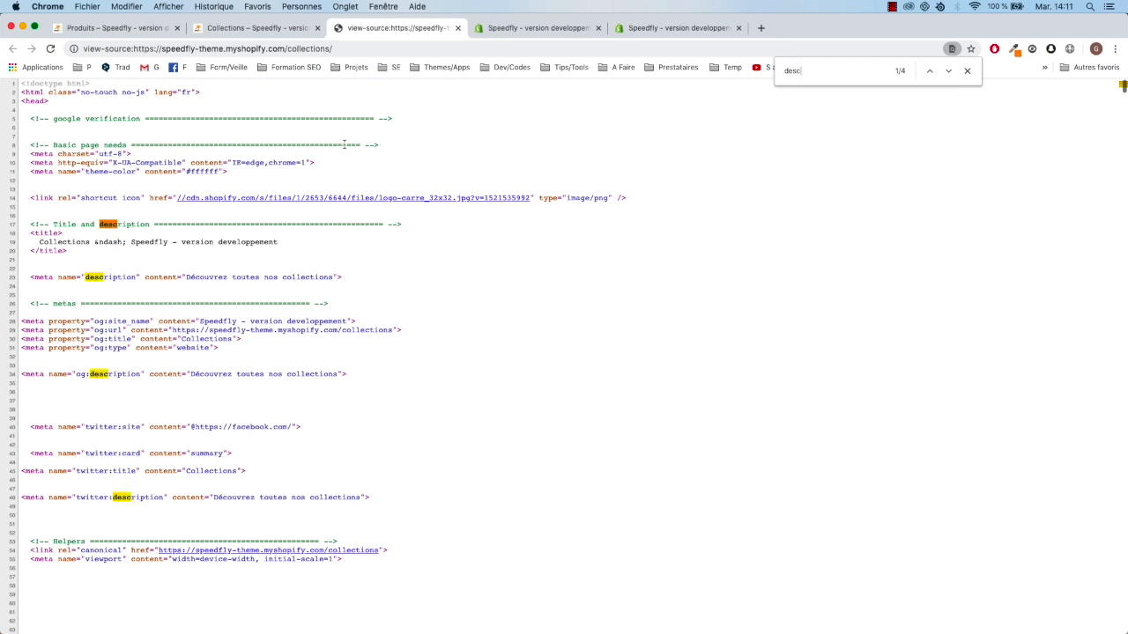
- Examine the title tag and the meta description content in the collections page's source code
double_click(205, 279)
click(267, 287)
double_click(62, 243)
drag(280, 248, 95, 245)
click(220, 253)
double_click(209, 276)
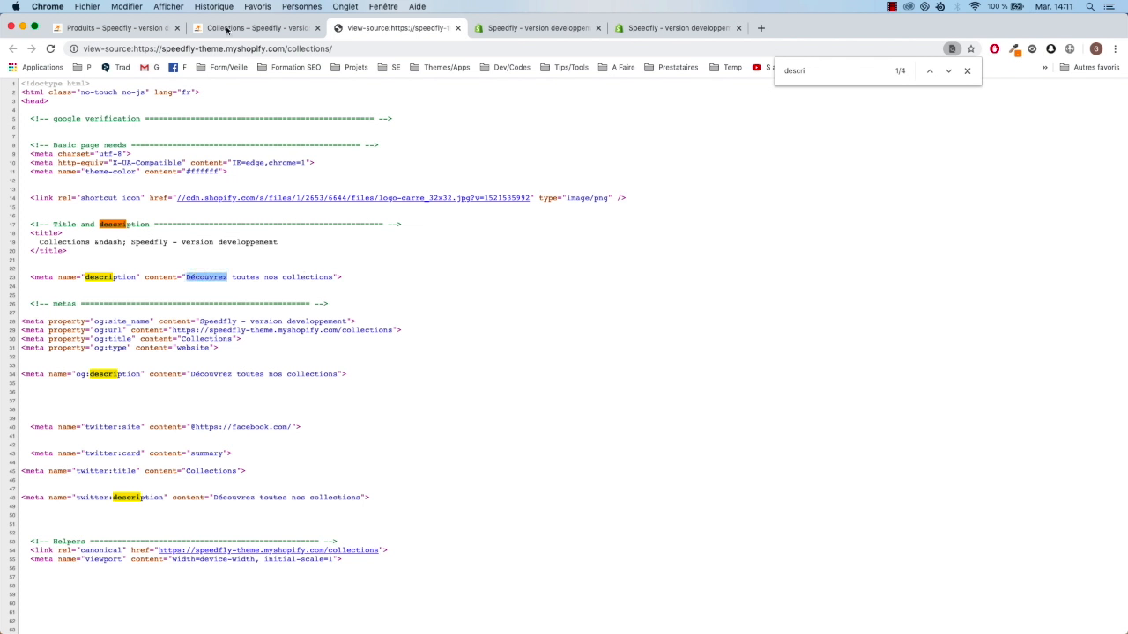
- Return to the theme editor's advanced SEO settings and review the collections/all meta description and the remaining options
click(234, 26)
click(511, 33)
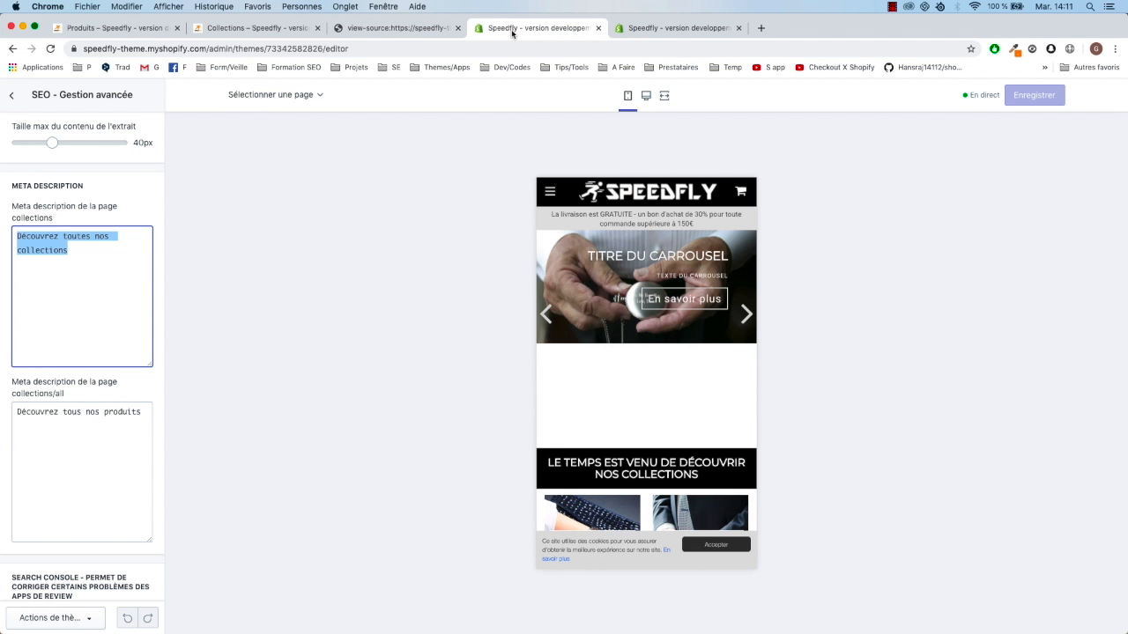
click(18, 450)
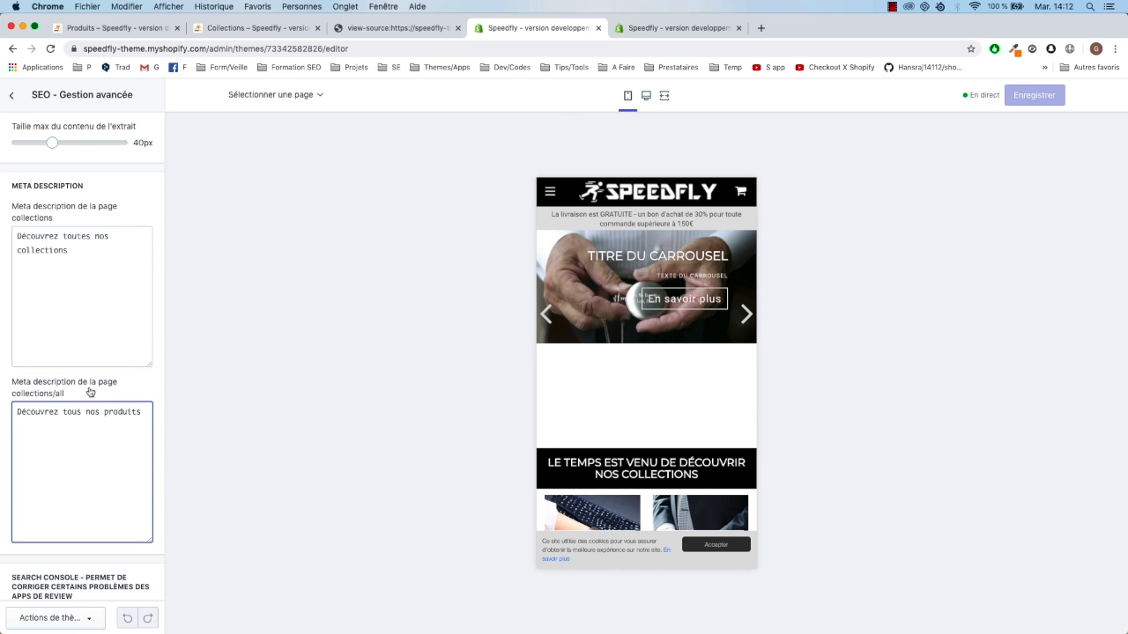
scroll(88, 396, down, 2)
scroll(88, 352, up, 5)
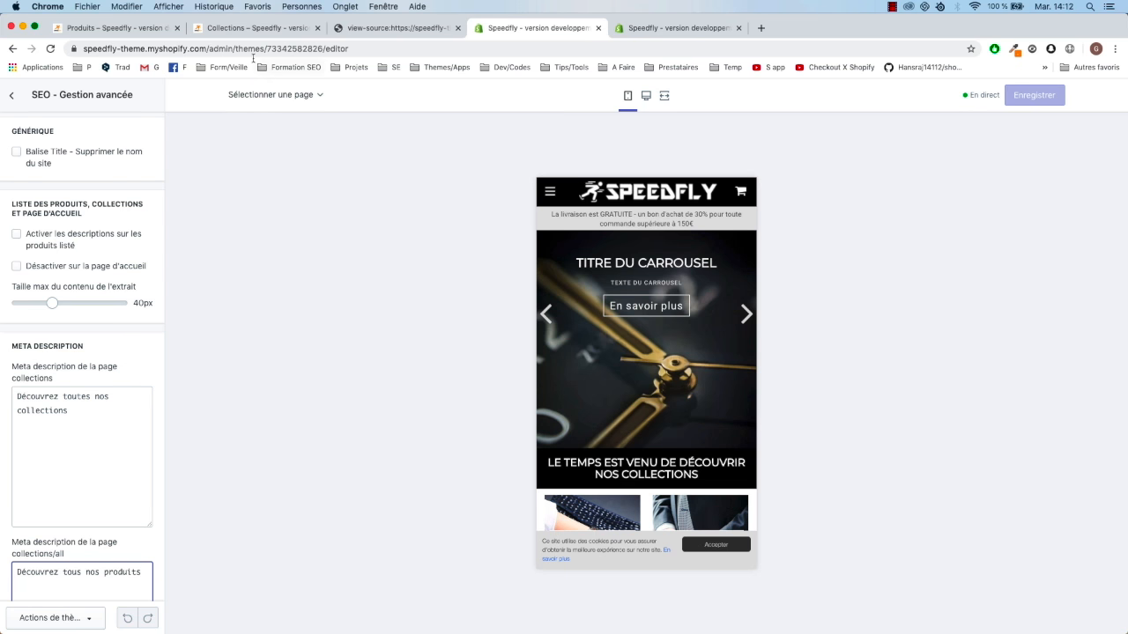
- Consult the Speedfly 2.08 update list, revisit the collections list page and close its source code
click(653, 29)
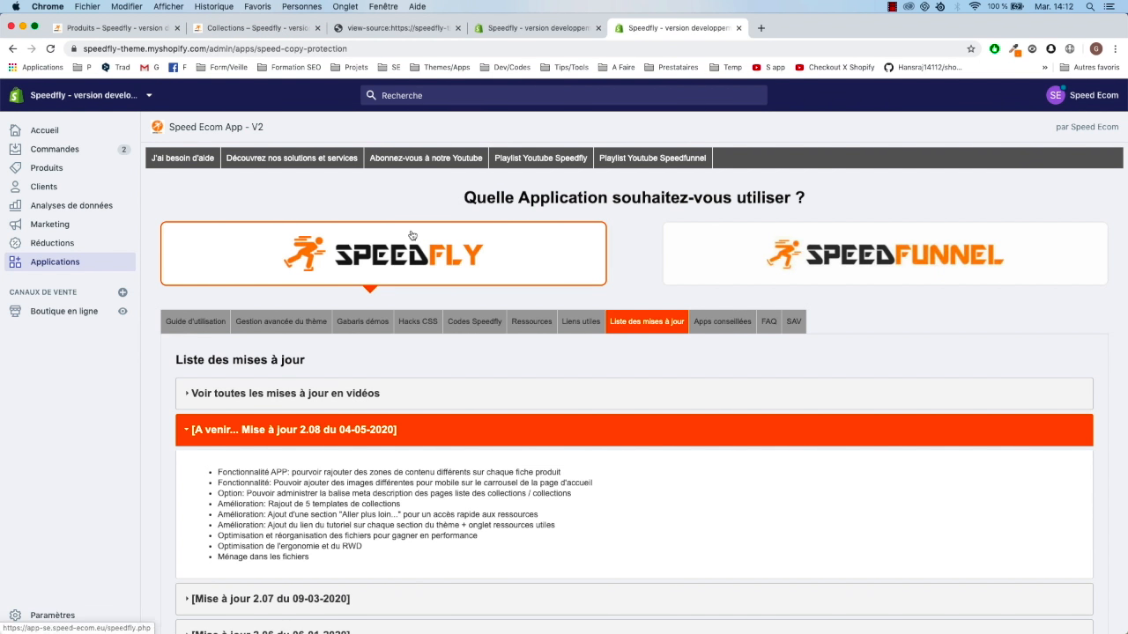
click(284, 29)
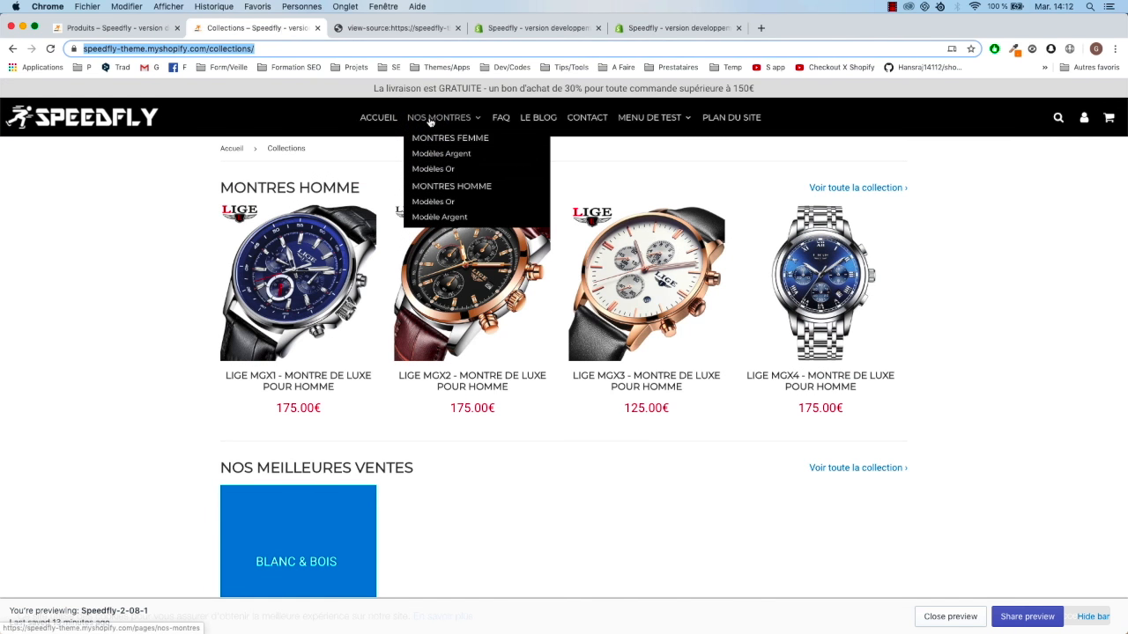
click(380, 29)
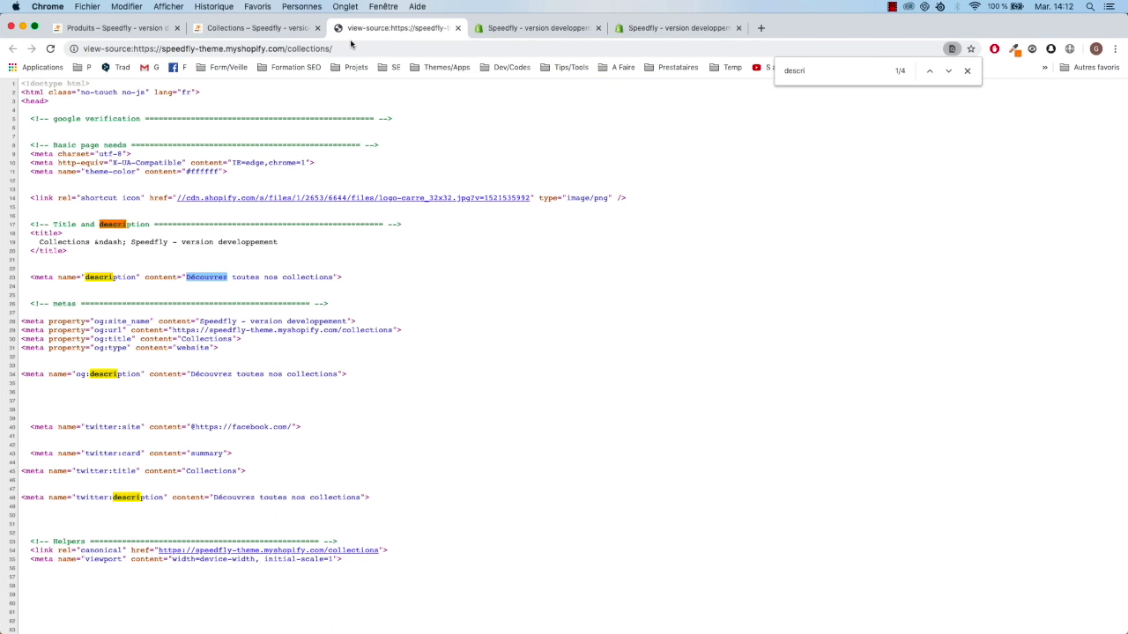
click(457, 28)
- Leave the SEO settings, open the "Nos montres" page in the Shopify admin and view its available page templates without changing the selection
click(392, 28)
click(11, 95)
click(14, 95)
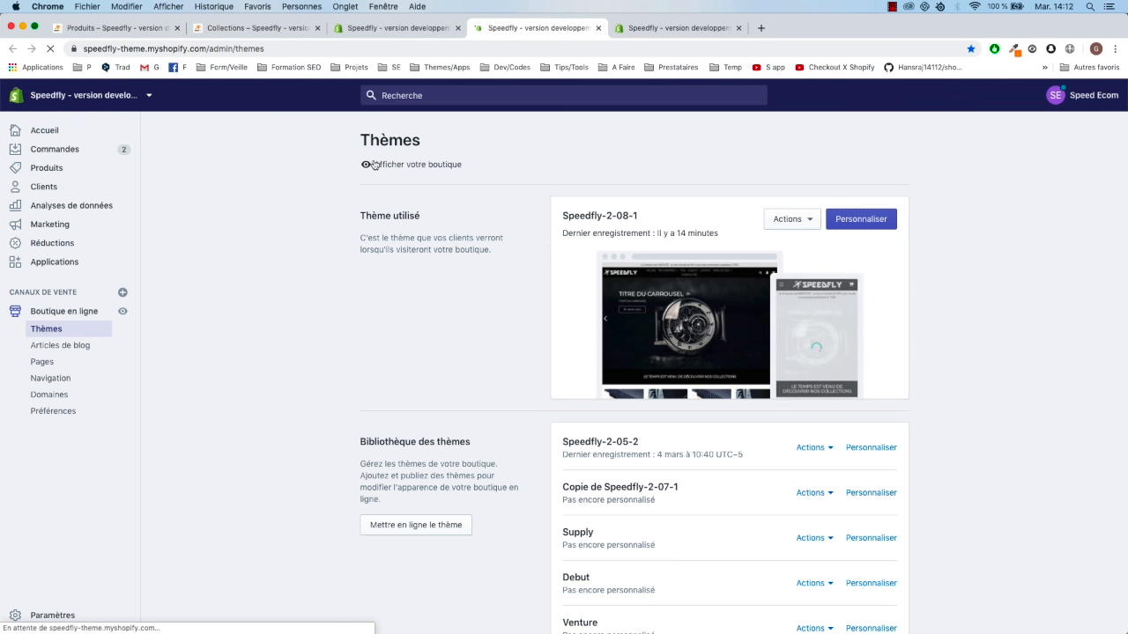
click(50, 364)
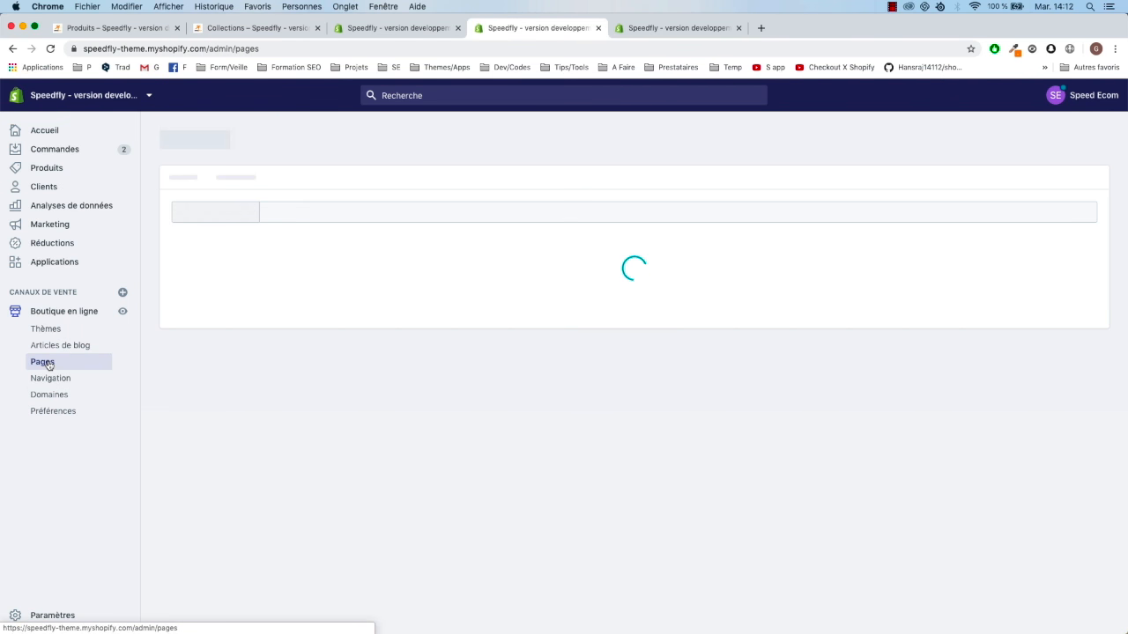
click(229, 396)
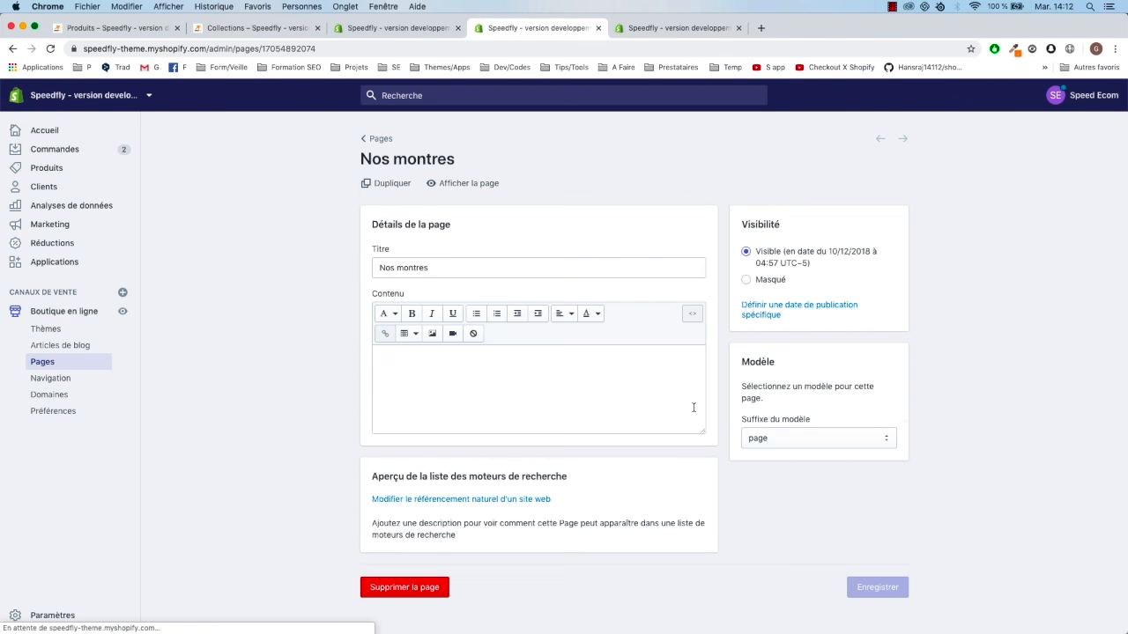
click(797, 437)
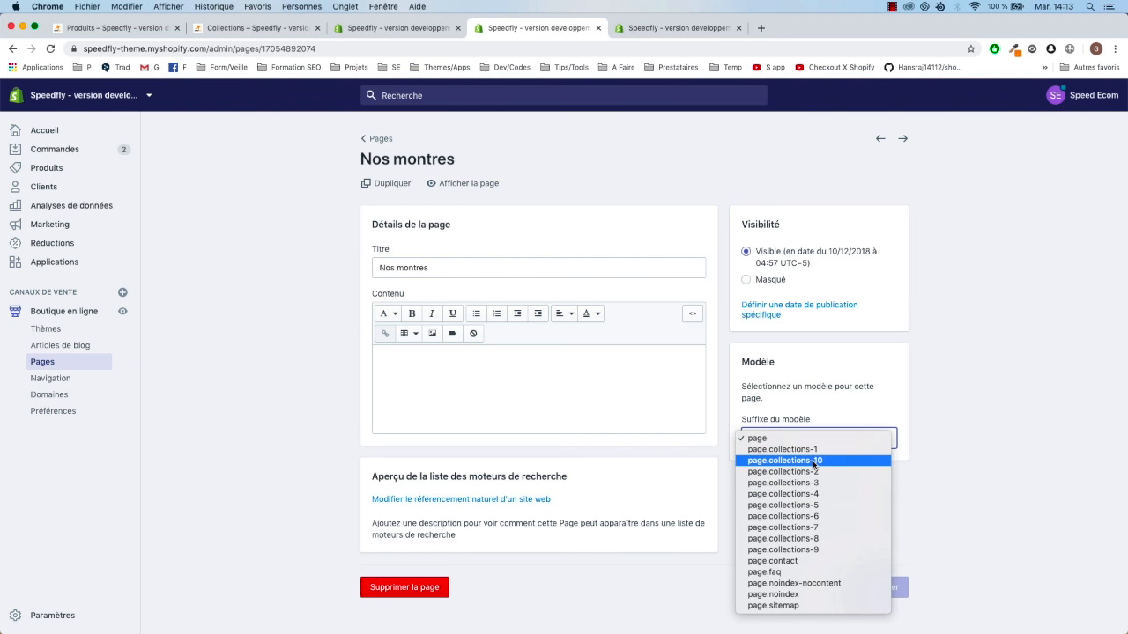
key(Escape)
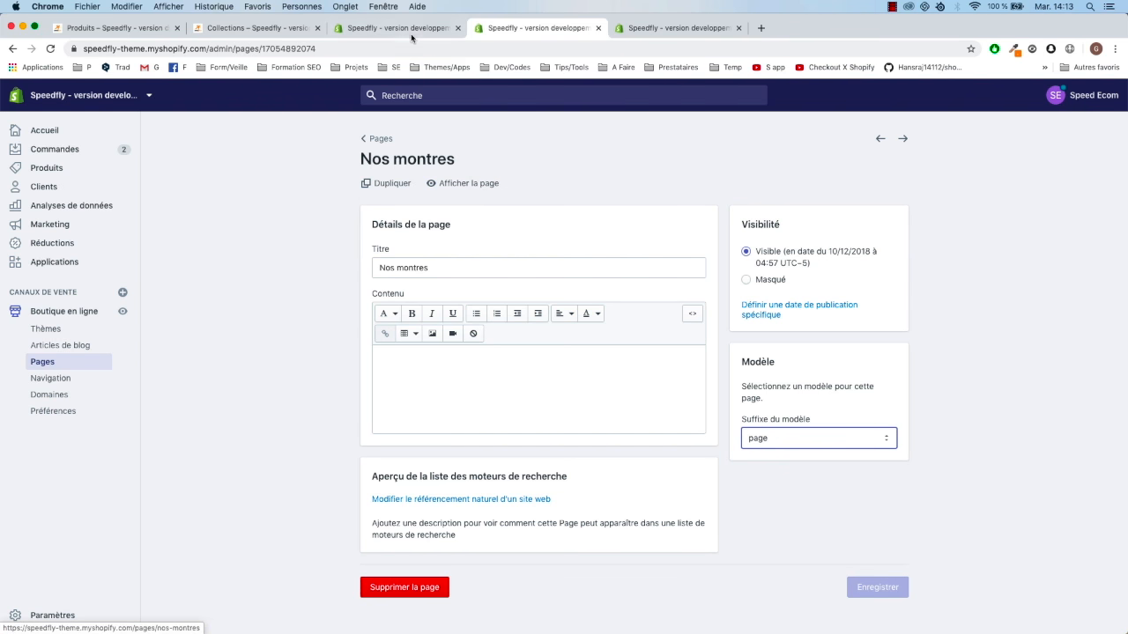
- Check the update list, then review the resource links under "Liens pratiques" in the theme editor's settings and close them
click(669, 28)
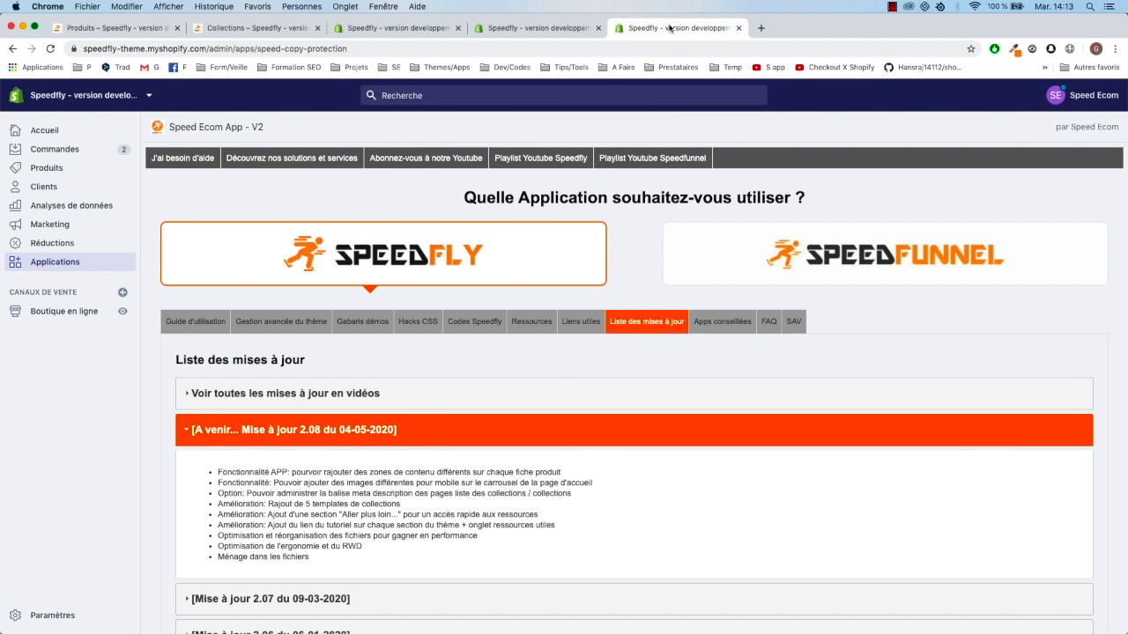
click(264, 28)
click(385, 28)
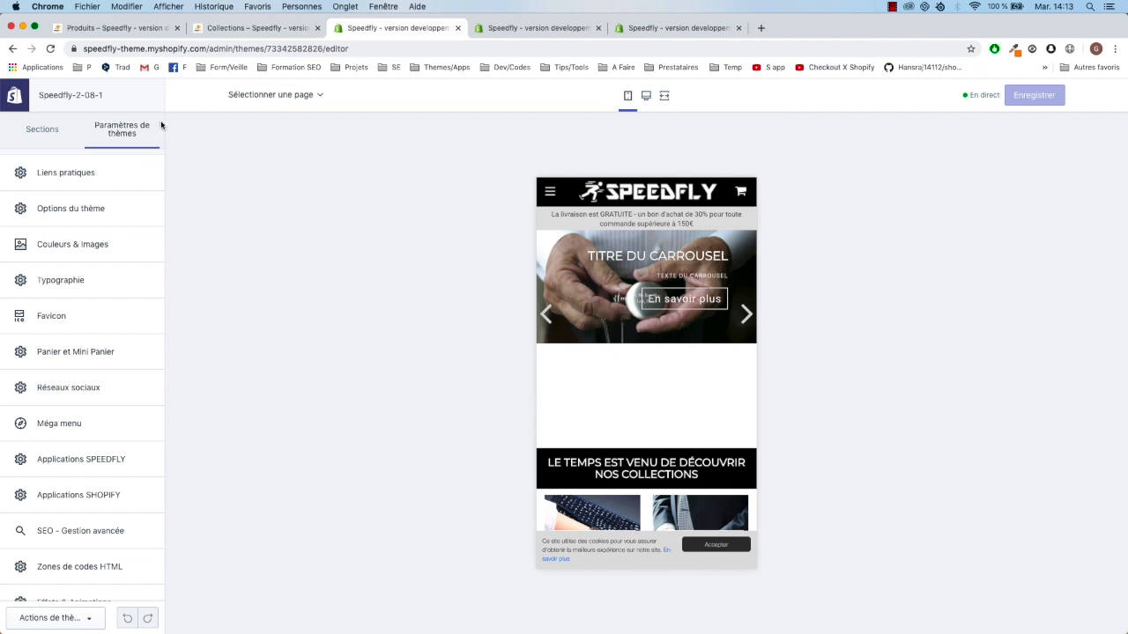
click(69, 178)
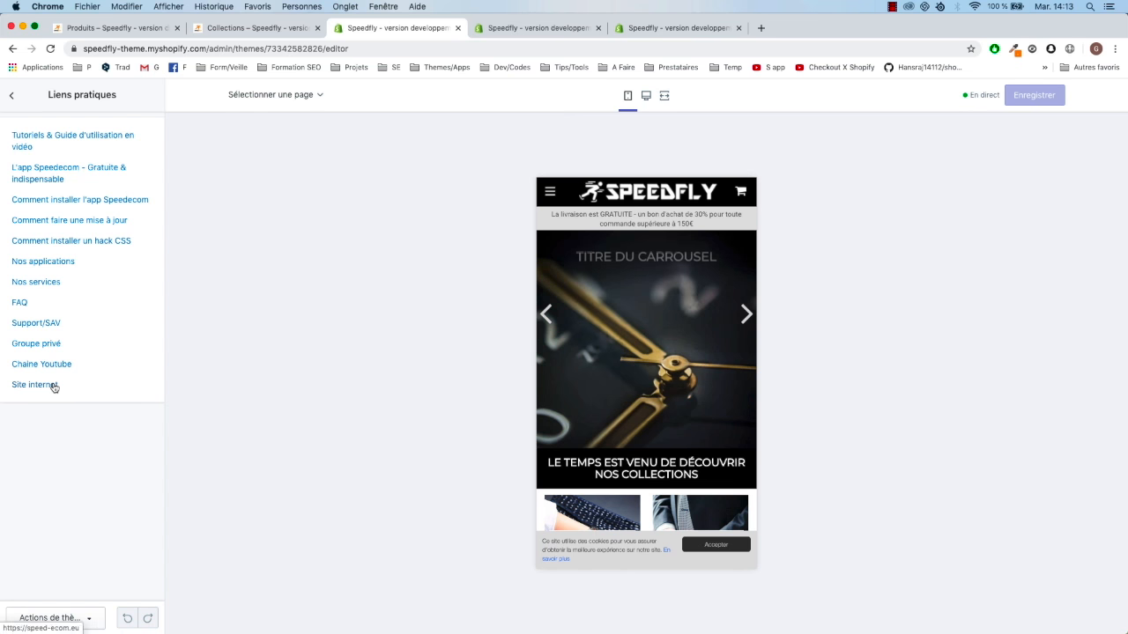
click(11, 94)
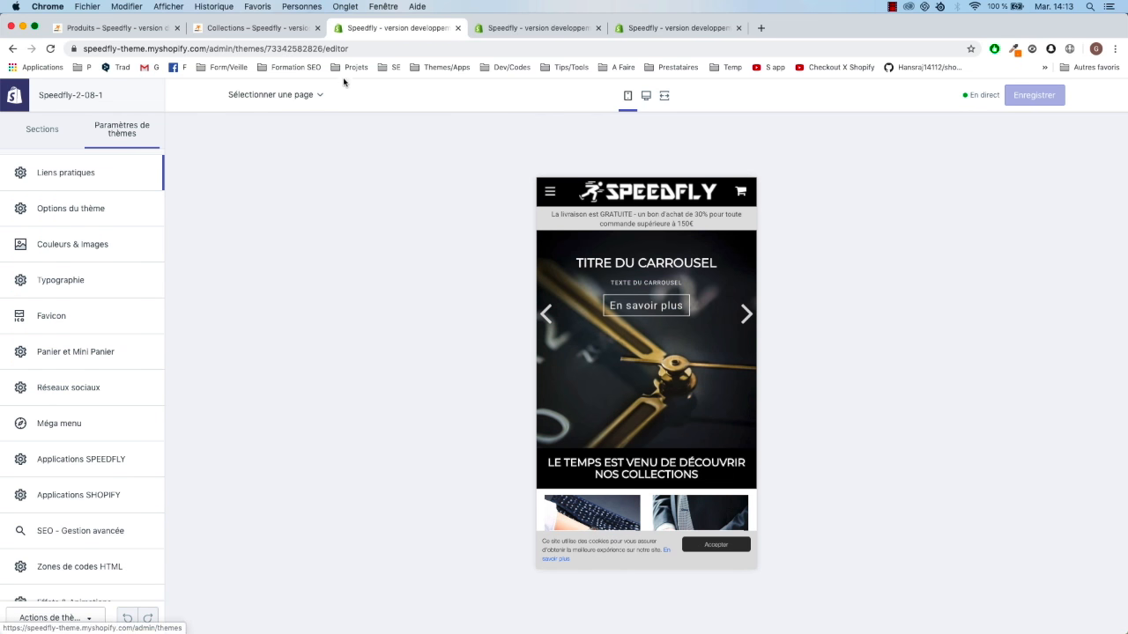
- Consult the update list again and open the video tutorial linked in the theme editor's Carrousel section
click(627, 33)
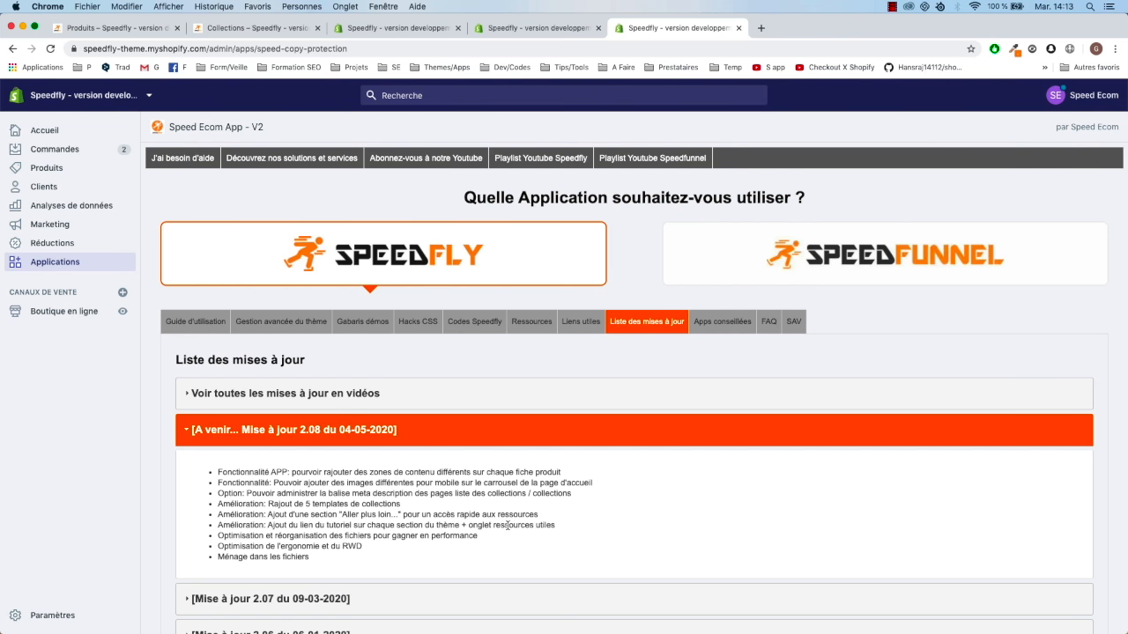
click(392, 28)
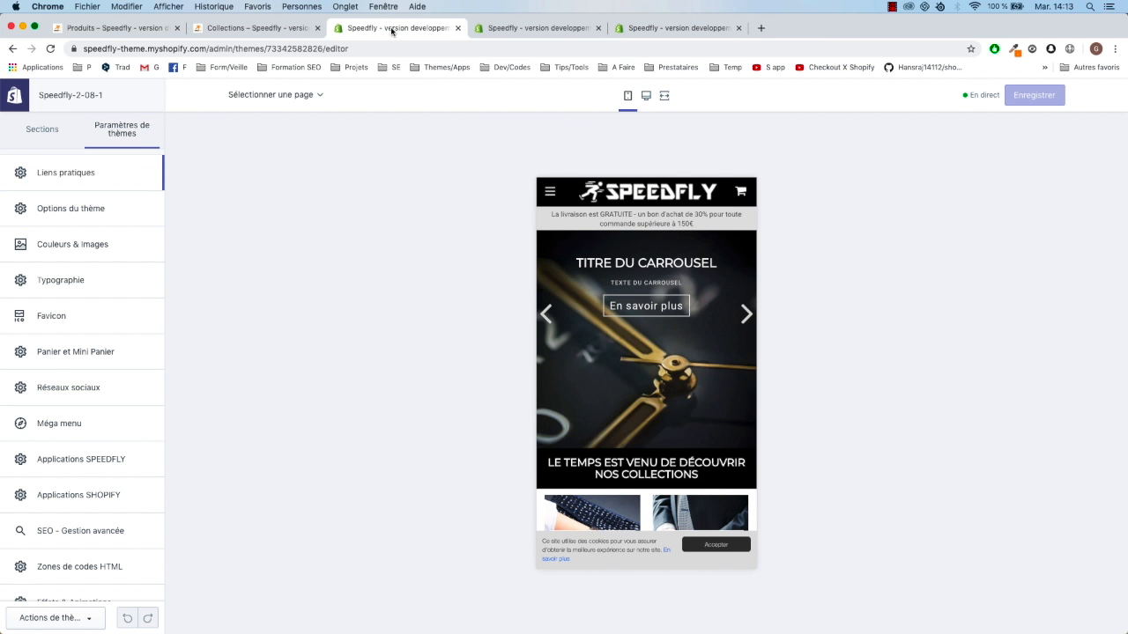
click(57, 133)
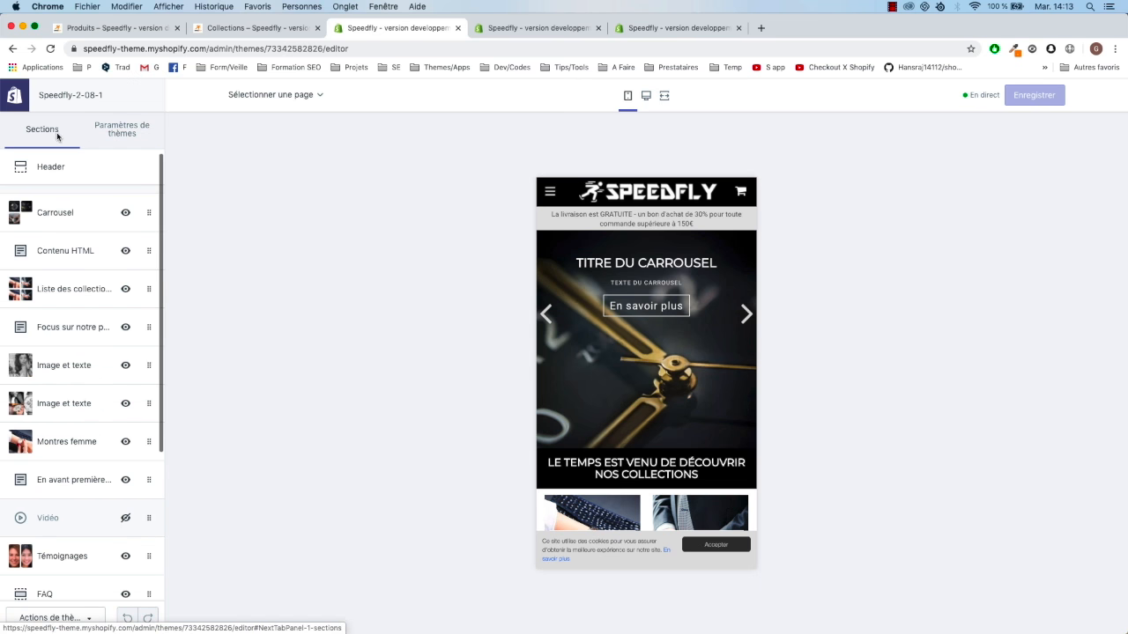
click(71, 220)
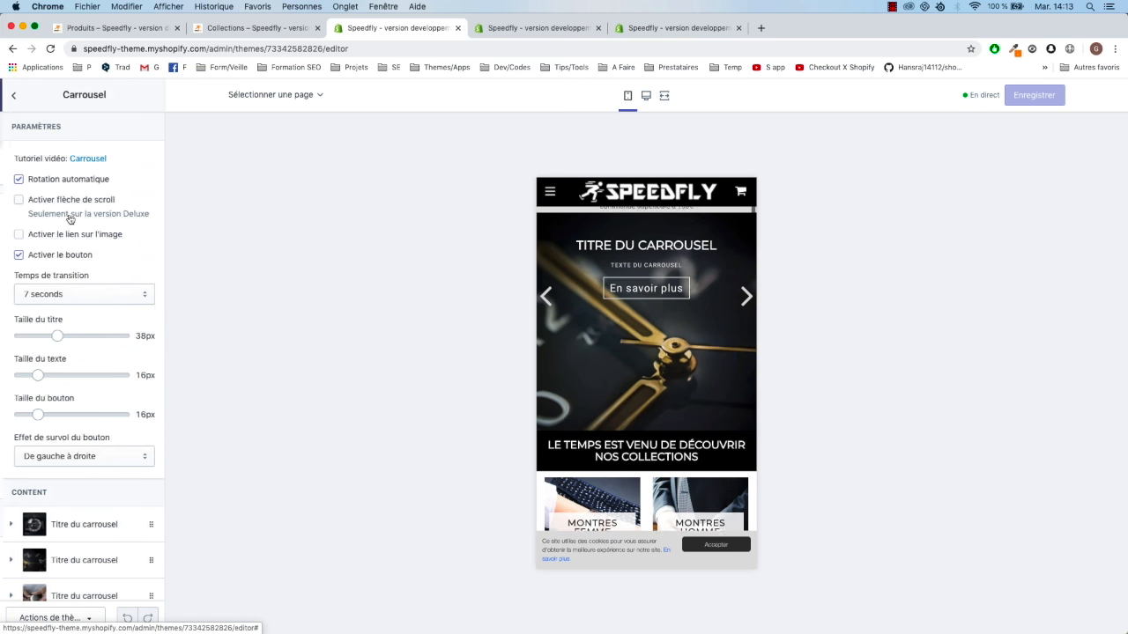
click(95, 158)
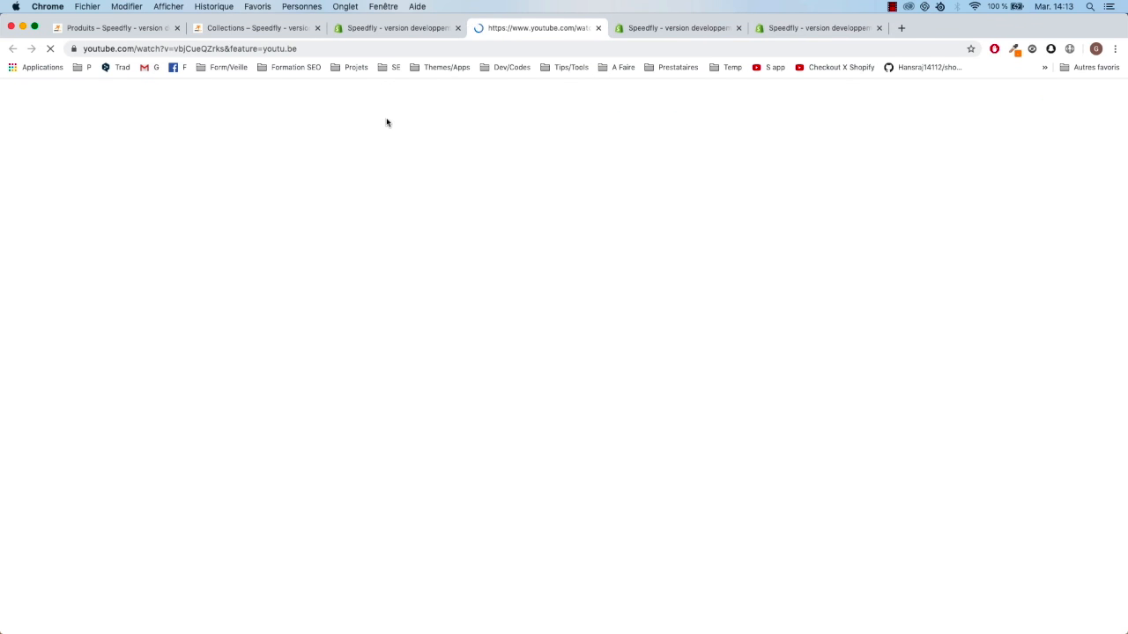